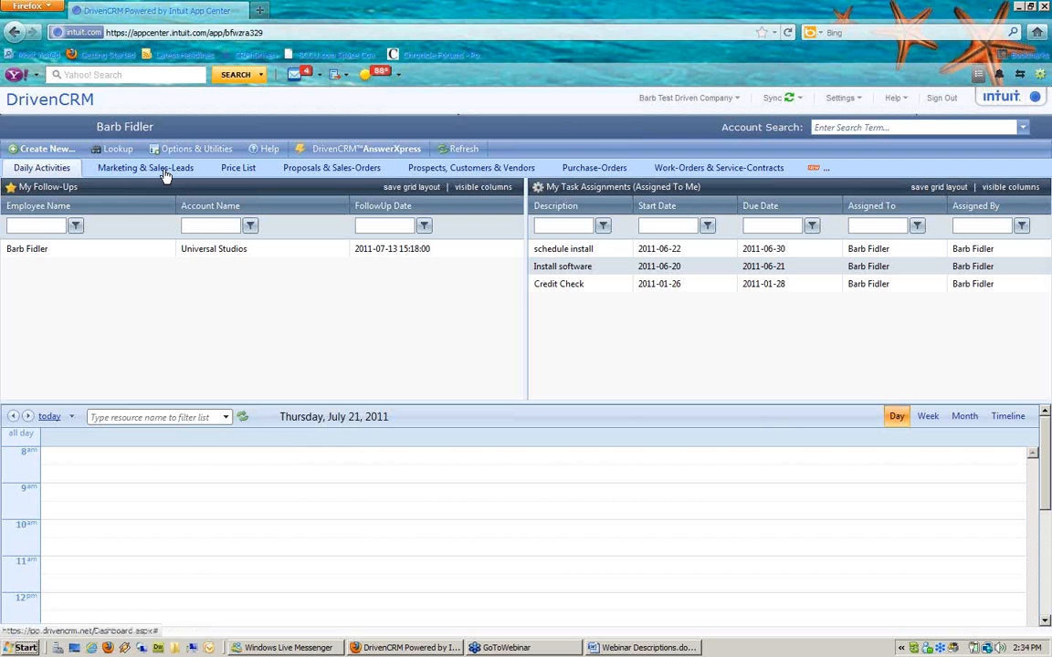
- Search the accounts by the contact's first name and open the Disney World prospect account
{"action": "left_click", "coordinate": [505, 172]}
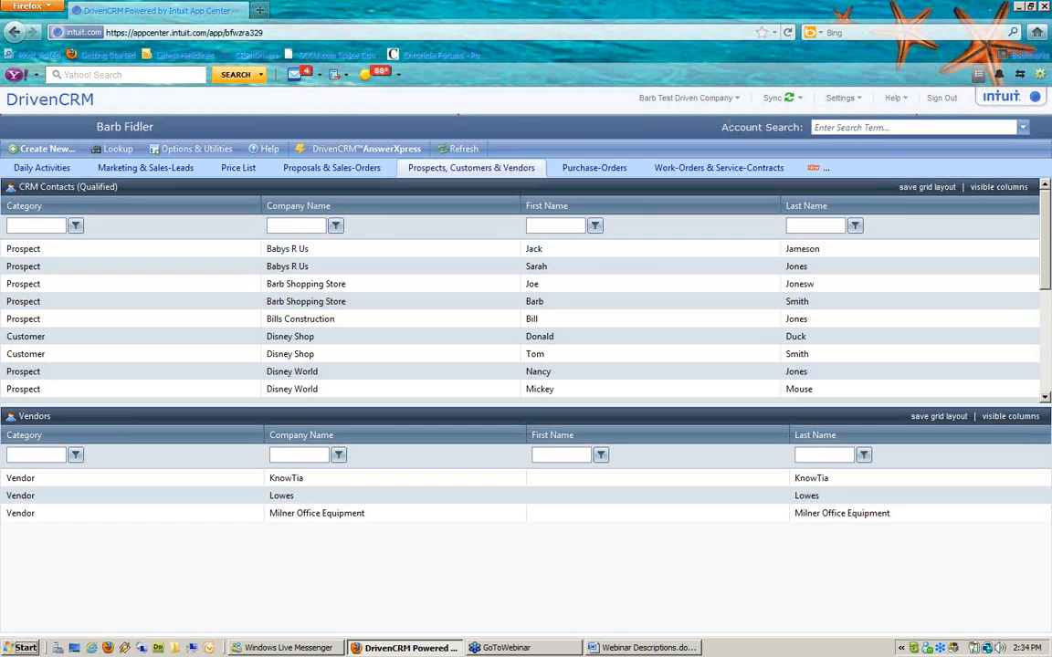
{"action": "left_click", "coordinate": [834, 128]}
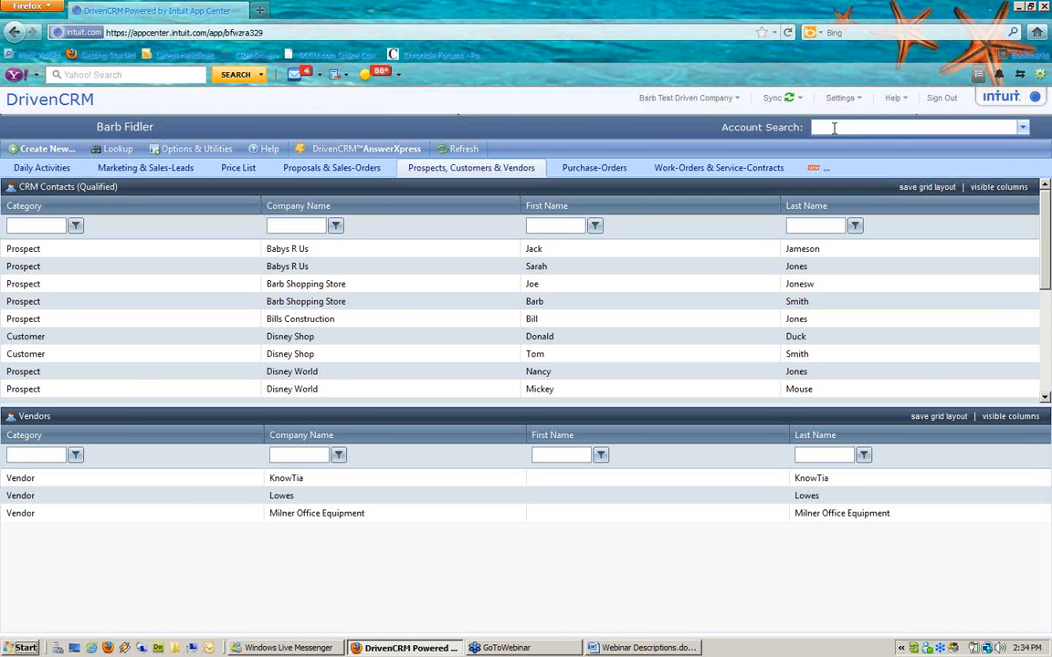
{"action": "type", "text": "mickey"}
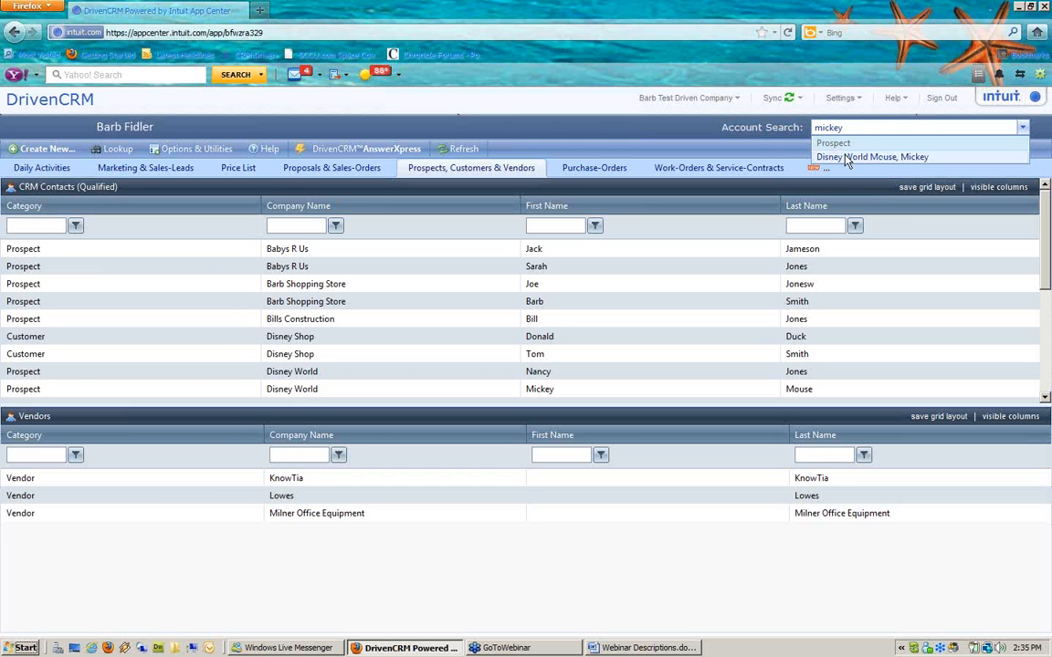
{"action": "left_click", "coordinate": [848, 158]}
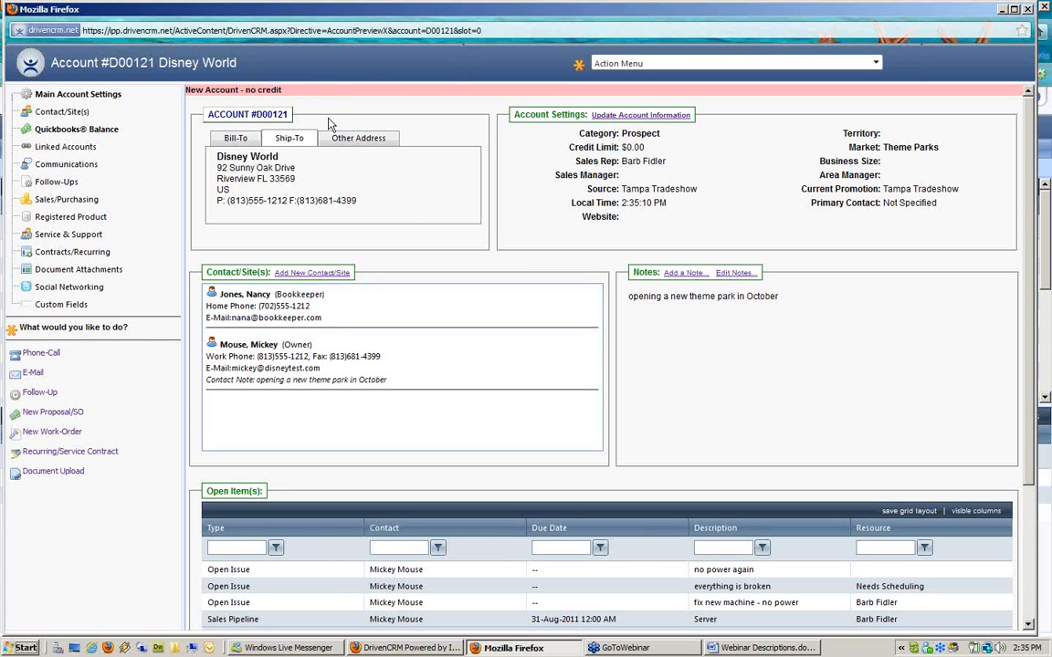
- Examine the Disney World account's credit notice, contacts, open items, and appointments with their work orders
{"action": "left_click_drag", "start_coordinate": [281, 89], "coordinate": [171, 95]}
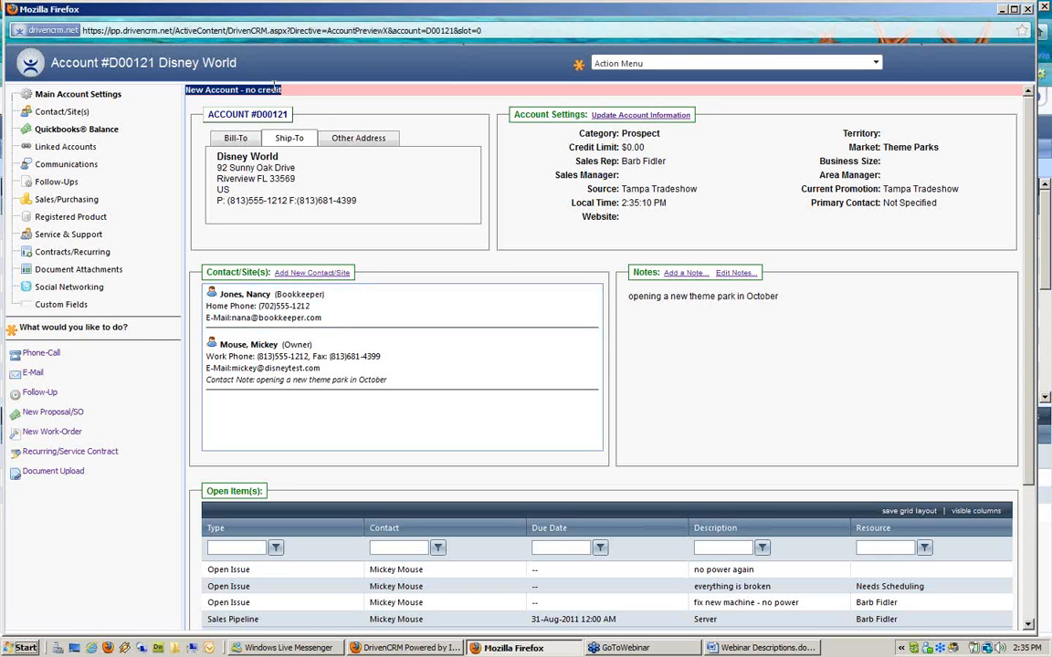
{"action": "left_click", "coordinate": [512, 326]}
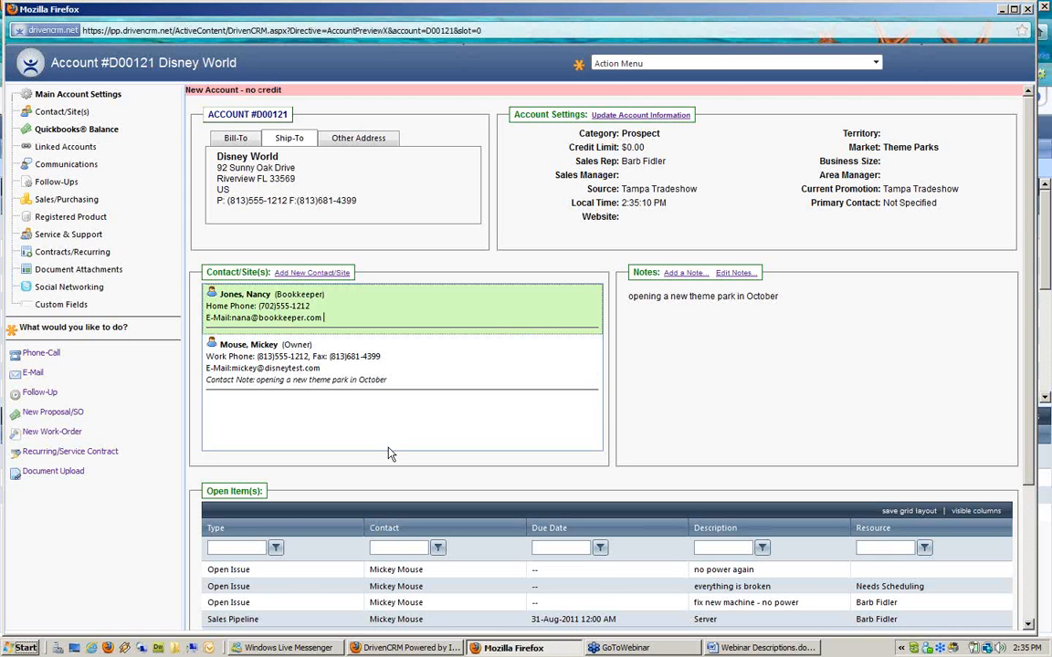
{"action": "scroll", "coordinate": [255, 522], "scroll_direction": "down", "scroll_amount": 1}
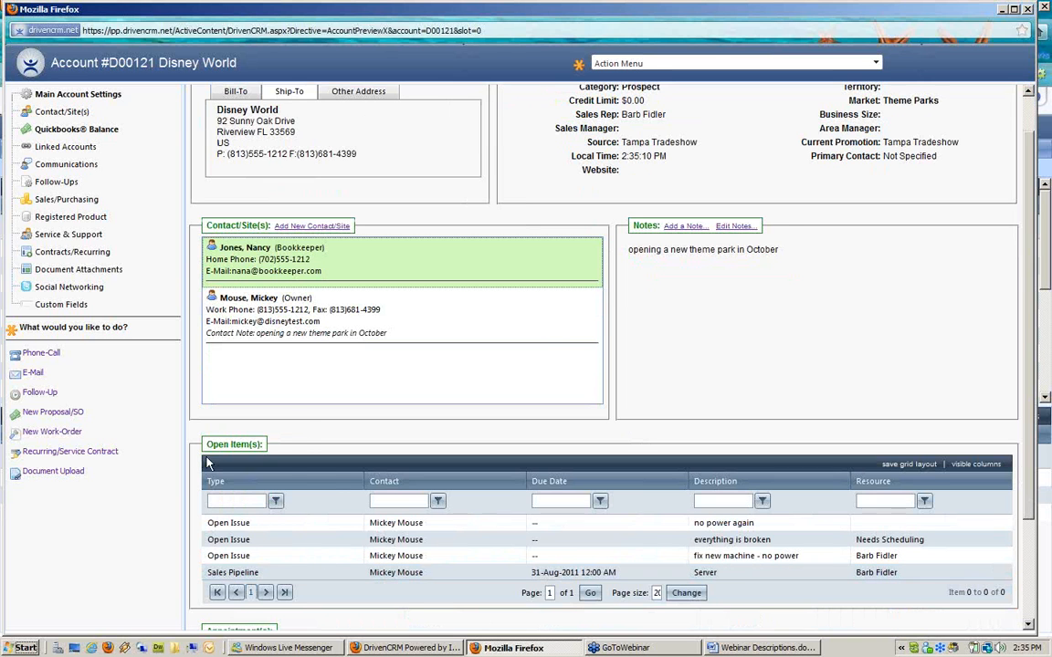
{"action": "left_click_drag", "start_coordinate": [208, 442], "coordinate": [264, 443]}
{"action": "left_click", "coordinate": [263, 540]}
{"action": "left_click", "coordinate": [264, 525]}
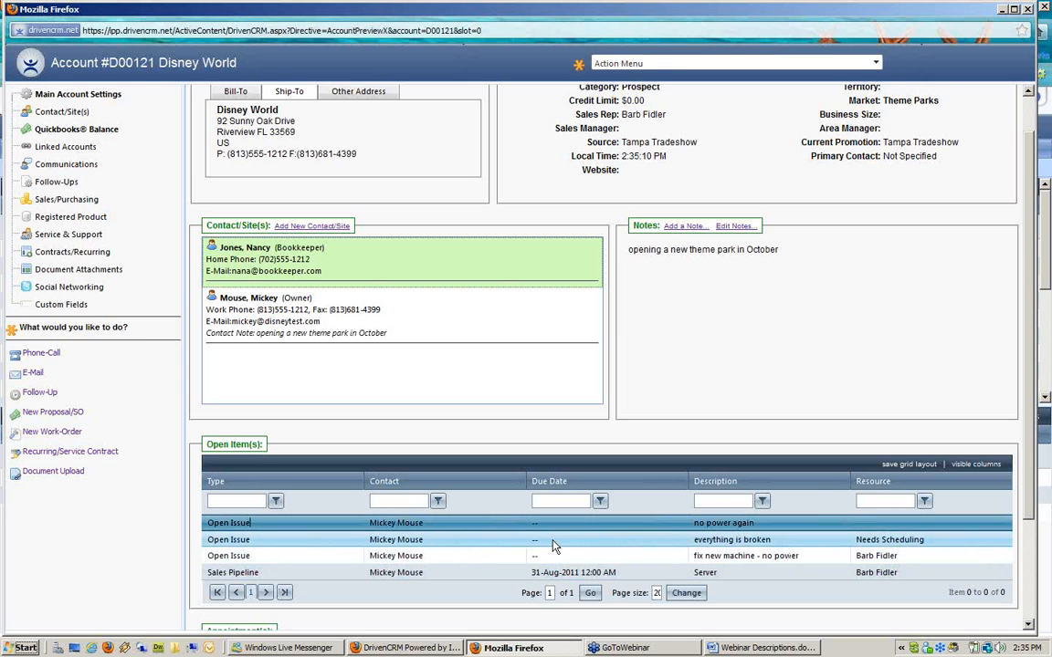
{"action": "left_click", "coordinate": [291, 577]}
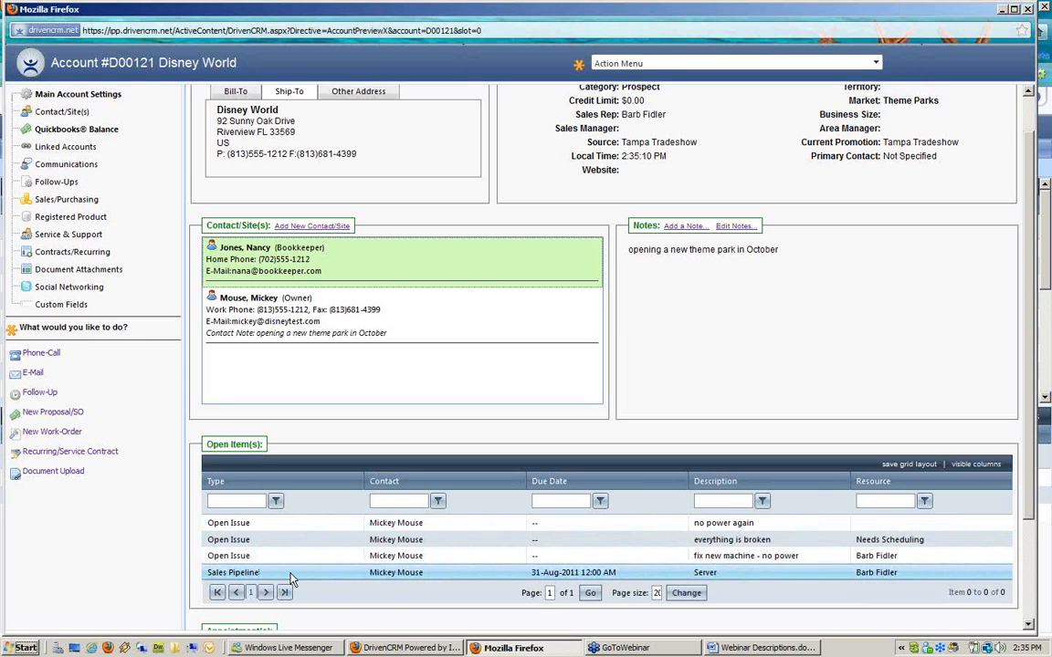
{"action": "scroll", "coordinate": [291, 577], "scroll_direction": "down", "scroll_amount": 3}
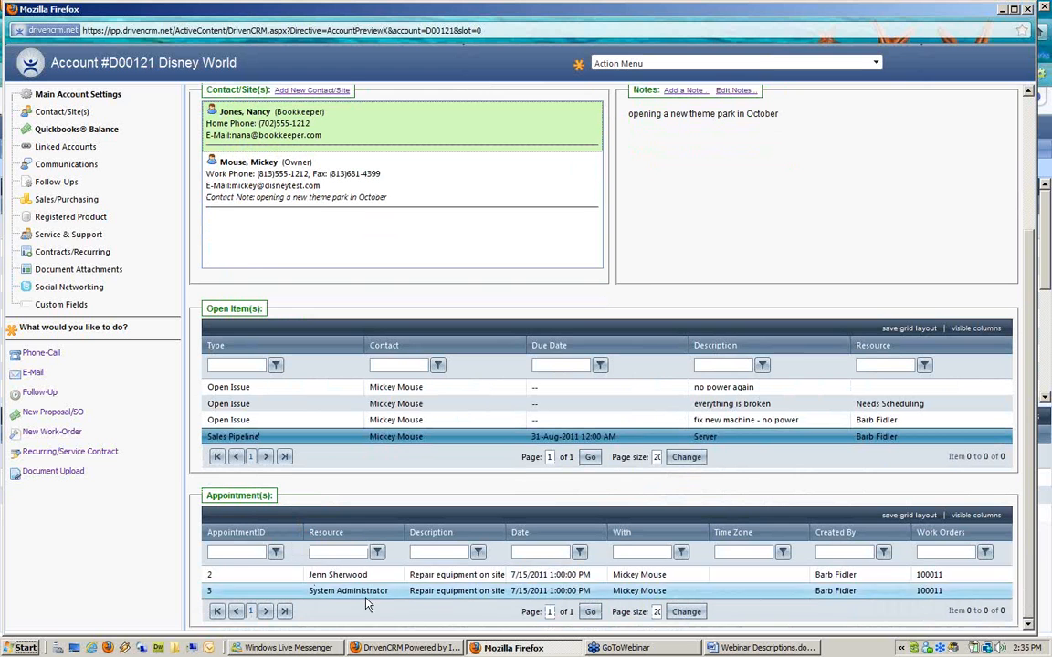
{"action": "left_click", "coordinate": [461, 576]}
{"action": "left_click", "coordinate": [920, 591]}
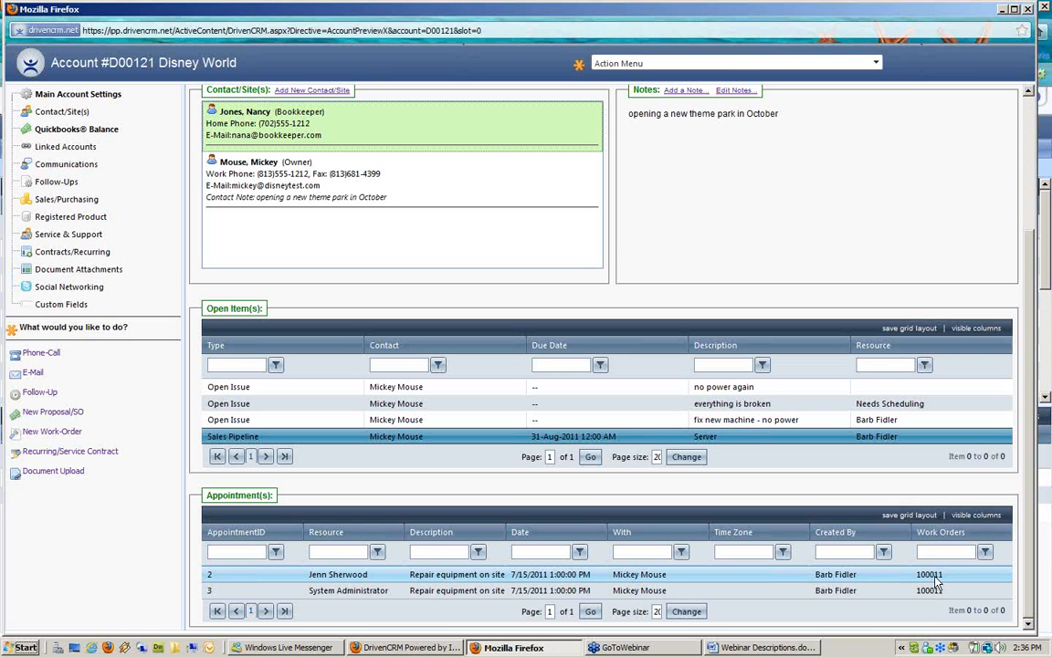
{"action": "left_click", "coordinate": [933, 582]}
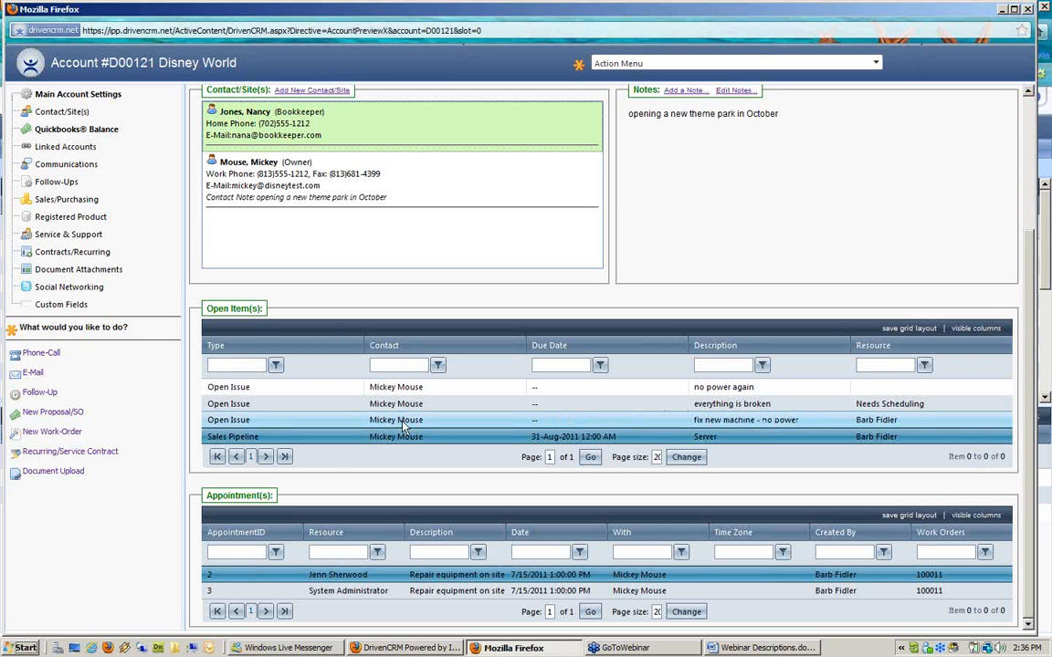
- Start a new work order from the Disney World account with the owner as its contact
{"action": "left_click", "coordinate": [51, 435]}
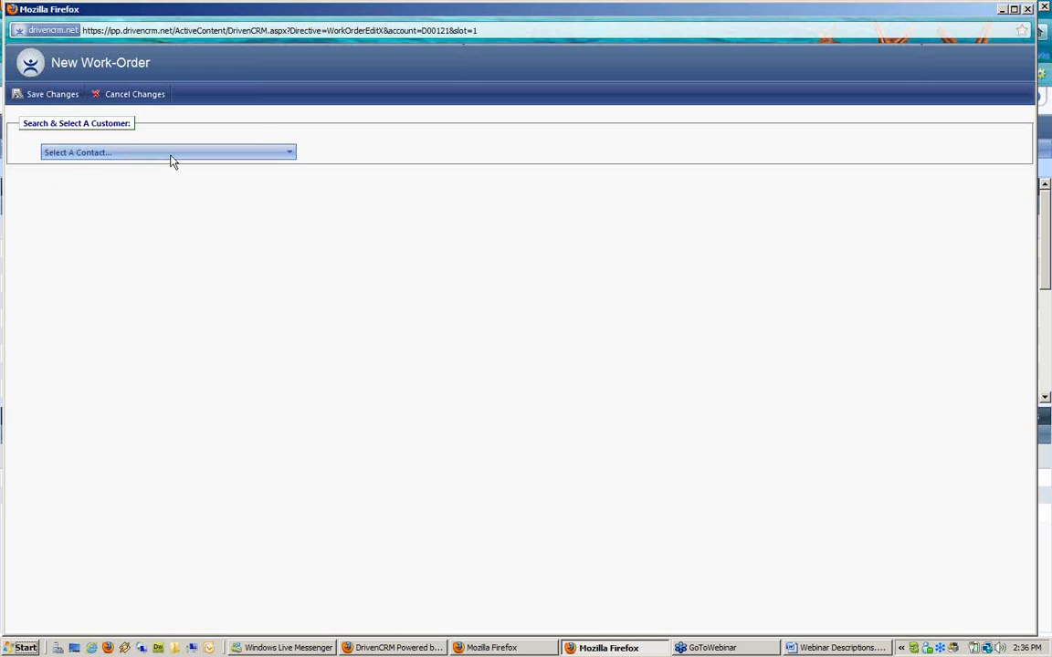
{"action": "left_click", "coordinate": [171, 157]}
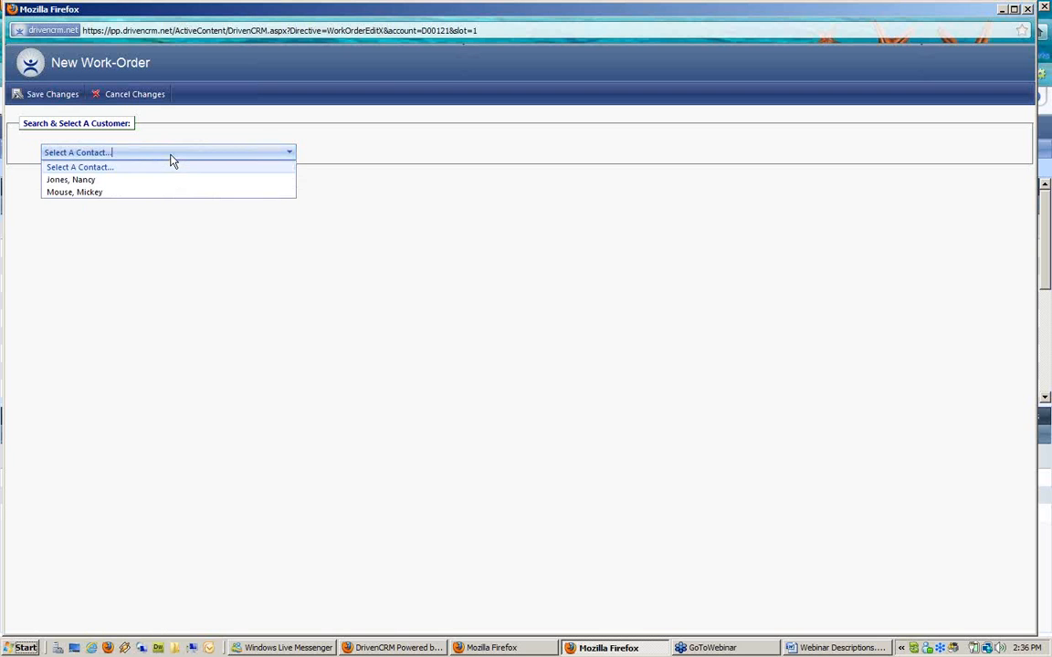
{"action": "left_click", "coordinate": [77, 193]}
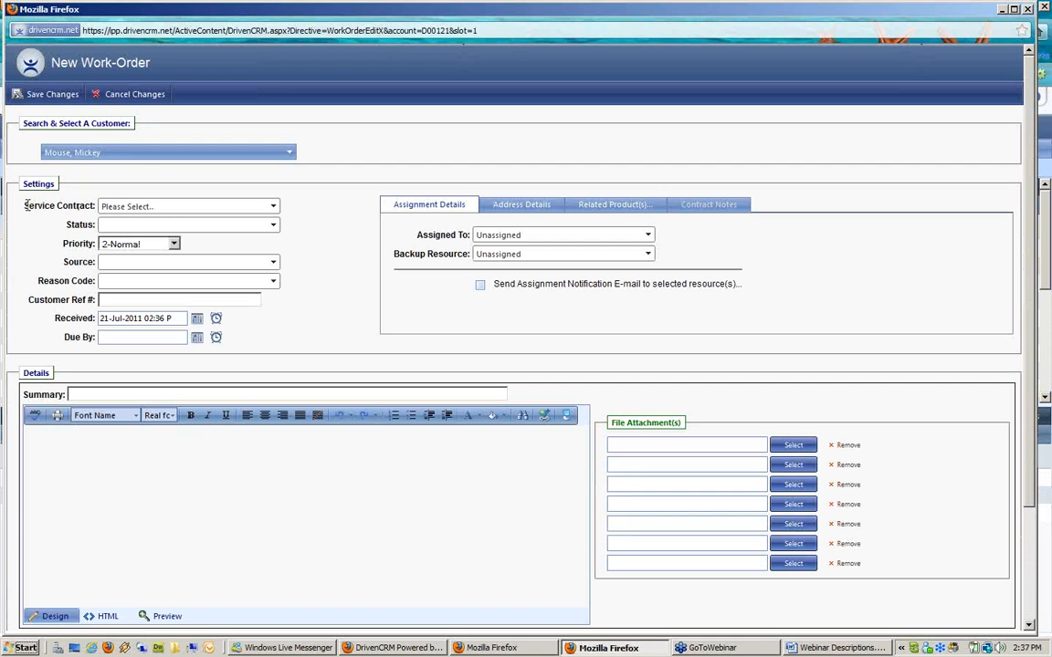
- Set the work order's service contract to NONE/BILLABLE and its priority to 0-Critical
{"action": "left_click_drag", "start_coordinate": [26, 206], "coordinate": [92, 204]}
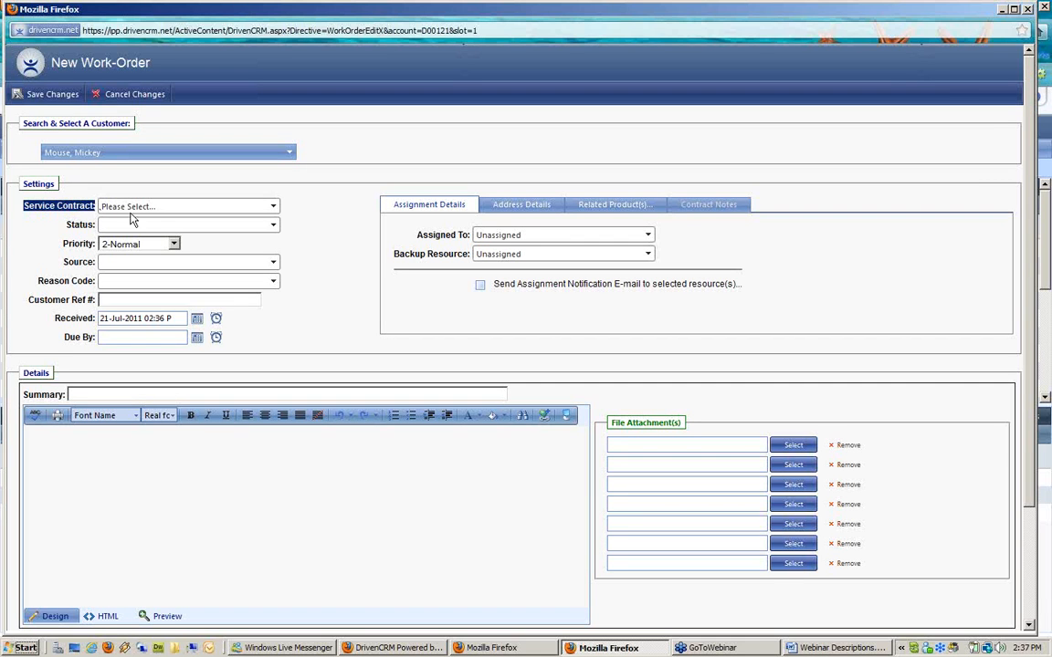
{"action": "left_click", "coordinate": [202, 210]}
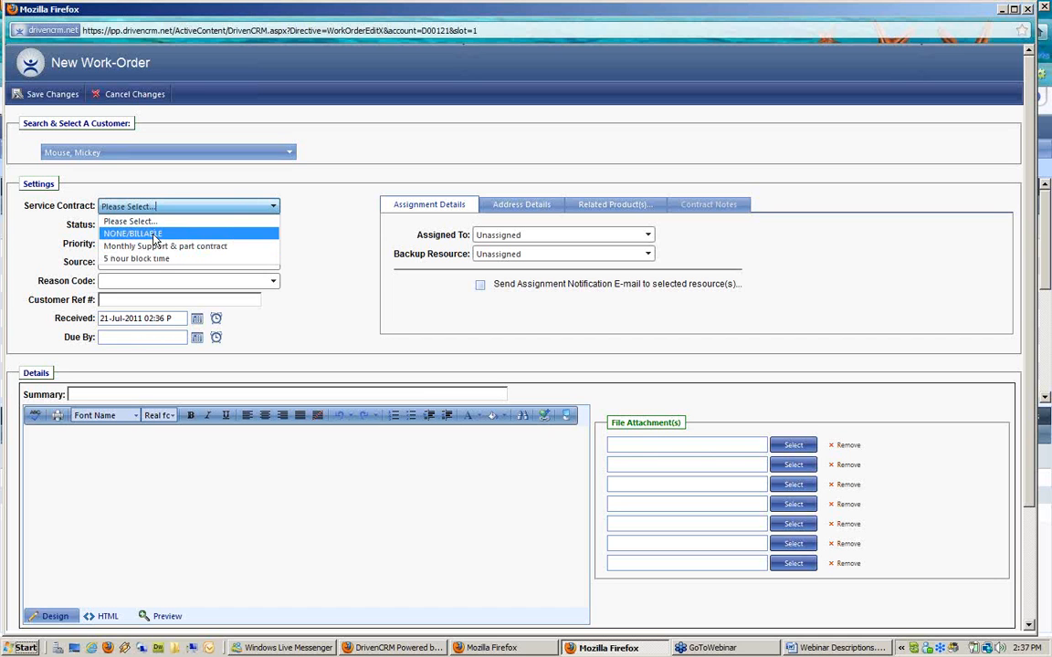
{"action": "left_click", "coordinate": [156, 236]}
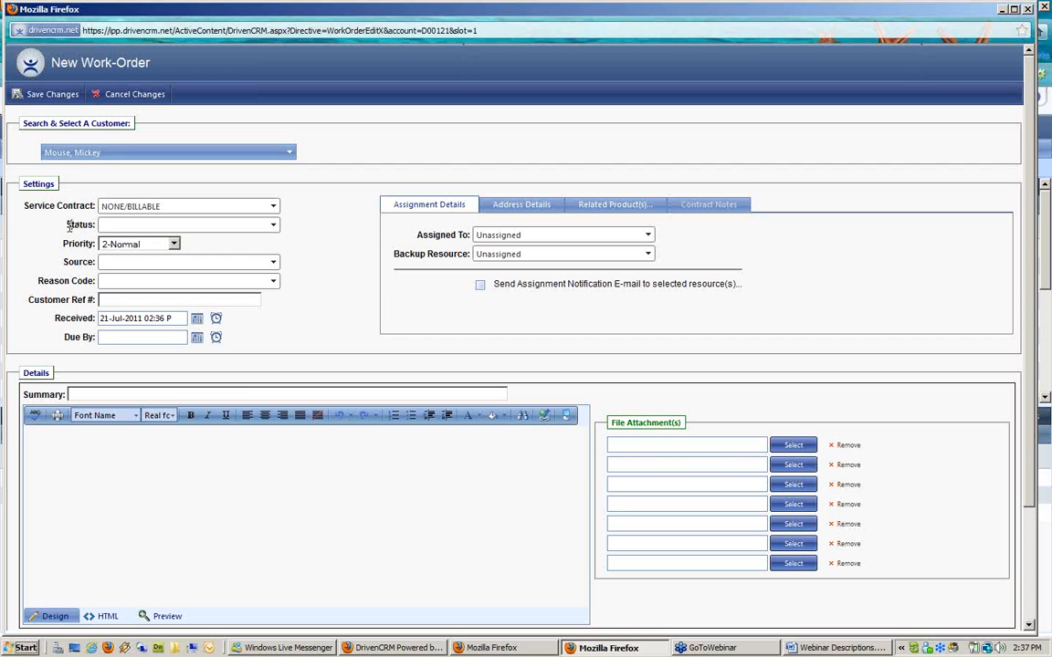
{"action": "left_click", "coordinate": [163, 225]}
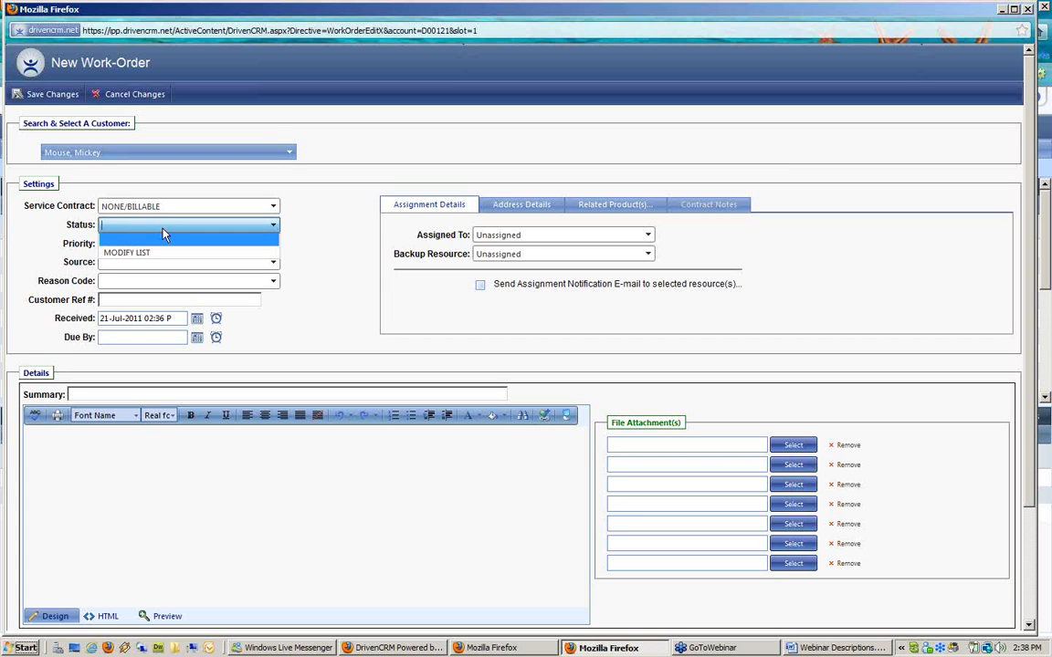
{"action": "left_click", "coordinate": [327, 247]}
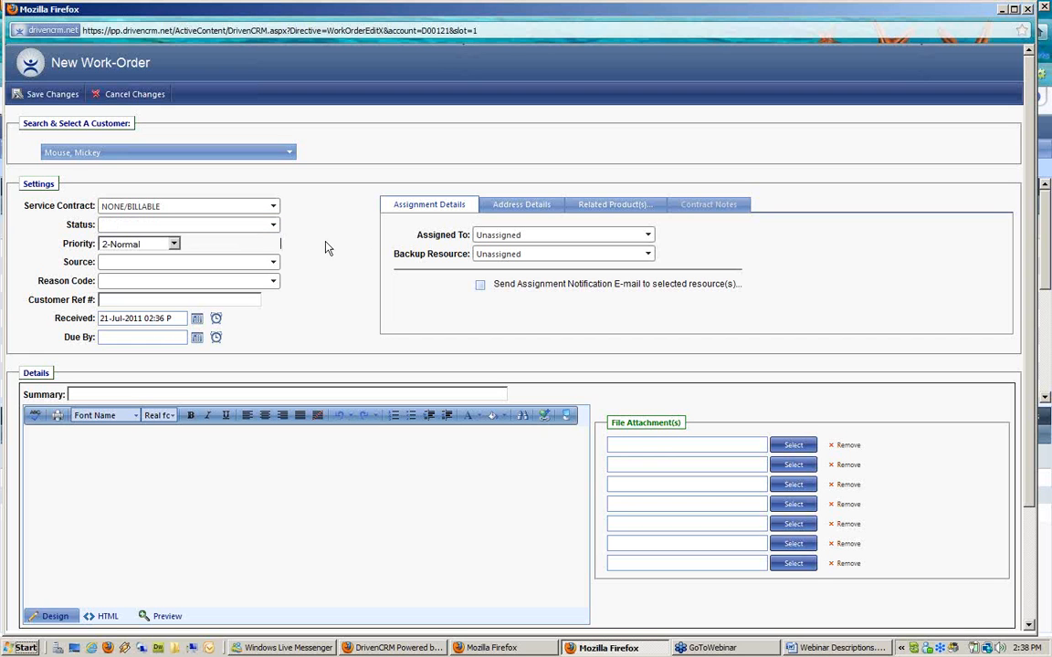
{"action": "left_click", "coordinate": [172, 244]}
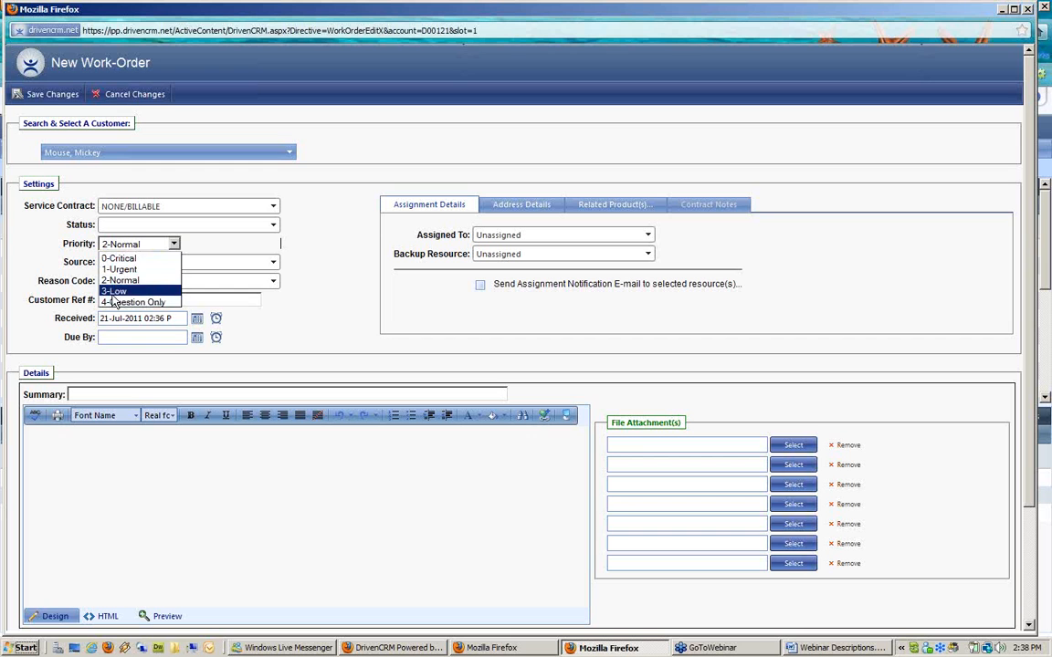
{"action": "left_click", "coordinate": [139, 258]}
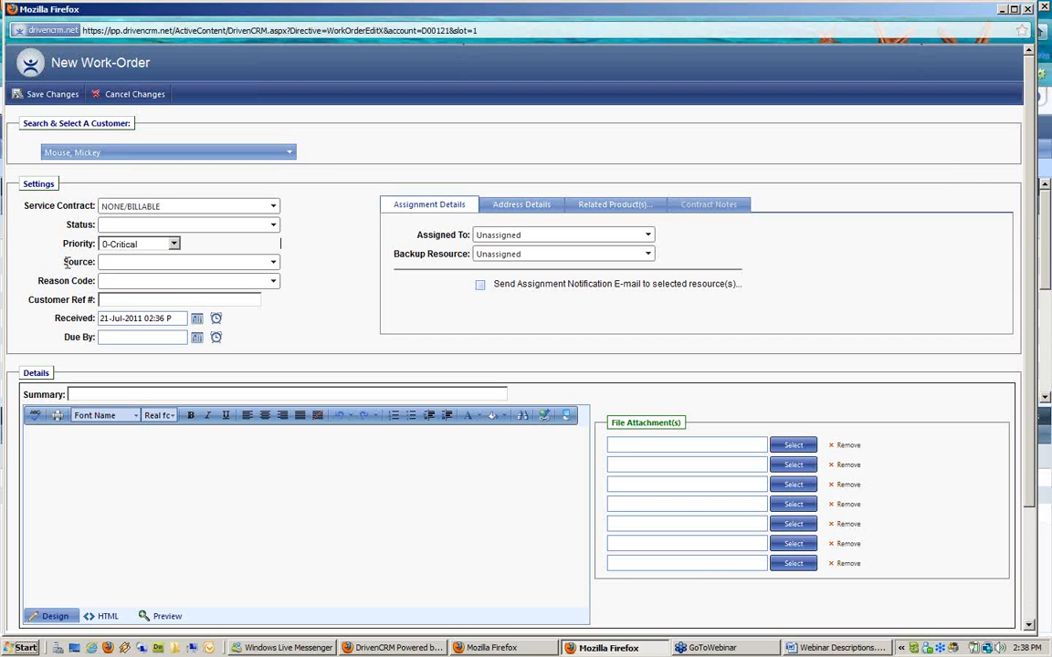
- Set the work order's reason code to General Issue
{"action": "left_click", "coordinate": [129, 265]}
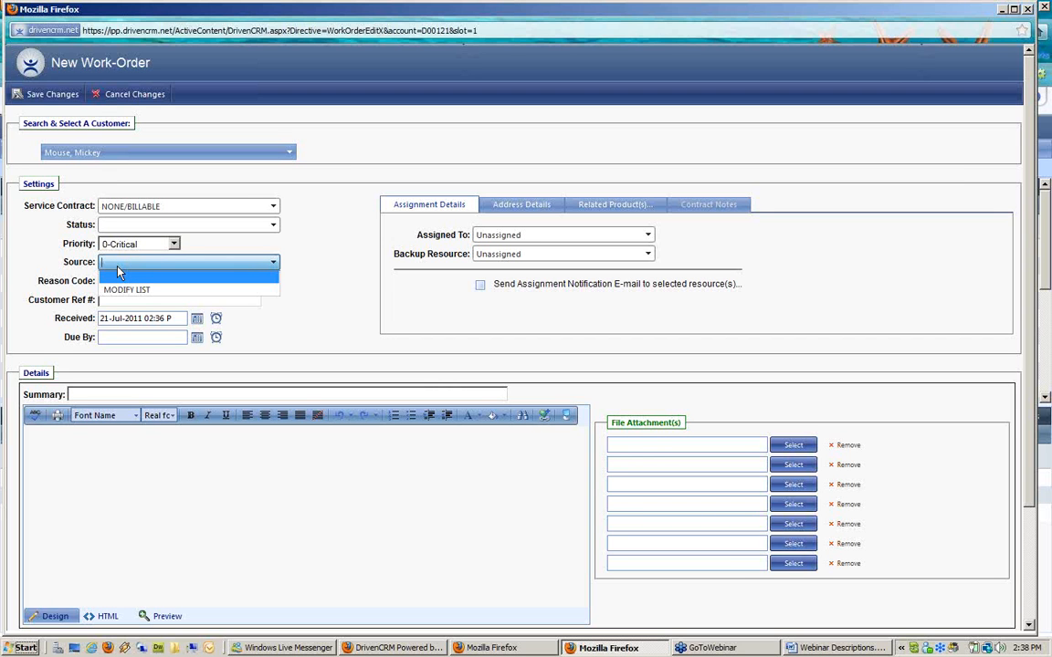
{"action": "left_click", "coordinate": [111, 271]}
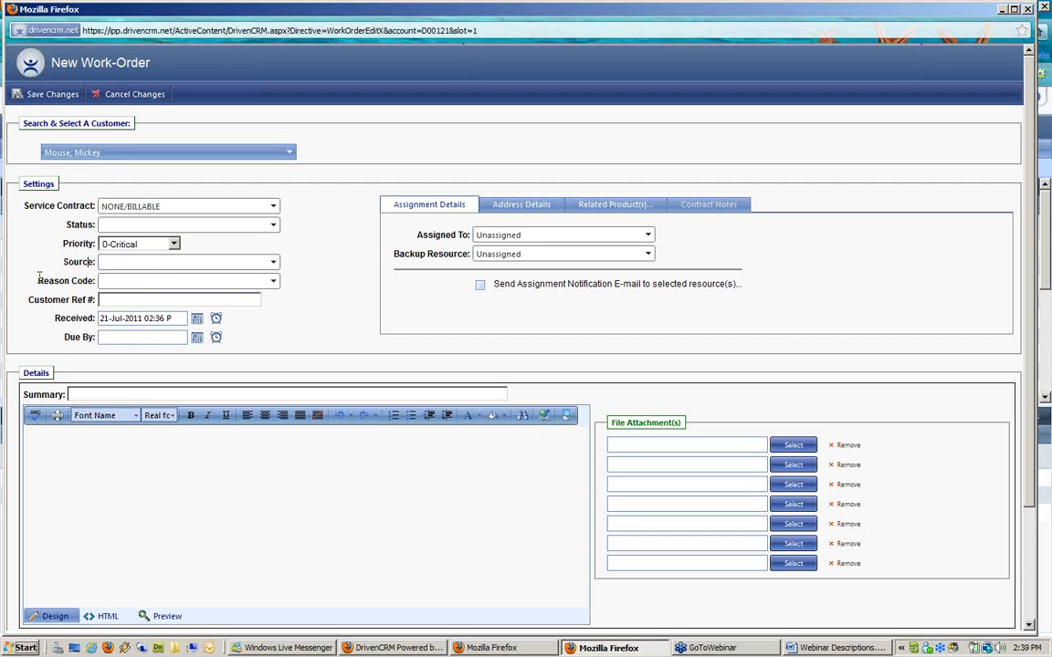
{"action": "left_click", "coordinate": [128, 284]}
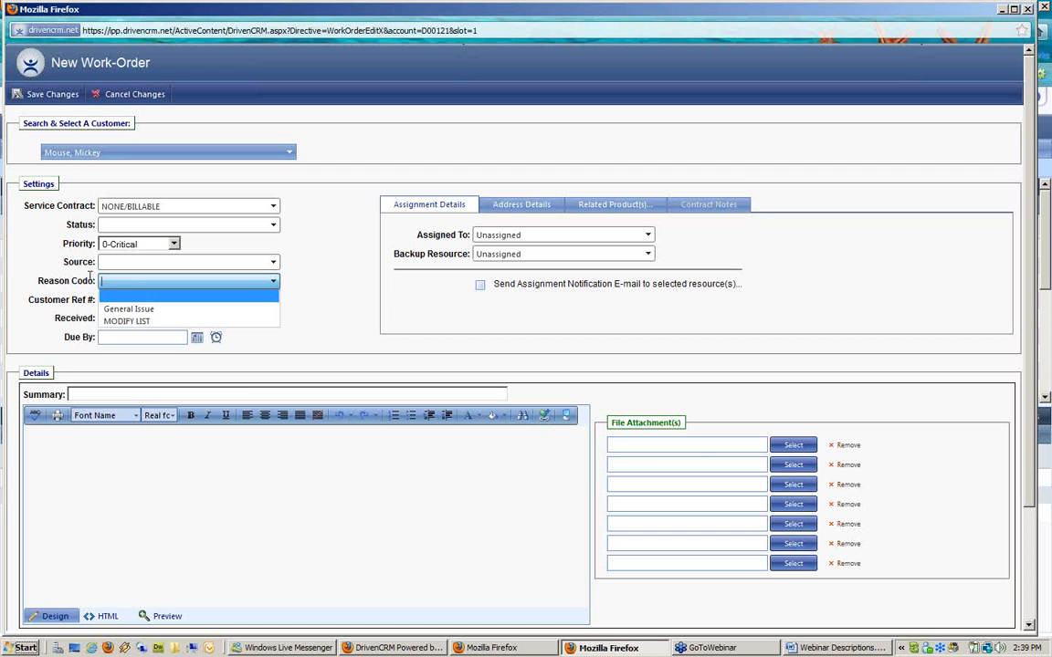
{"action": "left_click", "coordinate": [135, 309]}
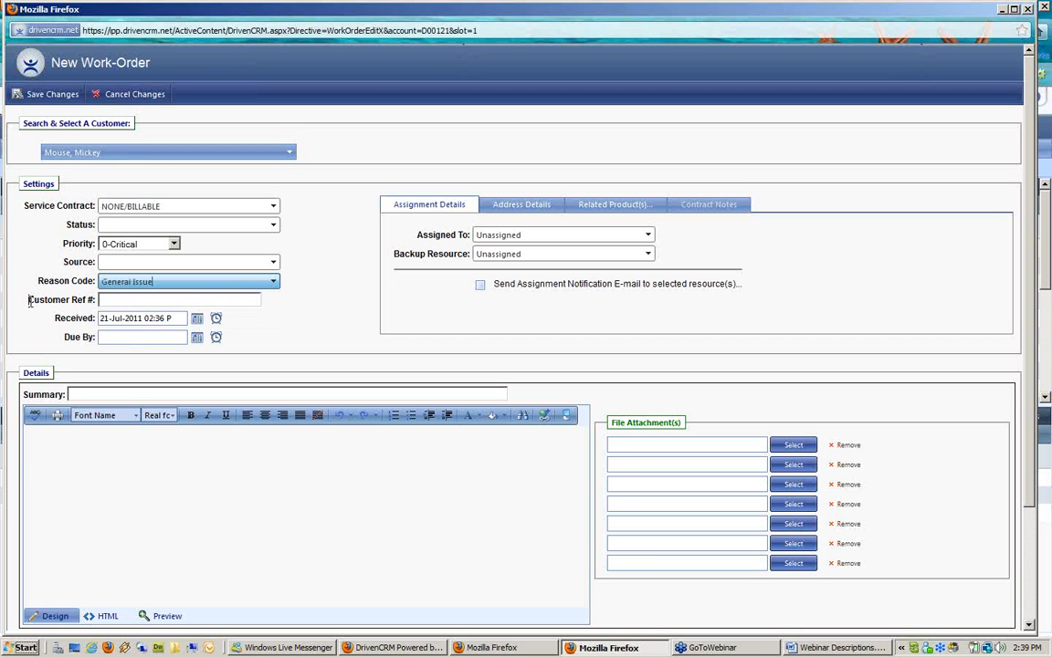
{"action": "left_click", "coordinate": [114, 299]}
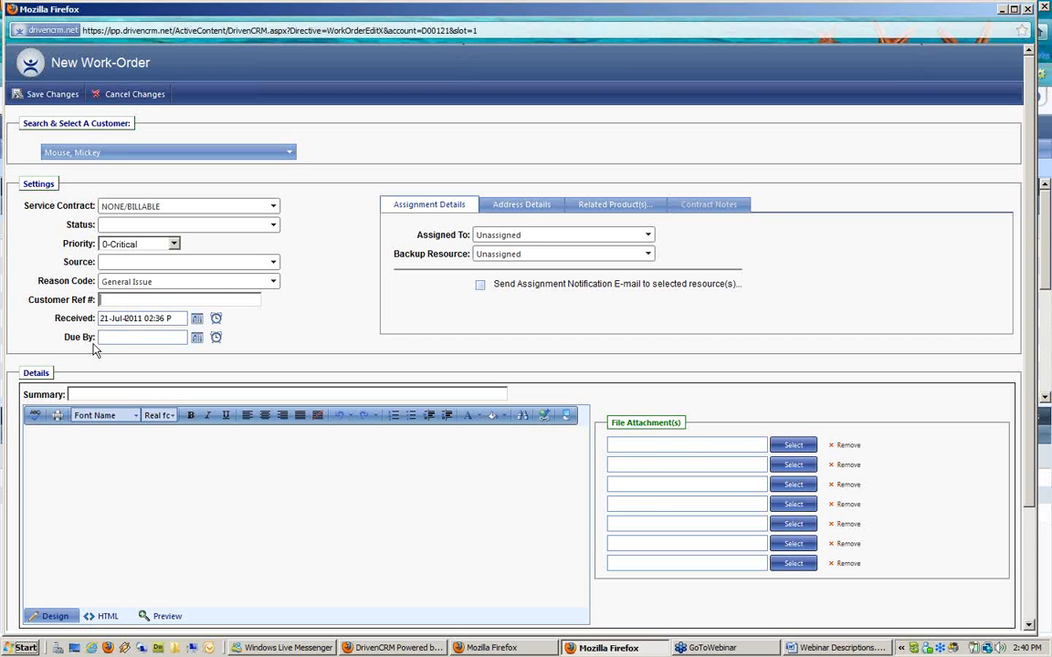
- Set the work order's due date to 25-Jul-2011 at 05:00 AM
{"action": "left_click_drag", "start_coordinate": [60, 337], "coordinate": [108, 336]}
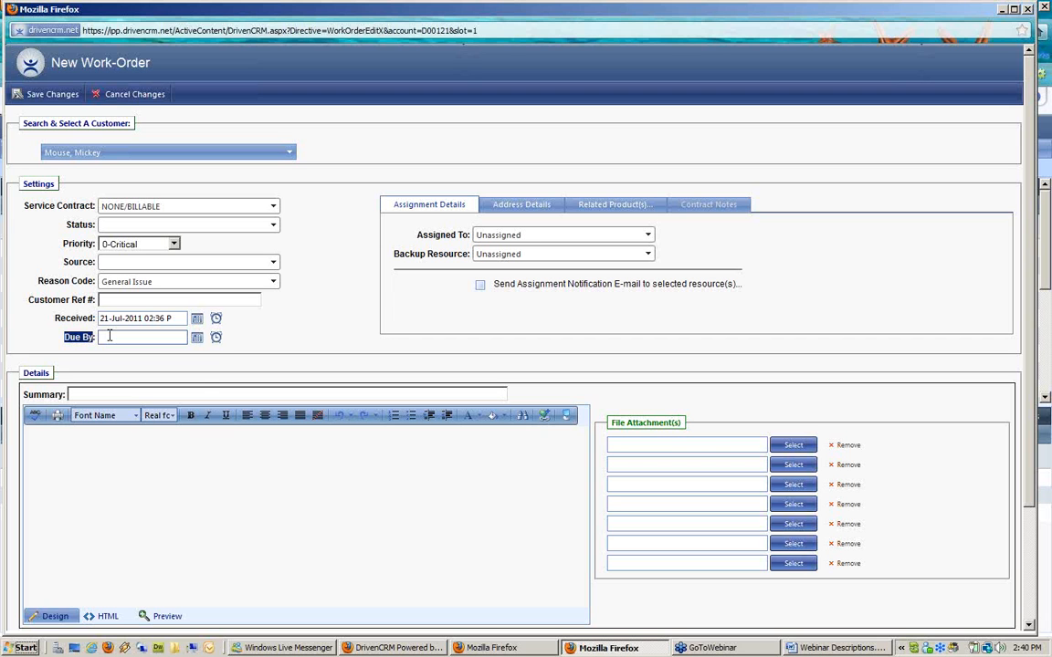
{"action": "left_click", "coordinate": [199, 338]}
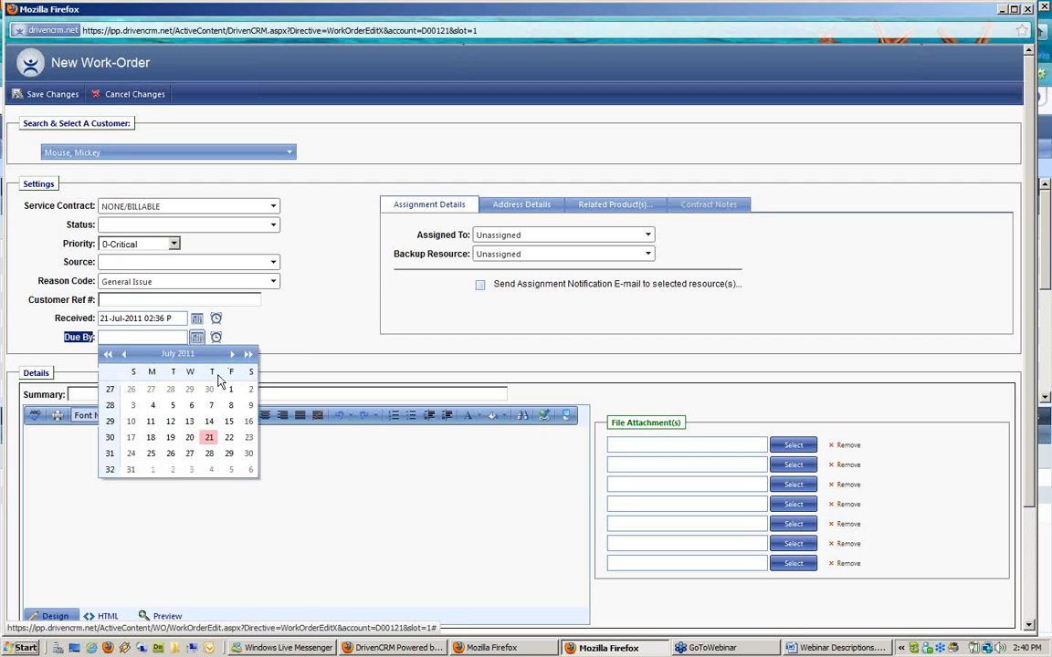
{"action": "left_click", "coordinate": [152, 455]}
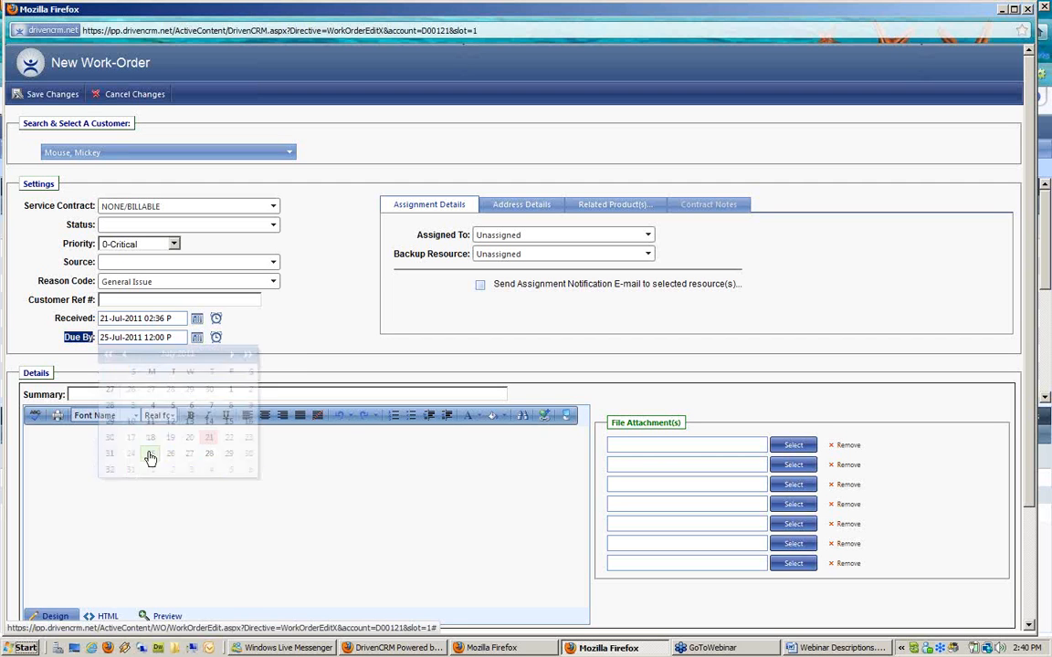
{"action": "left_click", "coordinate": [217, 339]}
{"action": "left_click", "coordinate": [212, 395]}
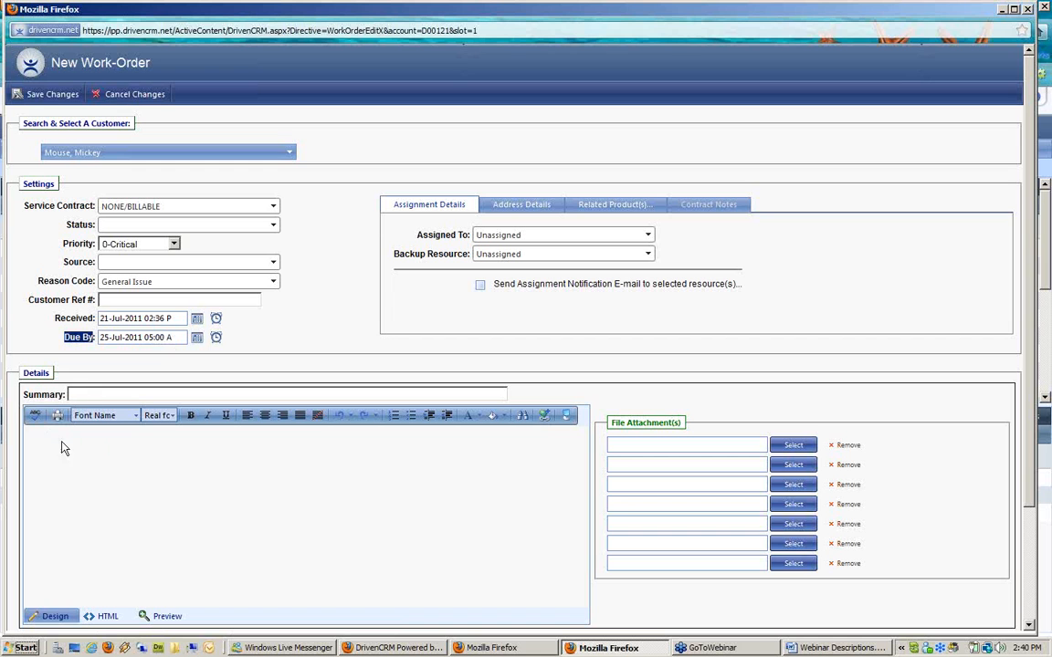
- Enter "server crashed" as the work order's summary
{"action": "left_click", "coordinate": [95, 394]}
{"action": "type", "text": "server shu"}
{"action": "type", "text": "a"}
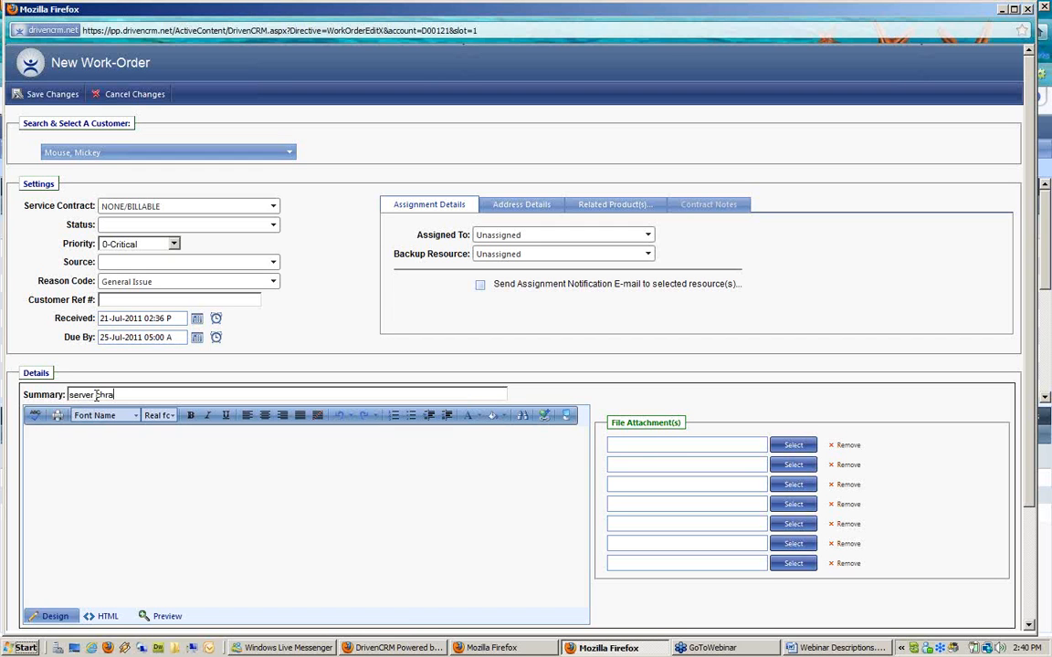
{"action": "key", "text": "BackSpace"}
{"action": "key", "text": "BackSpace"}
{"action": "key", "text": "BackSpace"}
{"action": "type", "text": "rashed"}
- Describe the issue in the work order details as "Blue screen & will not boot up now. They are down"
{"action": "left_click", "coordinate": [137, 442]}
{"action": "type", "text": "Blue sc"}
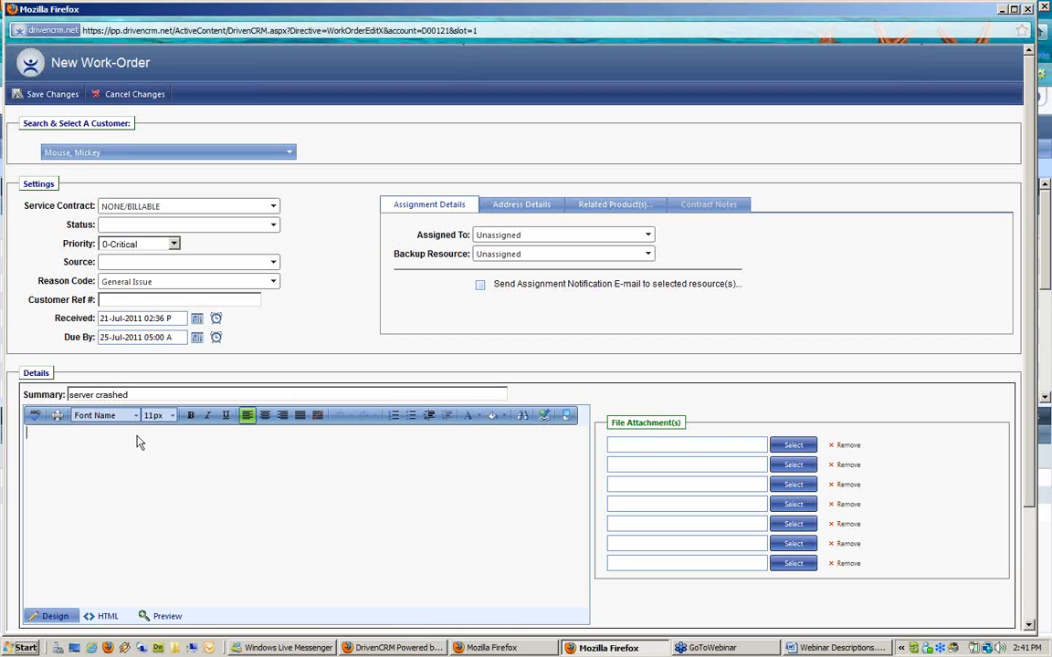
{"action": "type", "text": "reen & will not boot up now. They are "}
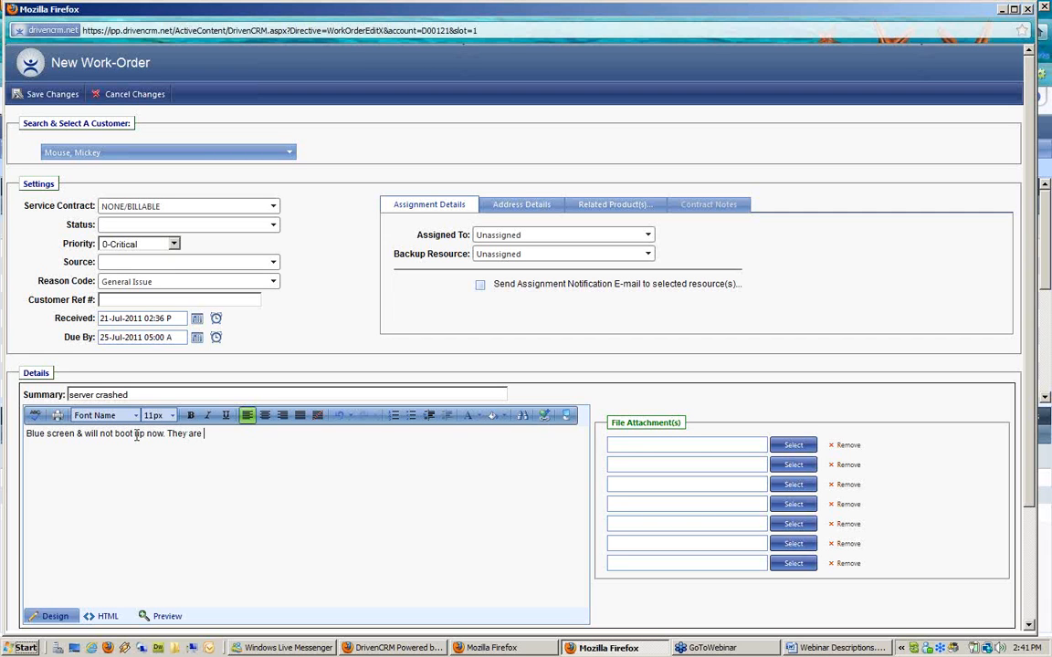
{"action": "type", "text": "down"}
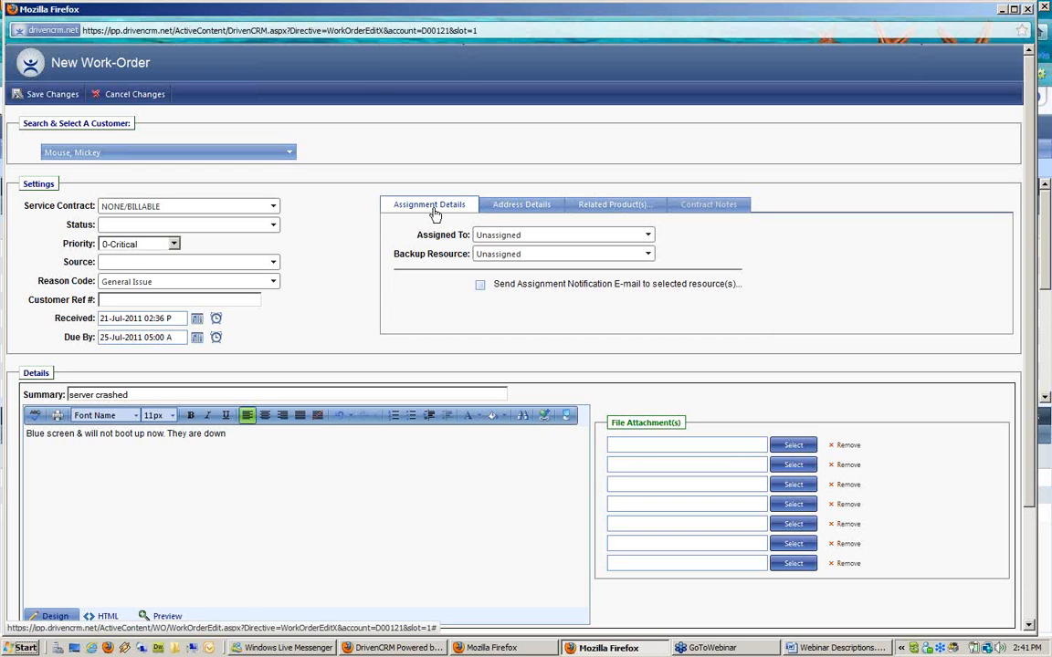
- Review the work order's assignee and backup resource choices, the assignment notification option and the address details
{"action": "left_click", "coordinate": [539, 236]}
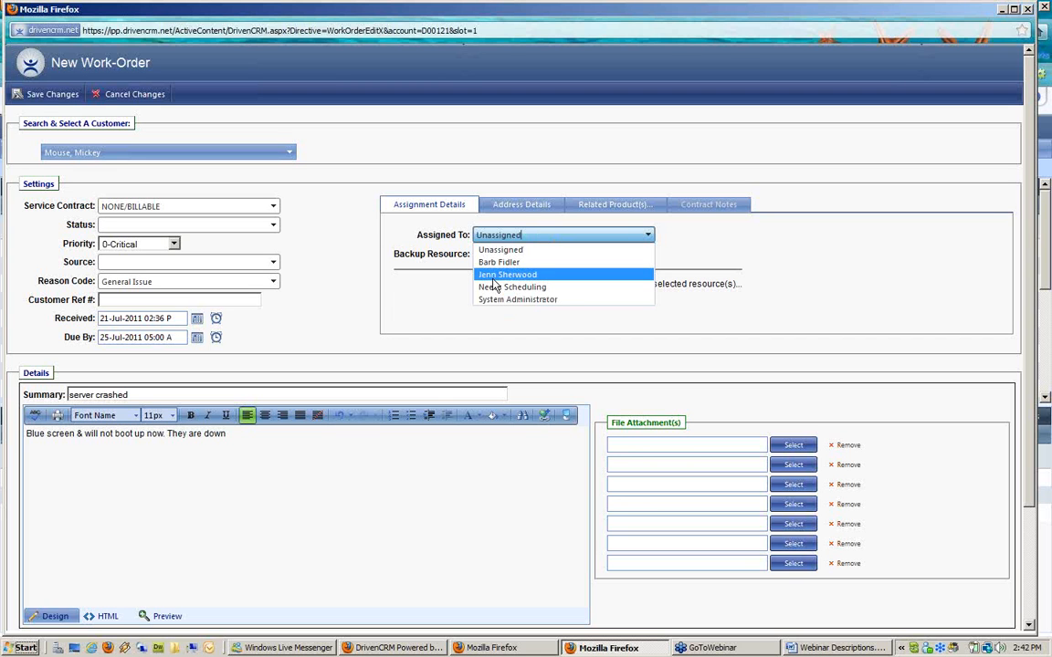
{"action": "left_click", "coordinate": [433, 234]}
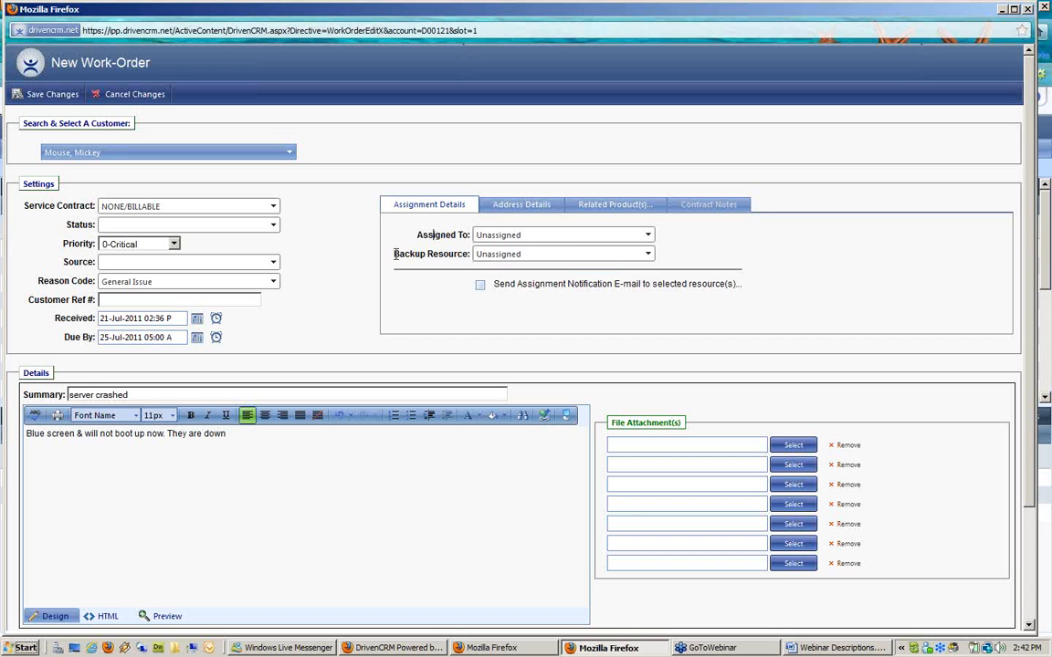
{"action": "left_click_drag", "start_coordinate": [396, 256], "coordinate": [481, 258]}
{"action": "left_click", "coordinate": [481, 257]}
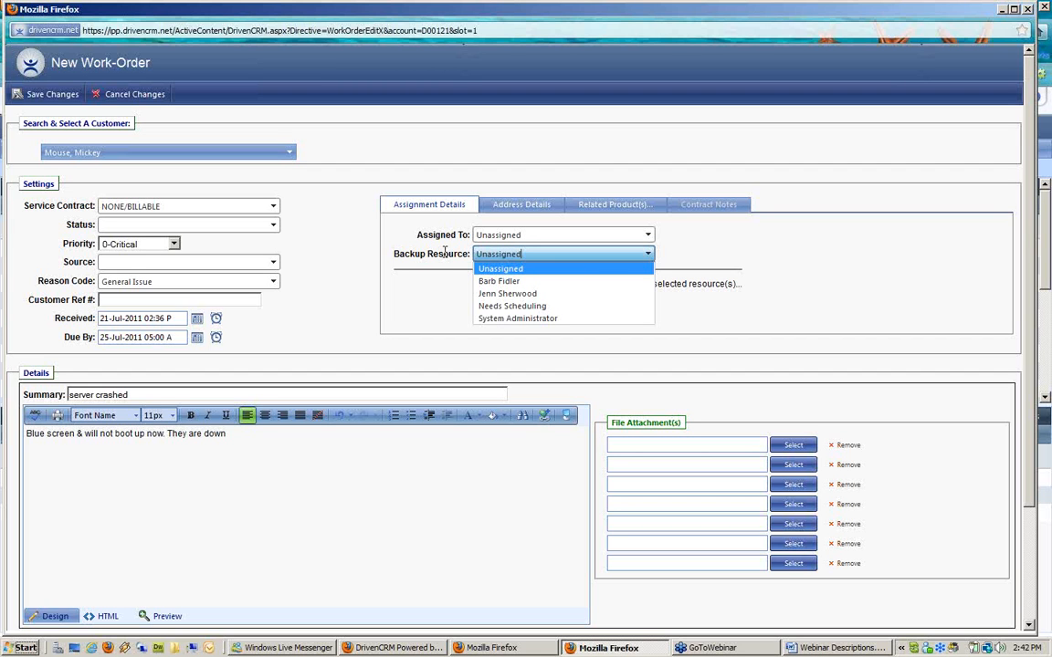
{"action": "left_click", "coordinate": [440, 251]}
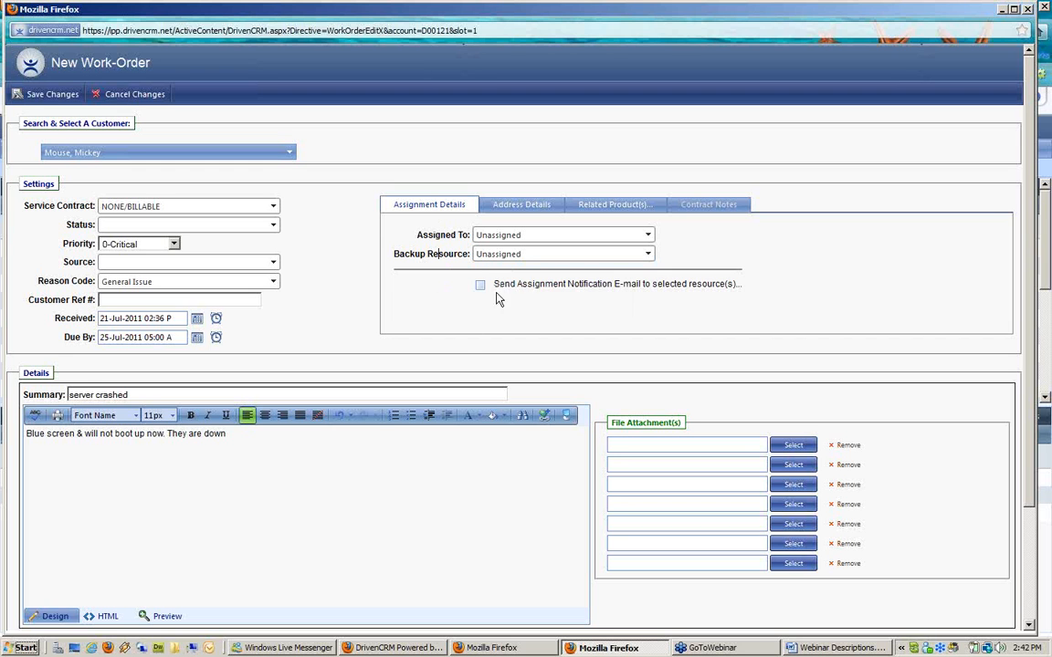
{"action": "left_click_drag", "start_coordinate": [493, 284], "coordinate": [755, 289]}
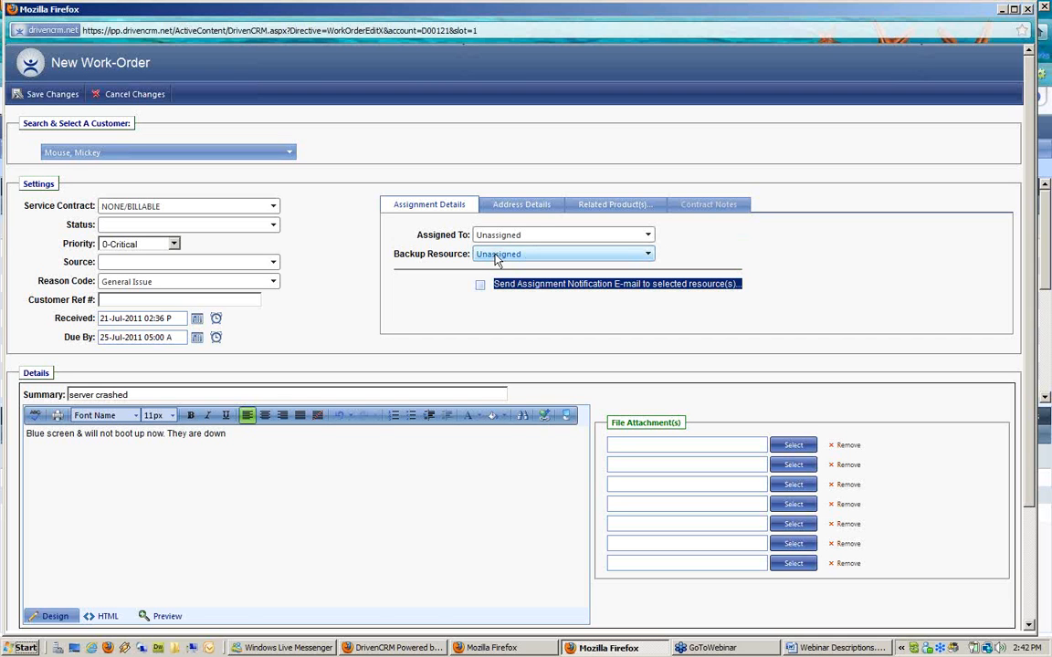
{"action": "left_click", "coordinate": [542, 210]}
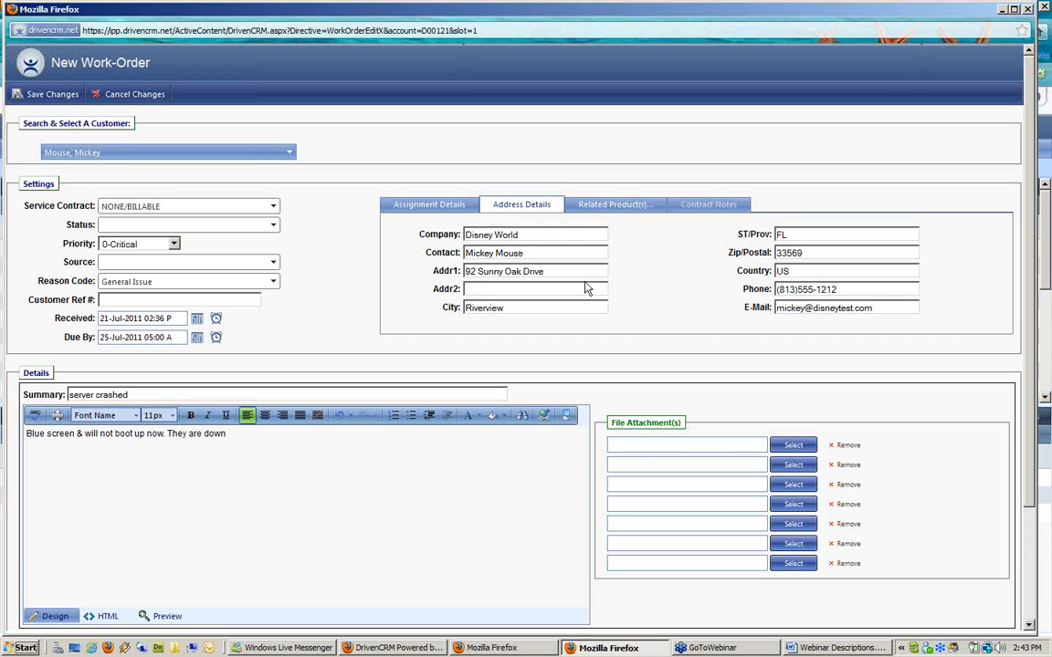
- Add the INTERFACE KIT-1500 to the work order's related products
{"action": "left_click", "coordinate": [594, 211]}
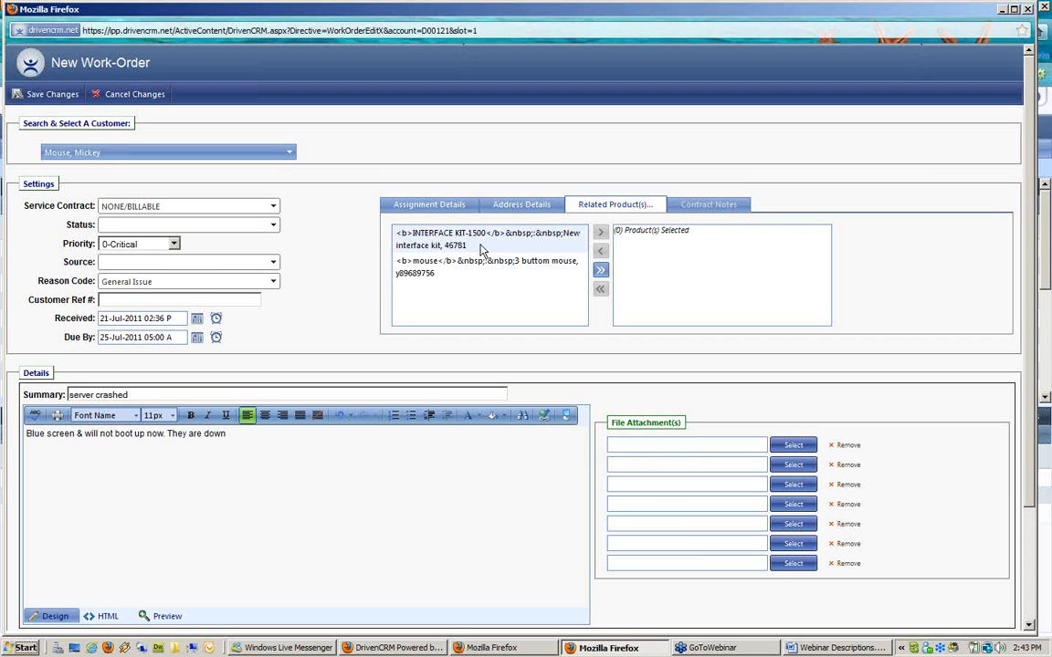
{"action": "left_click", "coordinate": [505, 262]}
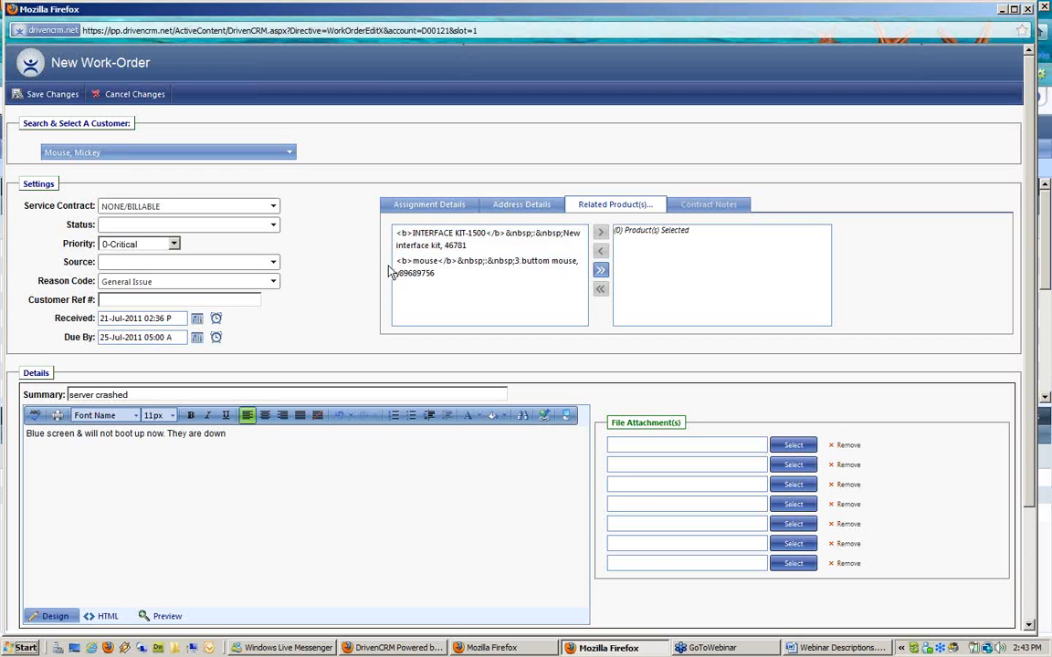
{"action": "left_click", "coordinate": [484, 242]}
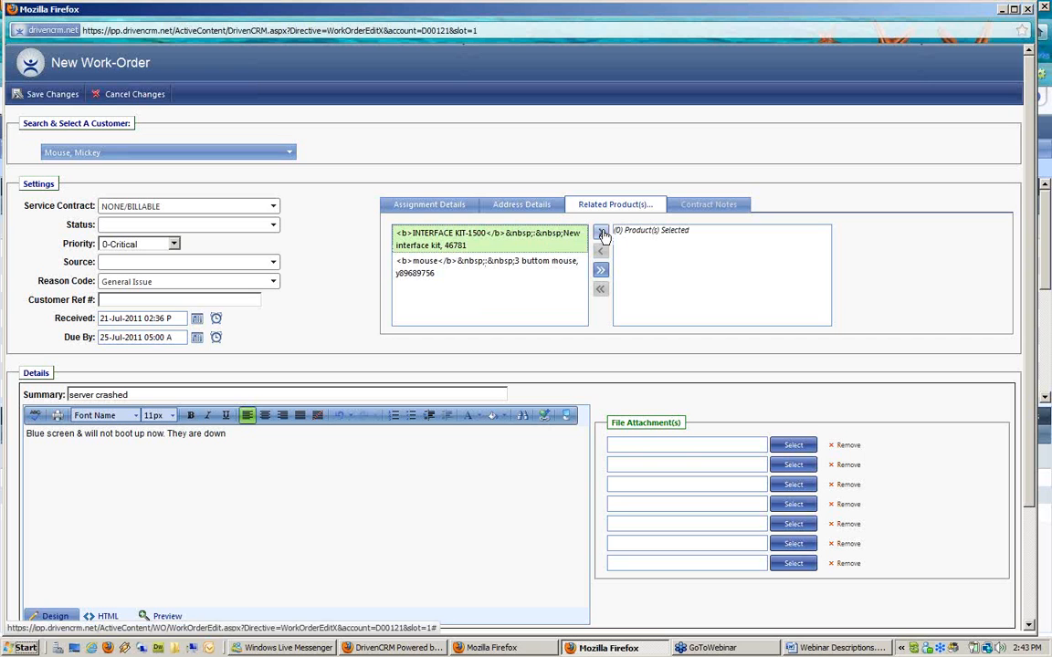
{"action": "left_click", "coordinate": [600, 234]}
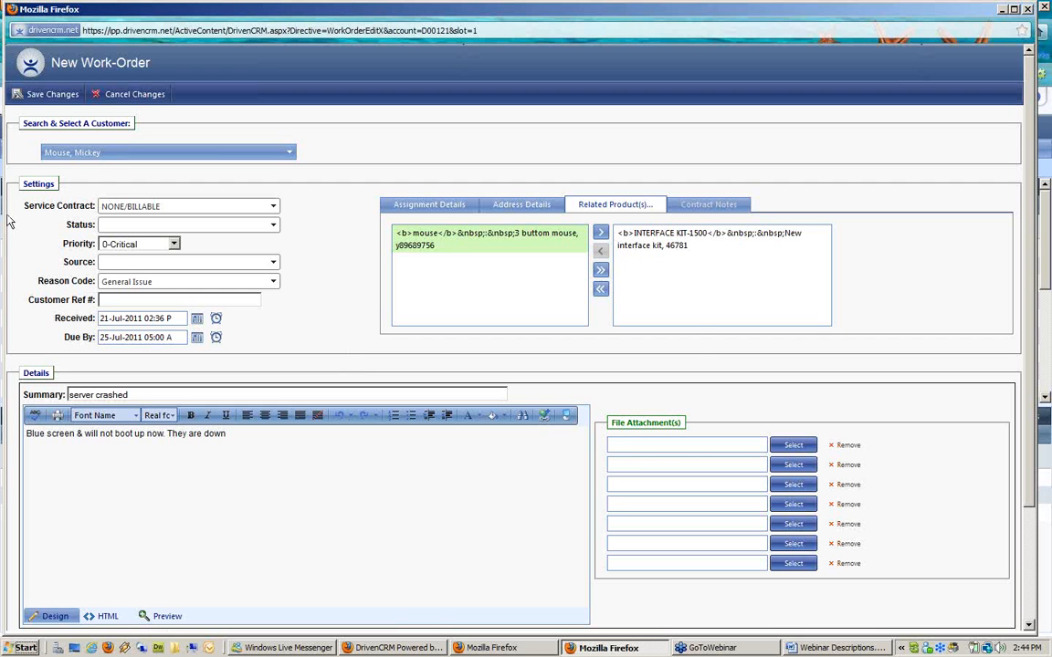
- Save the new work order, acknowledge its creation, and close the work order and Disney World account windows
{"action": "left_click", "coordinate": [51, 95]}
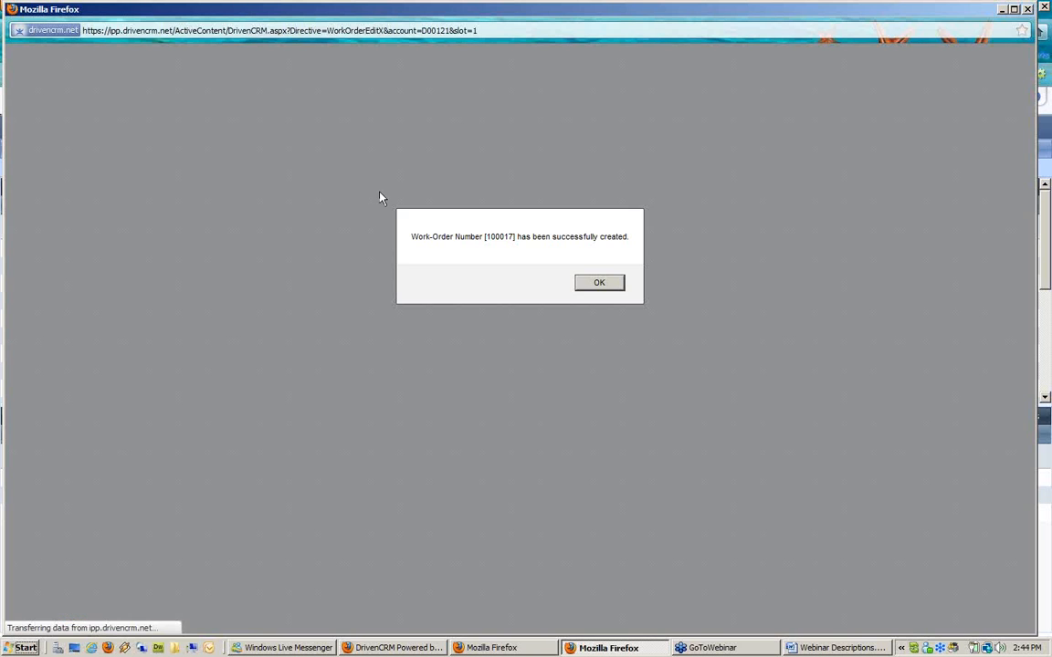
{"action": "left_click_drag", "start_coordinate": [486, 237], "coordinate": [519, 237]}
{"action": "left_click", "coordinate": [599, 284]}
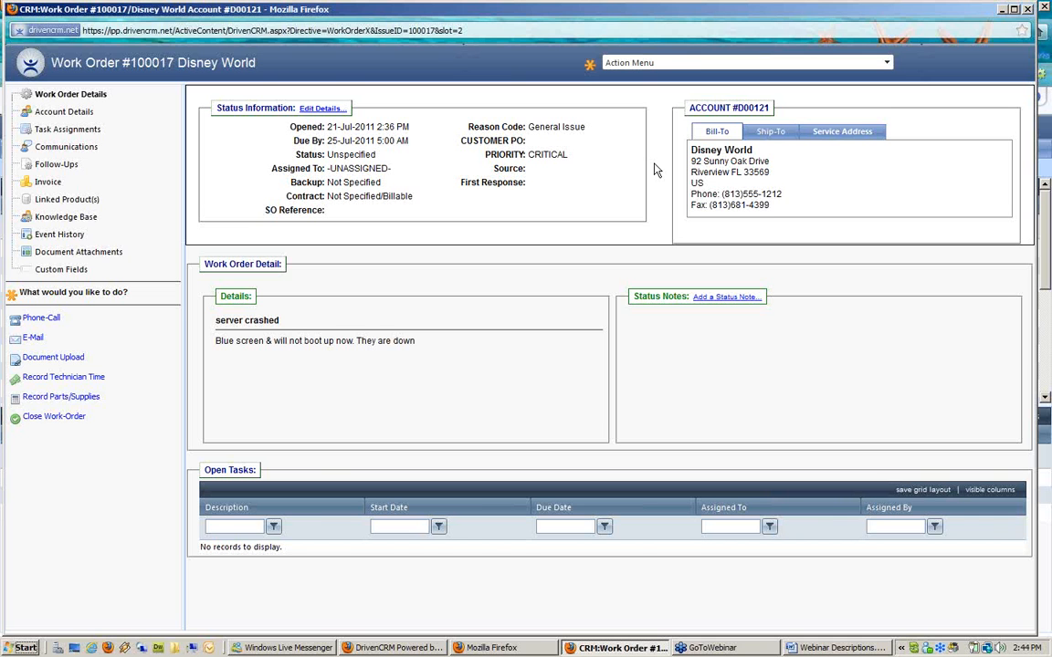
{"action": "left_click", "coordinate": [1030, 9]}
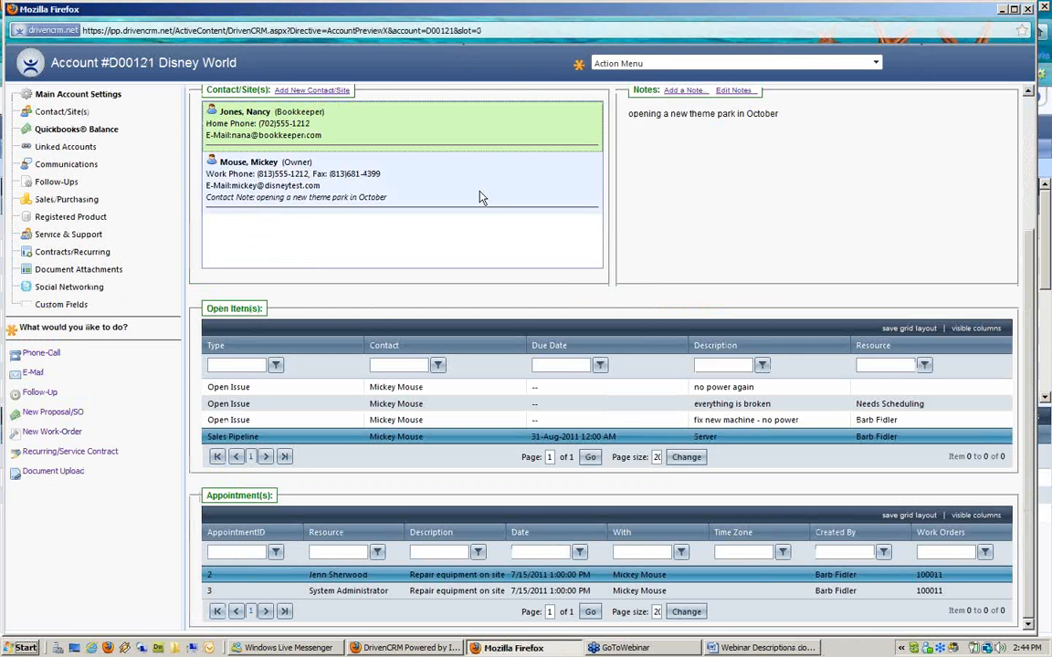
{"action": "left_click", "coordinate": [1028, 9]}
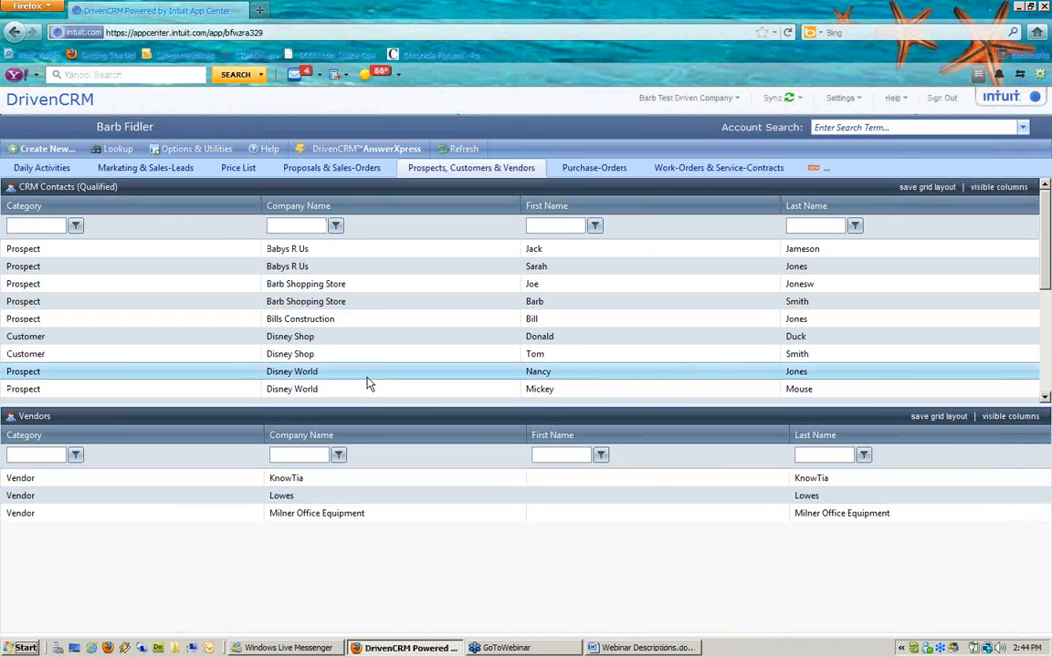
- Add the Customer Name, summary and Due By columns to the Open Work Orders (UNASSIGNED) grid and save the configuration
{"action": "left_click", "coordinate": [712, 170]}
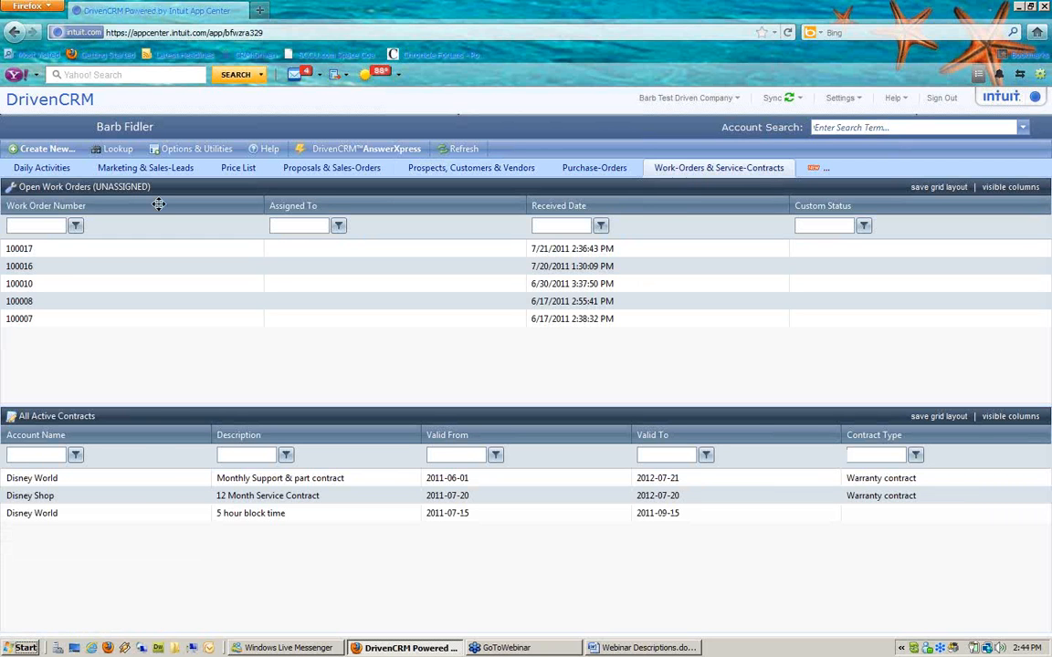
{"action": "left_click_drag", "start_coordinate": [20, 185], "coordinate": [116, 192]}
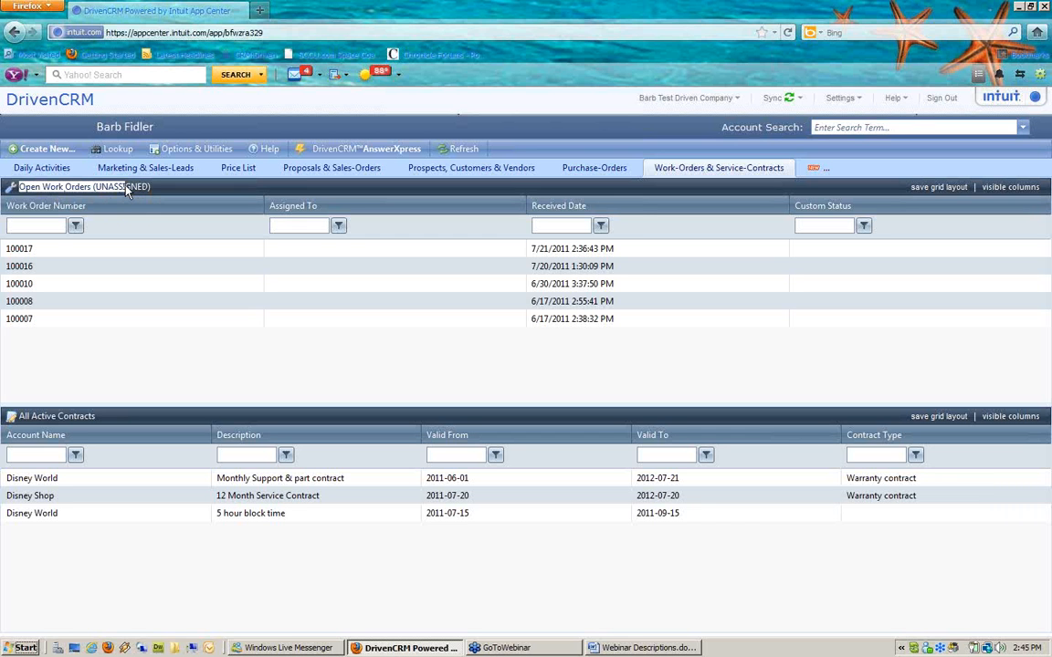
{"action": "left_click", "coordinate": [1008, 188]}
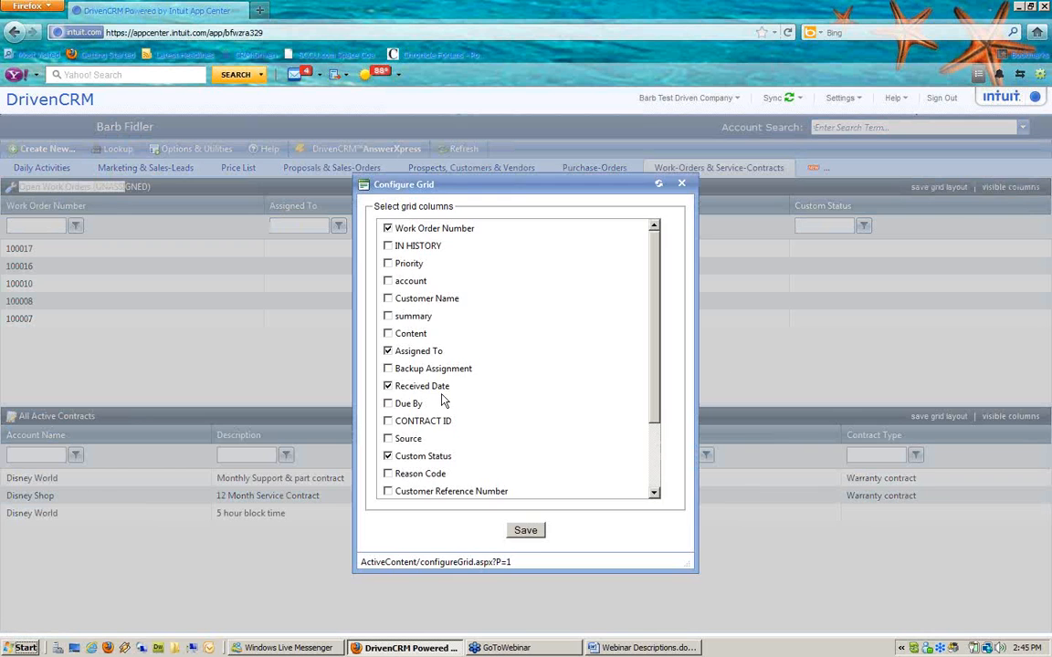
{"action": "left_click", "coordinate": [388, 298]}
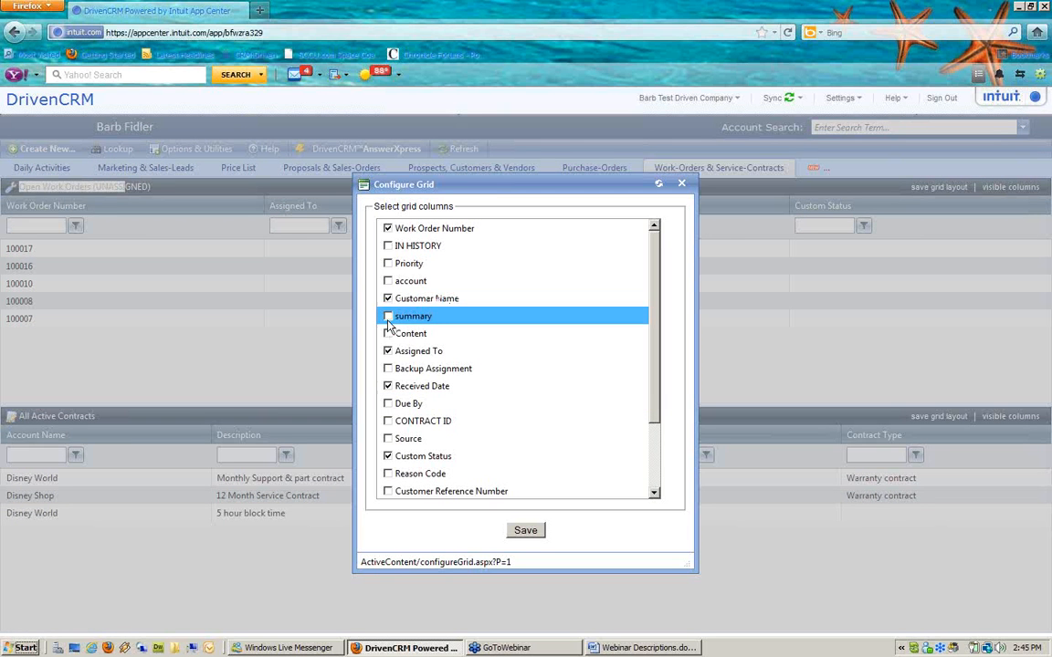
{"action": "left_click", "coordinate": [388, 316]}
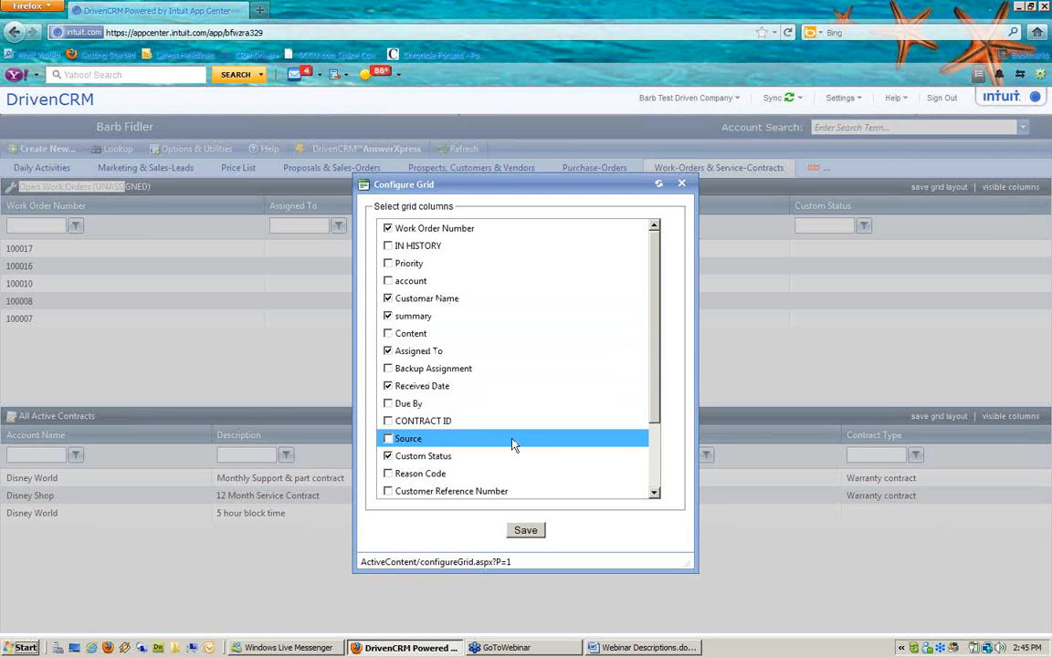
{"action": "left_click", "coordinate": [388, 404]}
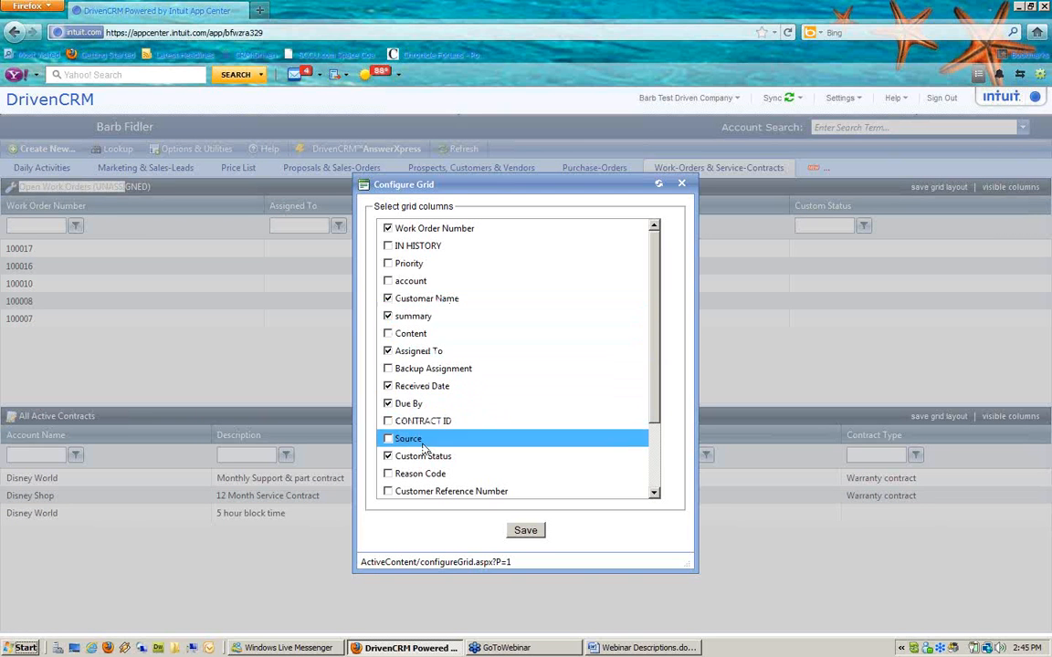
{"action": "left_click", "coordinate": [525, 531]}
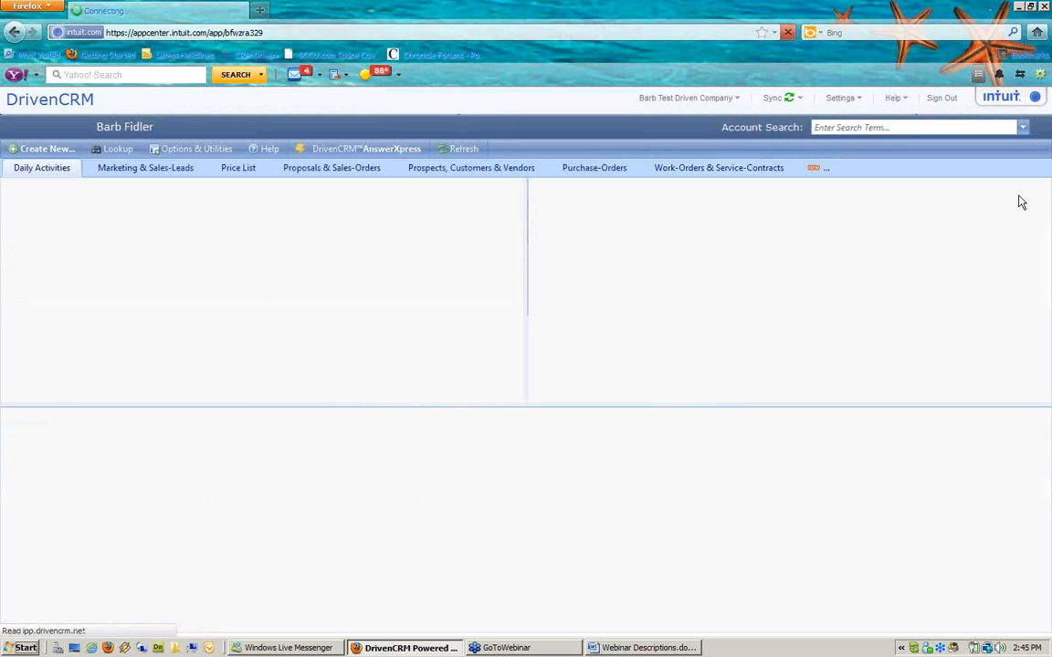
- Add the Reason Code column to the Open Work Orders (UNASSIGNED) grid and save the configuration
{"action": "left_click", "coordinate": [685, 170]}
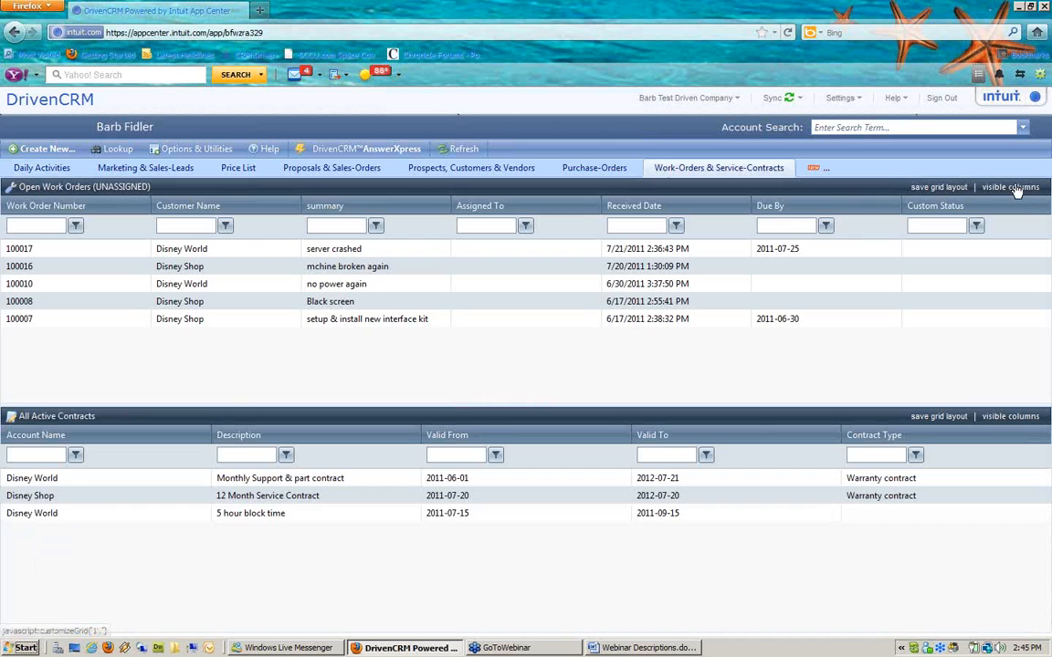
{"action": "left_click", "coordinate": [1013, 188]}
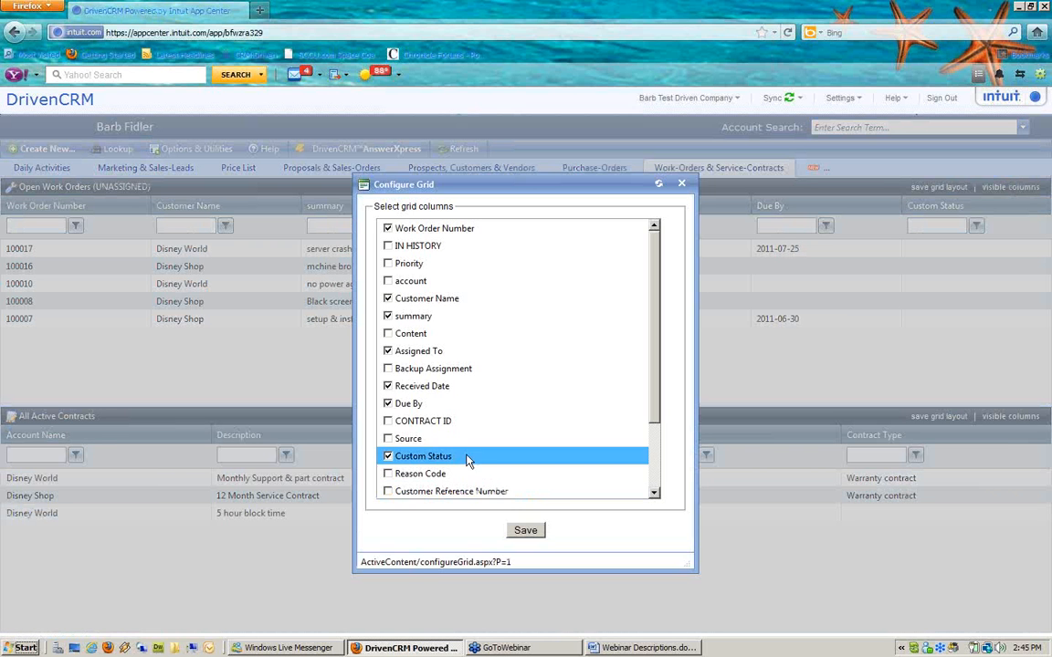
{"action": "left_click", "coordinate": [388, 474]}
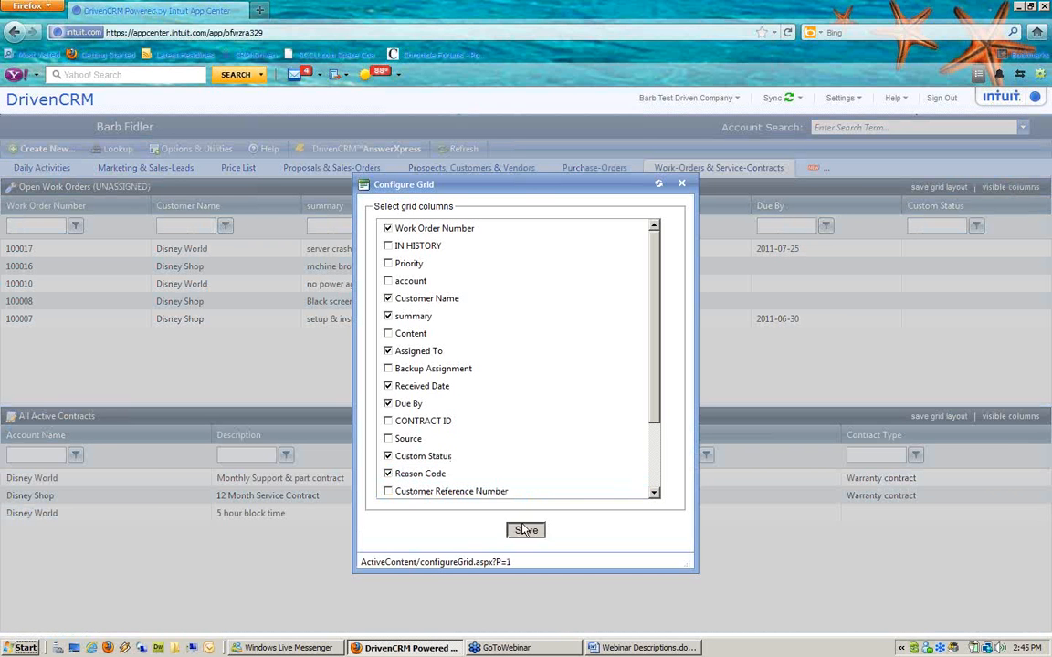
{"action": "left_click", "coordinate": [525, 530]}
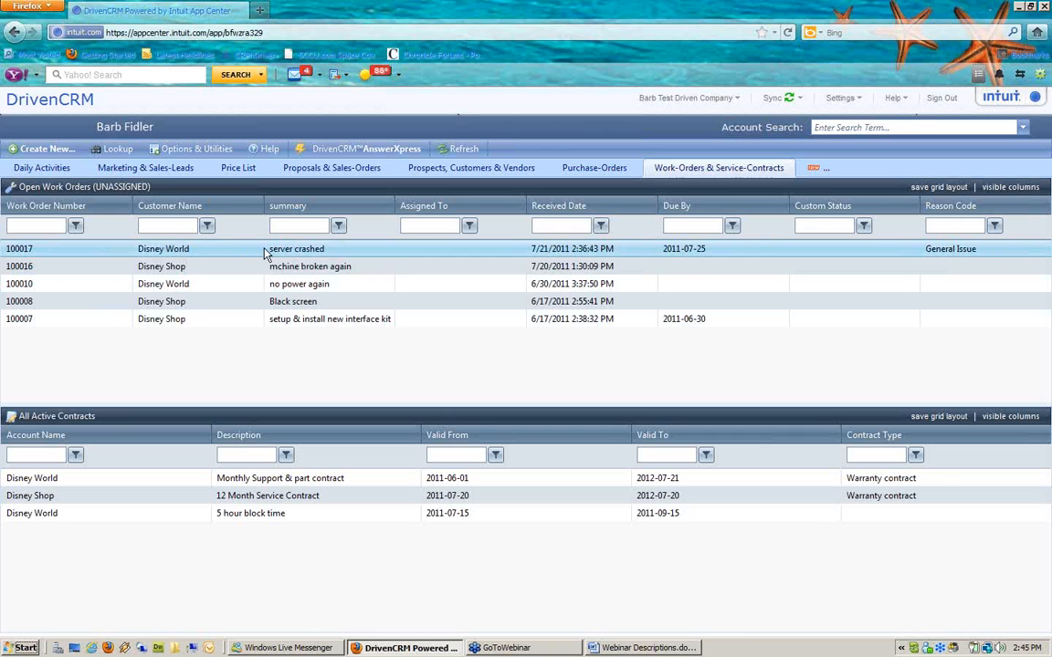
- Open the Disney World "server crashed" work order, assign it to the signed-in staff member, and save the changes
{"action": "left_click", "coordinate": [337, 249]}
{"action": "double_click", "coordinate": [260, 247]}
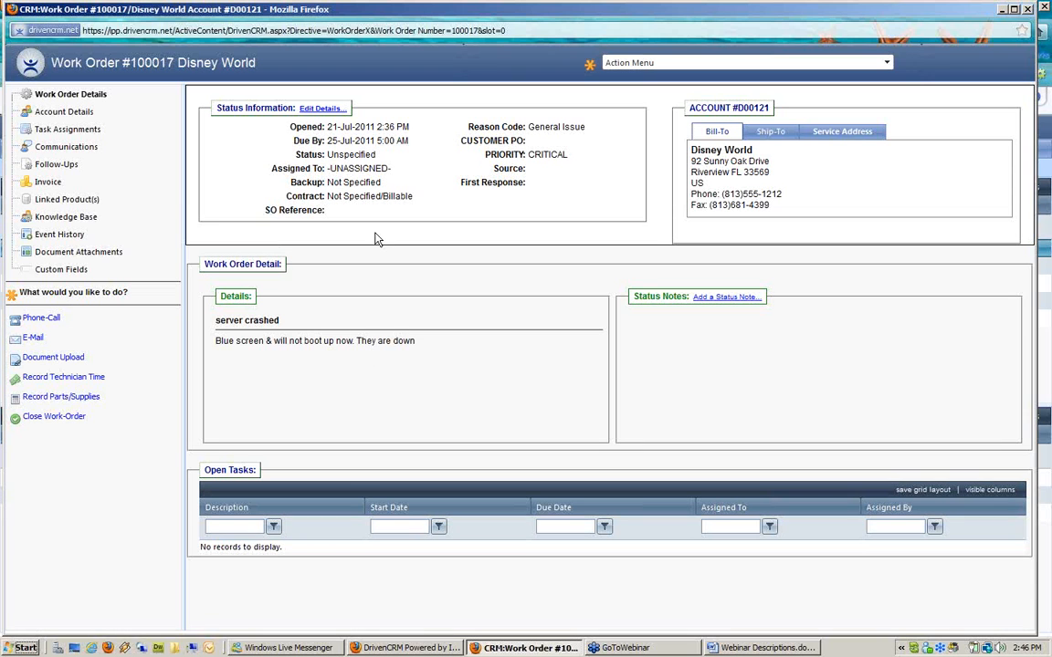
{"action": "left_click", "coordinate": [326, 113]}
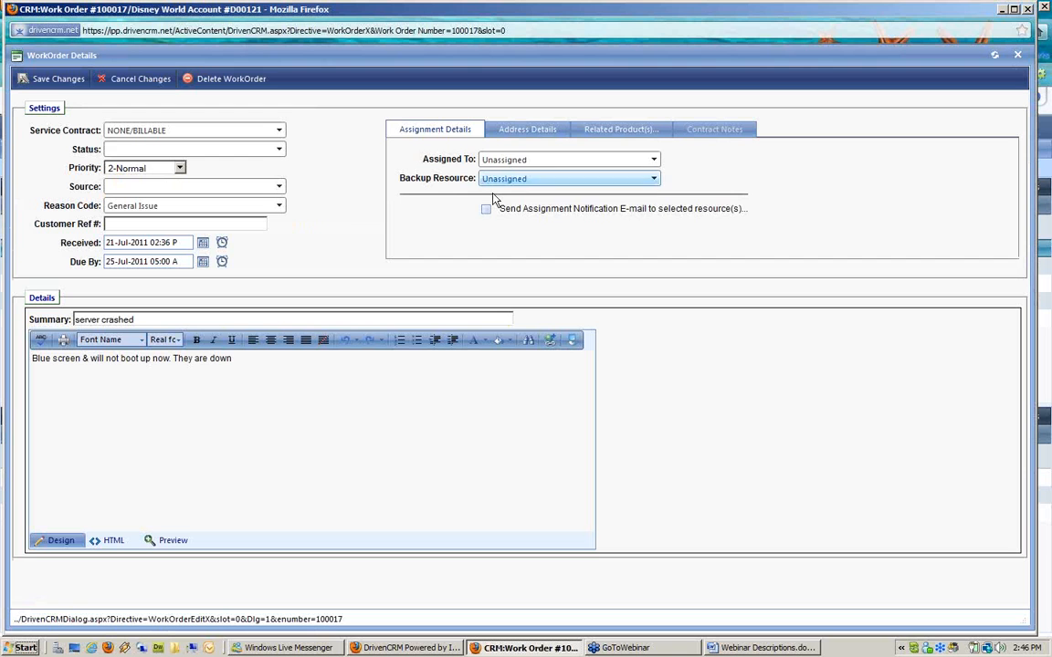
{"action": "left_click", "coordinate": [545, 167]}
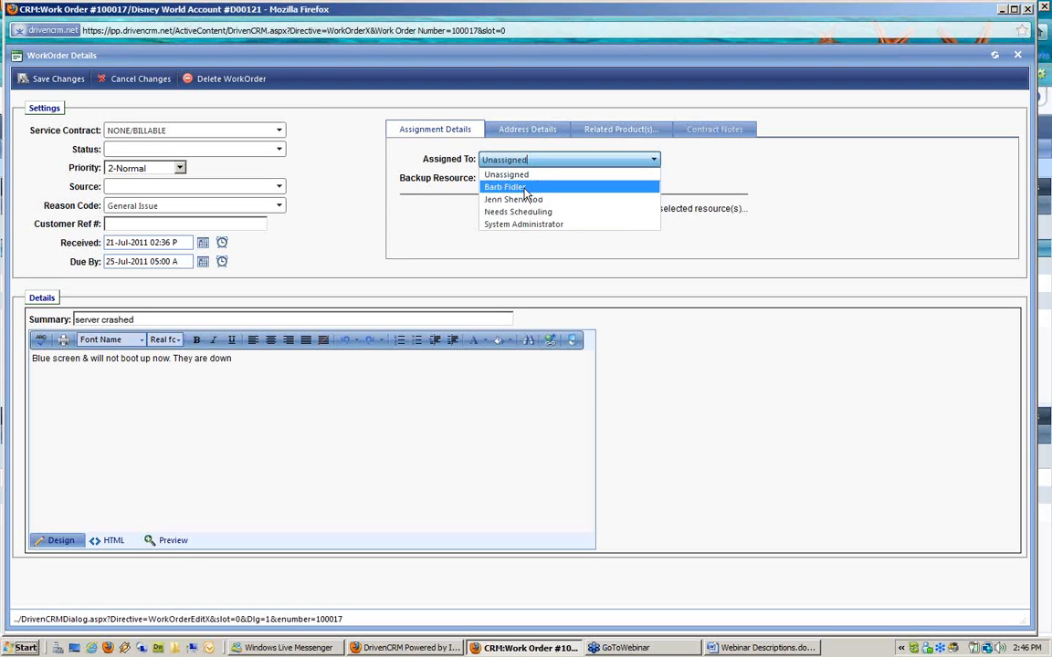
{"action": "left_click", "coordinate": [521, 188]}
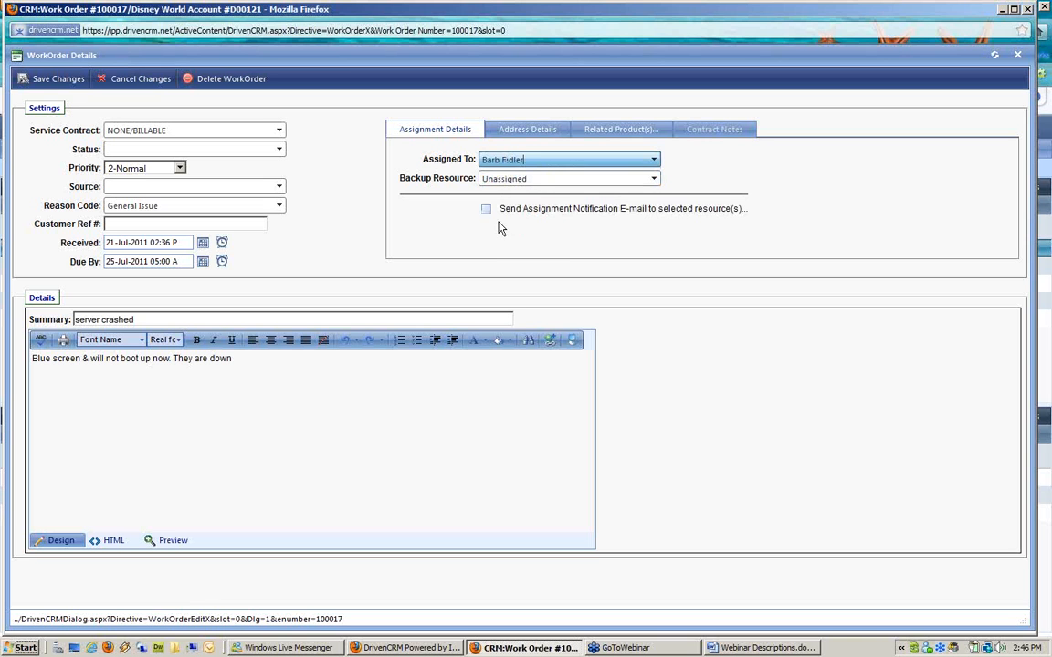
{"action": "left_click_drag", "start_coordinate": [494, 213], "coordinate": [698, 208]}
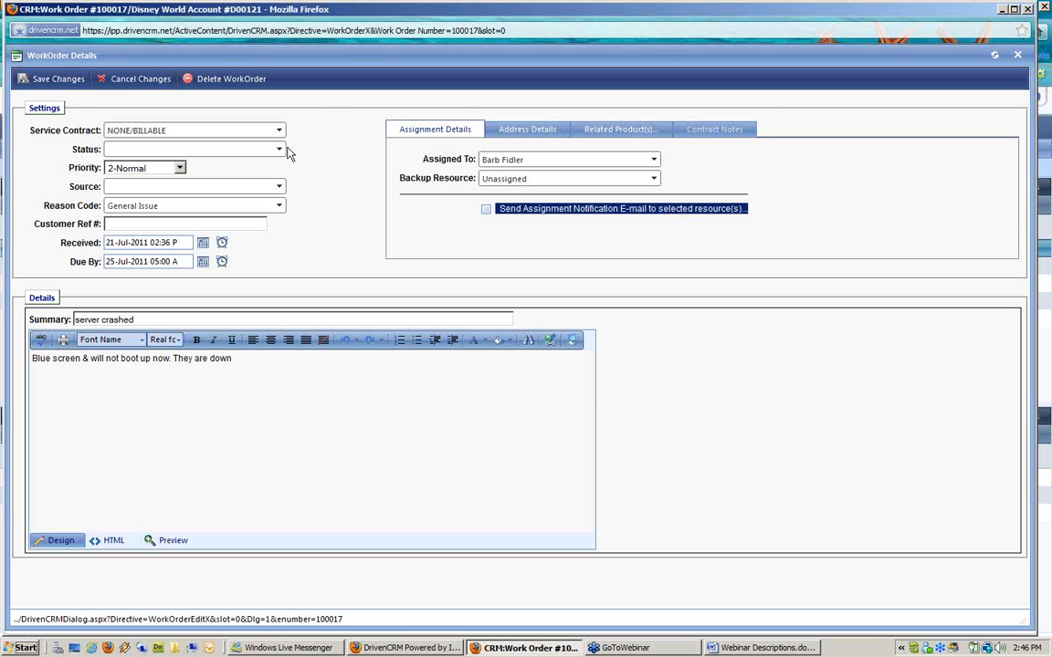
{"action": "left_click", "coordinate": [56, 80]}
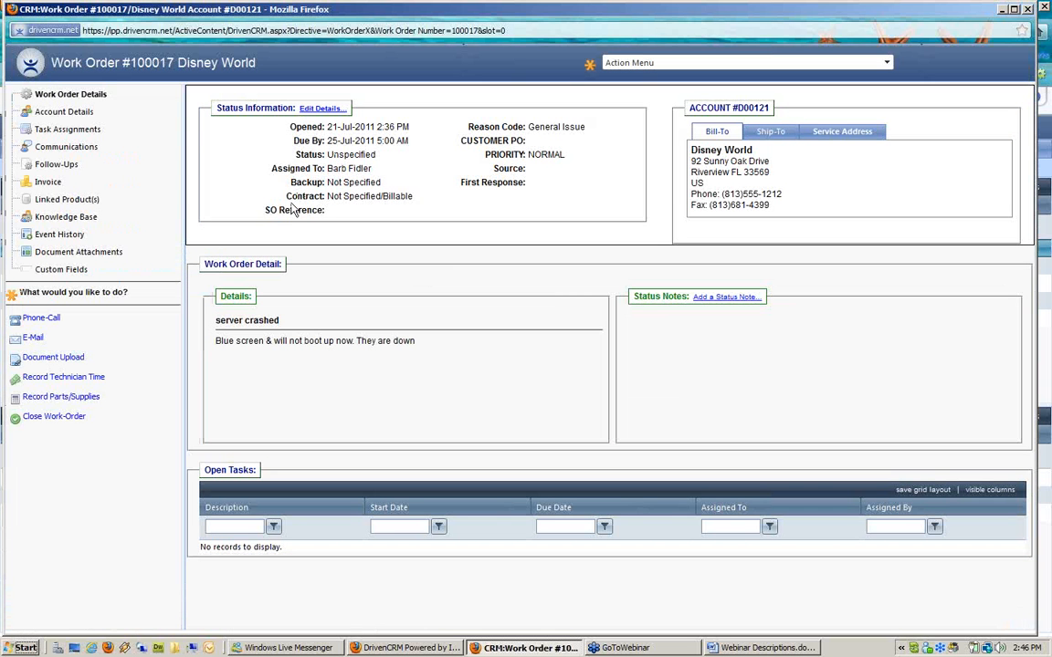
{"action": "left_click_drag", "start_coordinate": [246, 165], "coordinate": [373, 173]}
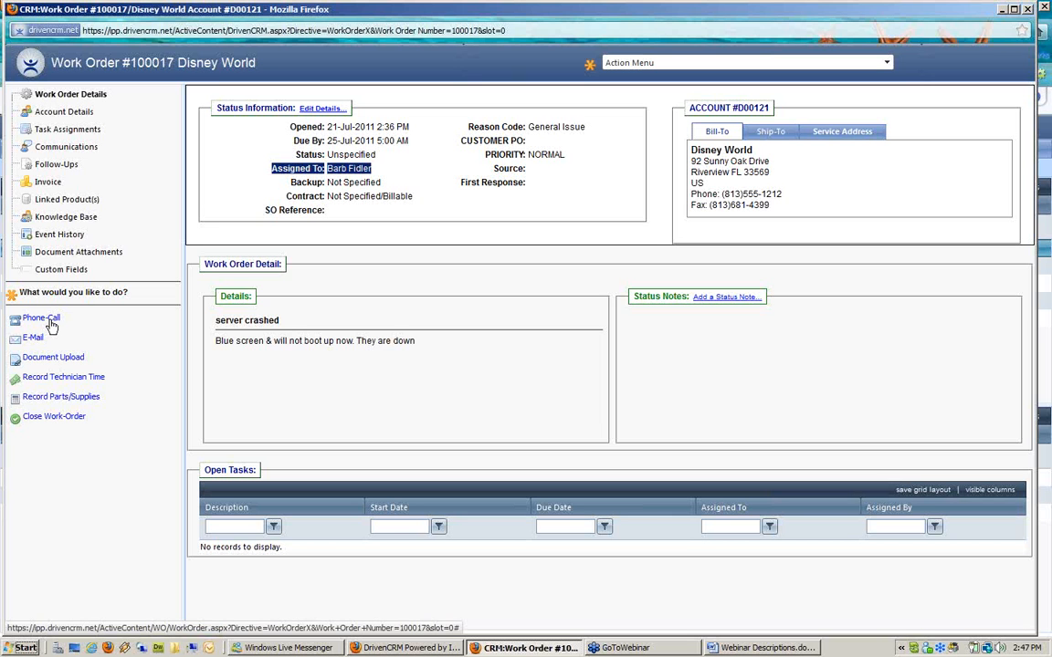
- Start a phone call entry on the work order with the call details "confirmed that server is down Need to schedule for Fri AM"
{"action": "left_click", "coordinate": [50, 325]}
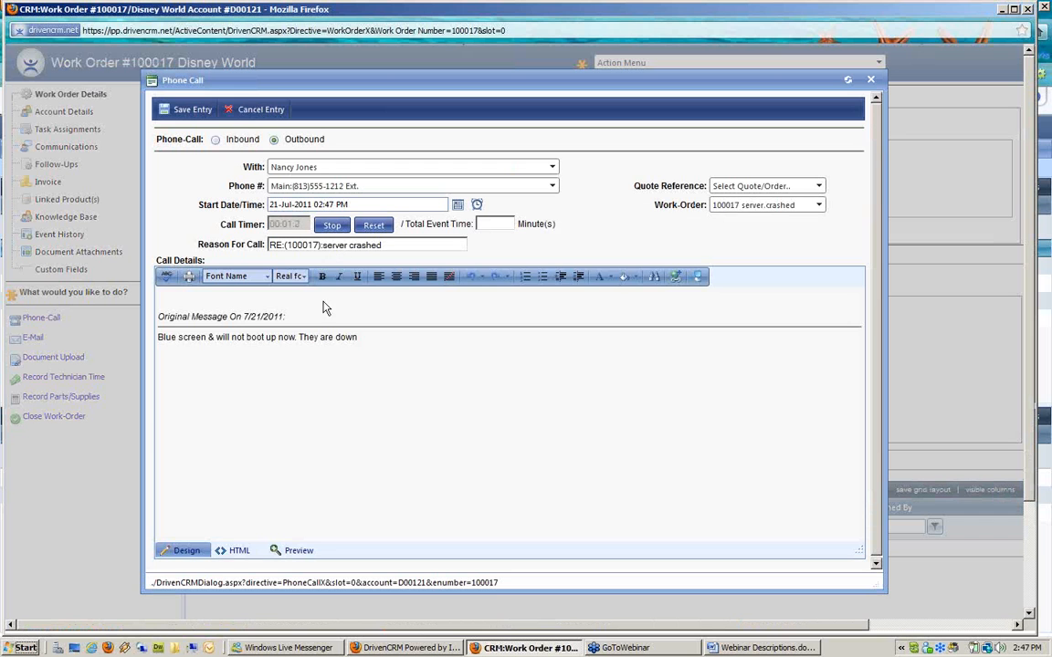
{"action": "left_click", "coordinate": [317, 304]}
{"action": "type", "text": "confirmed that ase"}
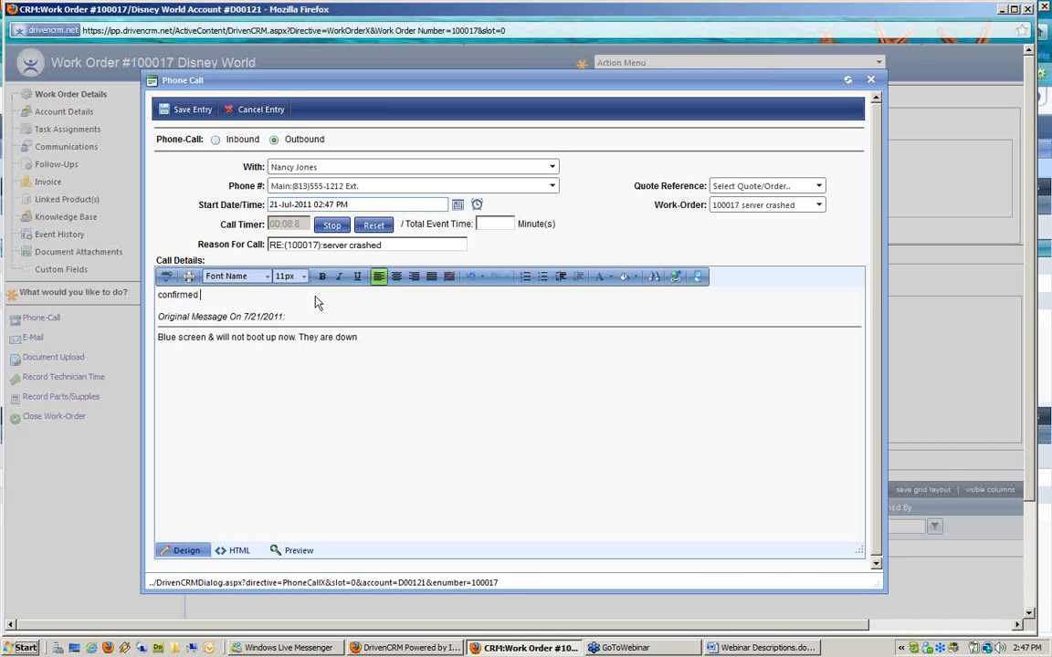
{"action": "key", "text": "BackSpace"}
{"action": "key", "text": "BackSpace"}
{"action": "key", "text": "BackSpace"}
{"action": "type", "text": "server is down Need to sched"}
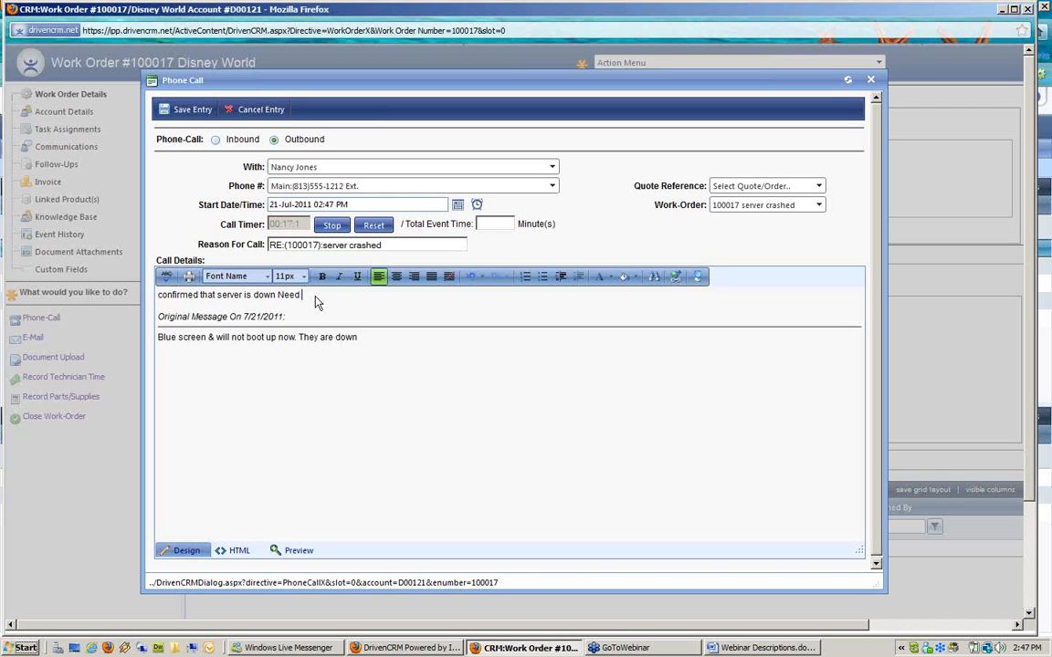
{"action": "type", "text": "ule for Fri AM"}
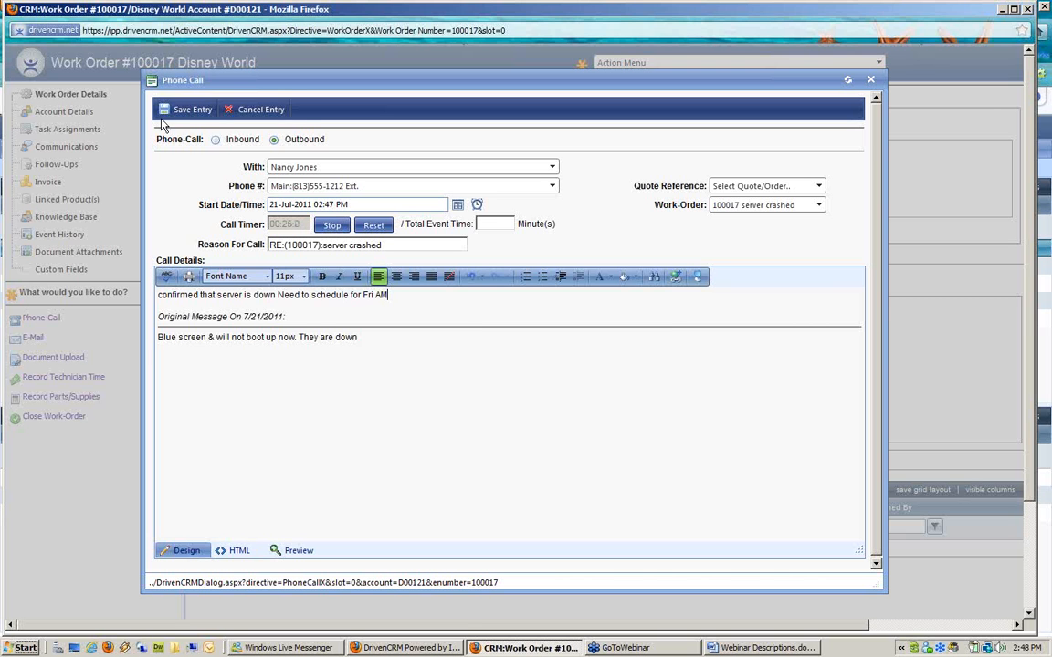
- Stop the call timer, save the phone call without a follow-up, and view its entry in the work order's communications
{"action": "left_click", "coordinate": [329, 234]}
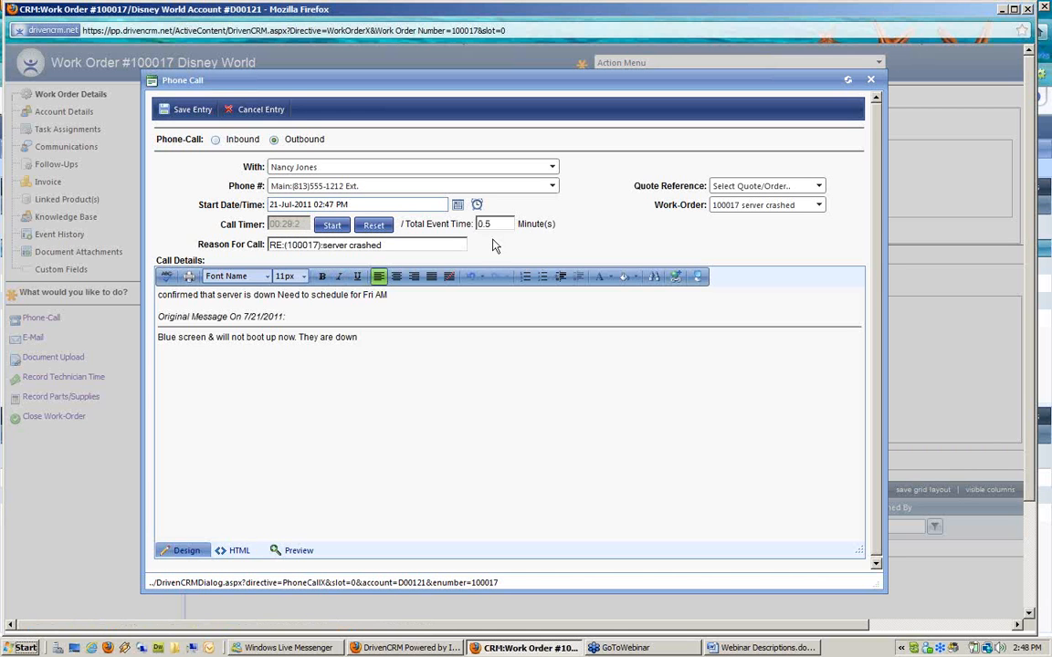
{"action": "left_click", "coordinate": [175, 111]}
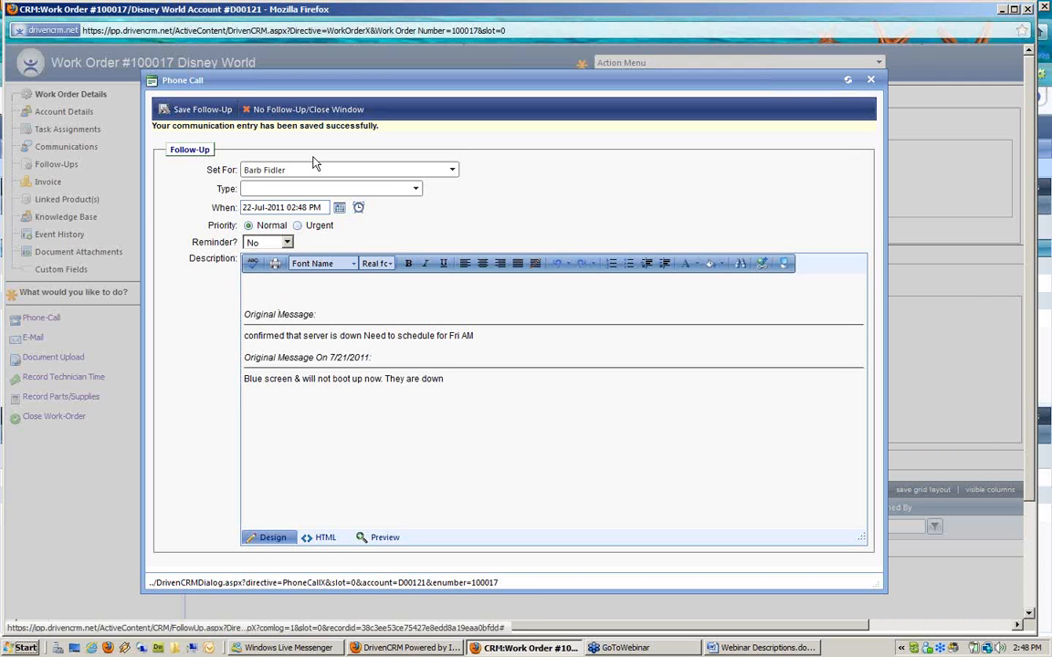
{"action": "left_click", "coordinate": [287, 111]}
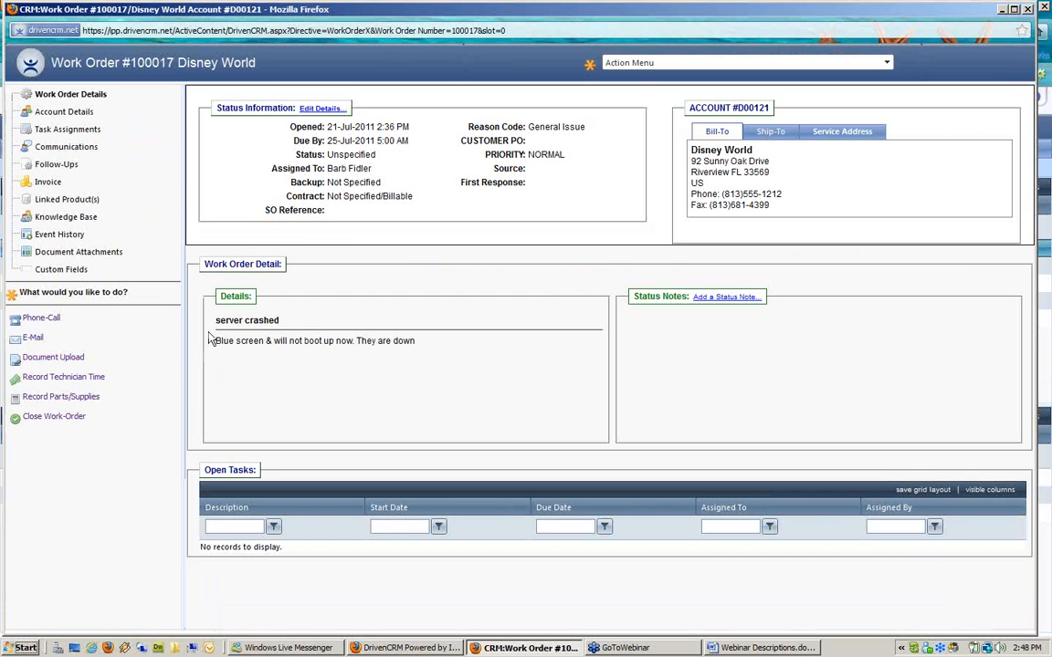
{"action": "left_click", "coordinate": [58, 148]}
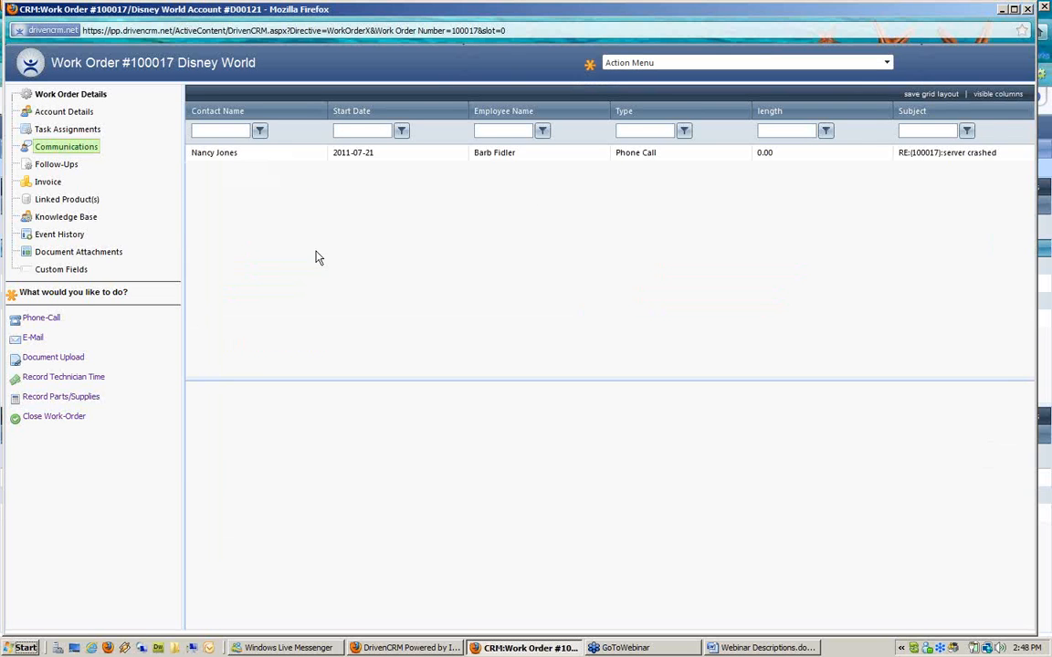
{"action": "left_click", "coordinate": [467, 156]}
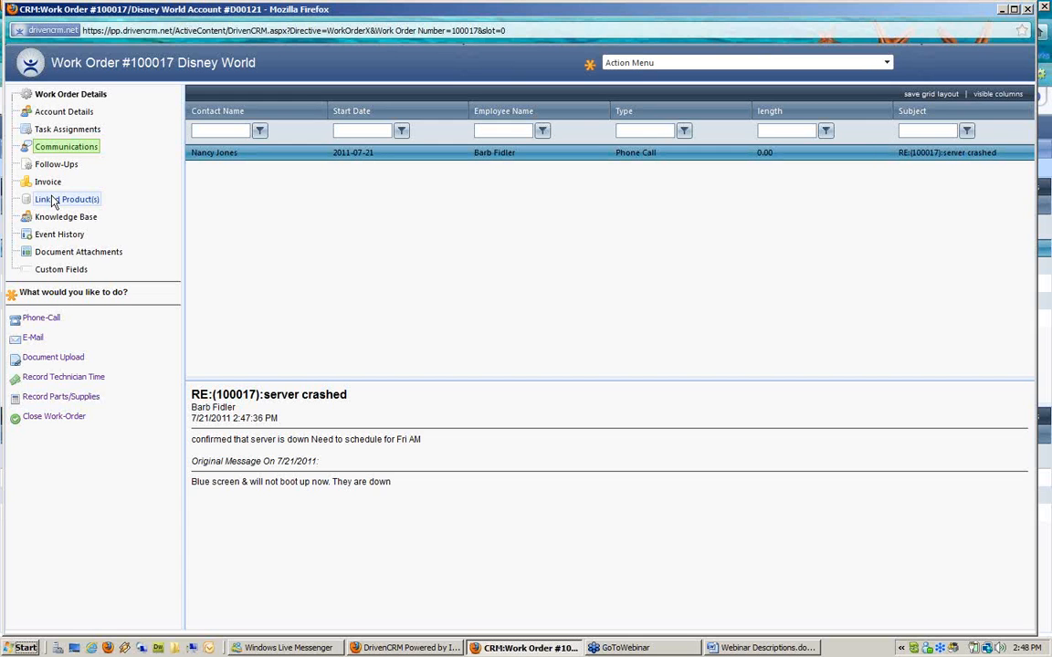
- Start a technician time entry running from 02:00 PM to 02:30 PM on 21-Jul-2011
{"action": "left_click", "coordinate": [60, 378]}
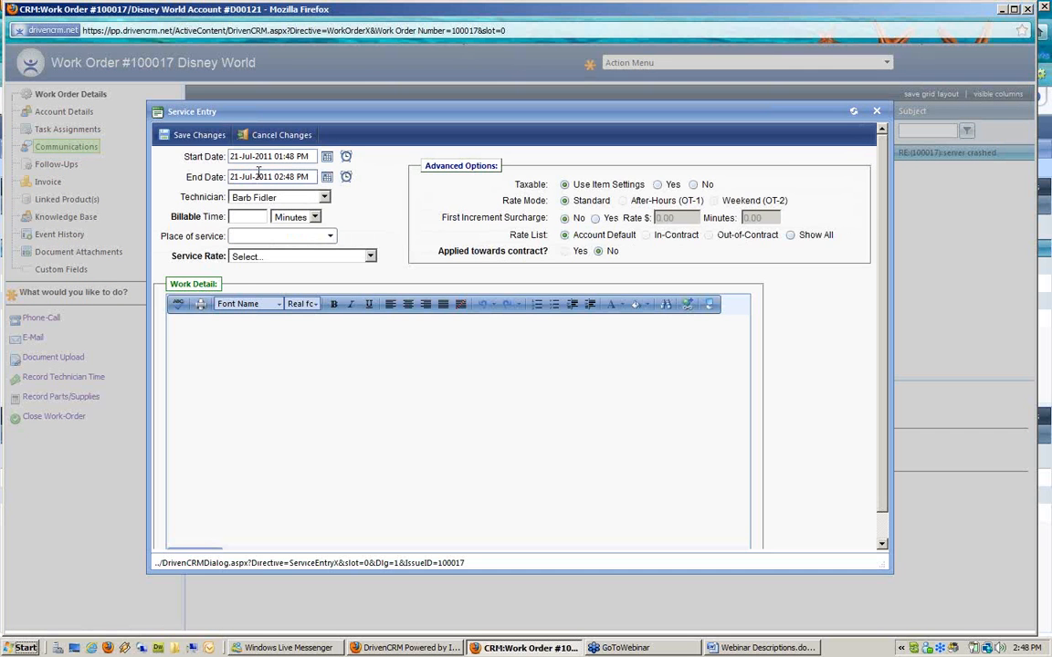
{"action": "left_click", "coordinate": [346, 158]}
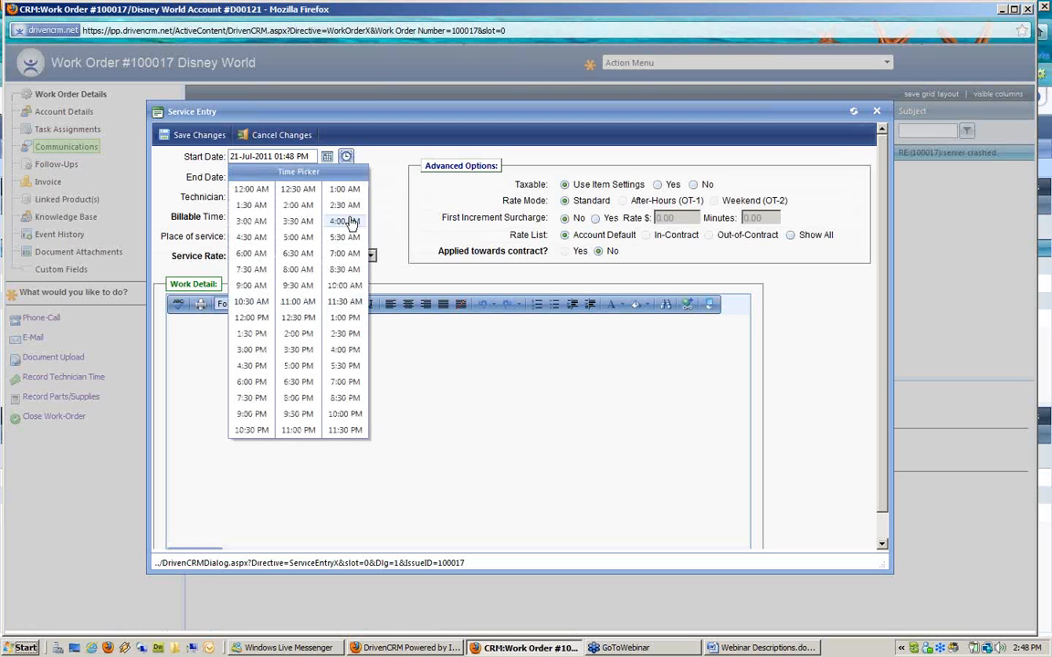
{"action": "left_click", "coordinate": [289, 335]}
{"action": "left_click", "coordinate": [346, 176]}
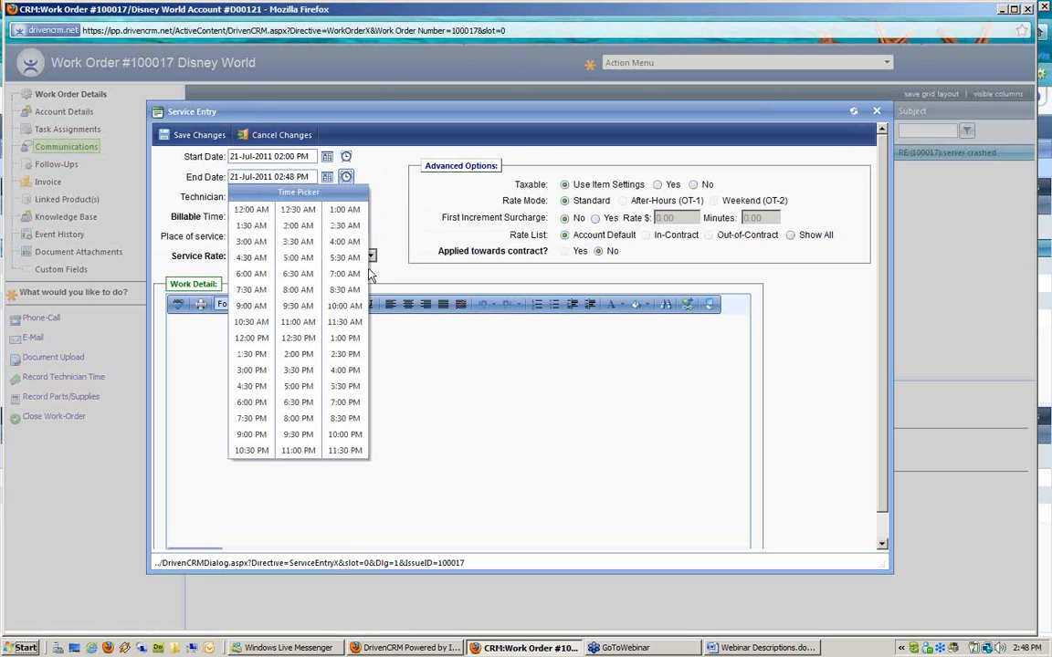
{"action": "left_click", "coordinate": [345, 354]}
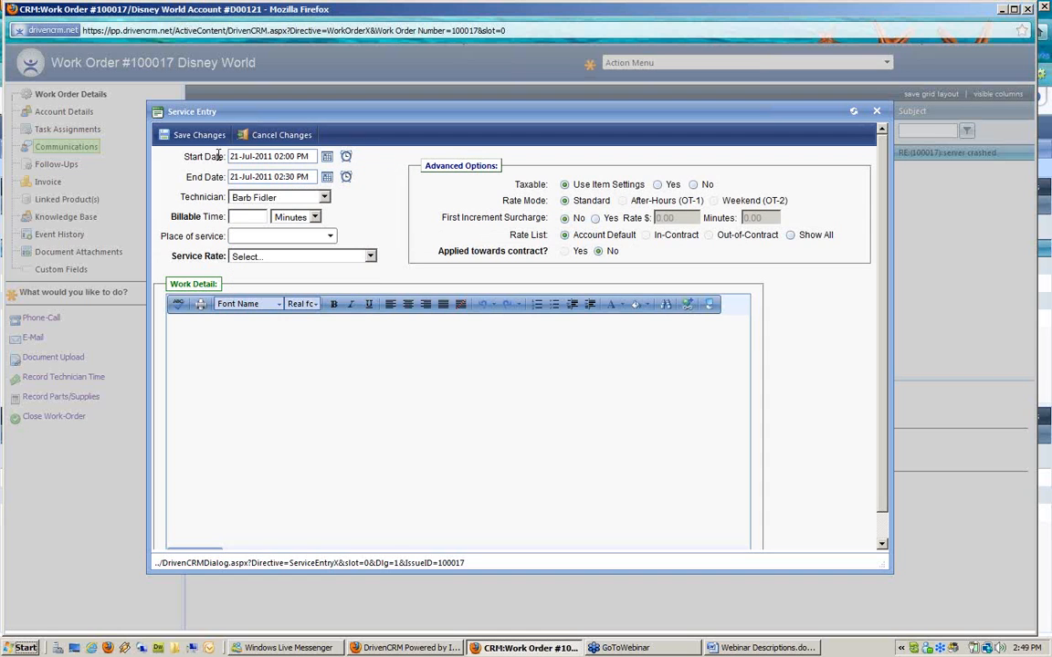
- Set the service entry's billable time to 30 minutes and its service rate to Services performed ($125.00/Hr)
{"action": "left_click", "coordinate": [287, 199]}
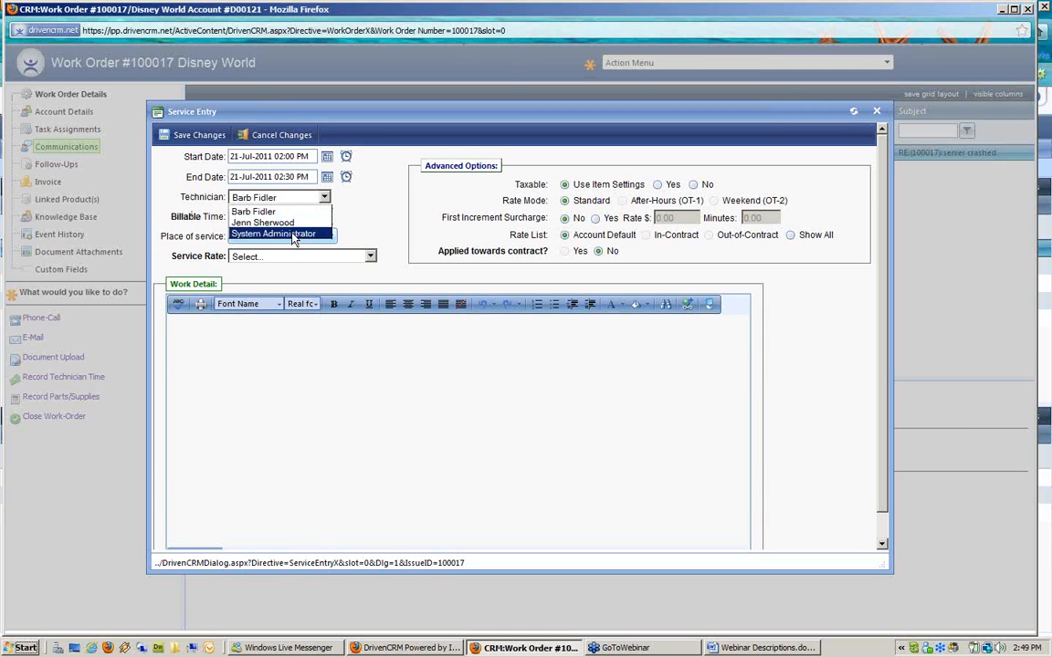
{"action": "left_click", "coordinate": [198, 219]}
{"action": "left_click", "coordinate": [235, 218]}
{"action": "type", "text": "30"}
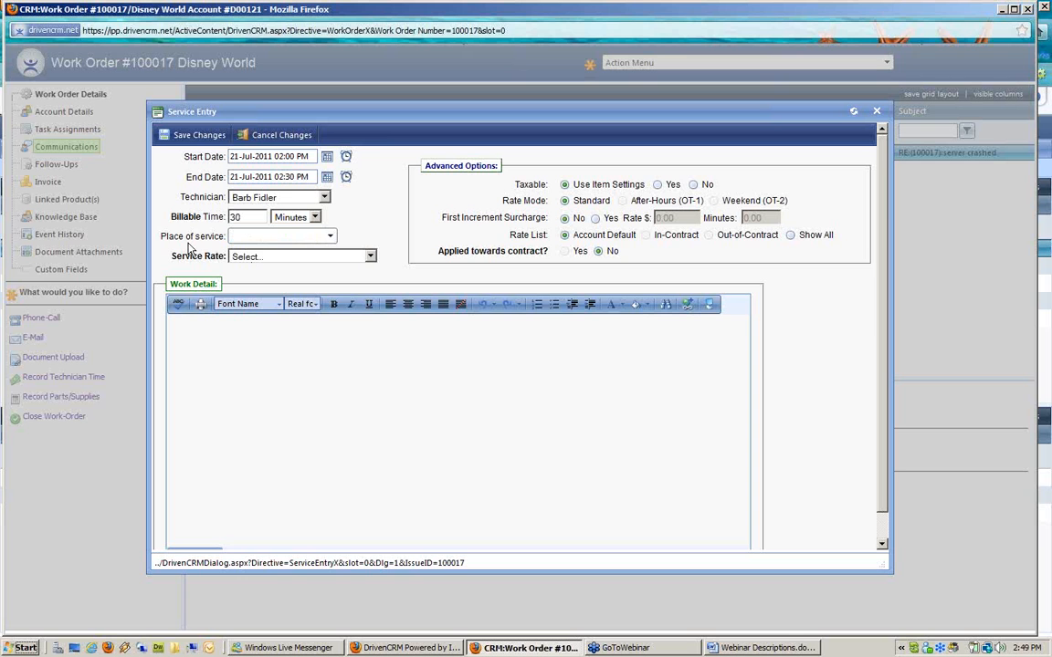
{"action": "left_click", "coordinate": [255, 240]}
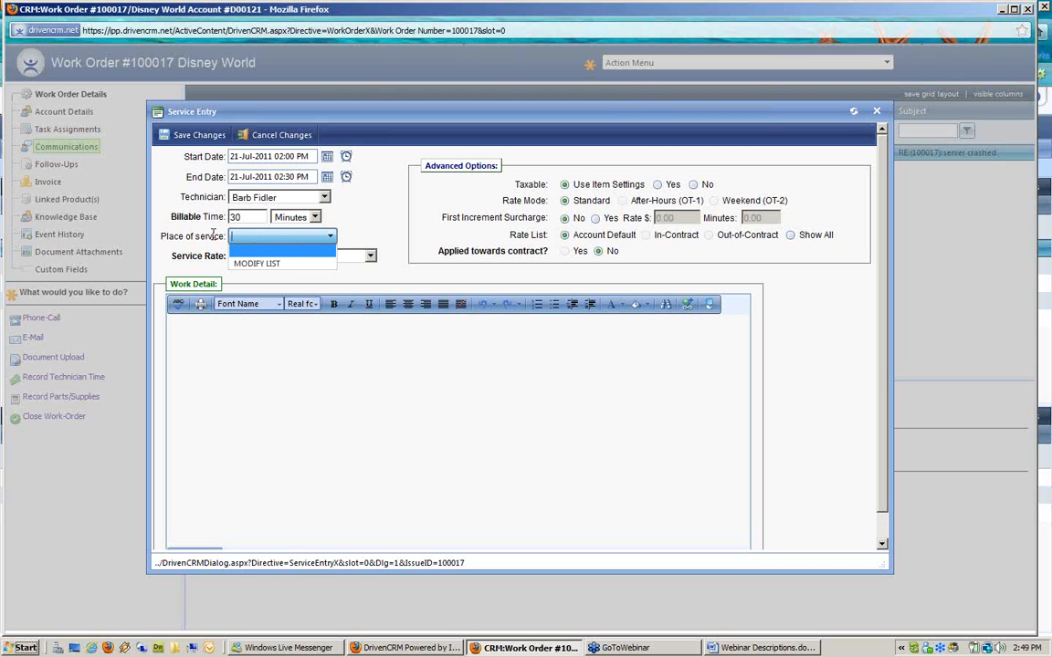
{"action": "left_click", "coordinate": [213, 235]}
{"action": "left_click", "coordinate": [244, 259]}
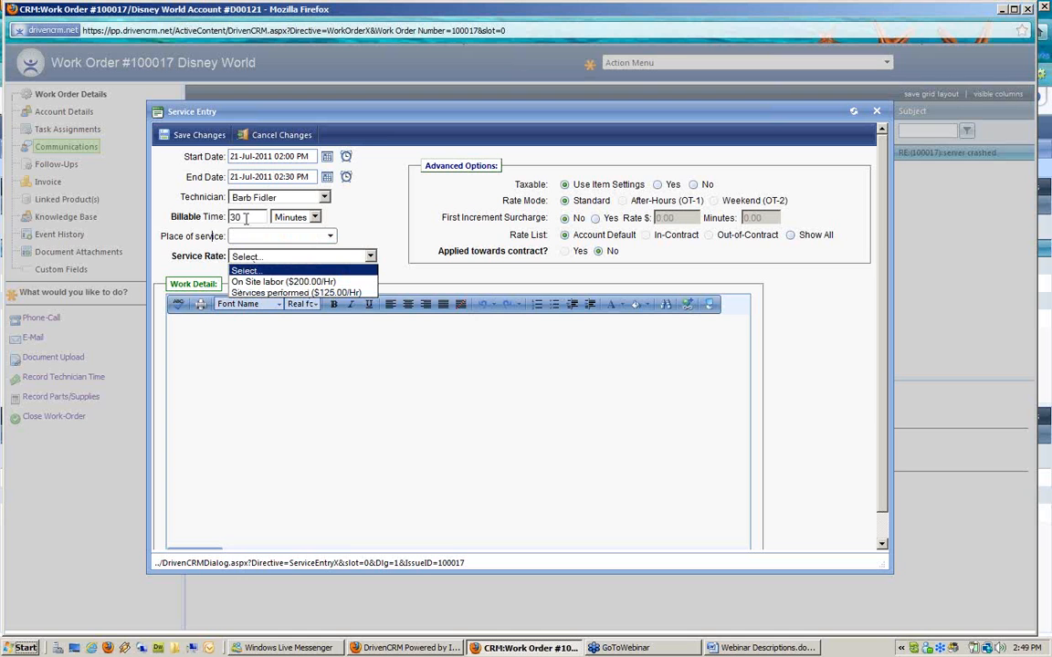
{"action": "left_click", "coordinate": [295, 293]}
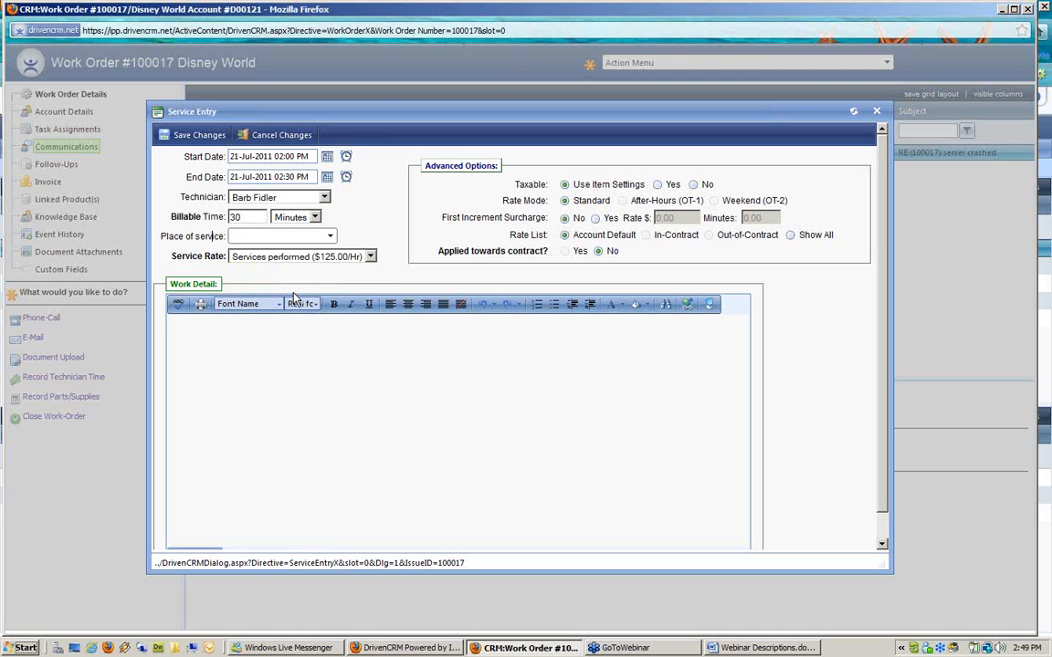
- Enter the work detail "troubleshoot blue screen. Hard drive has failed - will need onsite repair" and save the service entry
{"action": "left_click", "coordinate": [288, 336]}
{"action": "type", "text": "troubleshoot bu"}
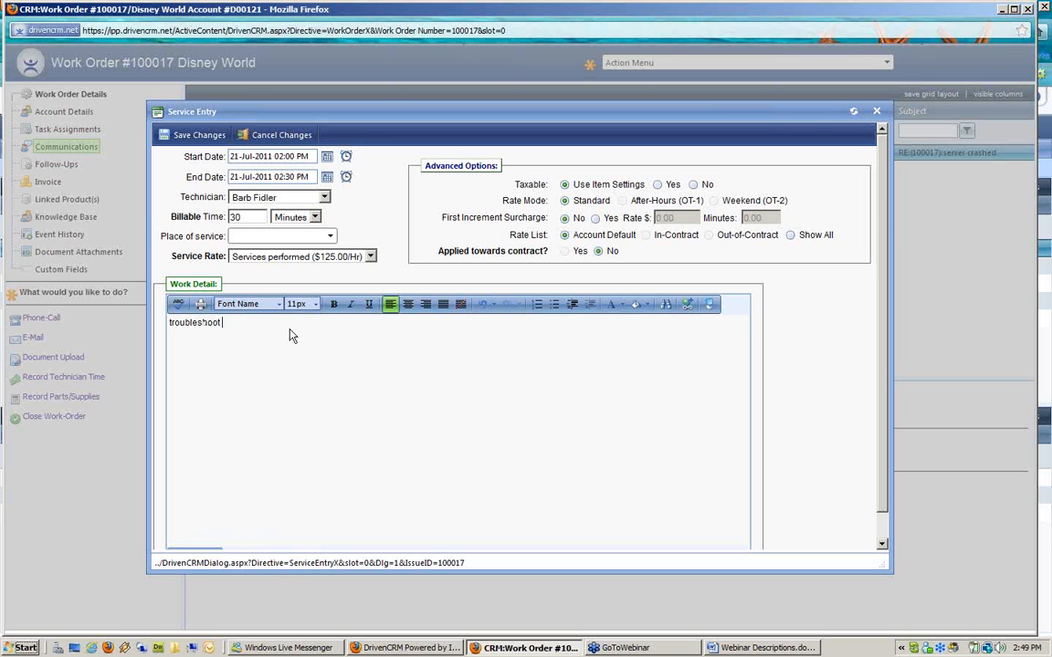
{"action": "key", "text": "BackSpace"}
{"action": "type", "text": "lue screen. Hard drive has ba"}
{"action": "key", "text": "BackSpace"}
{"action": "key", "text": "BackSpace"}
{"action": "type", "text": "v"}
{"action": "key", "text": "BackSpace"}
{"action": "type", "text": "failed - will ne"}
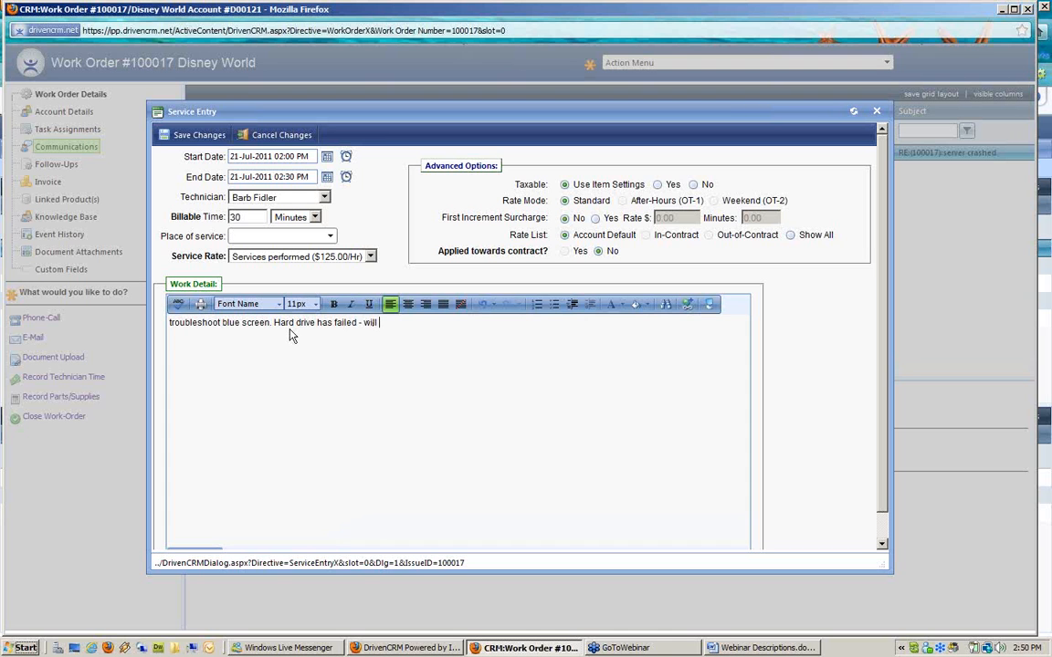
{"action": "type", "text": "ed onsite repai"}
{"action": "key", "text": "BackSpace"}
{"action": "type", "text": "r"}
{"action": "key", "text": "BackSpace"}
{"action": "type", "text": "ir"}
{"action": "left_click", "coordinate": [198, 137]}
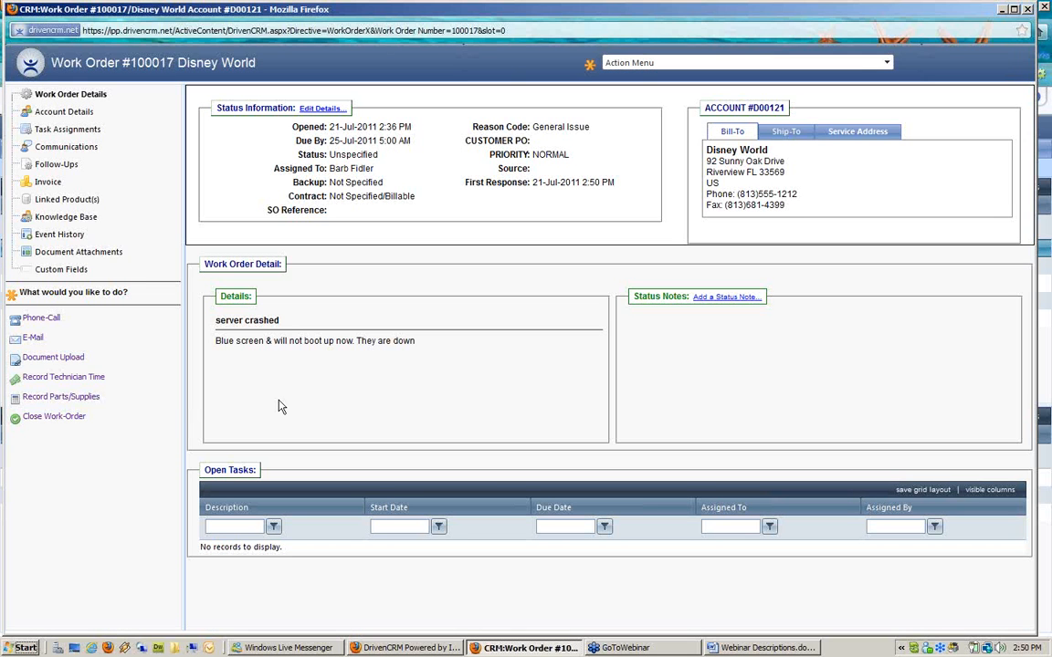
- Check the work order's invoice, close the work order window, and refresh the work order lists
{"action": "left_click", "coordinate": [50, 186]}
{"action": "left_click", "coordinate": [48, 183]}
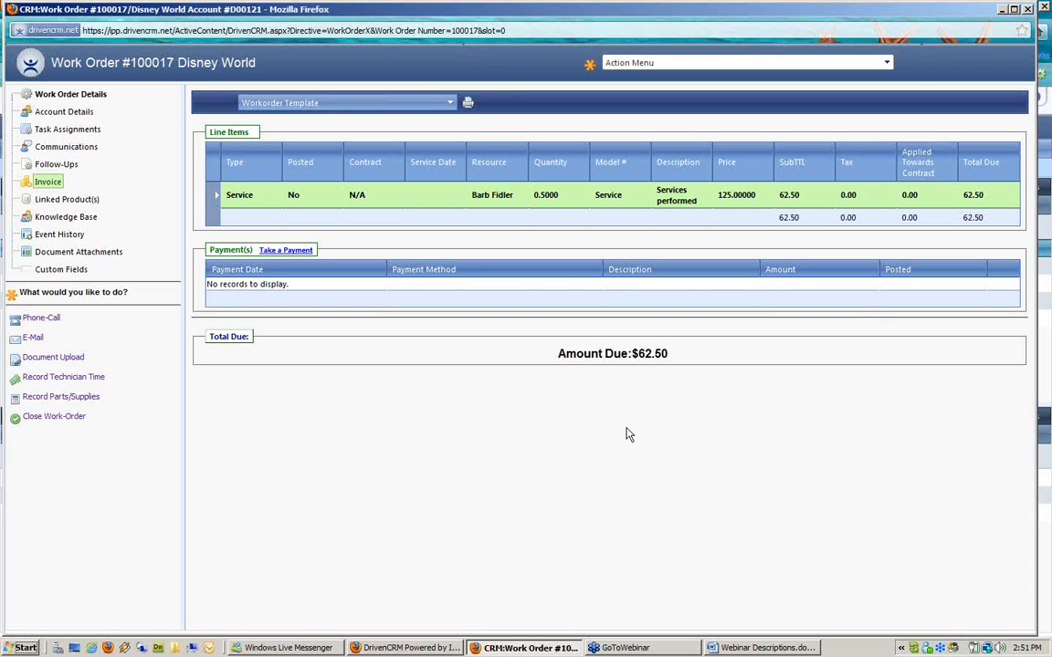
{"action": "left_click", "coordinate": [1028, 9]}
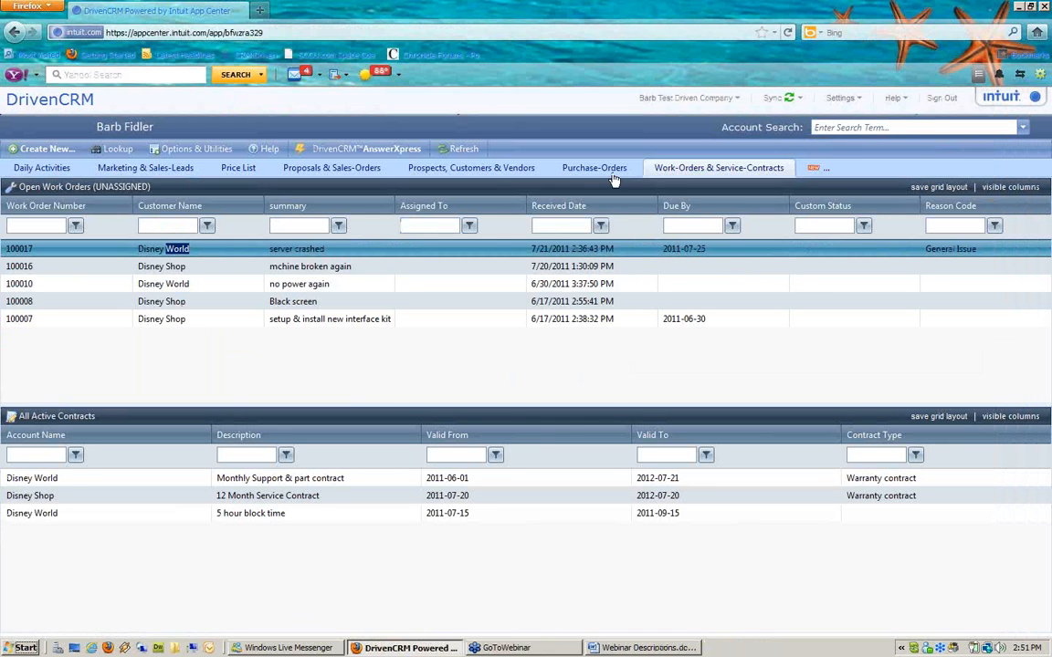
{"action": "left_click", "coordinate": [463, 151]}
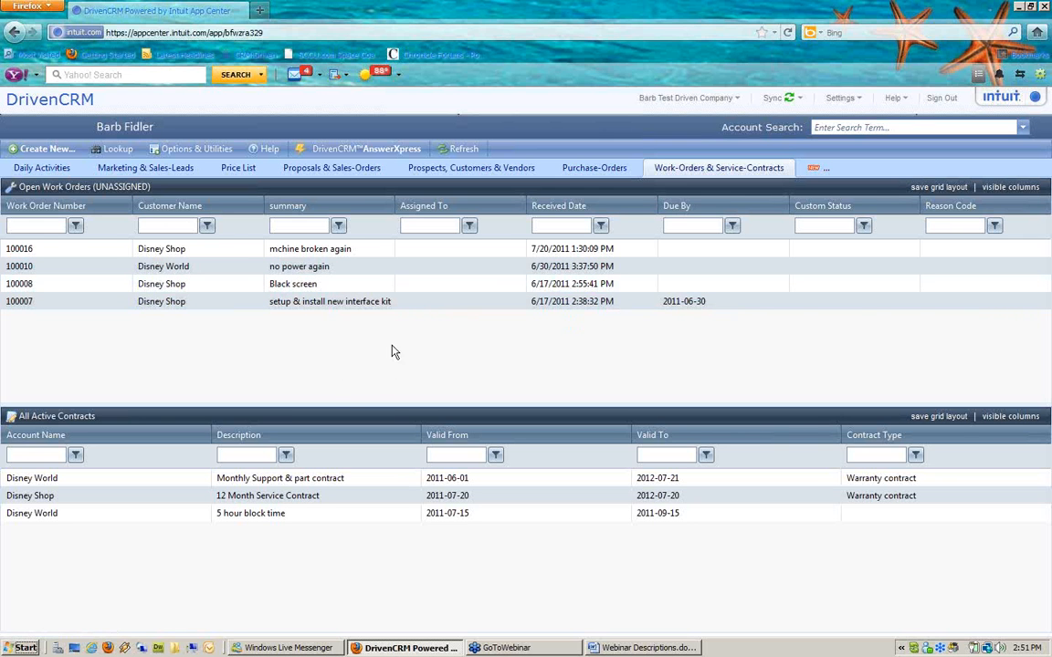
- Set the Work-Orders & Service-Contracts workspace to the layout with two panels above one wide panel, and save it
{"action": "right_click", "coordinate": [712, 189]}
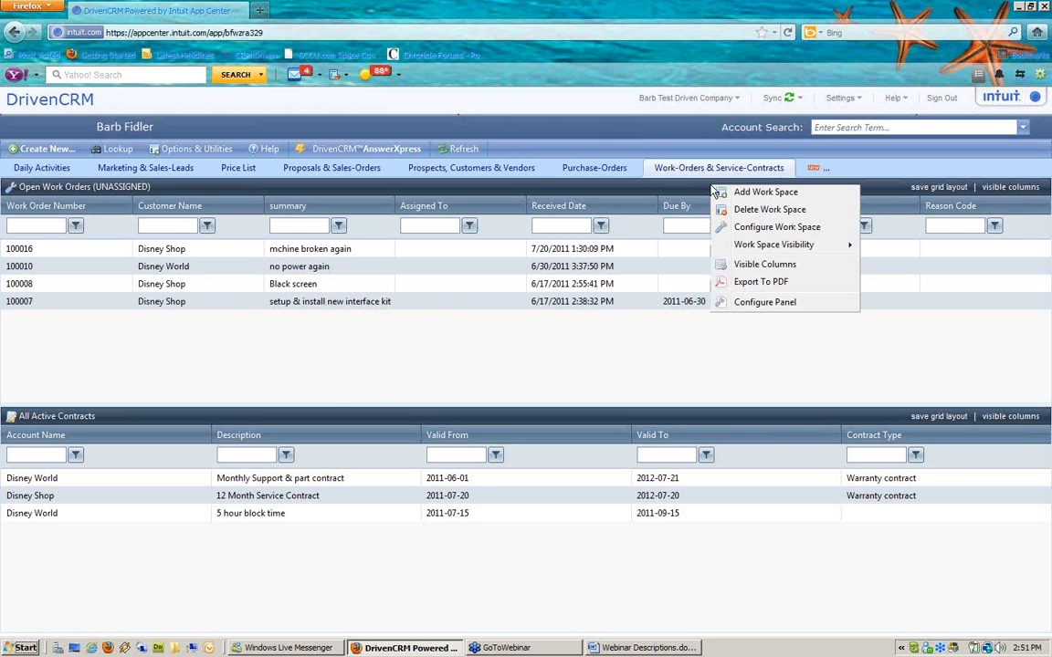
{"action": "left_click", "coordinate": [770, 229]}
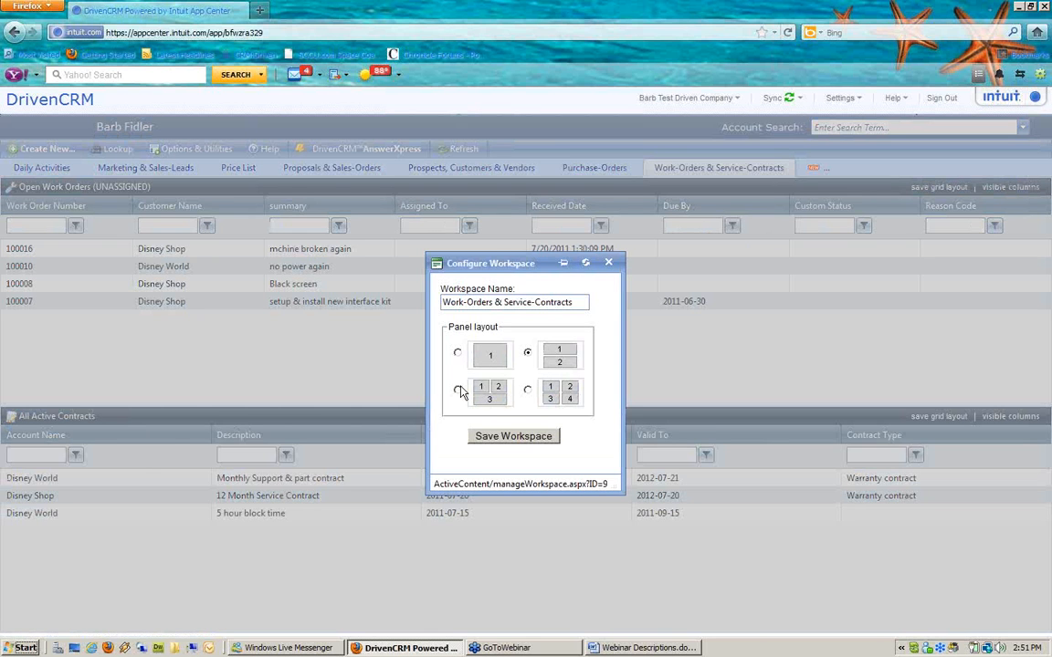
{"action": "left_click", "coordinate": [458, 389]}
{"action": "left_click", "coordinate": [497, 436]}
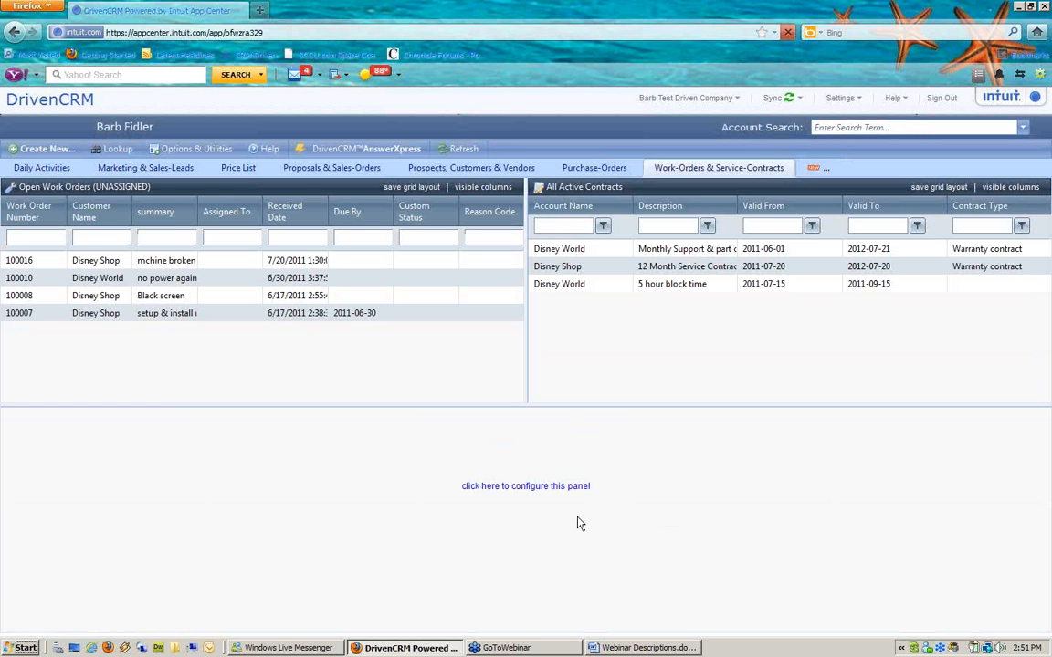
- Configure the empty wide panel with the Open Work Orders (ASSIGNED) component from Work Order Processing
{"action": "left_click", "coordinate": [562, 491]}
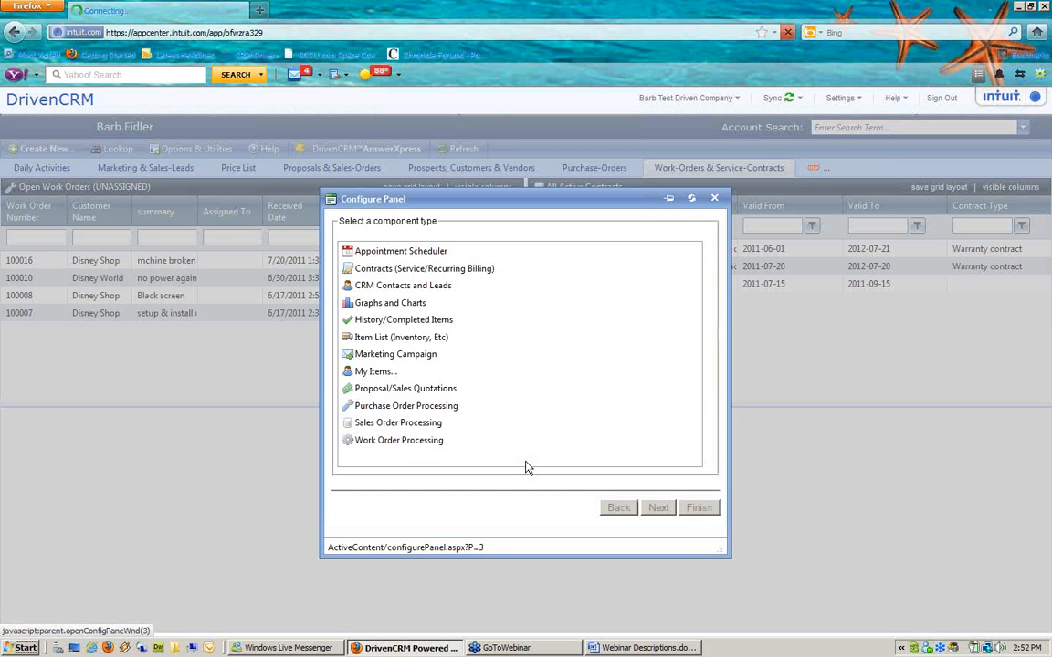
{"action": "left_click", "coordinate": [408, 445]}
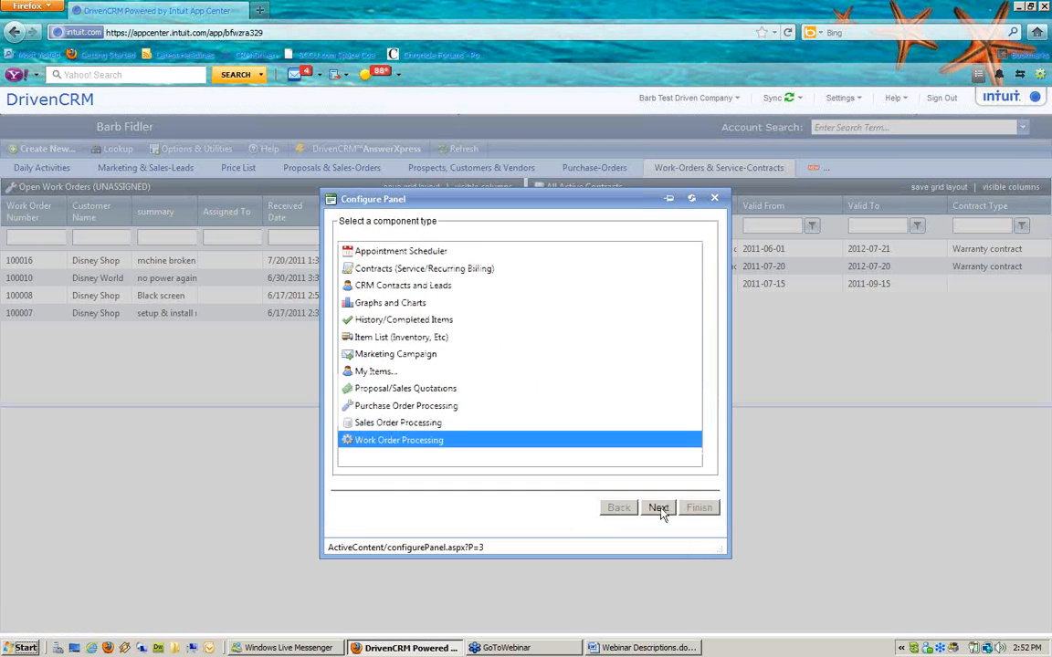
{"action": "left_click", "coordinate": [658, 509]}
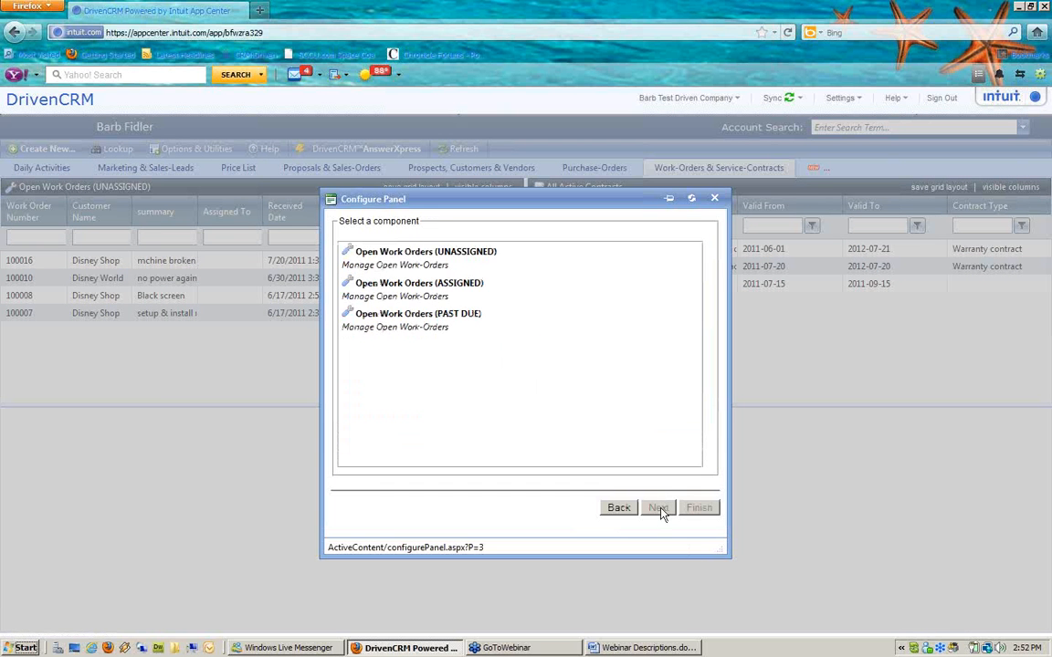
{"action": "left_click", "coordinate": [488, 291]}
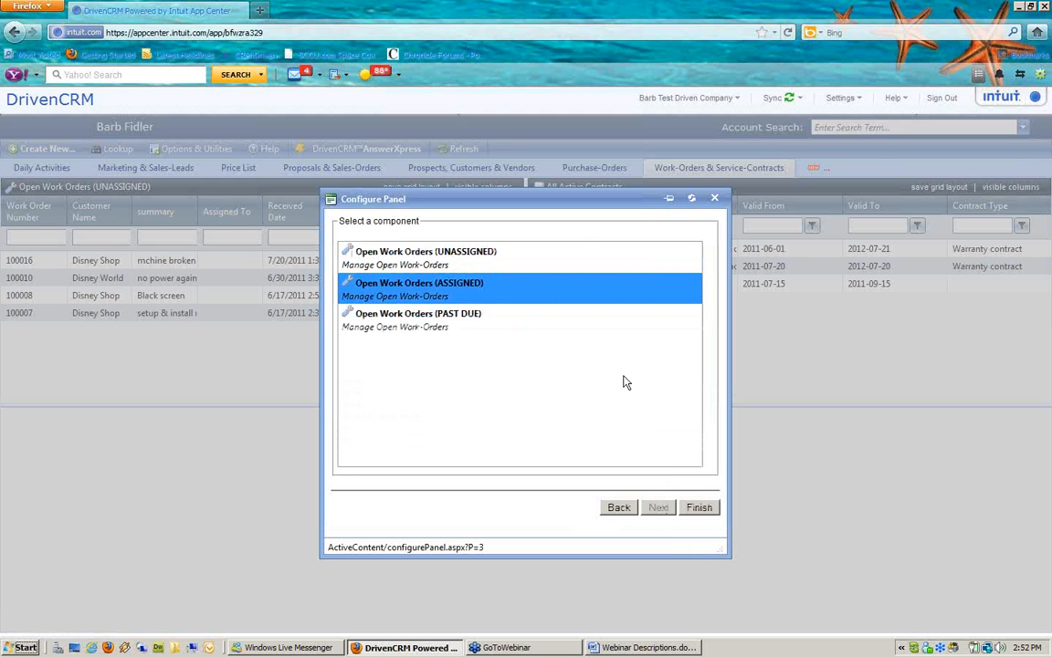
{"action": "left_click", "coordinate": [698, 508]}
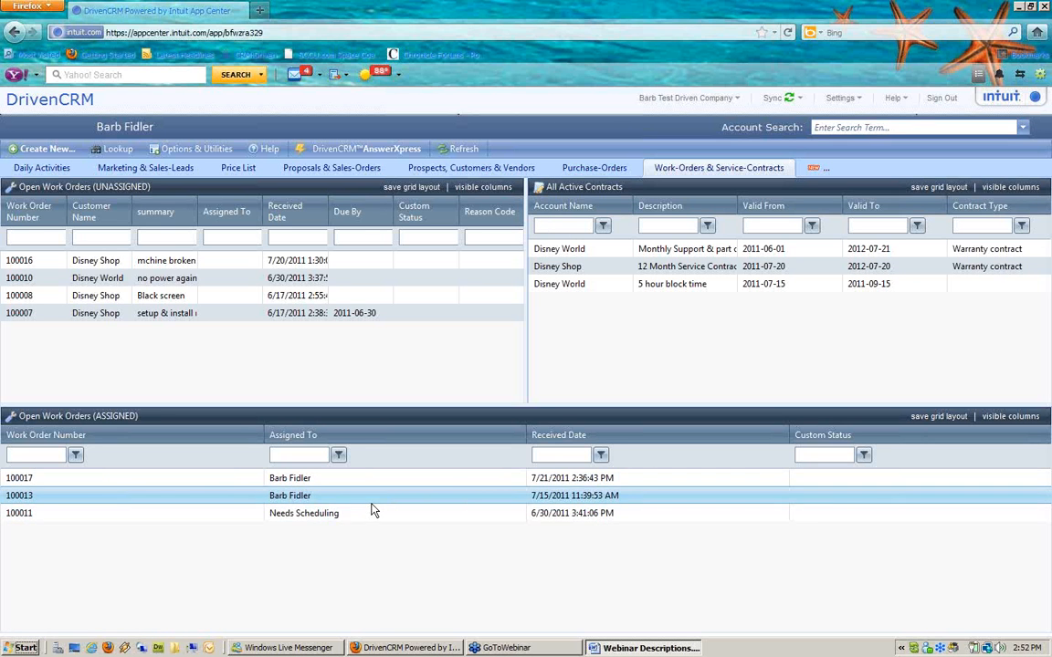
- Add the Customer Name, summary and Reason Code columns to the Open Work Orders (ASSIGNED) grid and save the configuration
{"action": "left_click", "coordinate": [652, 478]}
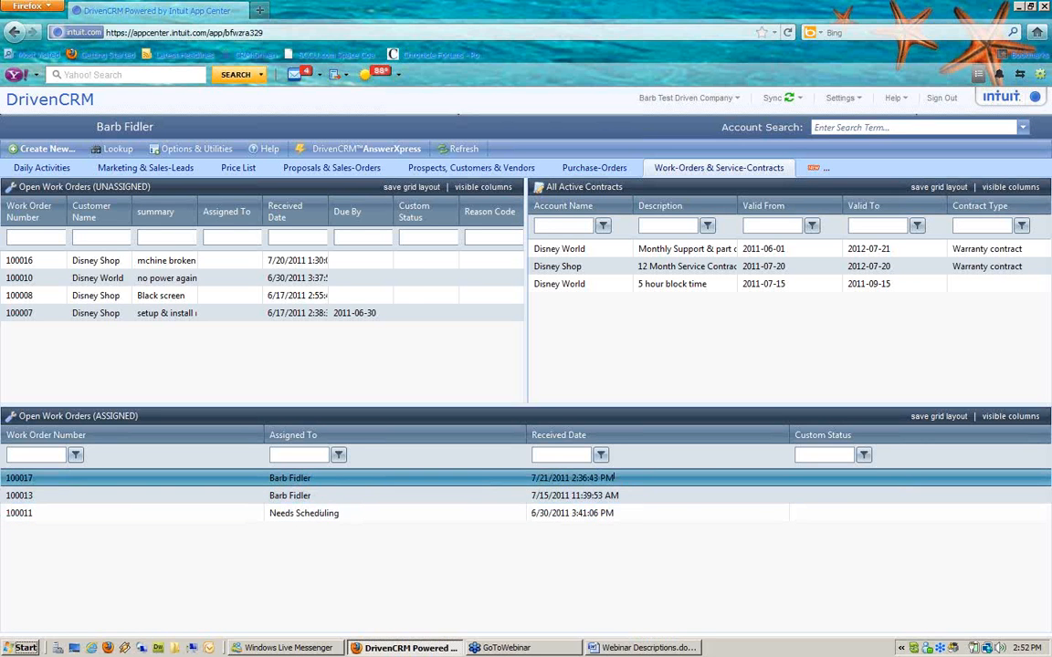
{"action": "left_click", "coordinate": [1014, 418]}
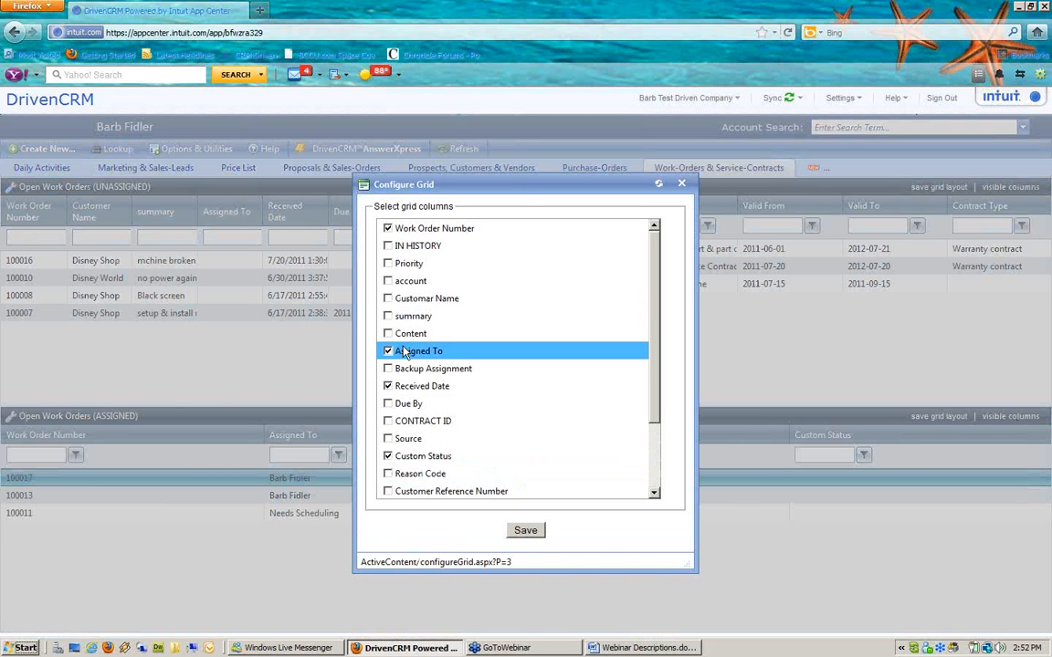
{"action": "left_click", "coordinate": [389, 301]}
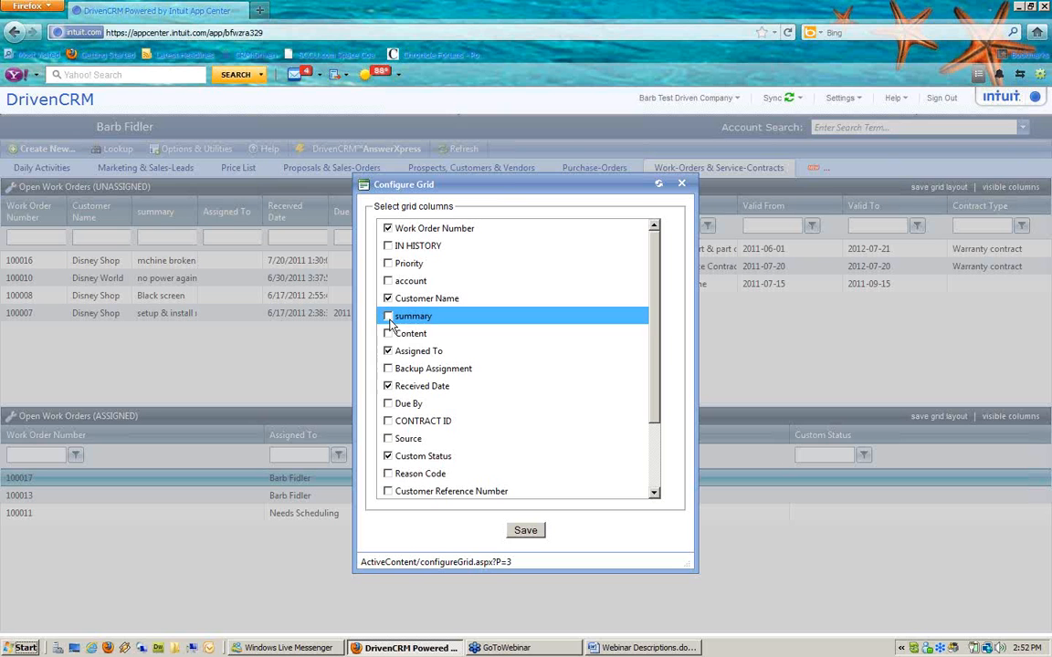
{"action": "left_click", "coordinate": [388, 316]}
{"action": "left_click", "coordinate": [388, 474]}
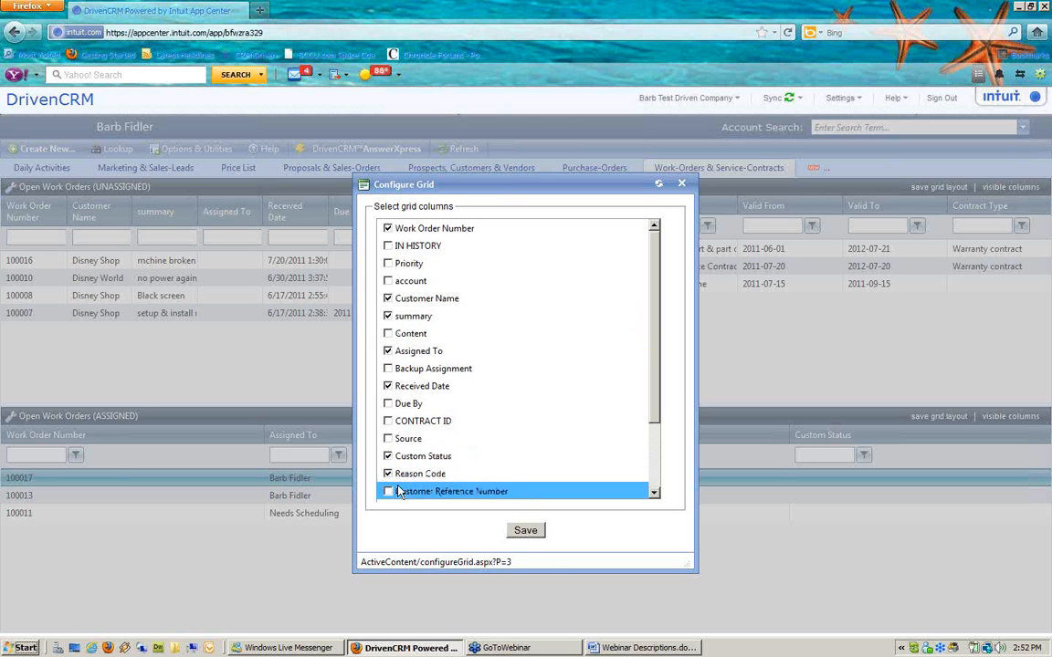
{"action": "left_click", "coordinate": [526, 532]}
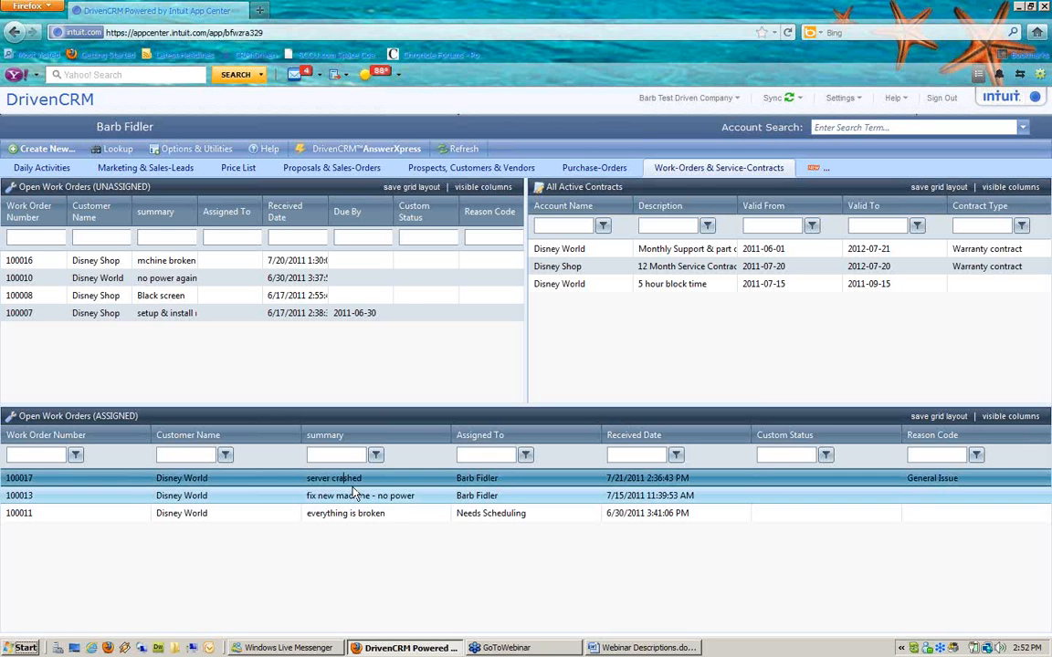
{"action": "left_click", "coordinate": [366, 481]}
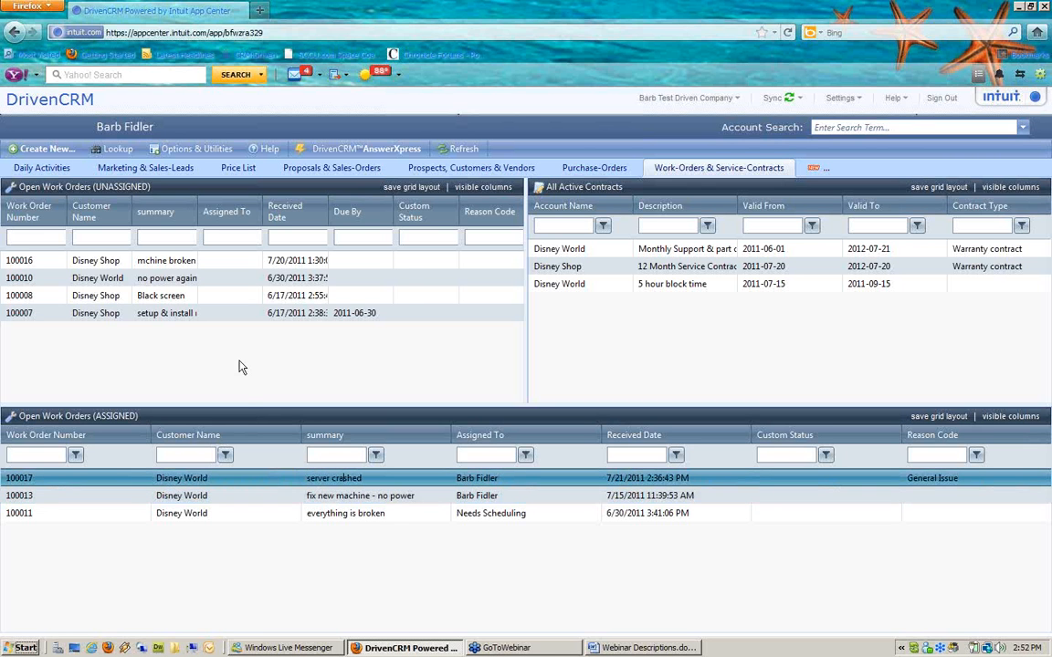
- Show the Daily Activities calendar for Friday, July 22, 2011
{"action": "left_click", "coordinate": [58, 172]}
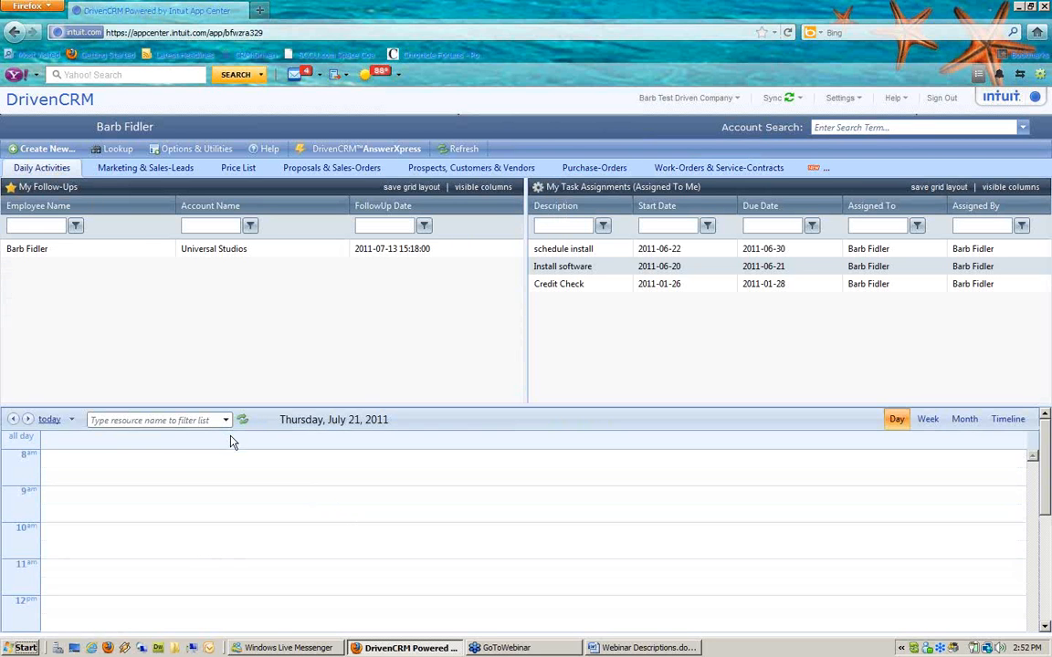
{"action": "left_click", "coordinate": [28, 420]}
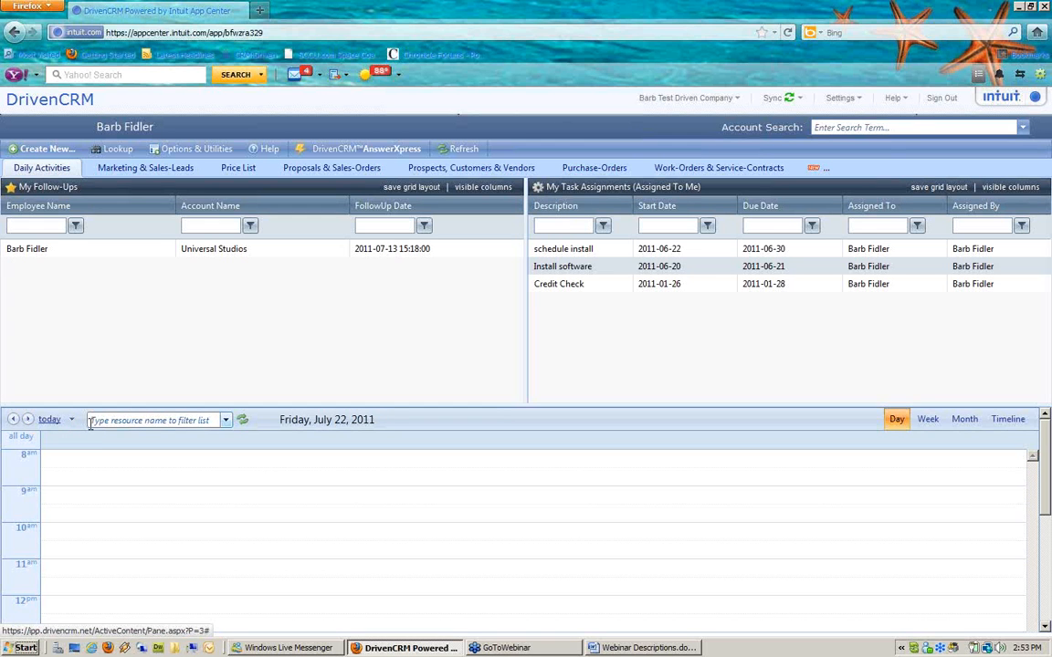
{"action": "left_click", "coordinate": [71, 420]}
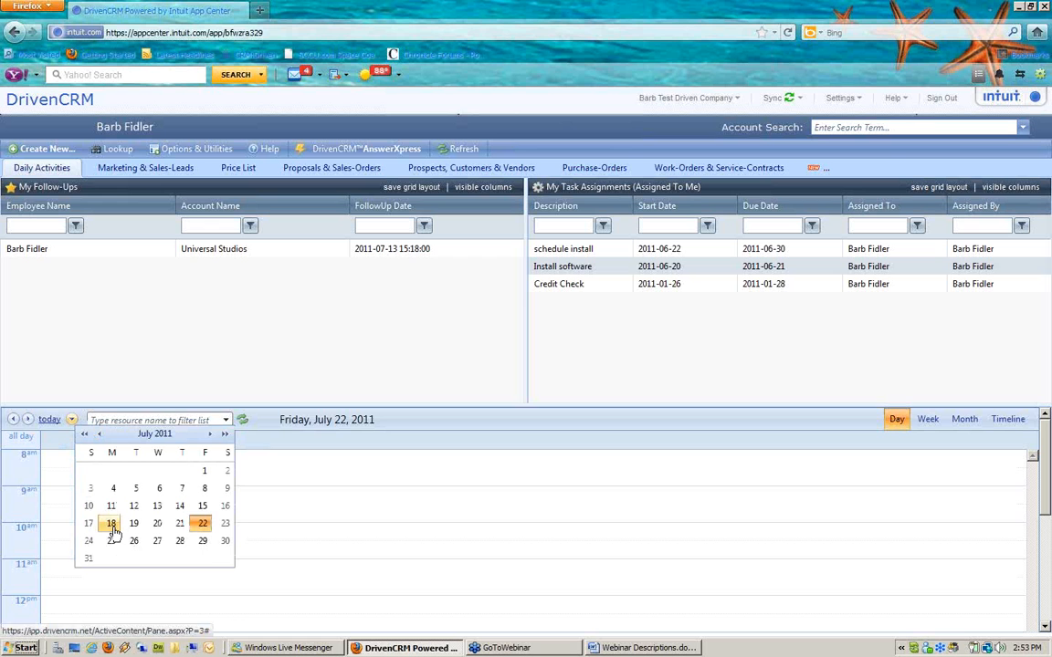
{"action": "left_click", "coordinate": [203, 524]}
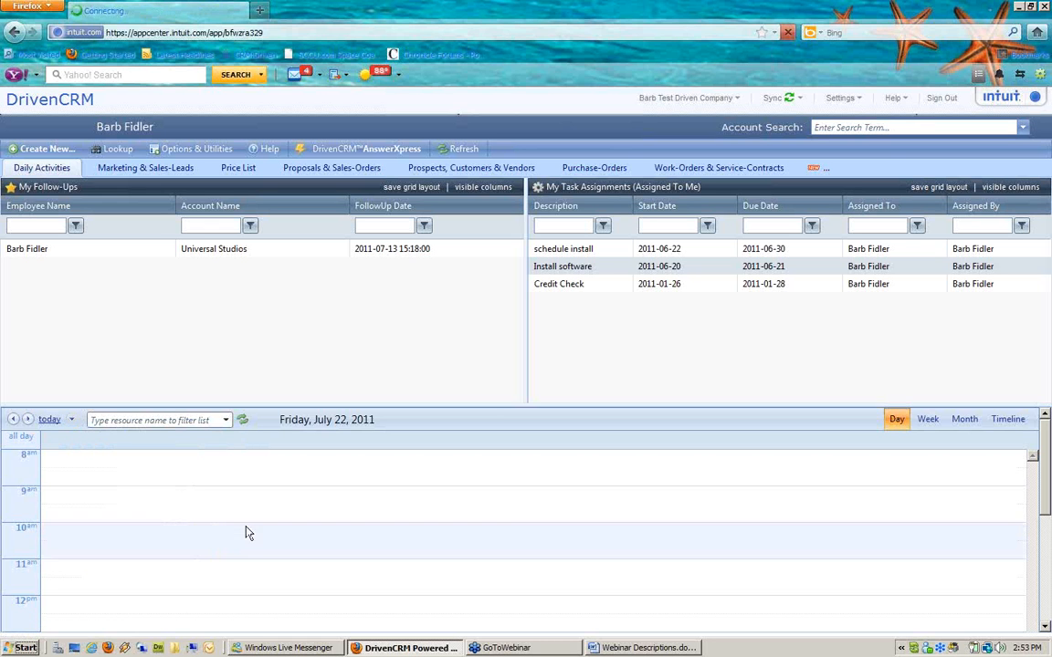
{"action": "scroll", "coordinate": [616, 537], "scroll_direction": "down", "scroll_amount": 5}
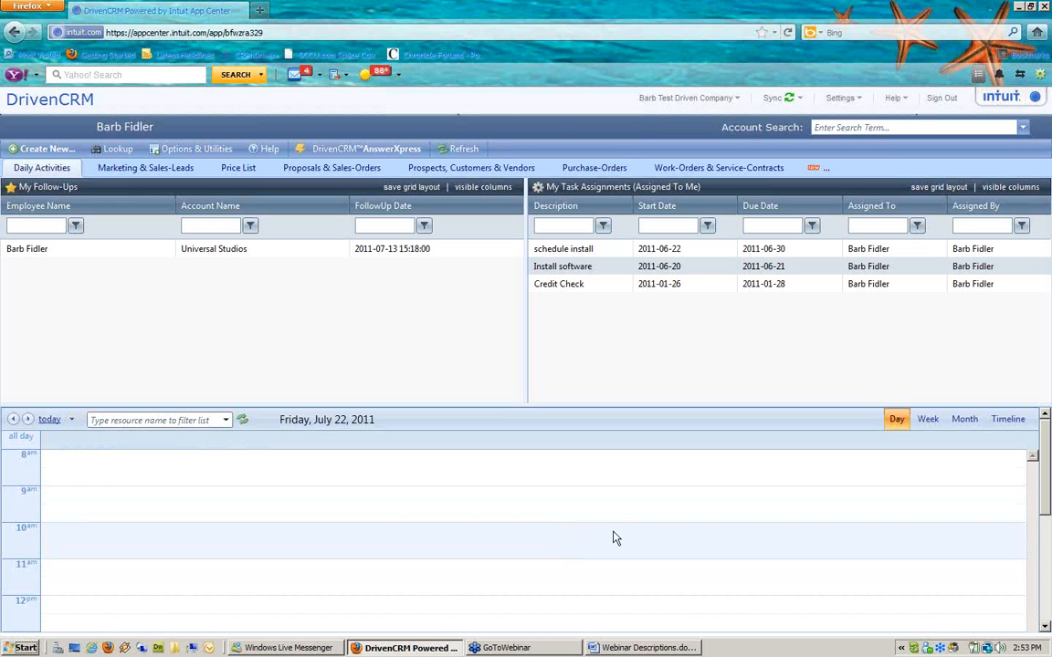
{"action": "scroll", "coordinate": [615, 537], "scroll_direction": "up", "scroll_amount": 5}
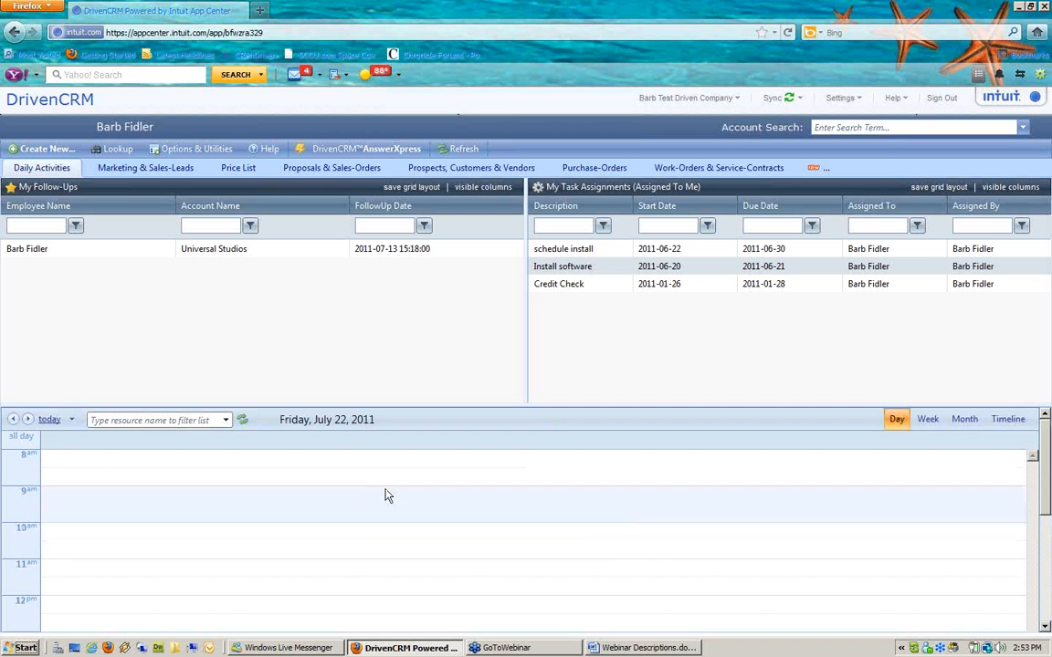
- Include the second listed employee and System Administrator in the calendar's resource filter, and refresh the calendar
{"action": "left_click", "coordinate": [229, 423]}
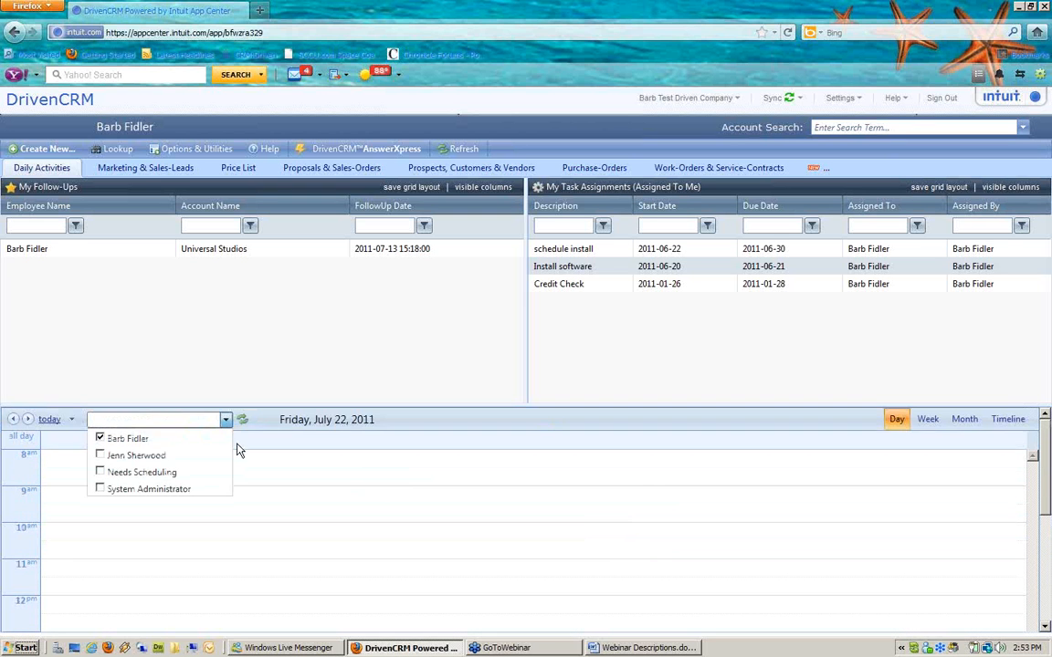
{"action": "left_click", "coordinate": [100, 456]}
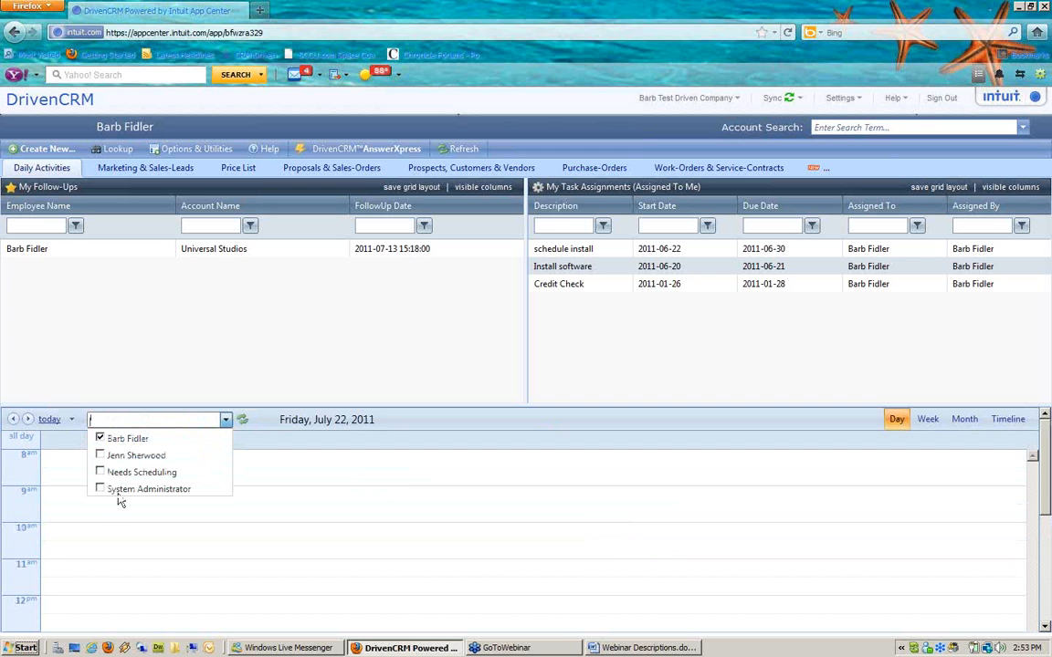
{"action": "left_click", "coordinate": [100, 490]}
{"action": "left_click", "coordinate": [242, 420]}
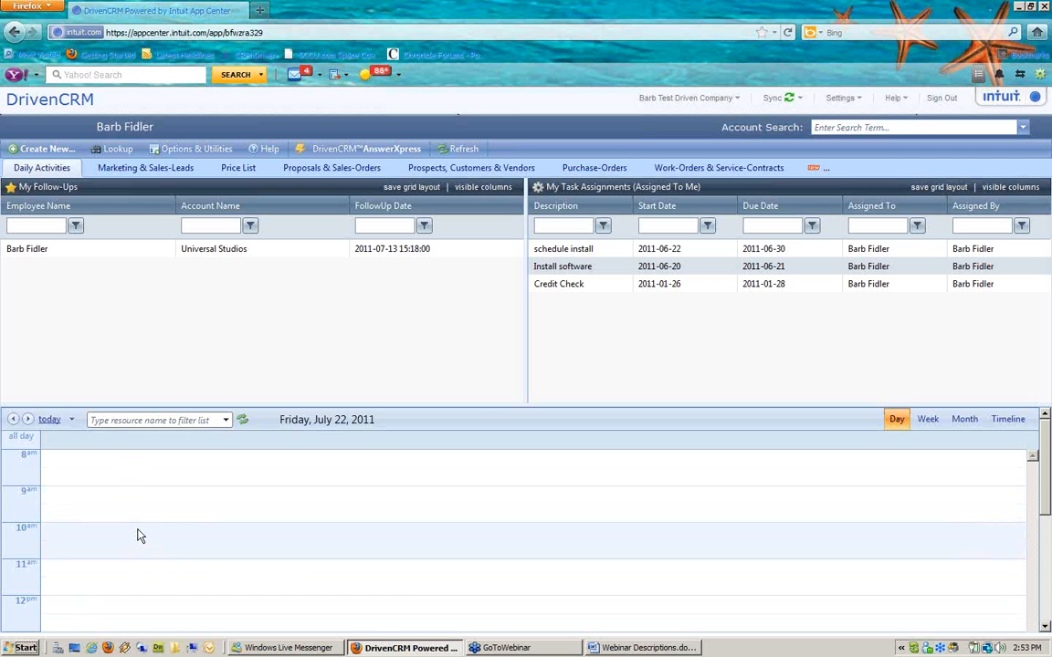
- Create a 9:00 AM appointment on 7/22/2011 with the subject "repair server hard drive" and an 11:00 AM end time
{"action": "double_click", "coordinate": [88, 503]}
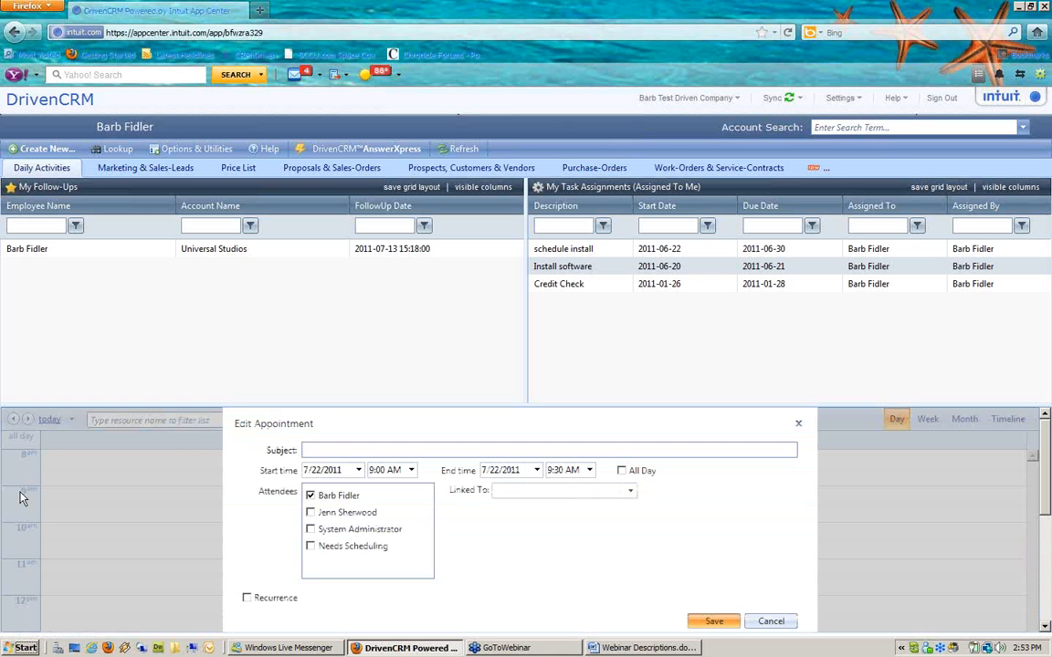
{"action": "left_click", "coordinate": [333, 450]}
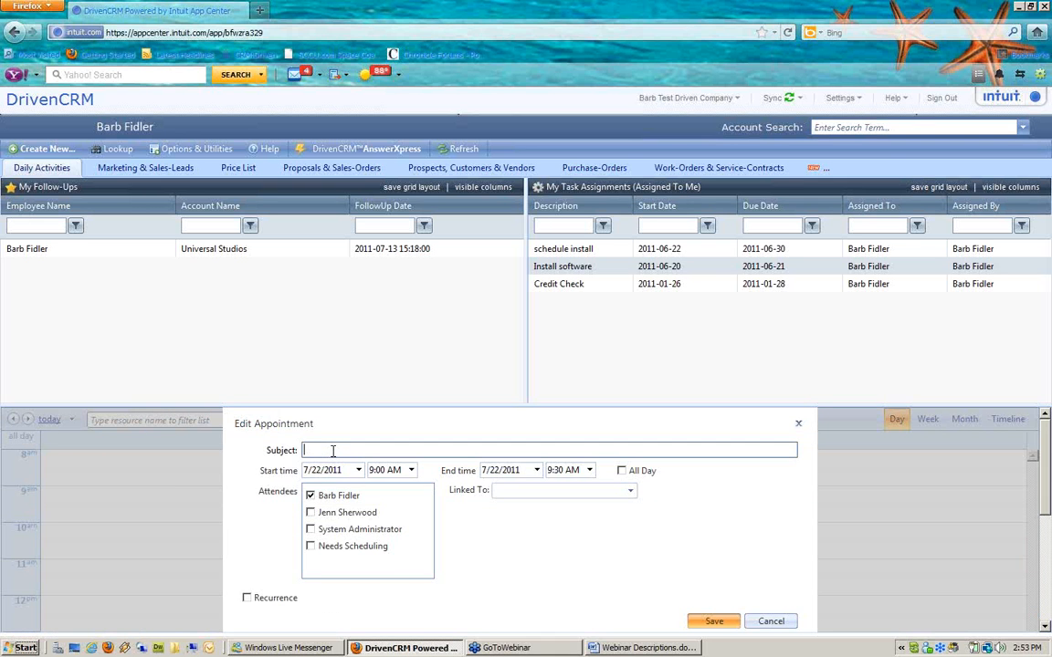
{"action": "type", "text": "repair"}
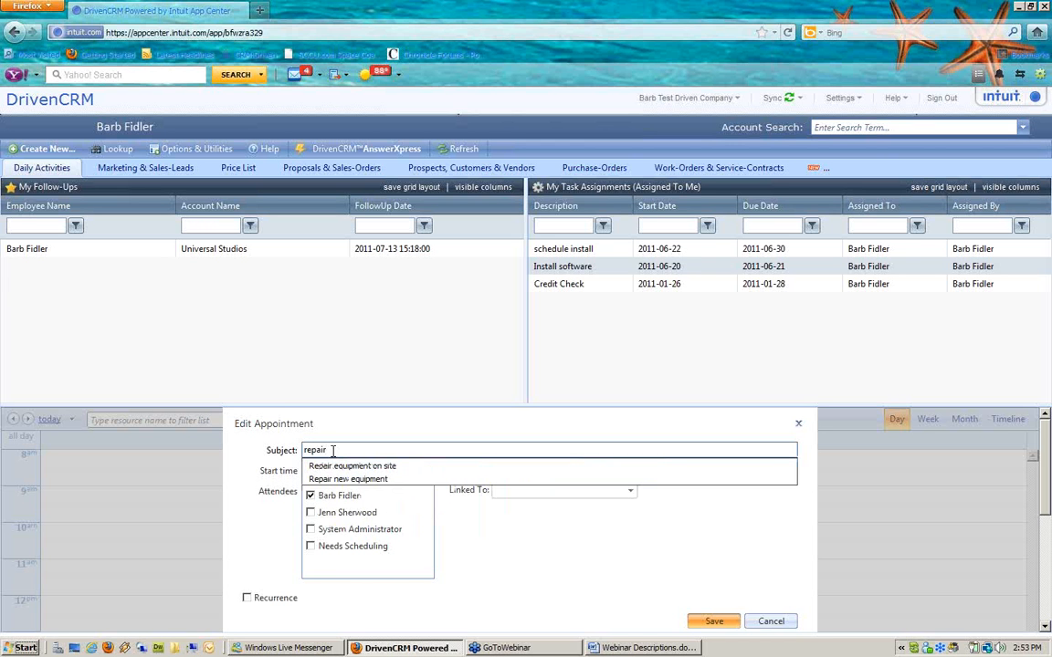
{"action": "type", "text": "s"}
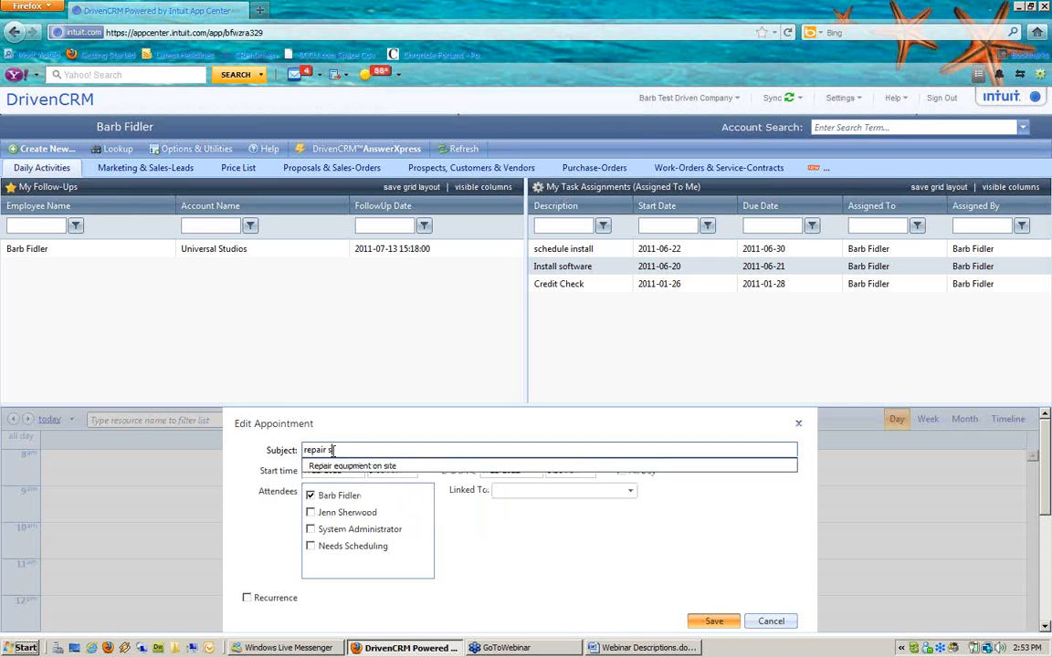
{"action": "type", "text": "erver hard drive"}
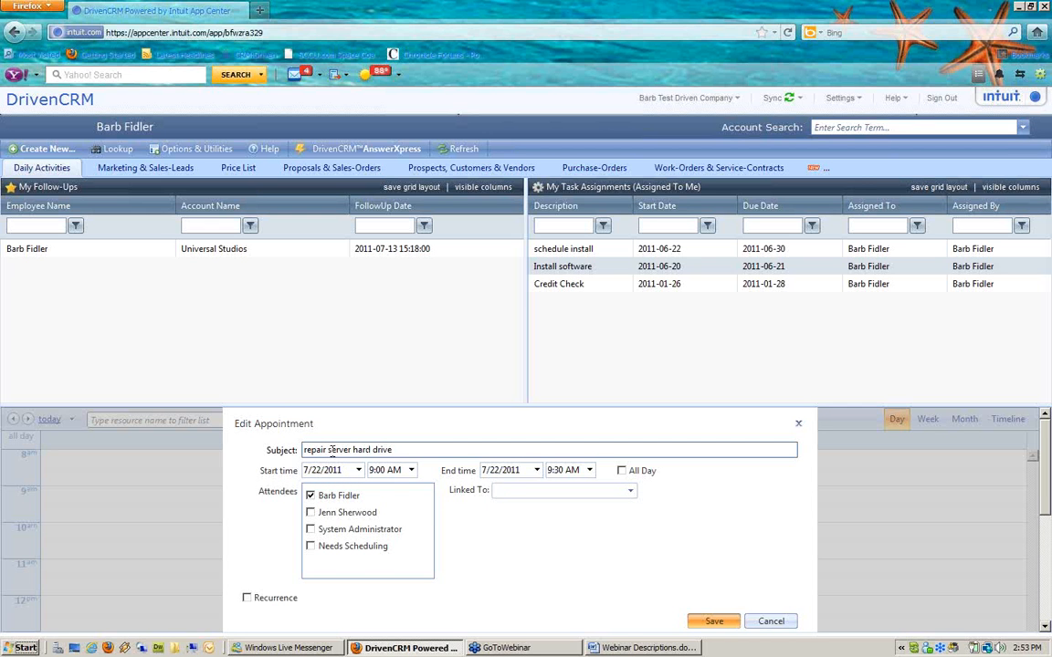
{"action": "left_click", "coordinate": [566, 470]}
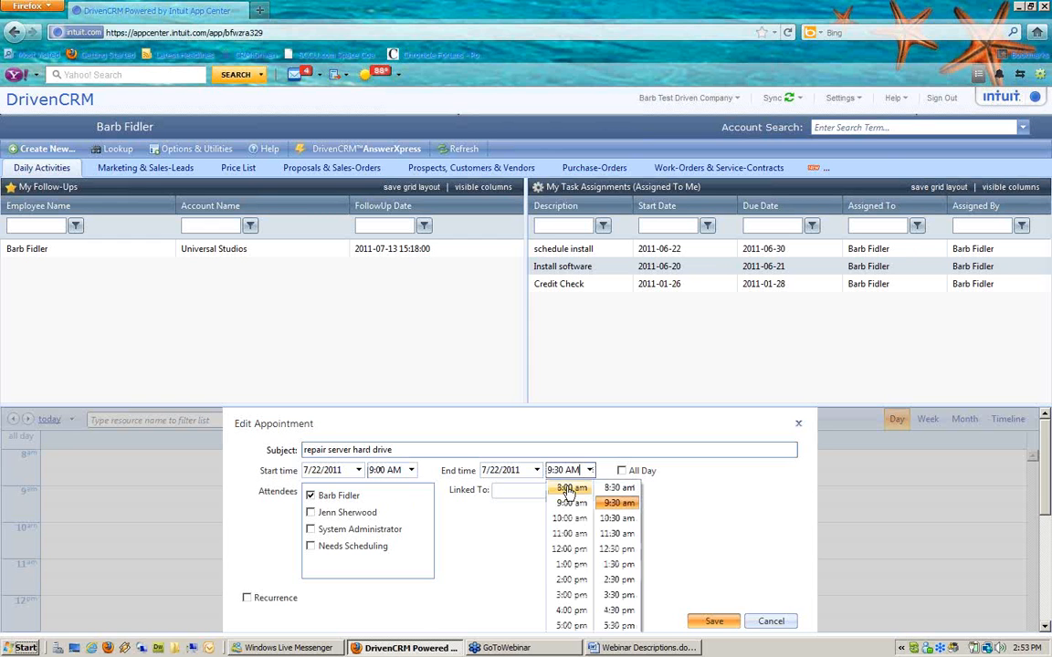
{"action": "left_click", "coordinate": [570, 533]}
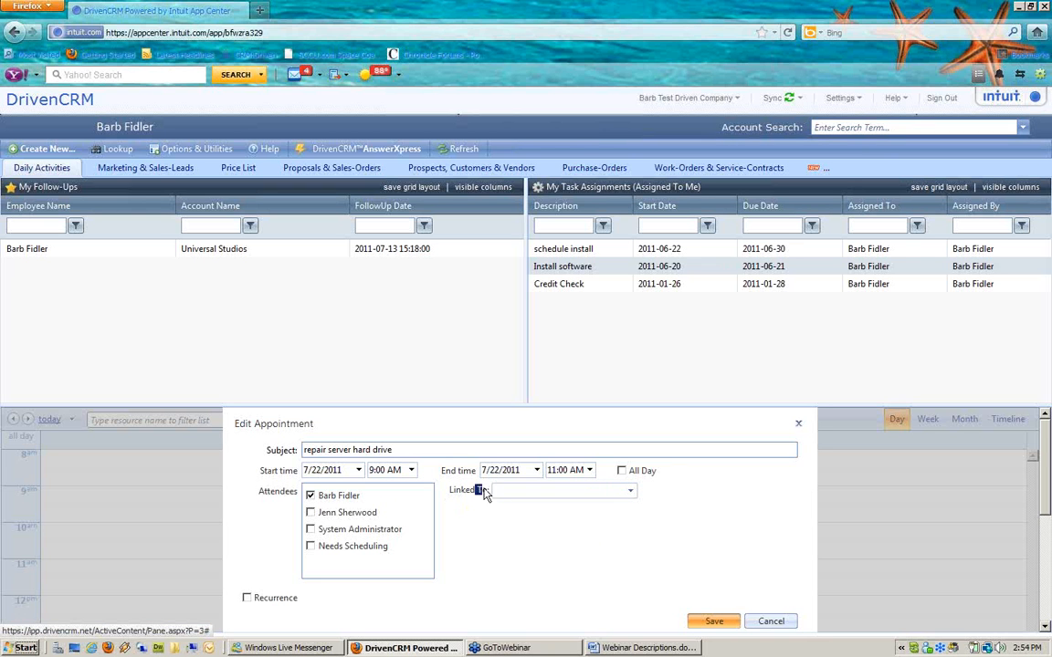
- Link the appointment to a Contact, searching for and choosing the Disney World contact
{"action": "left_click", "coordinate": [532, 494]}
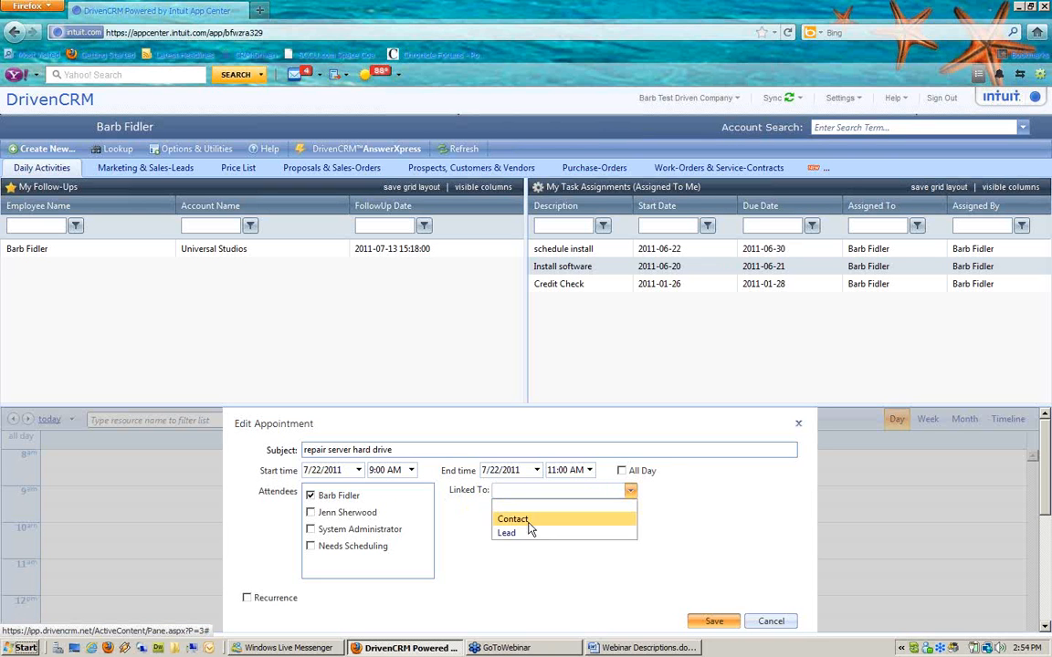
{"action": "left_click", "coordinate": [529, 521]}
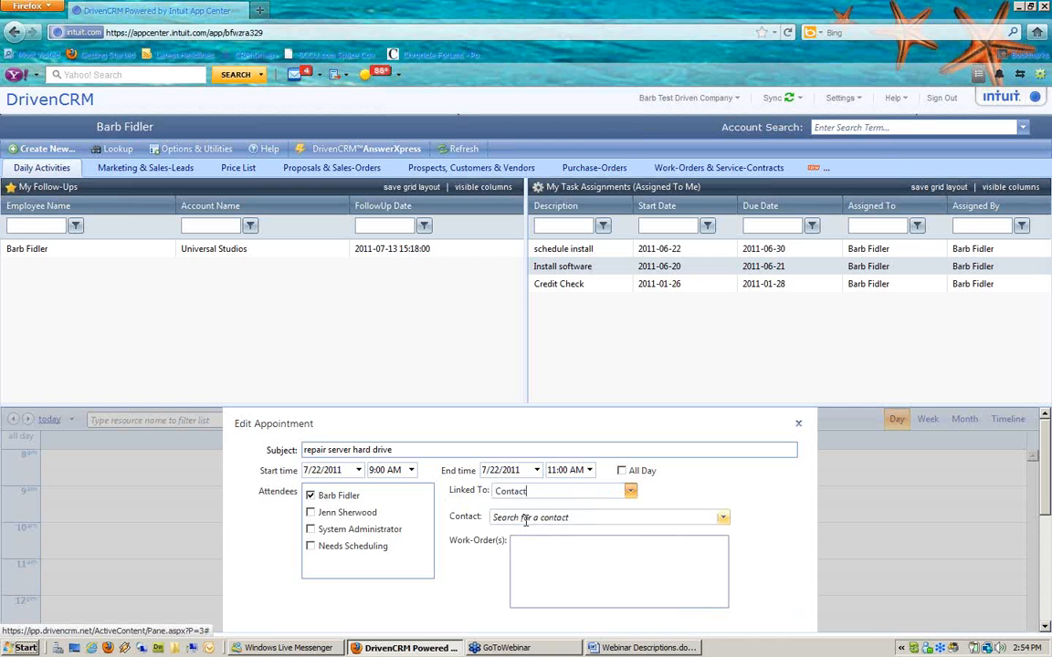
{"action": "left_click", "coordinate": [576, 517]}
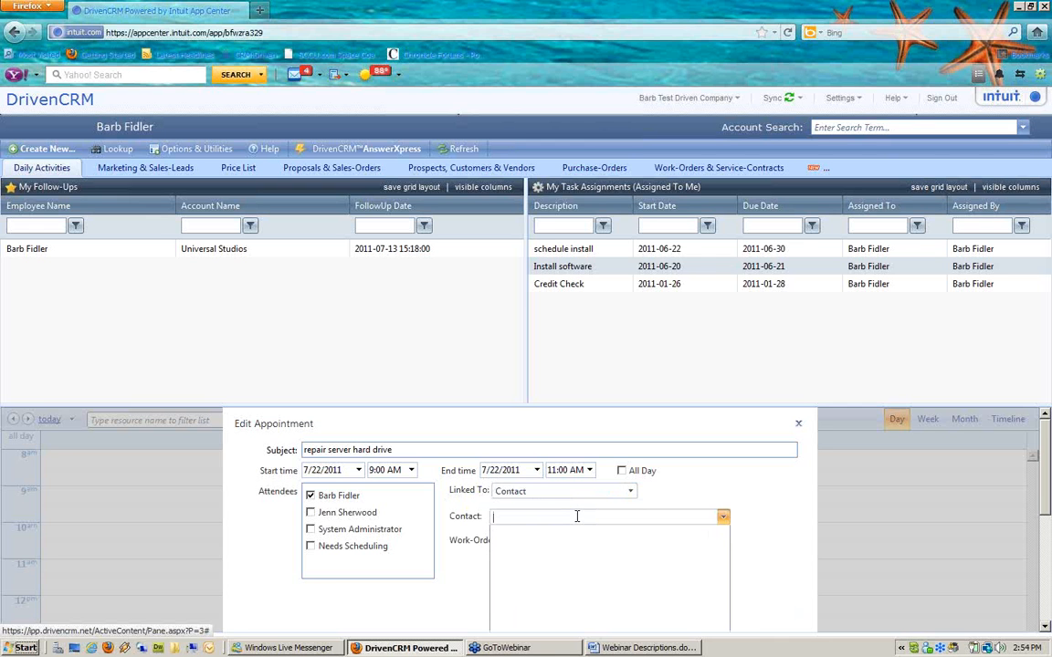
{"action": "type", "text": "mick"}
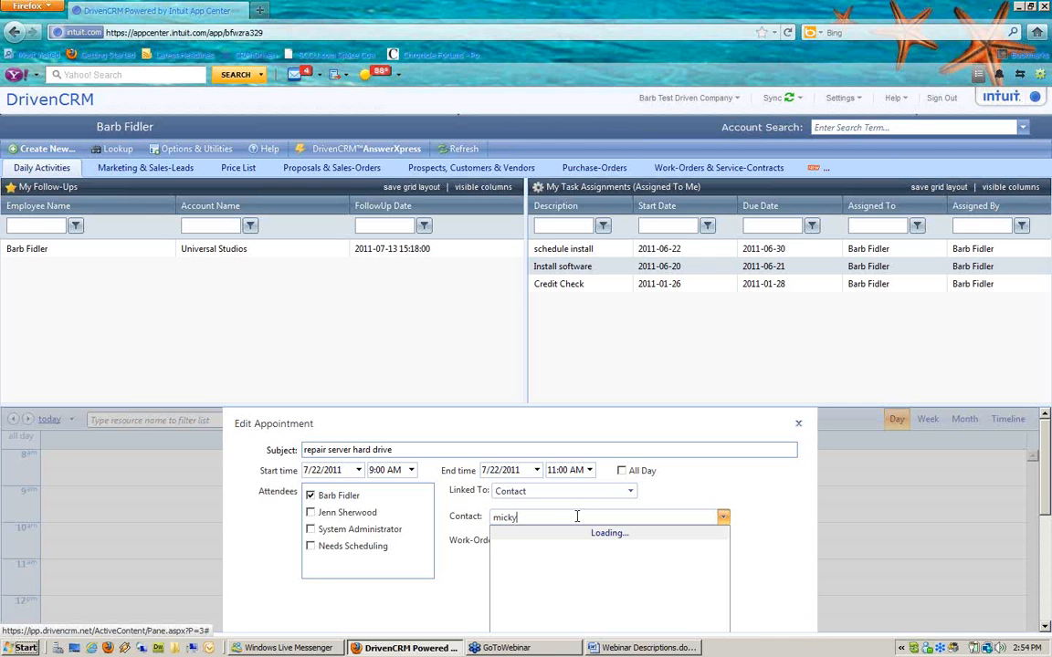
{"action": "type", "text": "e"}
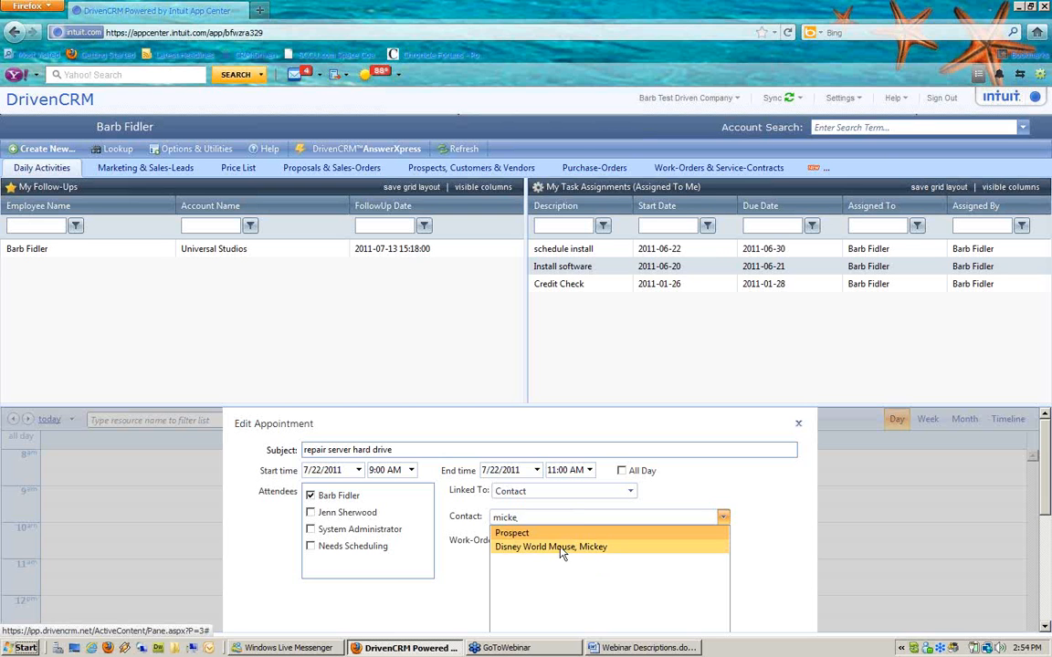
{"action": "left_click", "coordinate": [608, 548]}
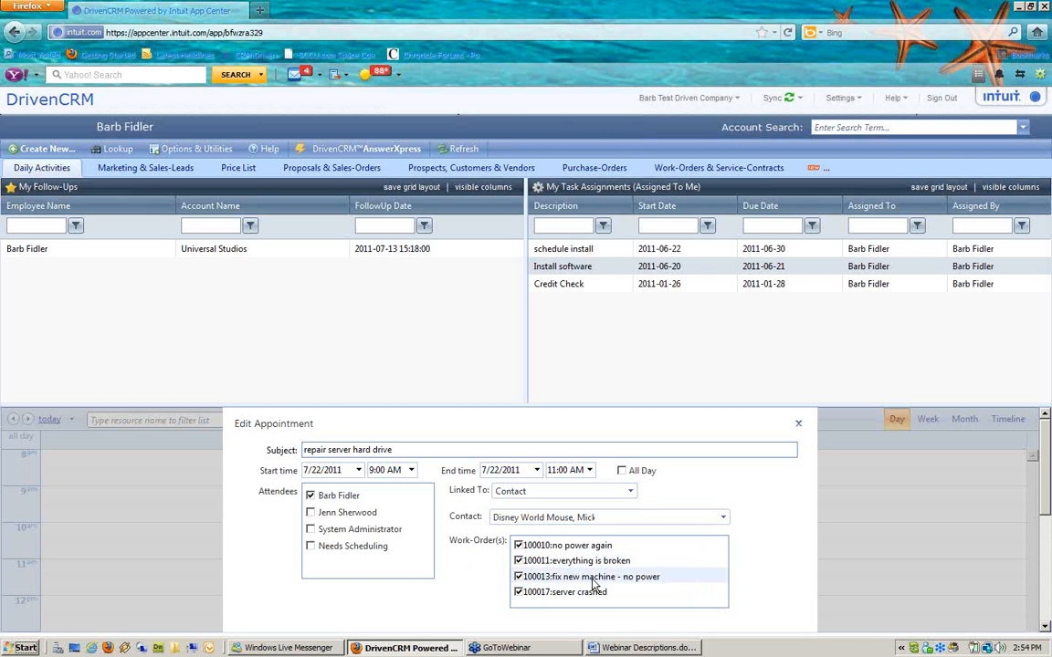
- Exclude the "no power again", "everything is broken" and "fix new machine - no power" work orders, keeping only "server crashed" linked
{"action": "left_click", "coordinate": [518, 577]}
{"action": "left_click", "coordinate": [519, 561]}
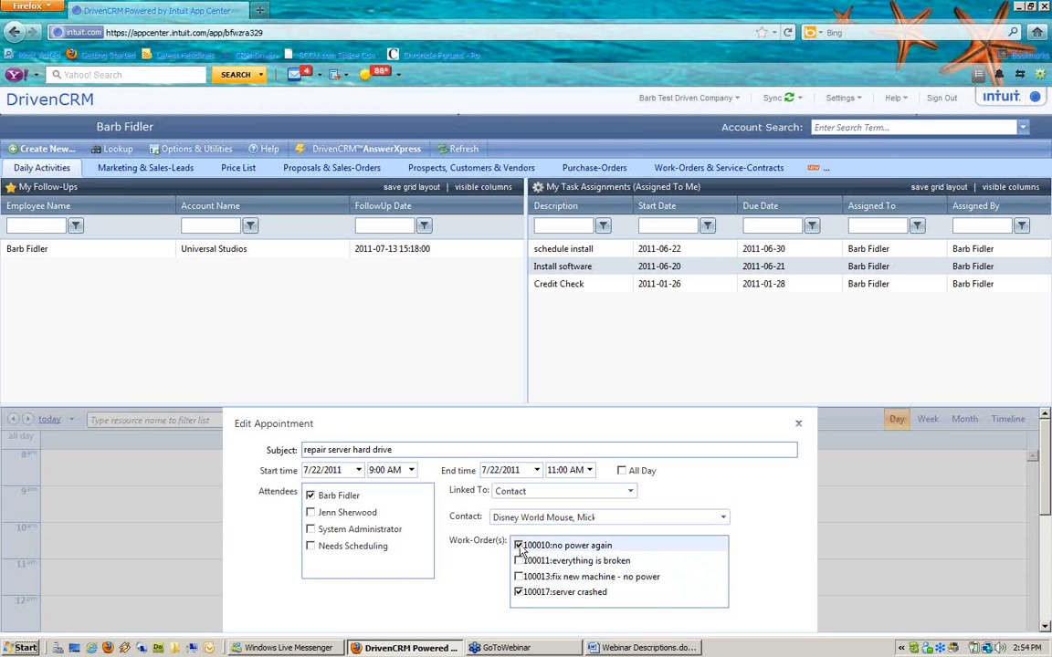
{"action": "left_click", "coordinate": [518, 546]}
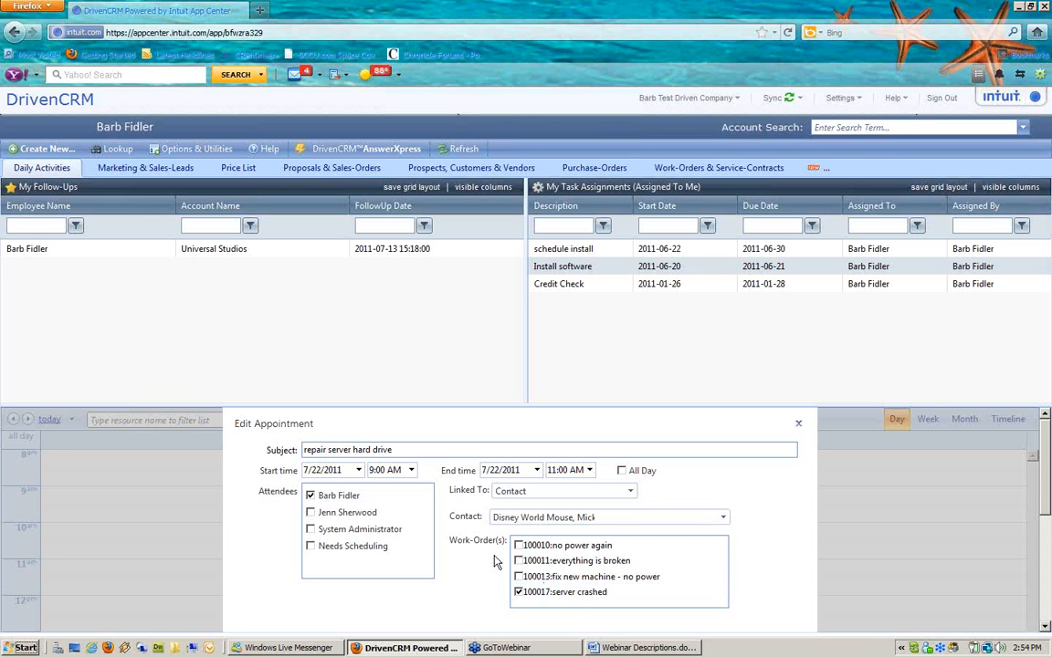
- Replace the preselected attendee with the second listed employee, enlarge the calendar pane, and save the appointment
{"action": "left_click", "coordinate": [310, 513]}
{"action": "left_click", "coordinate": [310, 496]}
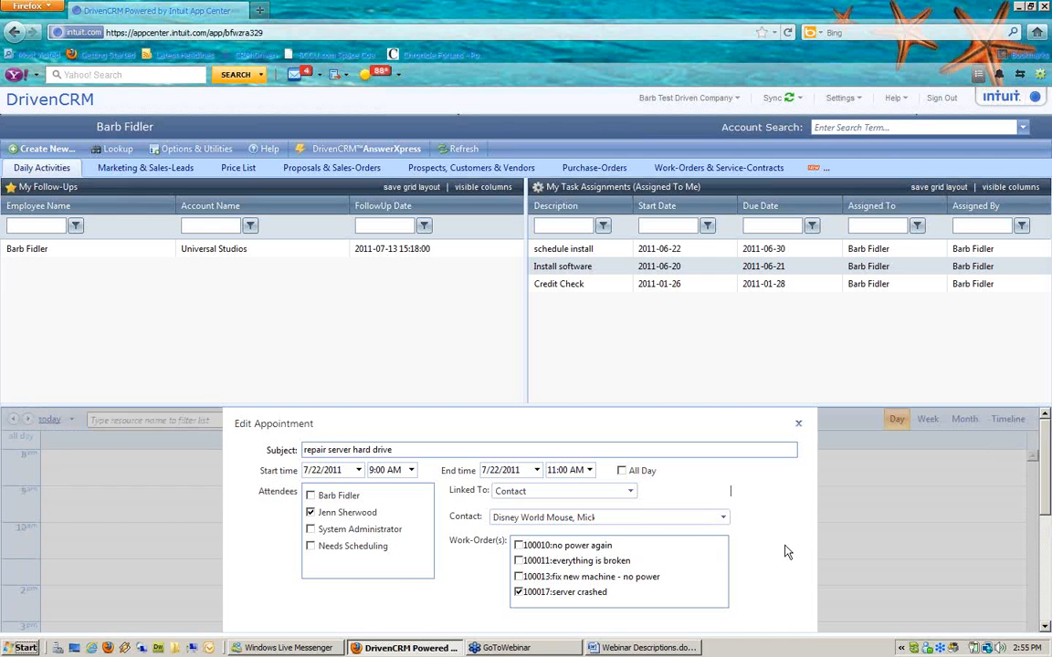
{"action": "left_click", "coordinate": [277, 450]}
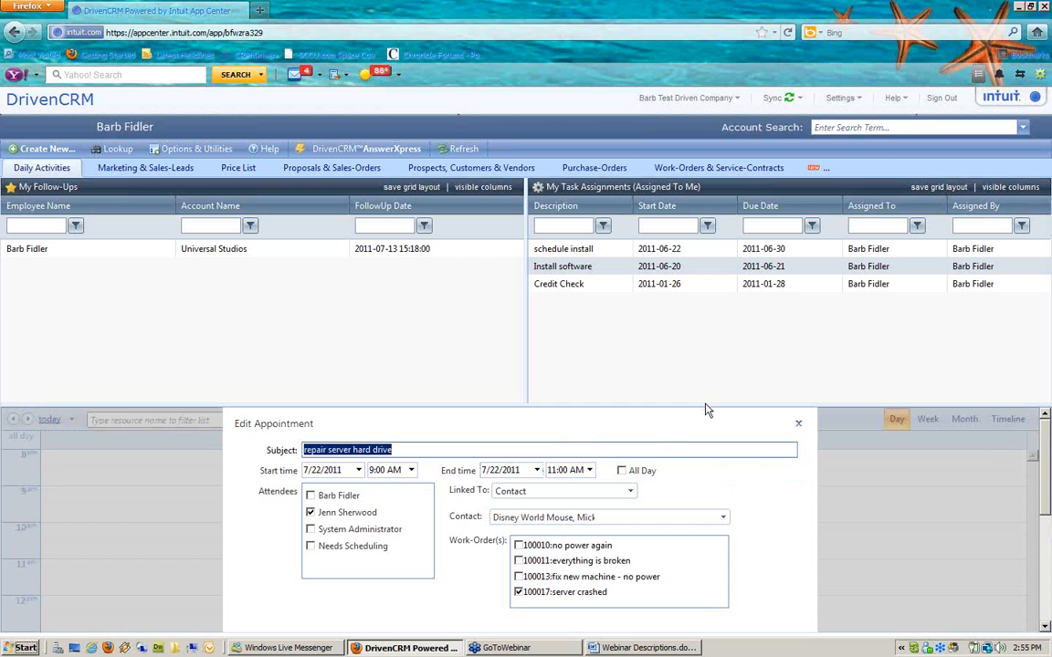
{"action": "left_click_drag", "start_coordinate": [704, 406], "coordinate": [693, 319]}
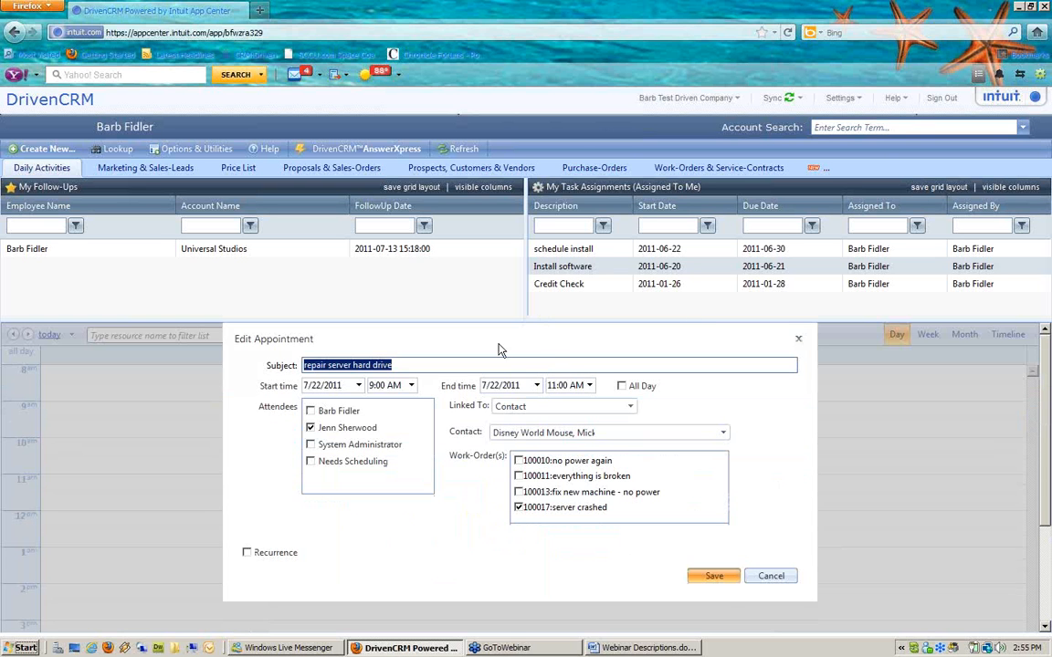
{"action": "left_click", "coordinate": [717, 578]}
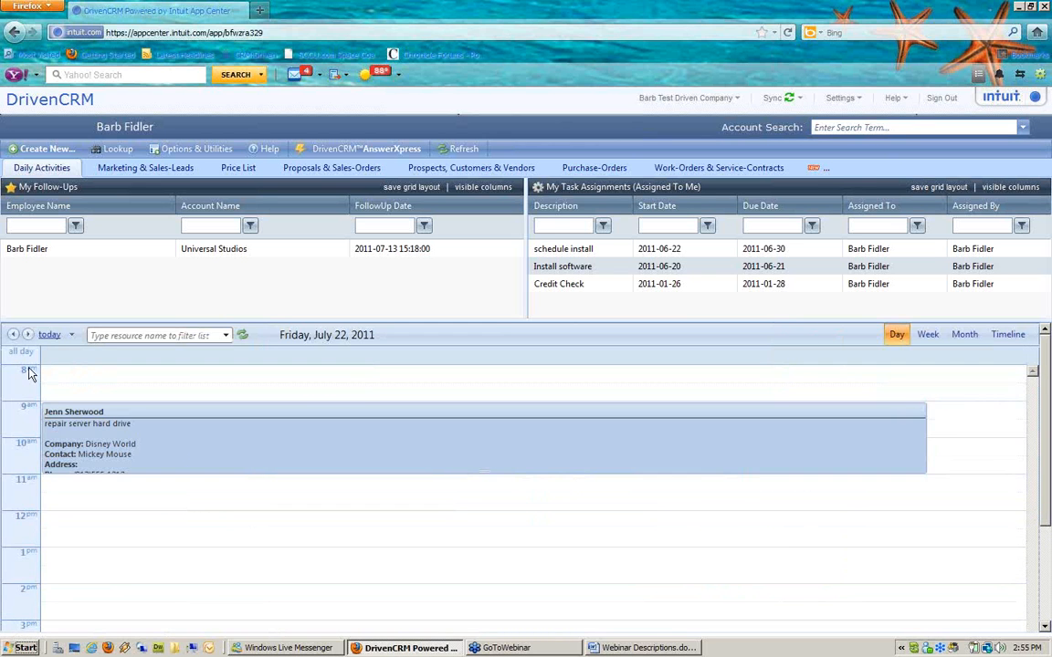
{"action": "mouse_move", "coordinate": [91, 429]}
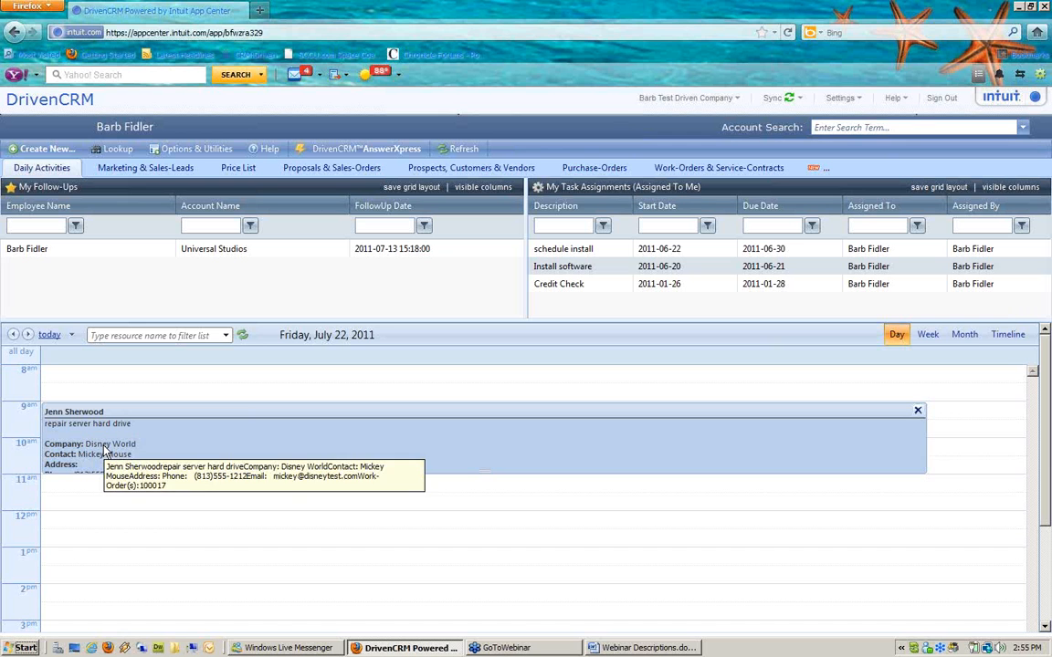
- Open the assigned "server crashed" work order for Disney World and check its scheduled appointment line
{"action": "left_click", "coordinate": [728, 174]}
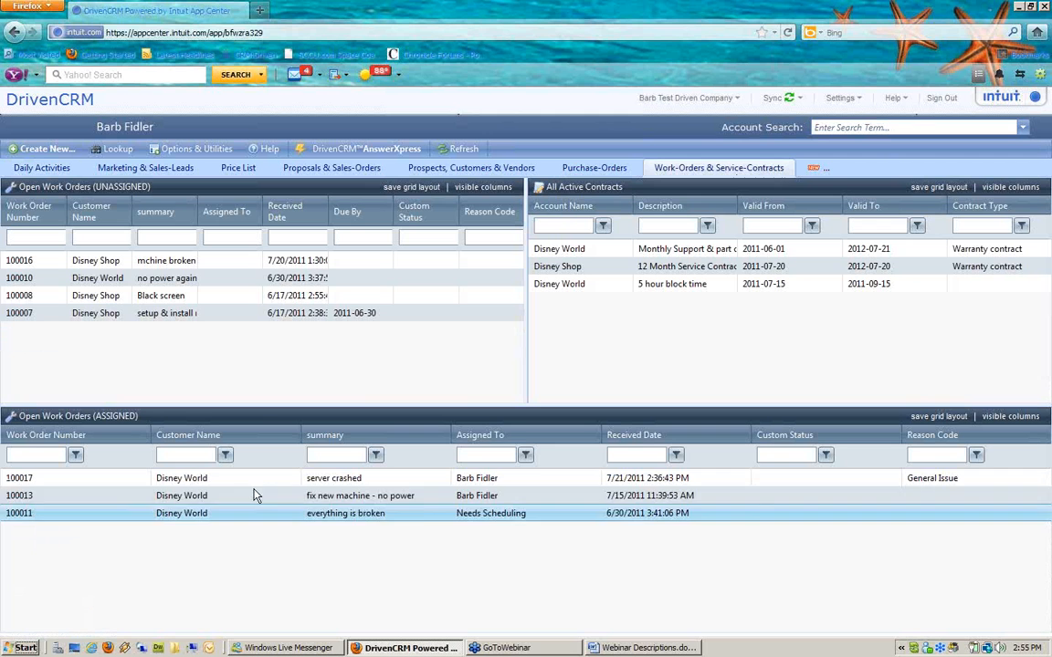
{"action": "double_click", "coordinate": [374, 485]}
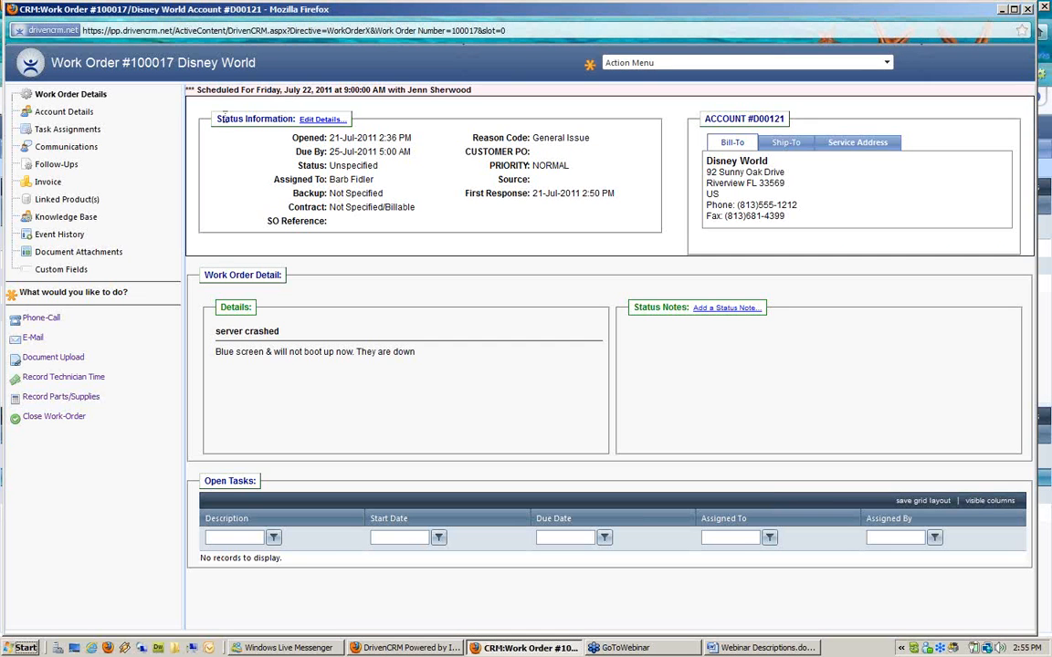
{"action": "triple_click", "coordinate": [387, 91]}
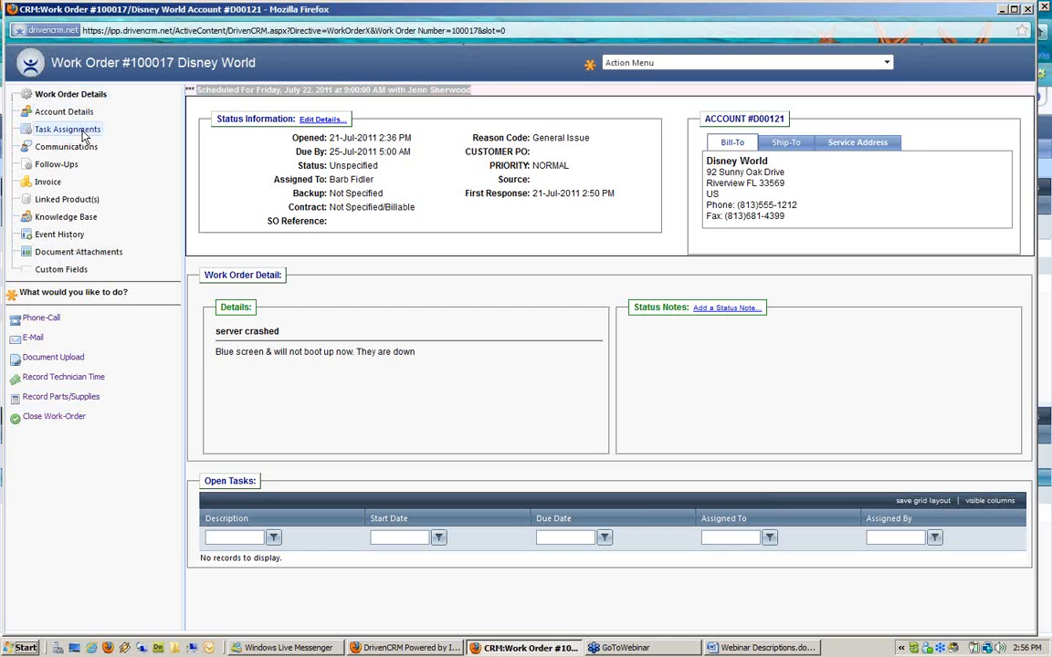
- Start an internal task on the work order, assigned to System Administrator, with the description "order hard drive"
{"action": "left_click", "coordinate": [82, 133]}
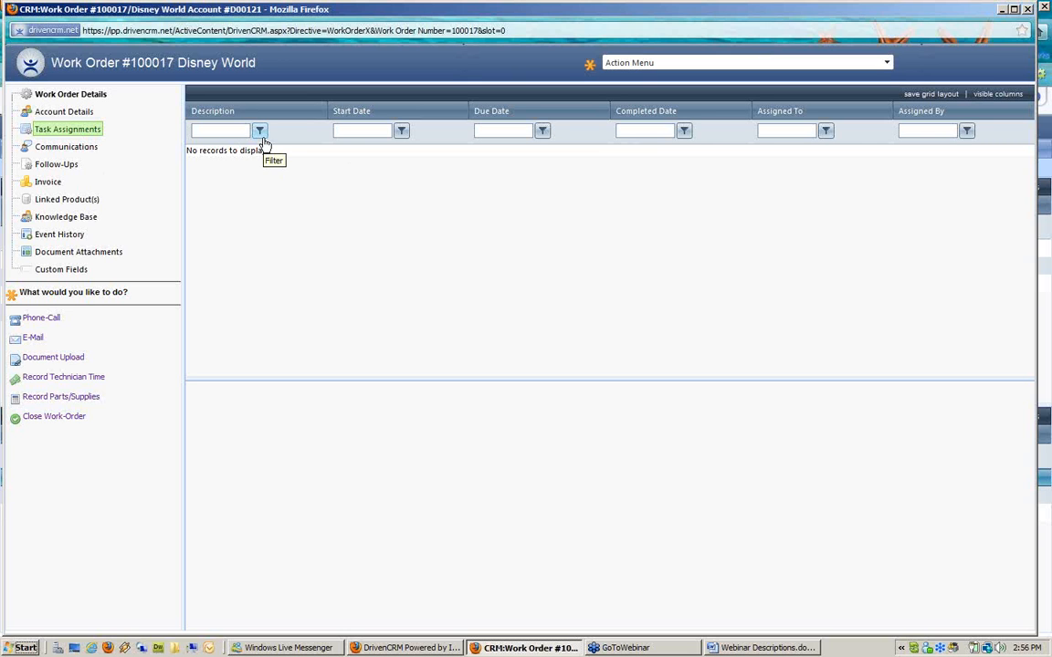
{"action": "left_click", "coordinate": [643, 71]}
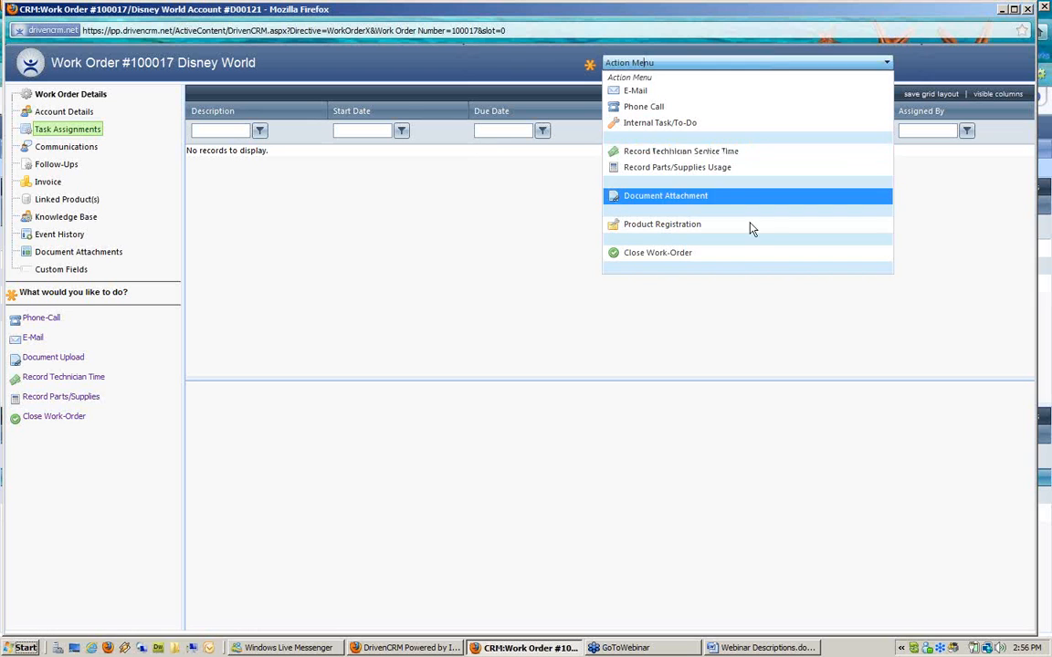
{"action": "left_click", "coordinate": [652, 127]}
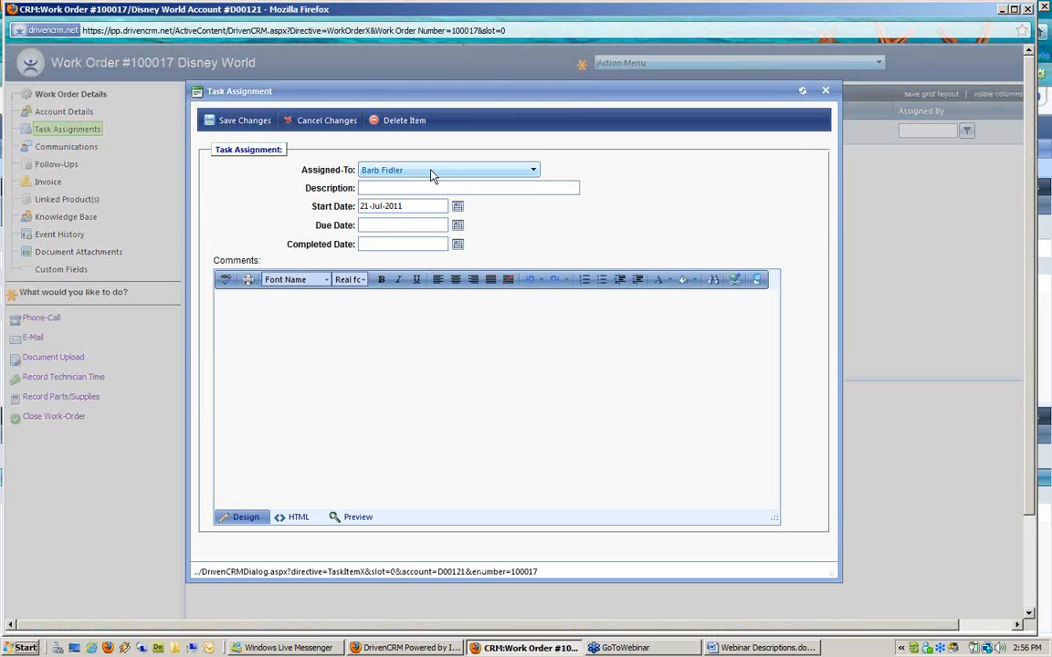
{"action": "left_click", "coordinate": [402, 176]}
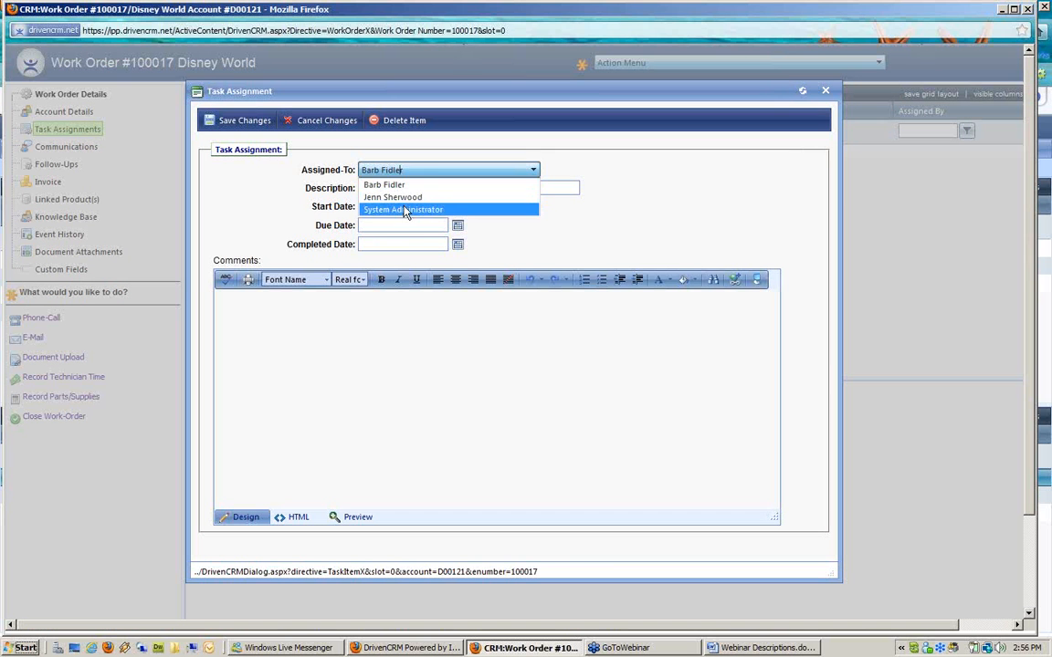
{"action": "left_click", "coordinate": [405, 207]}
{"action": "left_click", "coordinate": [400, 188]}
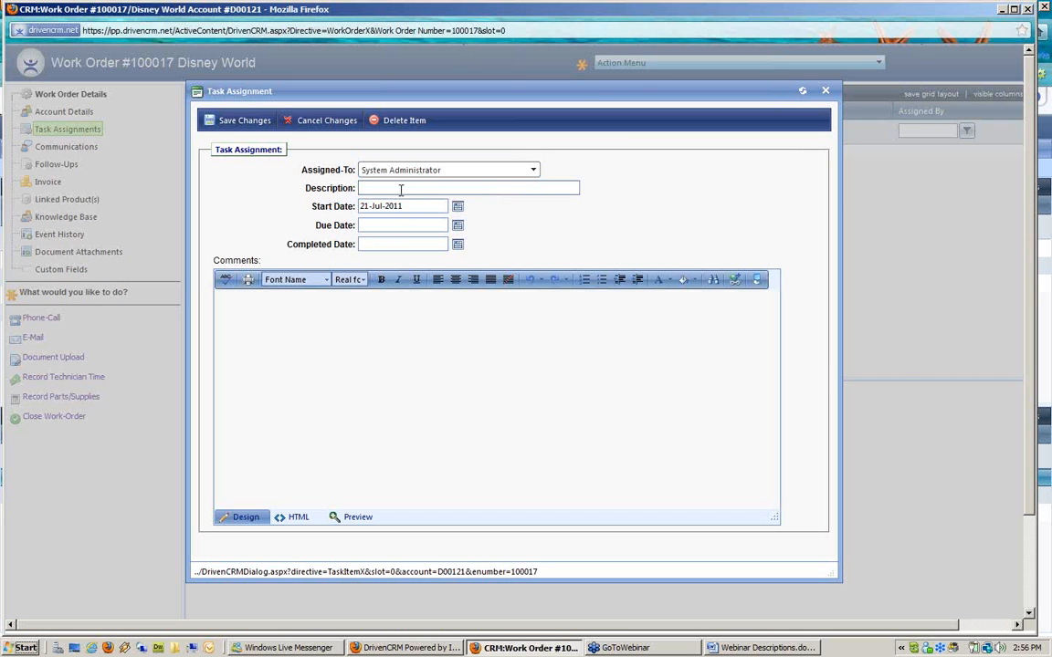
{"action": "type", "text": "order h"}
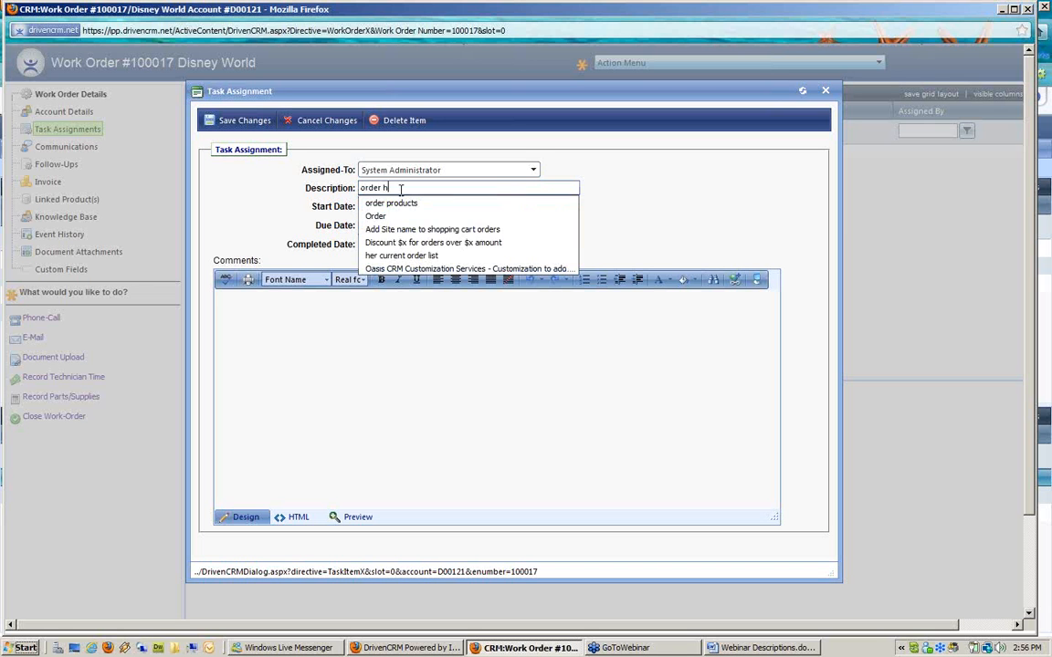
{"action": "type", "text": "ard drive"}
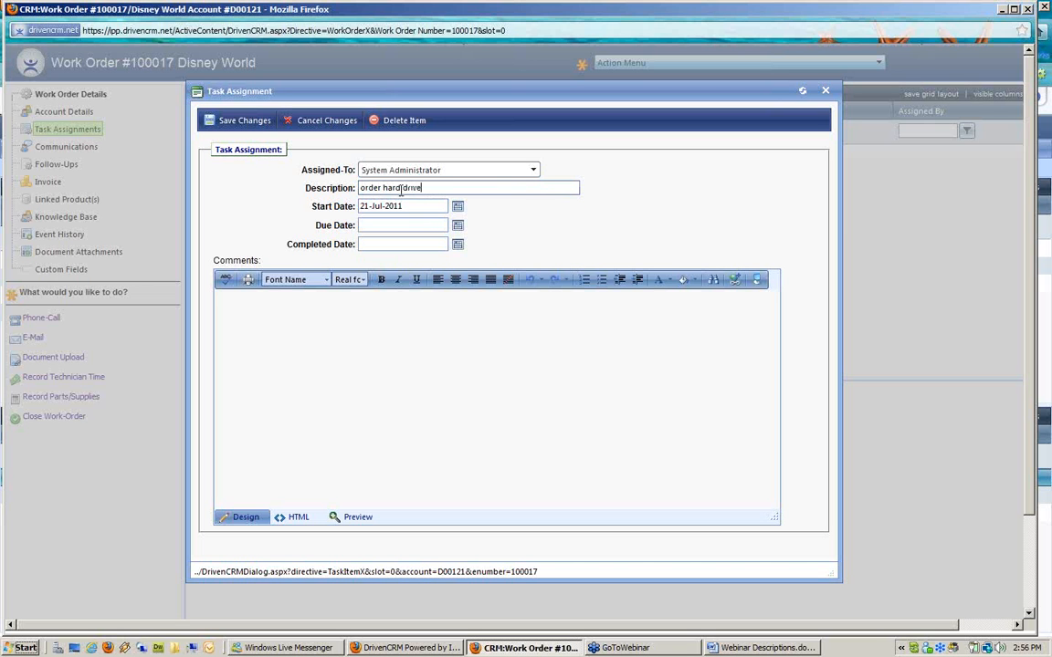
- Add the comment "order a 80 gig hard drive for install on Fri am", set the due date to 22-Jul-2011, and save the task
{"action": "left_click", "coordinate": [385, 309]}
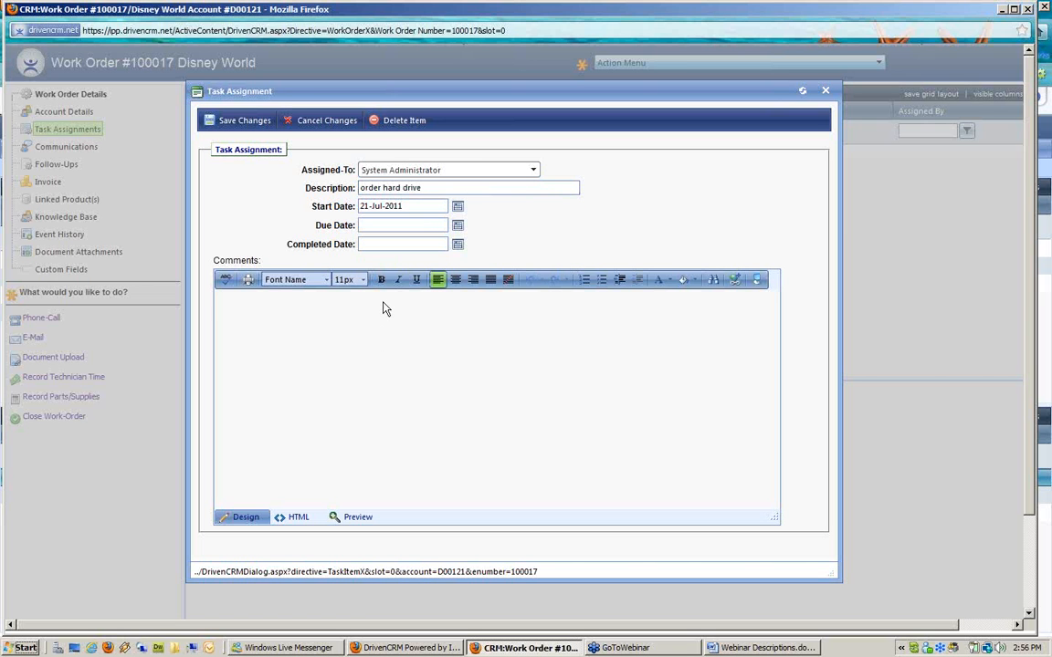
{"action": "type", "text": "order a 80 gig hard d"}
{"action": "type", "text": "ri"}
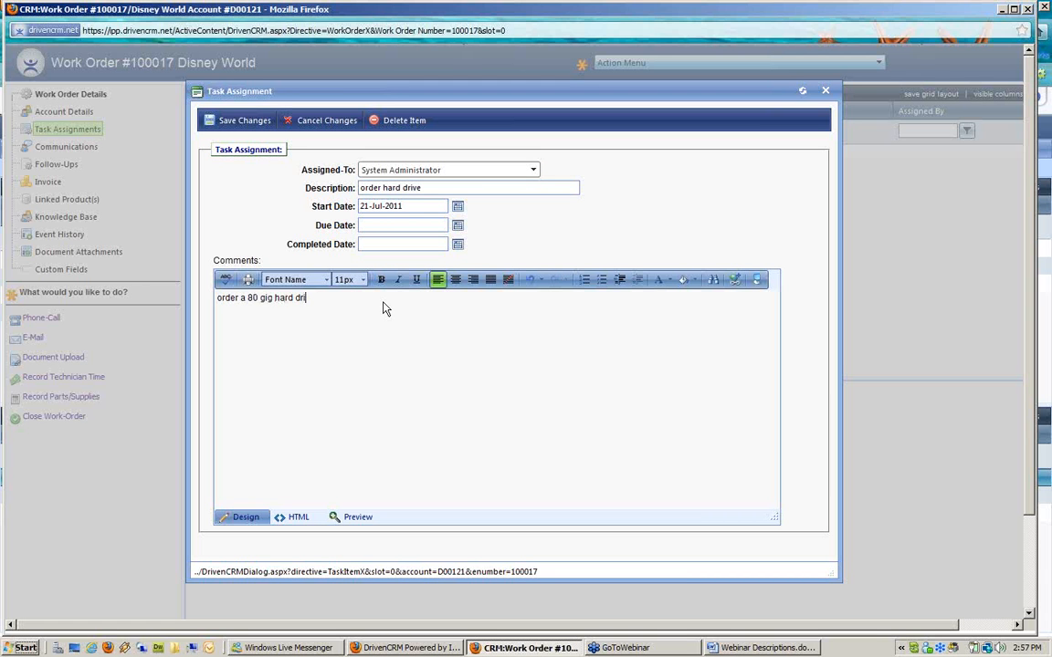
{"action": "type", "text": "ve,for install on Fri am"}
{"action": "left_click", "coordinate": [459, 227]}
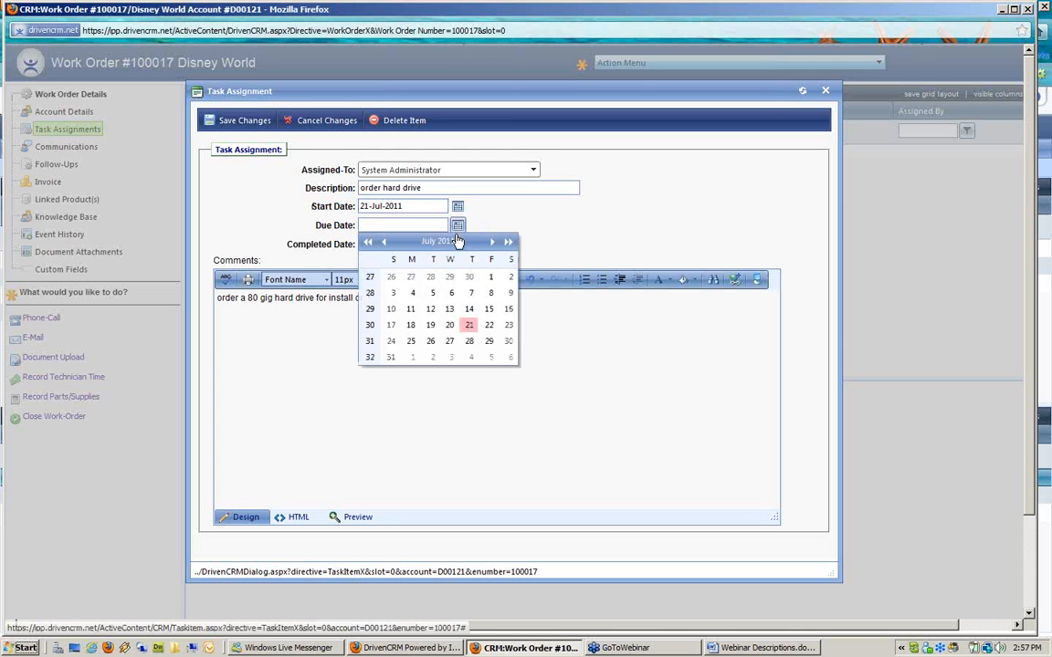
{"action": "left_click", "coordinate": [493, 327]}
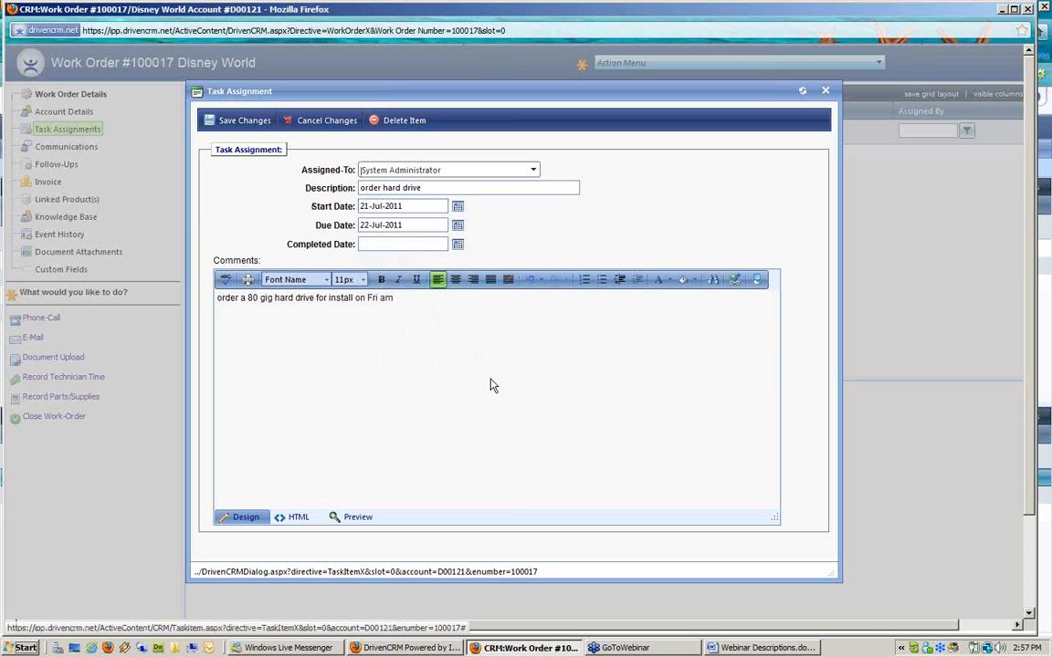
{"action": "left_click", "coordinate": [245, 121]}
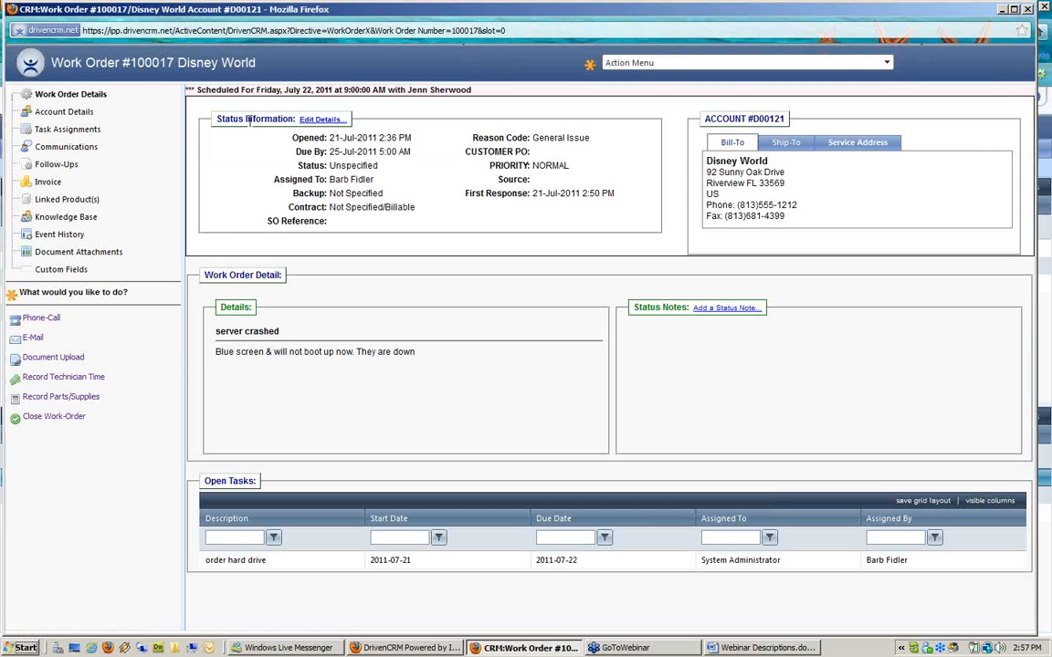
- Reopen the "order hard drive" task and add the comment line "bought from Tech data - will arrive by 5pm Thurs"
{"action": "left_click", "coordinate": [68, 130]}
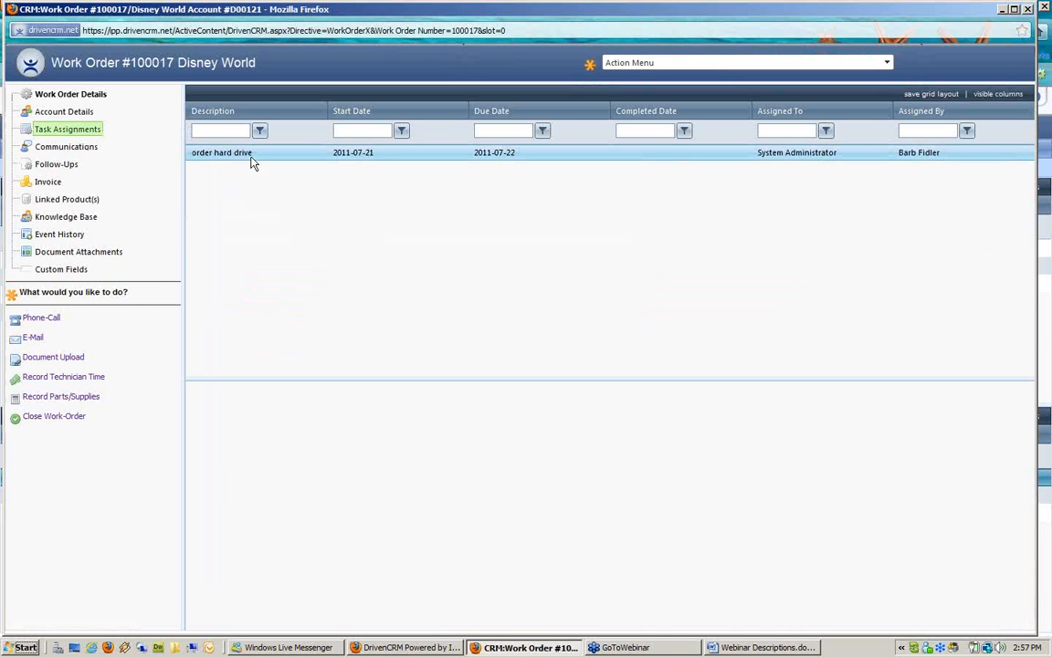
{"action": "double_click", "coordinate": [809, 154]}
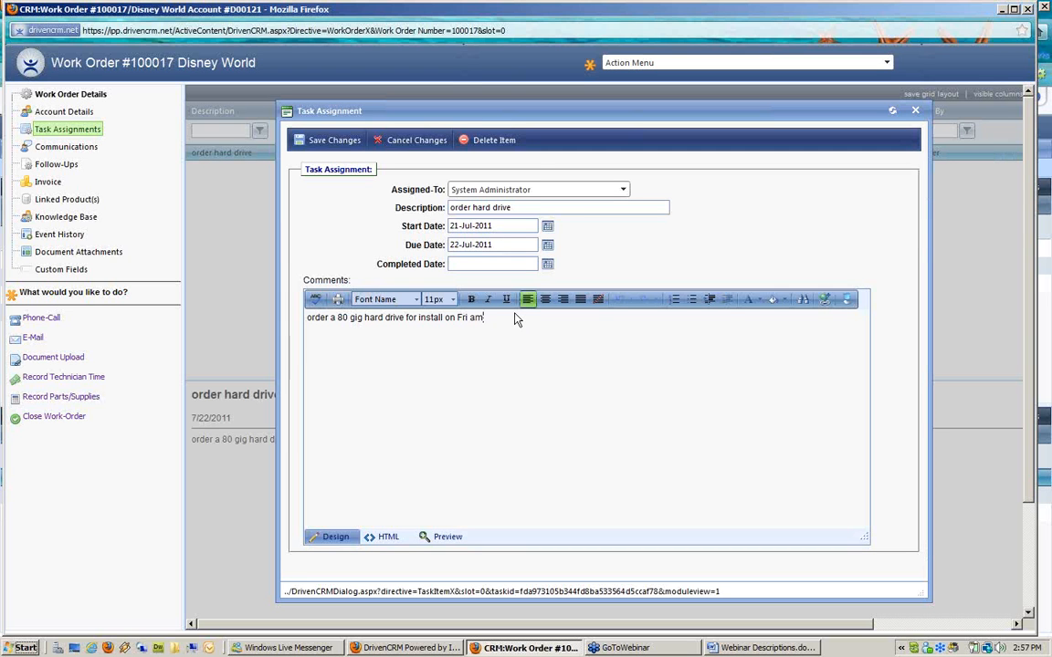
{"action": "key", "text": "Return"}
{"action": "type", "text": "bought from Tech data - will arr"}
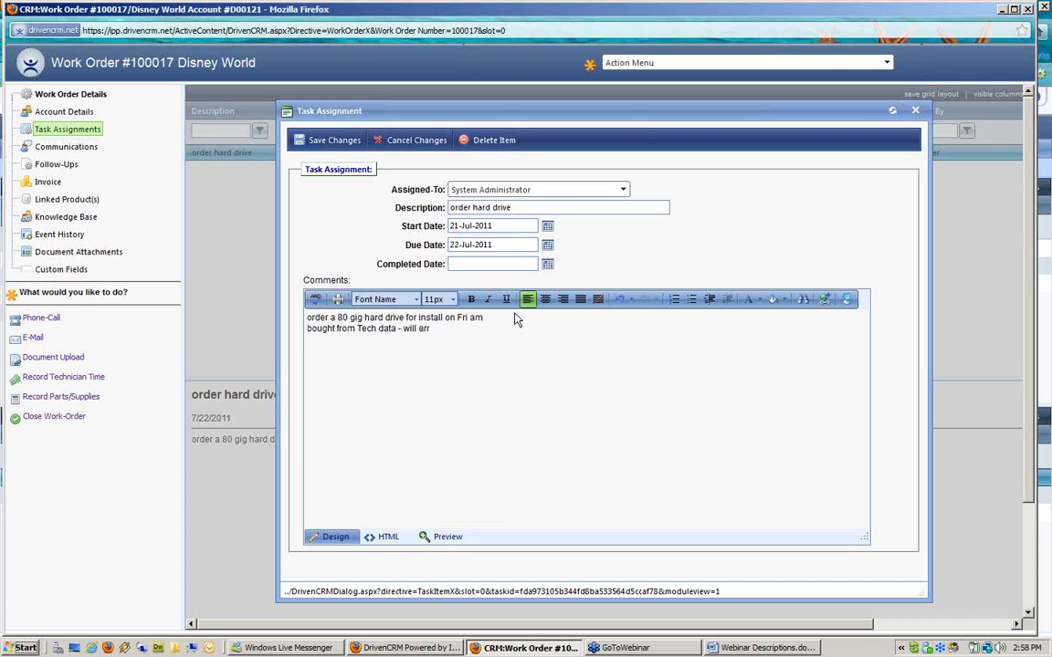
{"action": "type", "text": "ive by 5pm Thurs"}
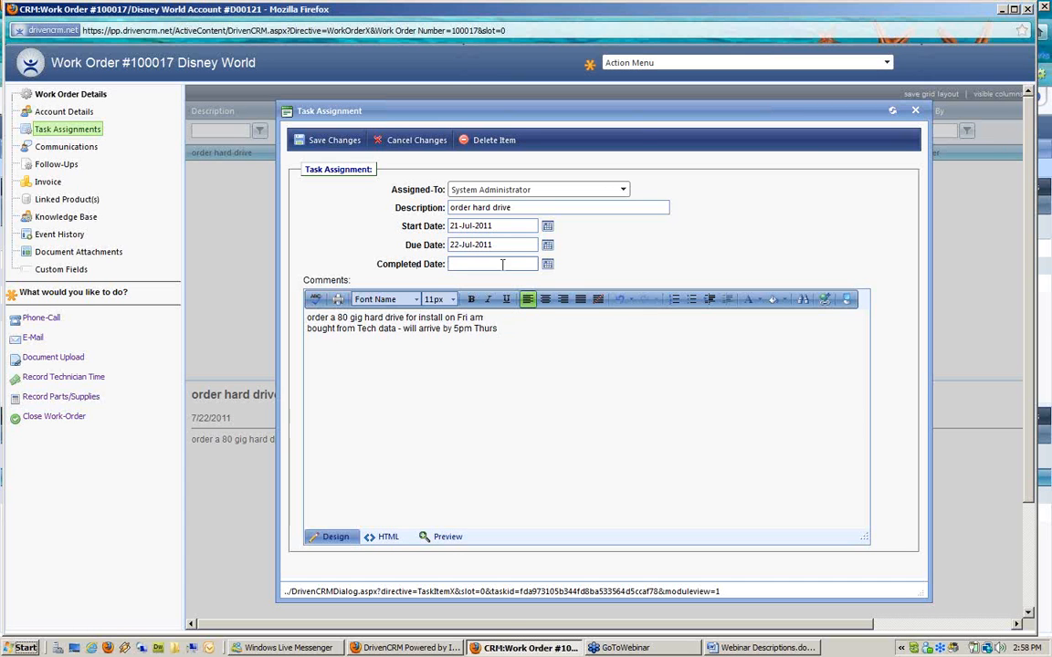
- Set the task's completed date to 21-Jul-2011 and save the changes
{"action": "left_click", "coordinate": [548, 264]}
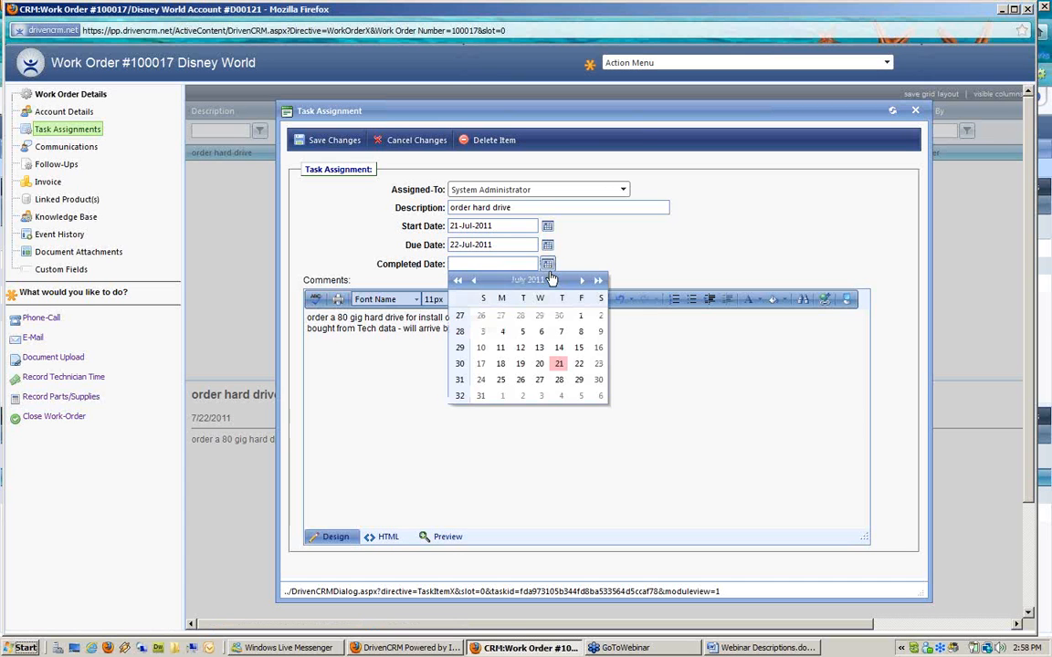
{"action": "left_click", "coordinate": [559, 364]}
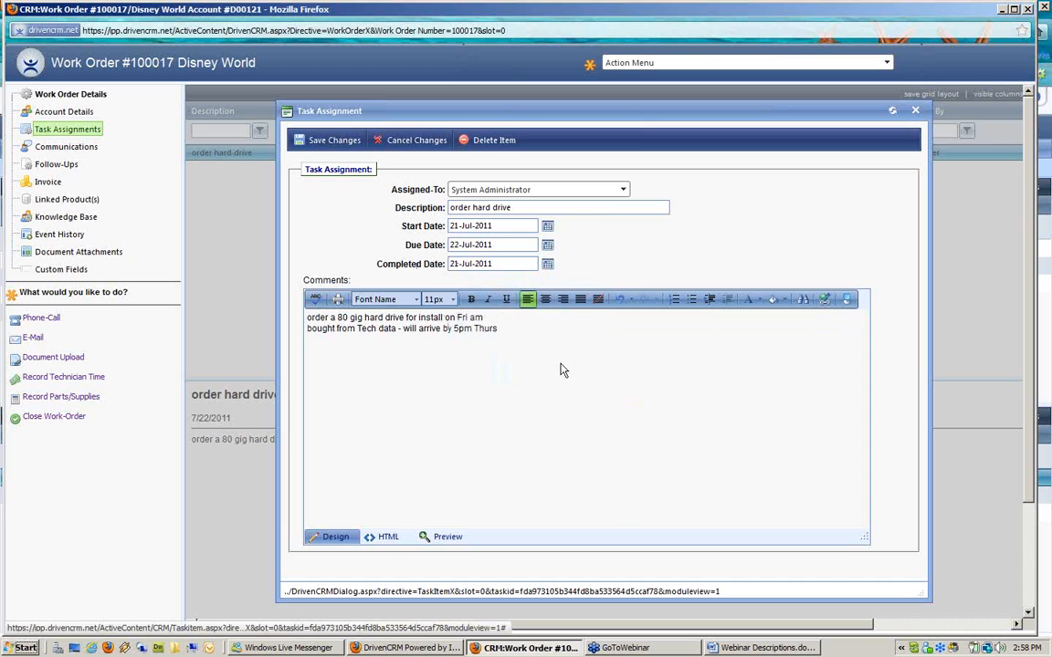
{"action": "left_click", "coordinate": [334, 142]}
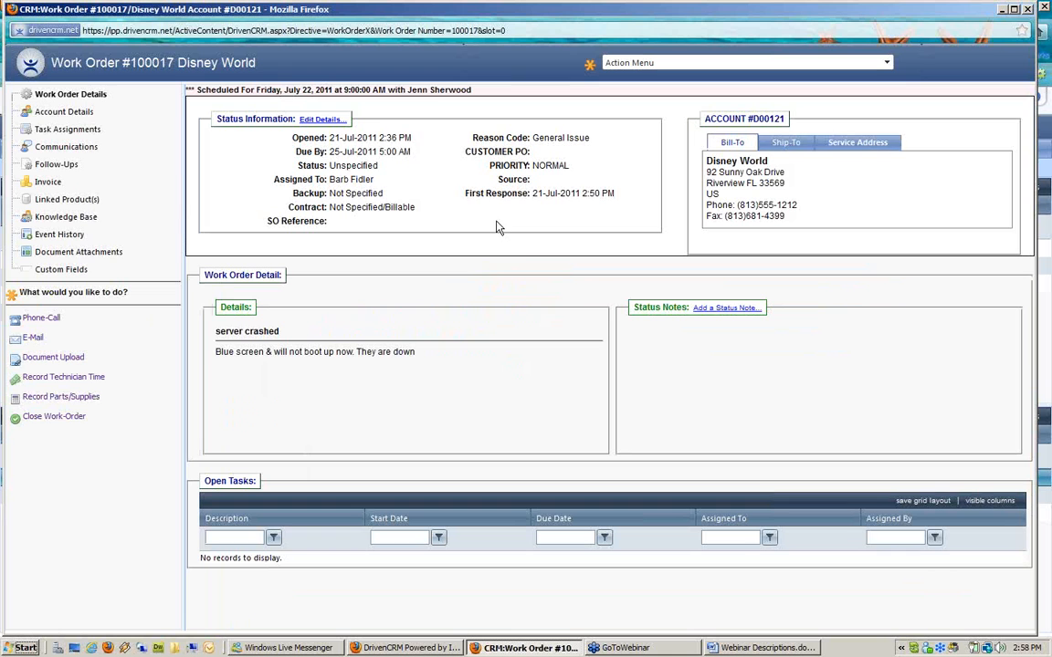
- Review the completed "order hard drive" task in the work order's task assignments, highlighting its purchase comment
{"action": "left_click", "coordinate": [92, 131]}
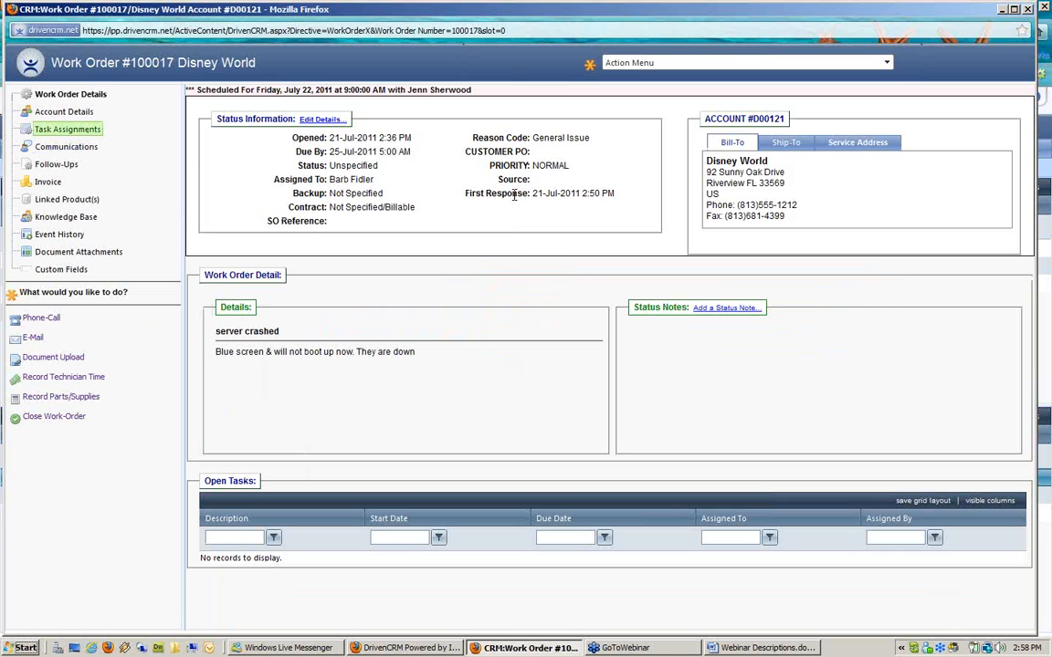
{"action": "left_click", "coordinate": [917, 157]}
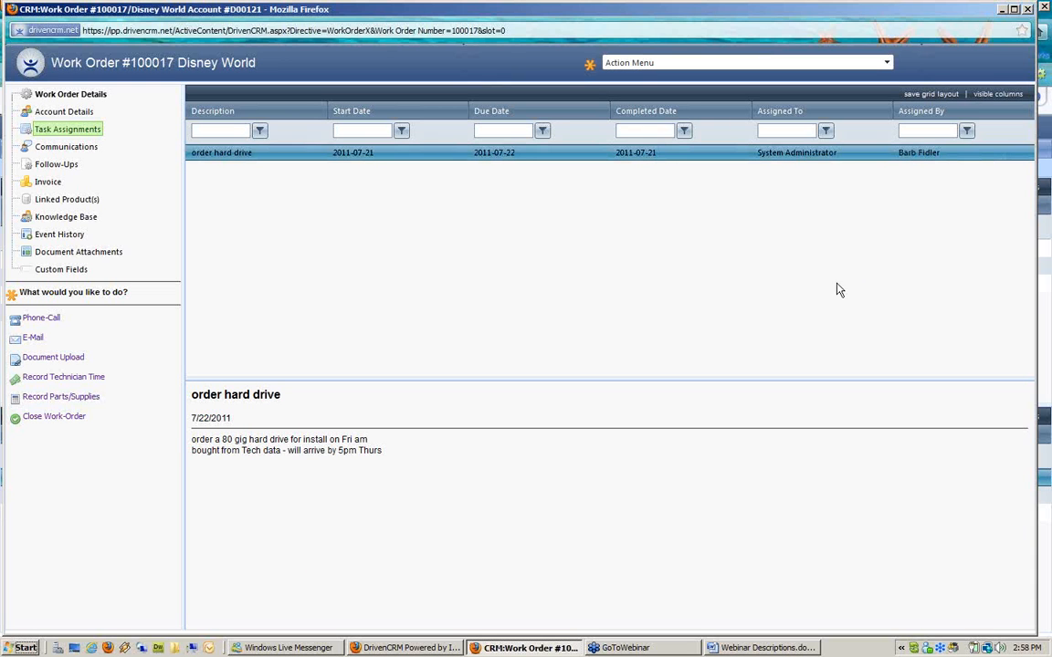
{"action": "left_click_drag", "start_coordinate": [193, 450], "coordinate": [377, 465]}
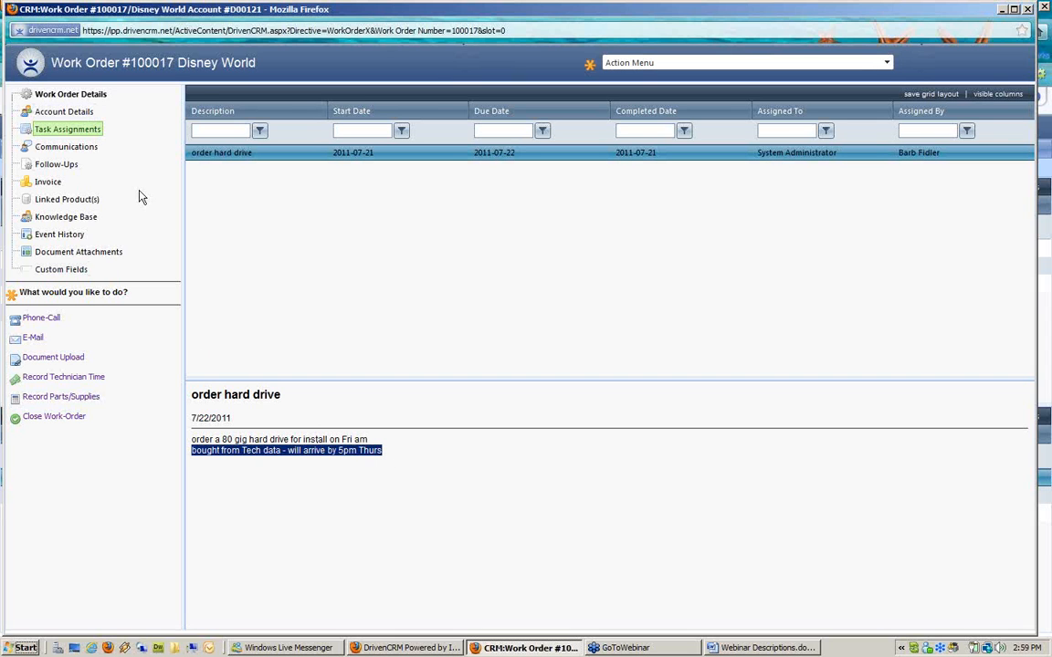
- Review the work order's service and phone call communications, and check its follow-ups
{"action": "left_click", "coordinate": [64, 149]}
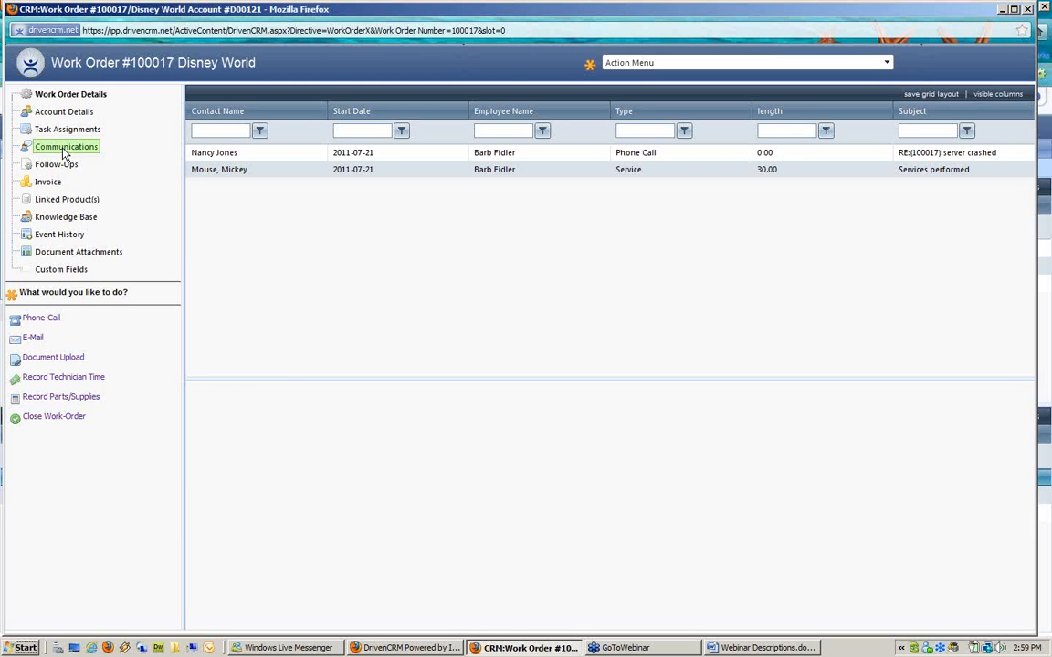
{"action": "left_click", "coordinate": [599, 176]}
{"action": "left_click", "coordinate": [578, 157]}
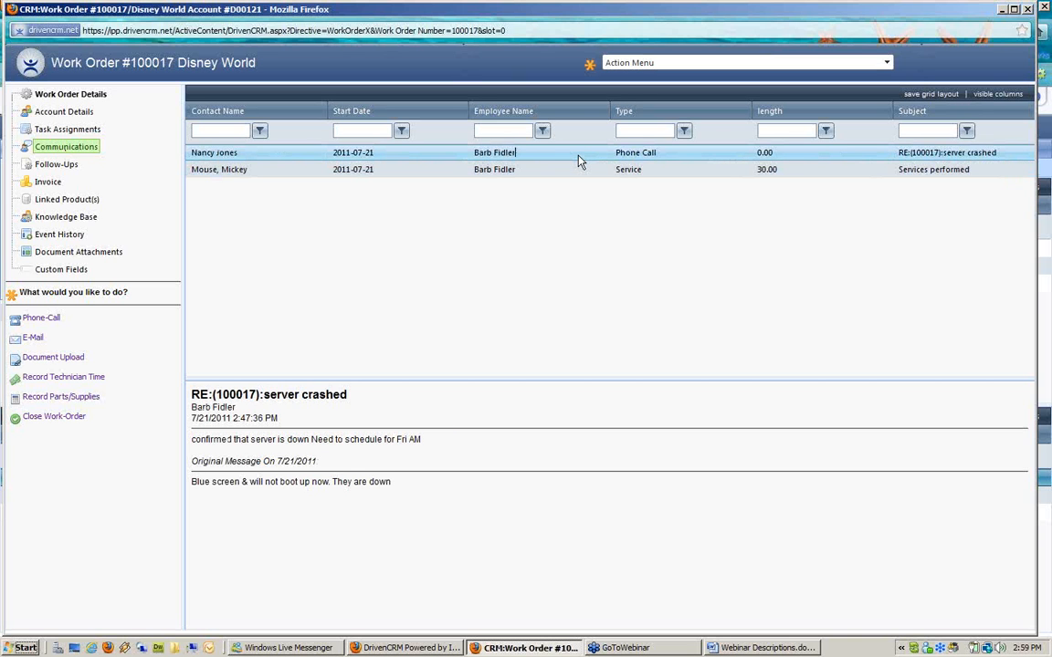
{"action": "left_click", "coordinate": [62, 167]}
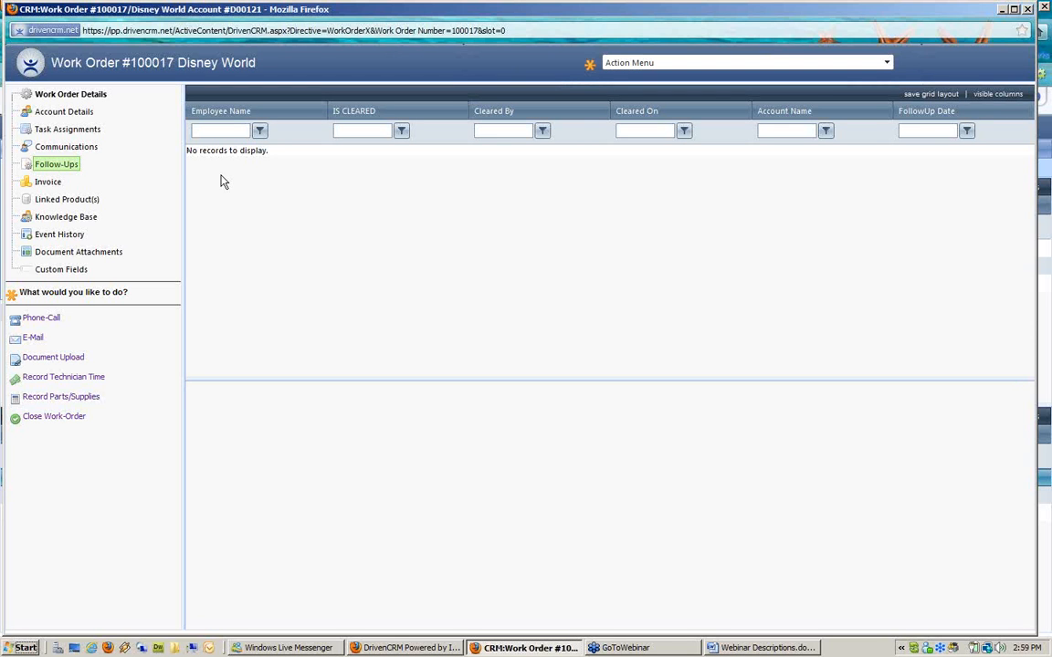
- Display the work order's invoice as a printable document using the Workorder Template, fitted to page width
{"action": "left_click", "coordinate": [53, 186]}
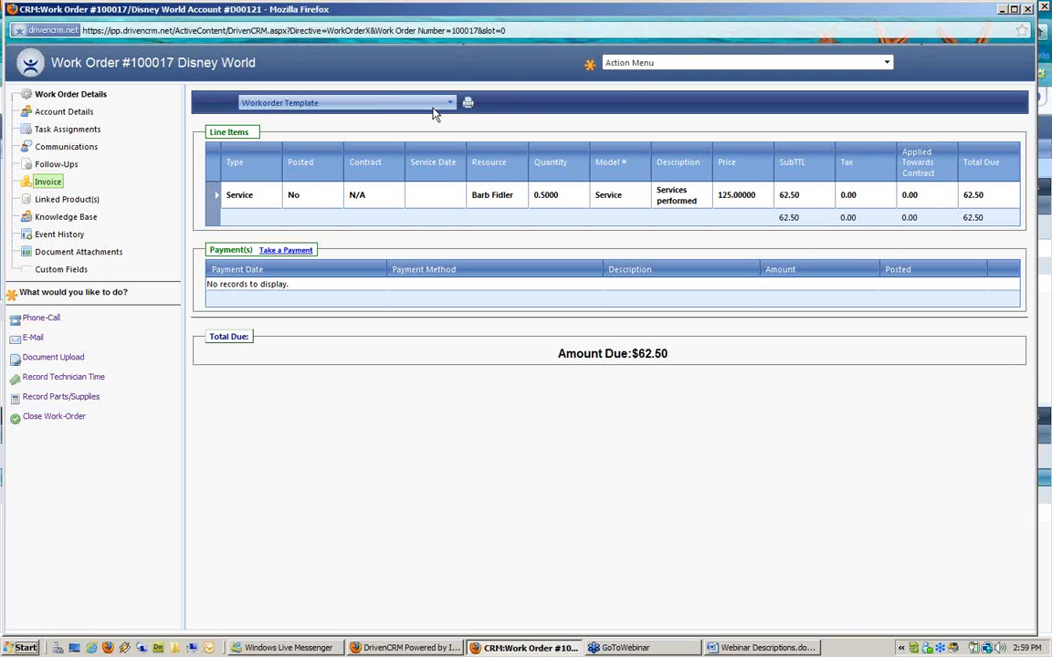
{"action": "left_click", "coordinate": [468, 106]}
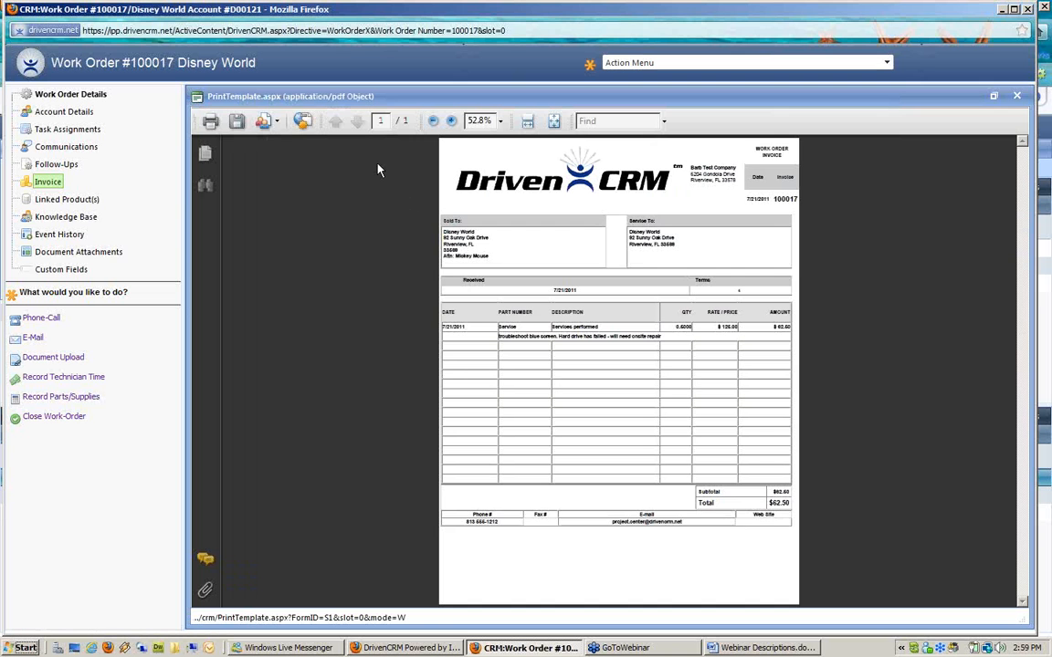
{"action": "left_click", "coordinate": [530, 122]}
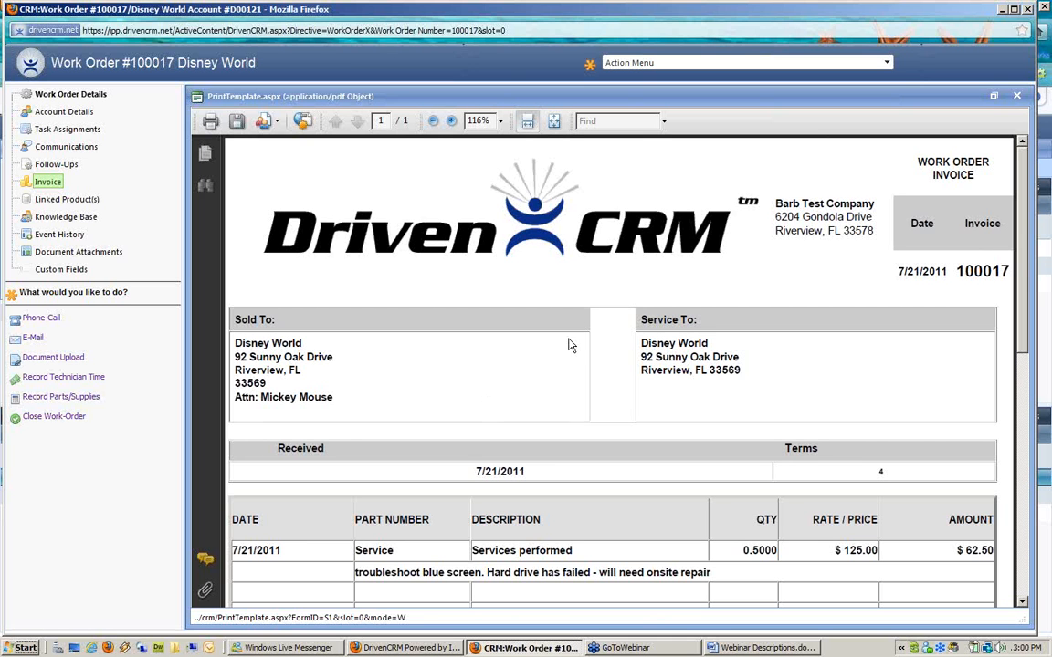
- Examine the printable invoice from its header down to the total, highlighting the invoice number and the total amount
{"action": "left_click_drag", "start_coordinate": [920, 160], "coordinate": [954, 267]}
{"action": "double_click", "coordinate": [956, 269]}
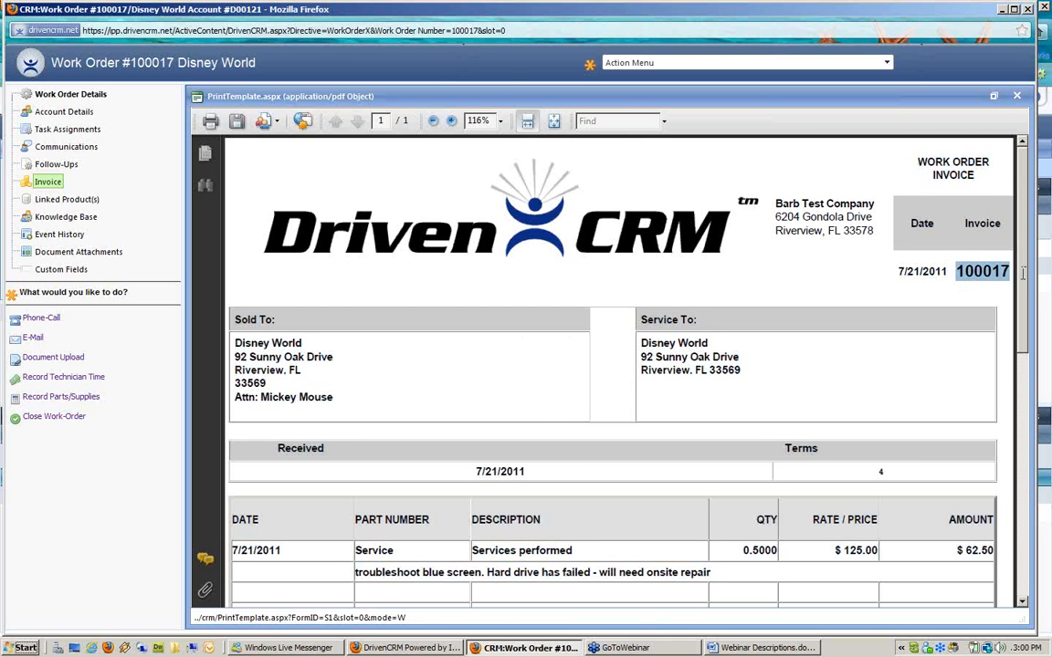
{"action": "scroll", "coordinate": [895, 269], "scroll_direction": "down", "scroll_amount": 3}
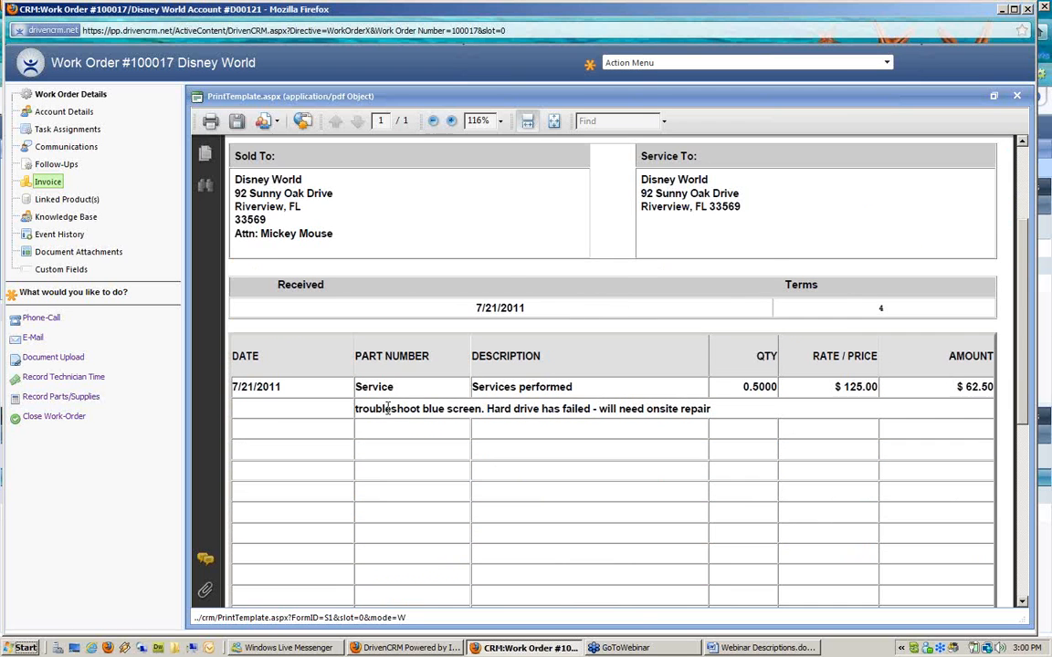
{"action": "scroll", "coordinate": [390, 415], "scroll_direction": "down", "scroll_amount": 2}
{"action": "scroll", "coordinate": [440, 352], "scroll_direction": "down", "scroll_amount": 7}
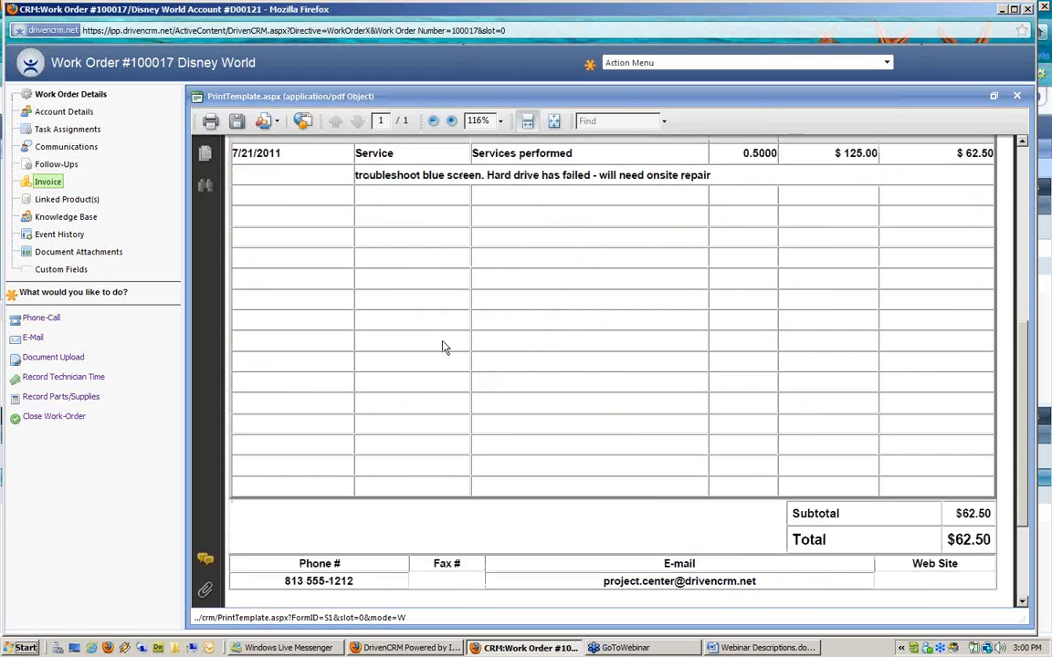
{"action": "left_click_drag", "start_coordinate": [947, 472], "coordinate": [994, 470]}
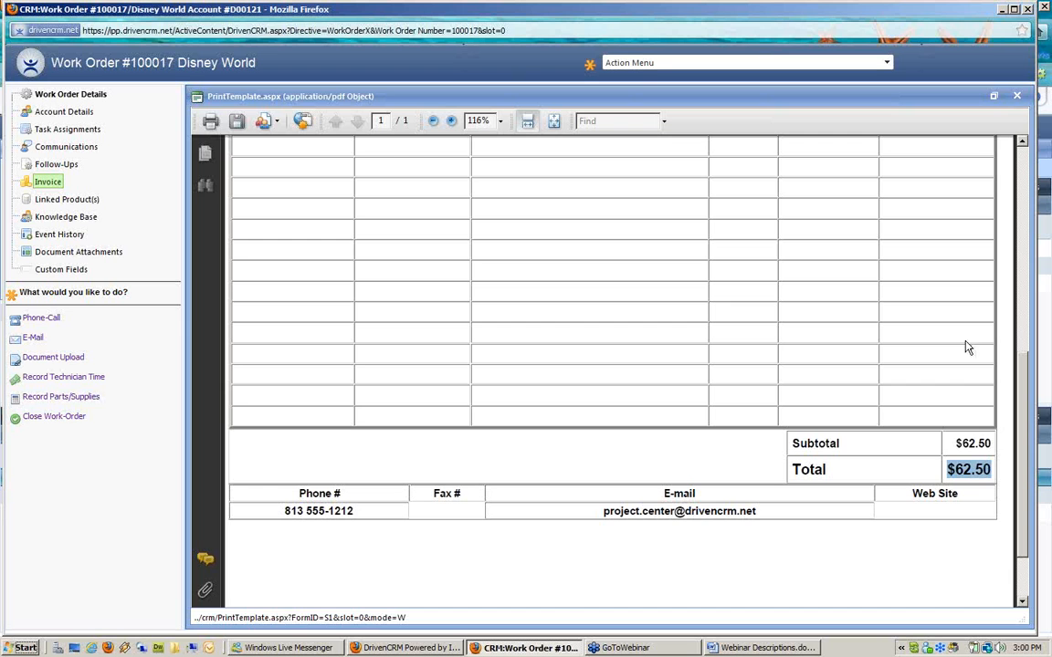
- Close the printable invoice and examine the interface kit among the work order's linked products
{"action": "left_click", "coordinate": [1016, 97]}
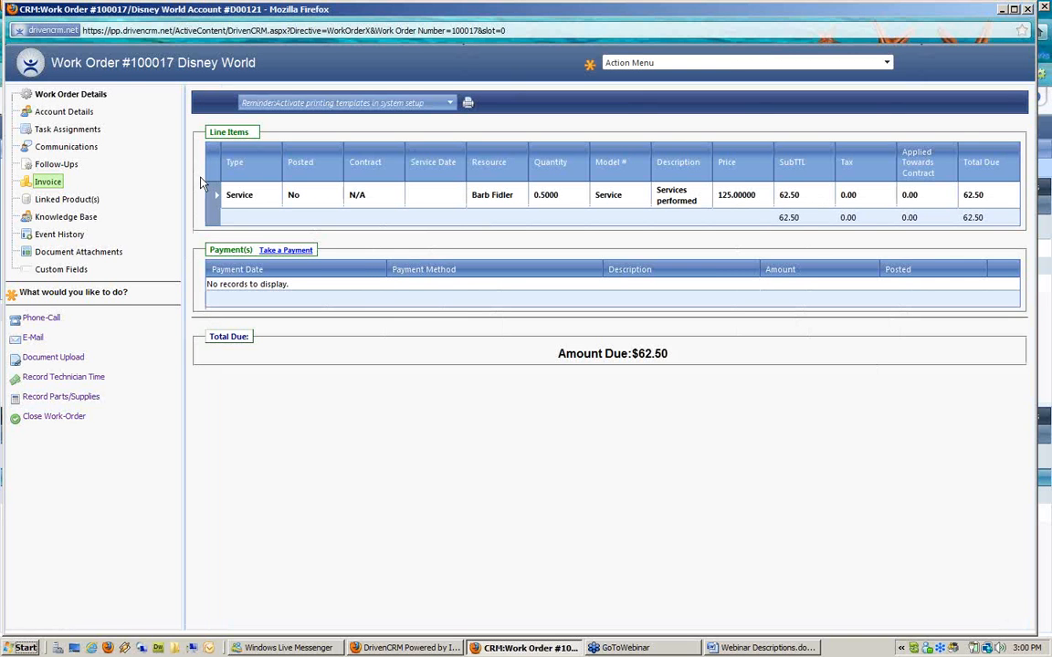
{"action": "left_click", "coordinate": [82, 202]}
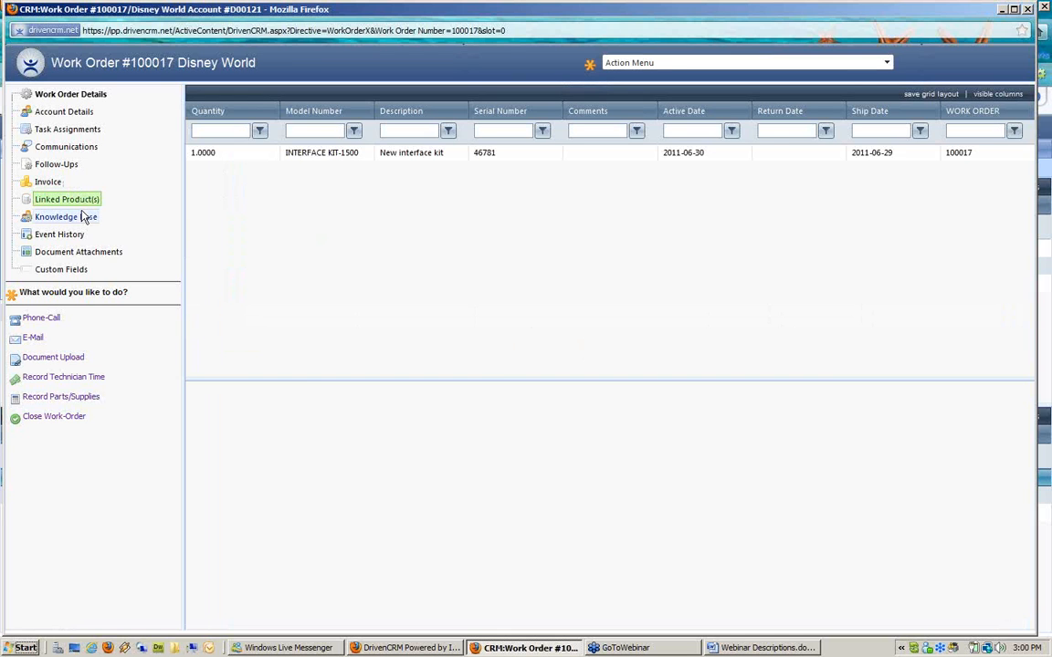
{"action": "left_click", "coordinate": [539, 154]}
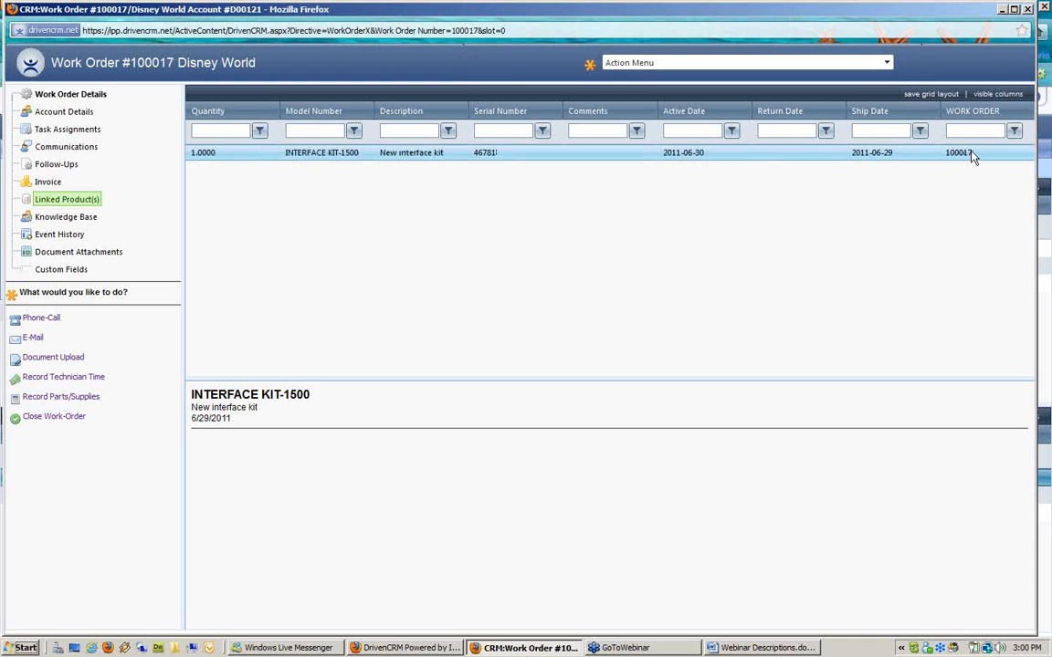
- Save the product comment "had to replace hard drive on 7/22" on the linked interface kit and check it in the product list
{"action": "double_click", "coordinate": [360, 155]}
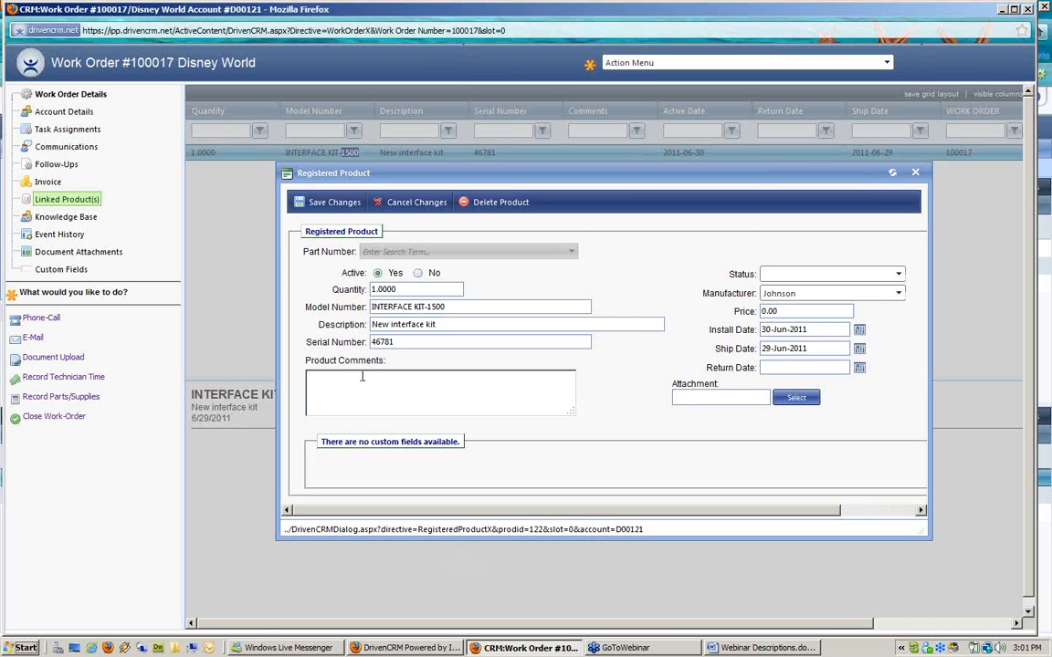
{"action": "left_click", "coordinate": [360, 377]}
{"action": "type", "text": "had to replace hard drive on 7/22"}
{"action": "left_click", "coordinate": [354, 209]}
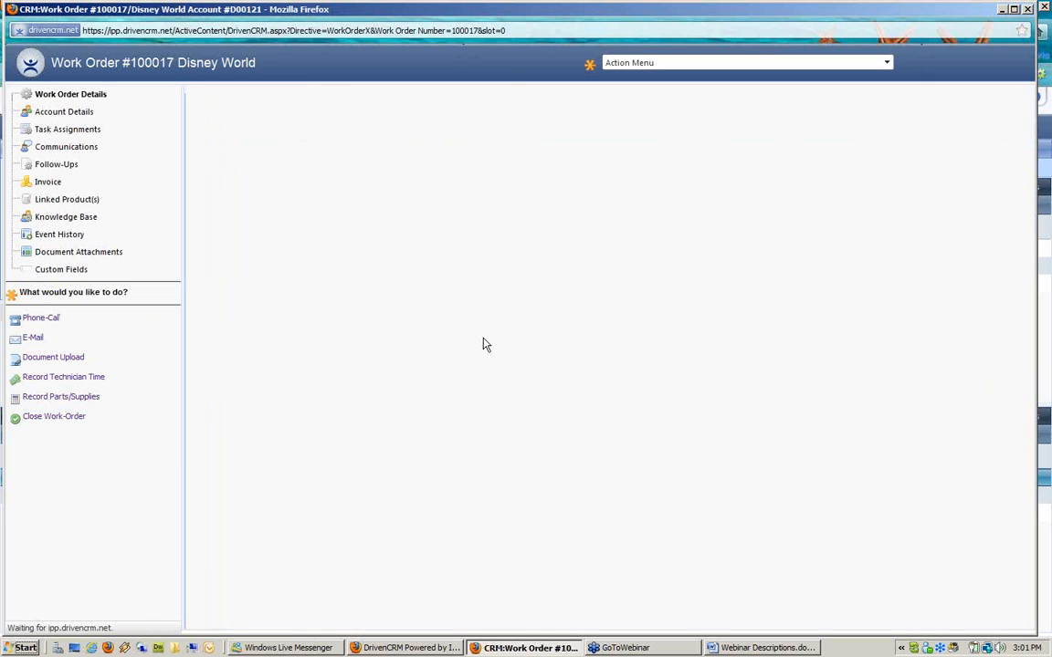
{"action": "left_click", "coordinate": [61, 199]}
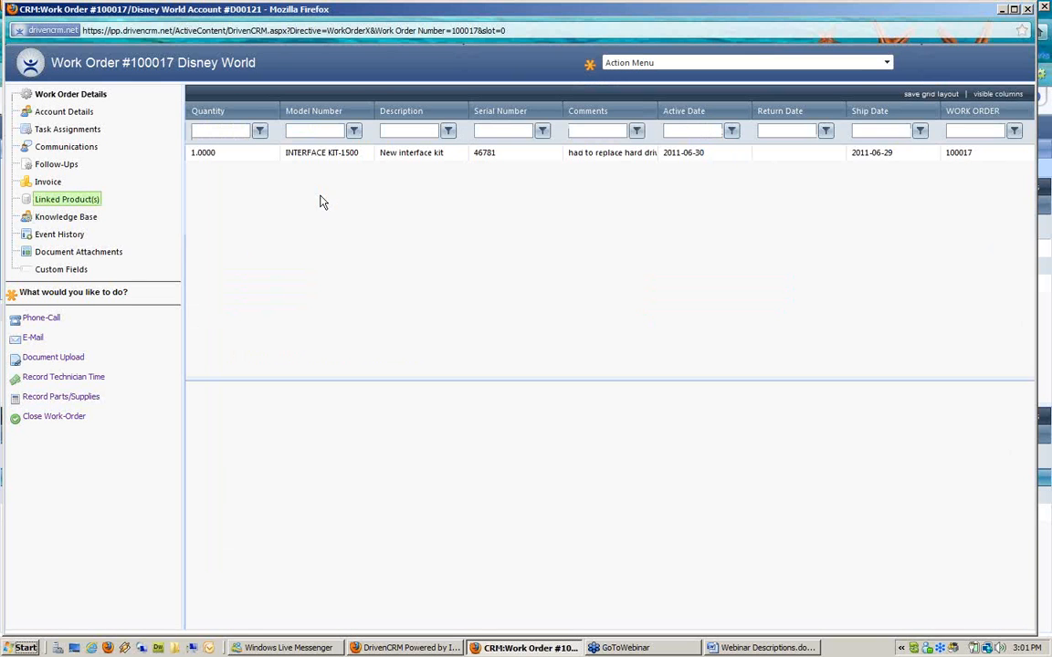
- Check the work order's knowledge base entries and examine the actions recorded in its event history
{"action": "left_click", "coordinate": [78, 221]}
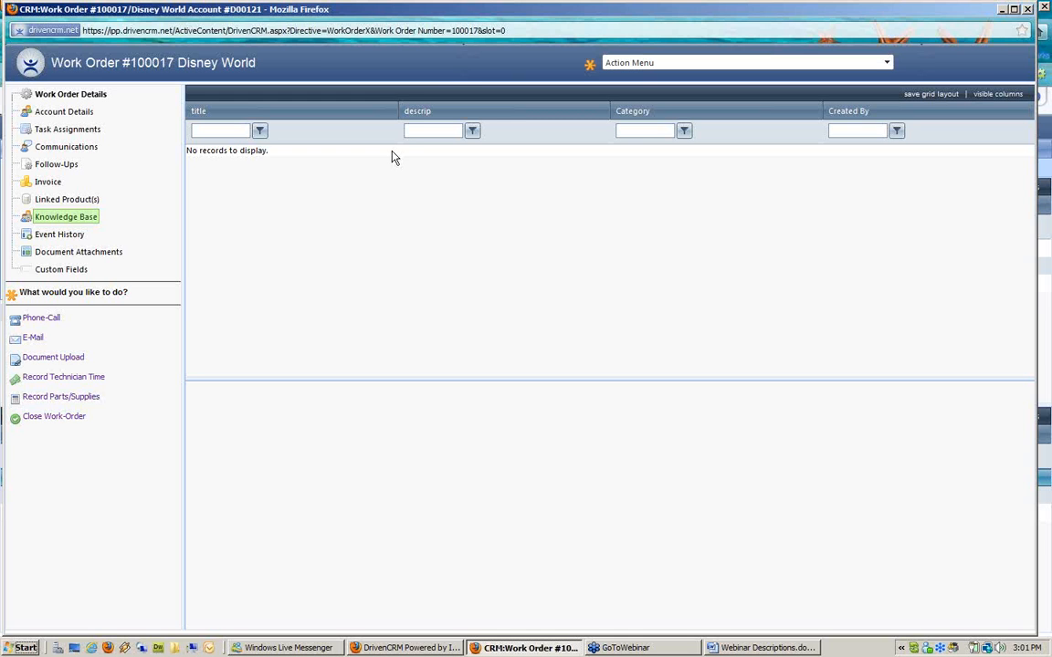
{"action": "left_click", "coordinate": [58, 239]}
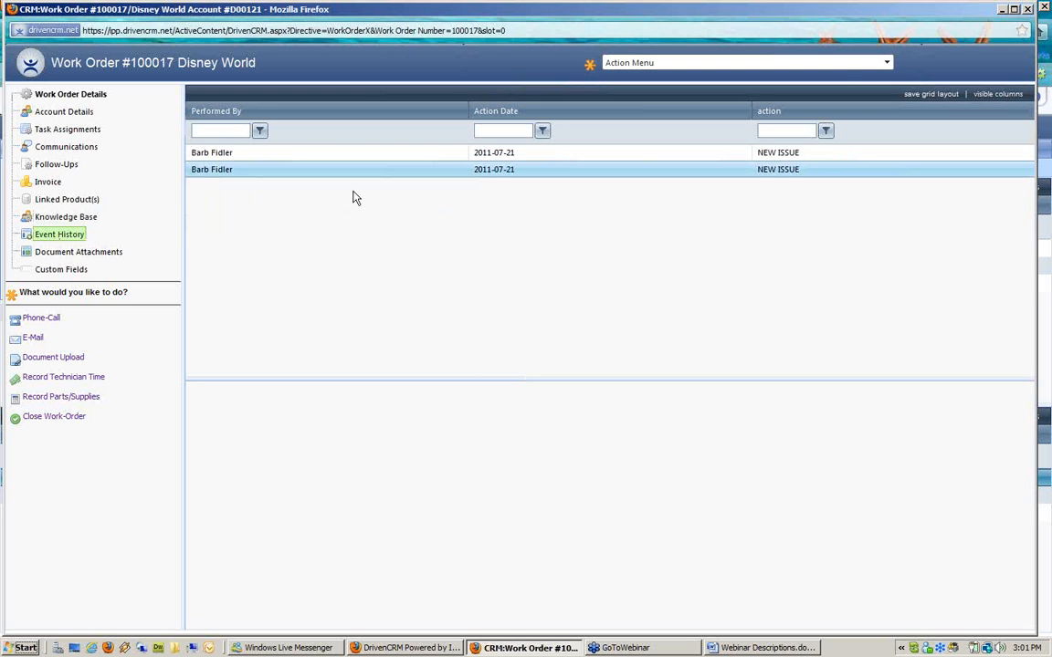
{"action": "left_click", "coordinate": [300, 170]}
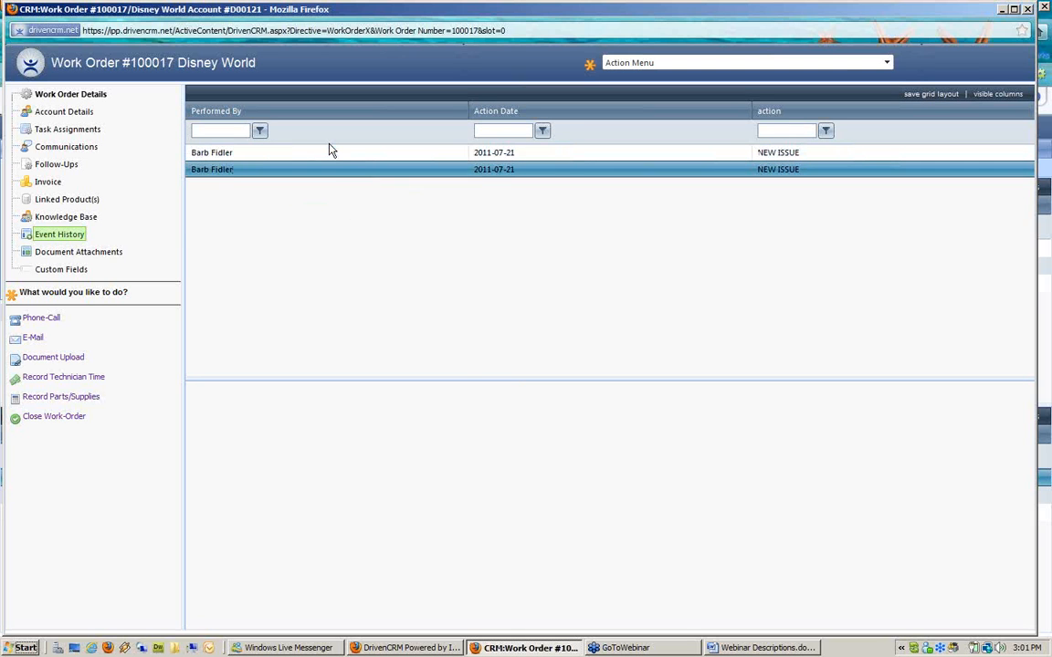
{"action": "left_click", "coordinate": [242, 153]}
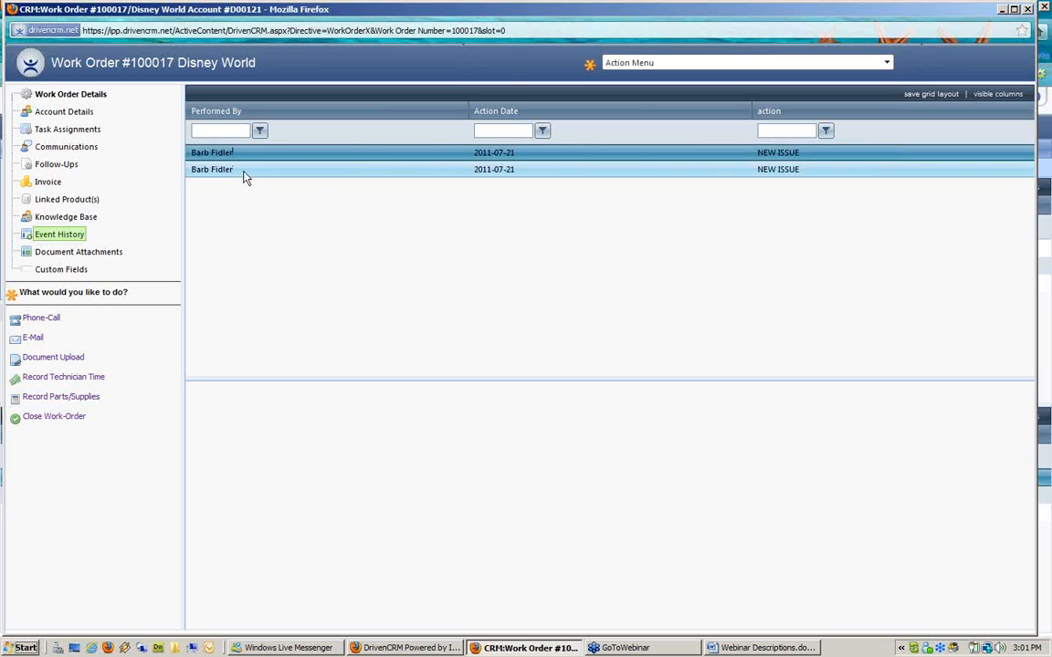
{"action": "left_click", "coordinate": [243, 171]}
{"action": "left_click_drag", "start_coordinate": [246, 159], "coordinate": [245, 170]}
{"action": "left_click", "coordinate": [245, 169]}
{"action": "left_click", "coordinate": [248, 156]}
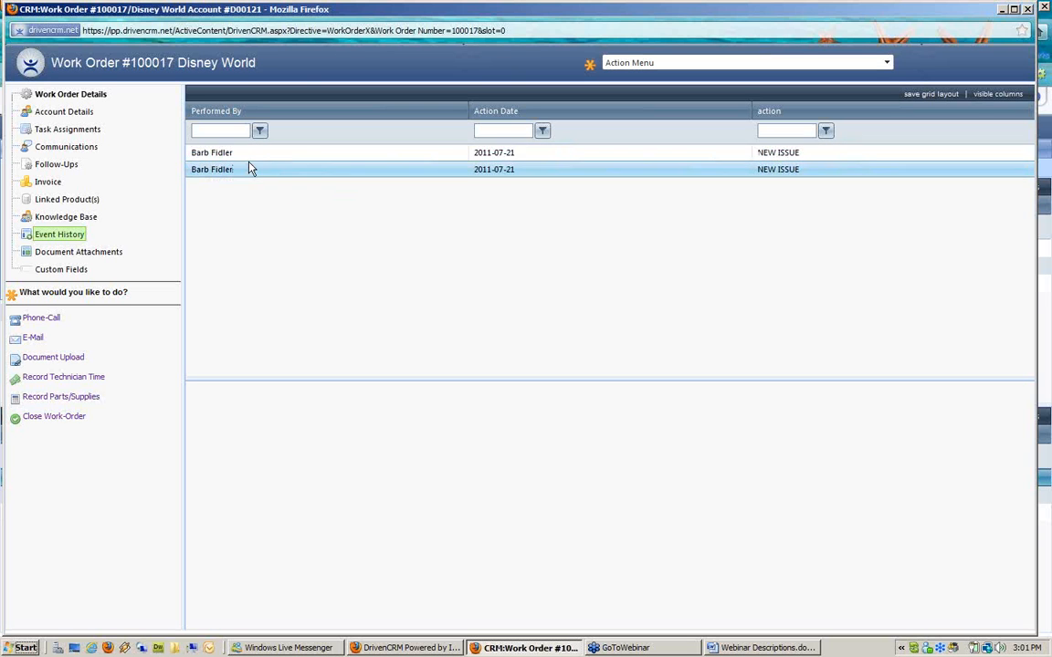
{"action": "left_click", "coordinate": [251, 169]}
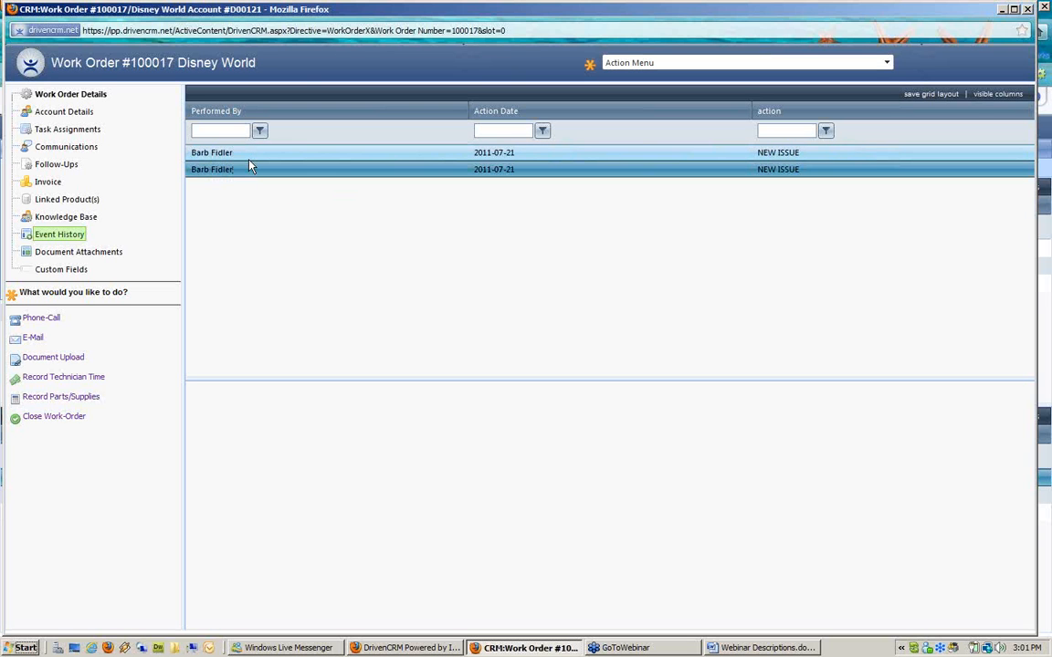
- Prepare a document upload for the work order with category Pricing documents and description "error message"
{"action": "left_click", "coordinate": [100, 257]}
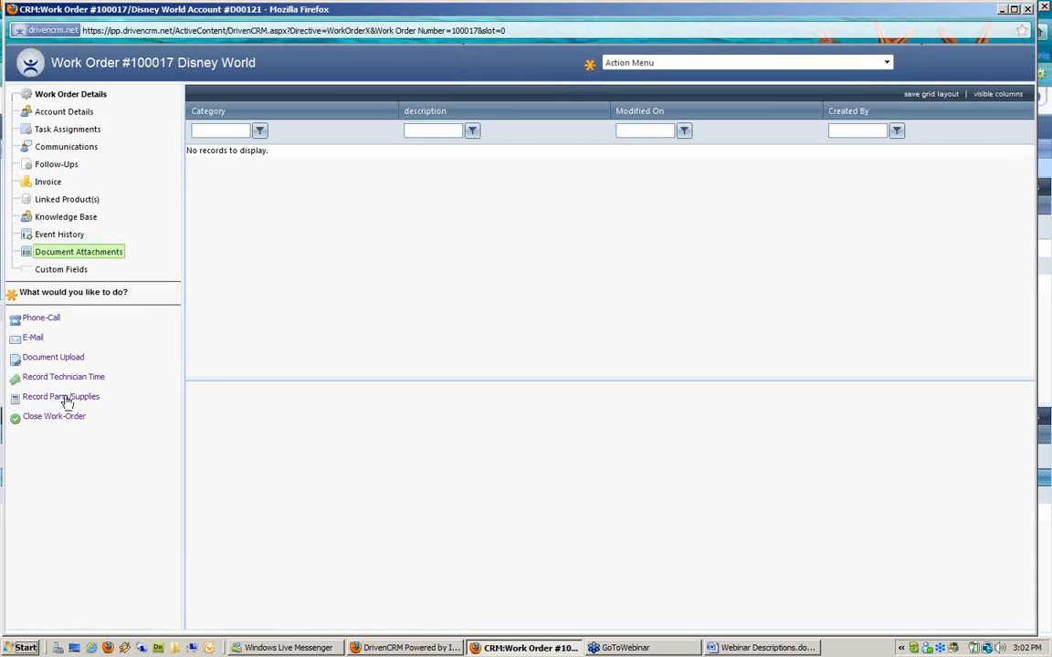
{"action": "left_click", "coordinate": [61, 362]}
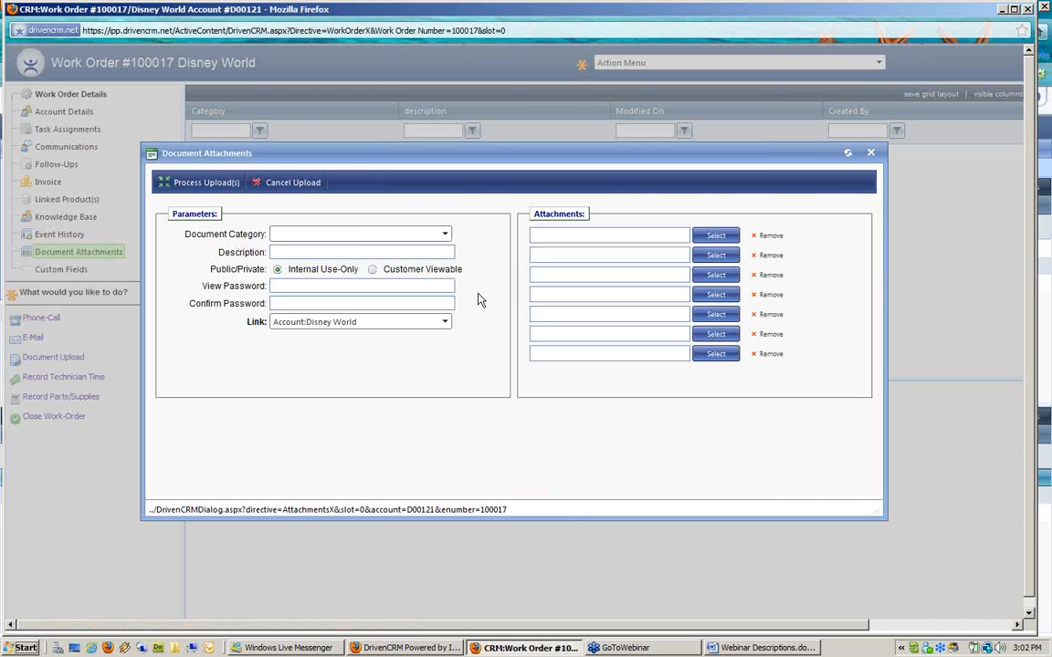
{"action": "left_click", "coordinate": [420, 242]}
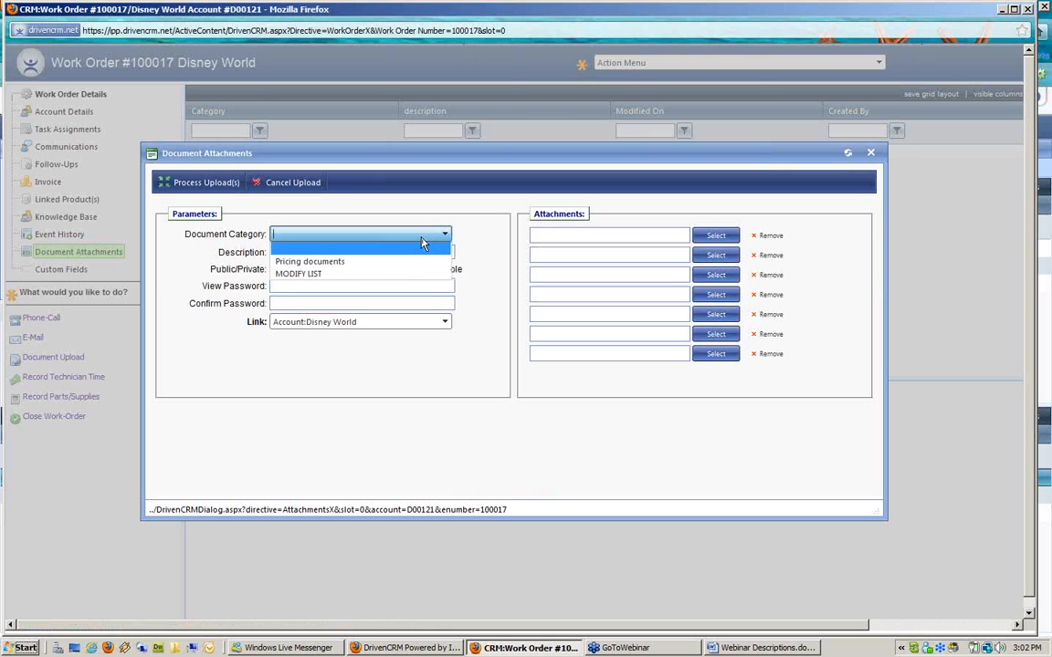
{"action": "left_click", "coordinate": [378, 263]}
{"action": "left_click", "coordinate": [374, 251]}
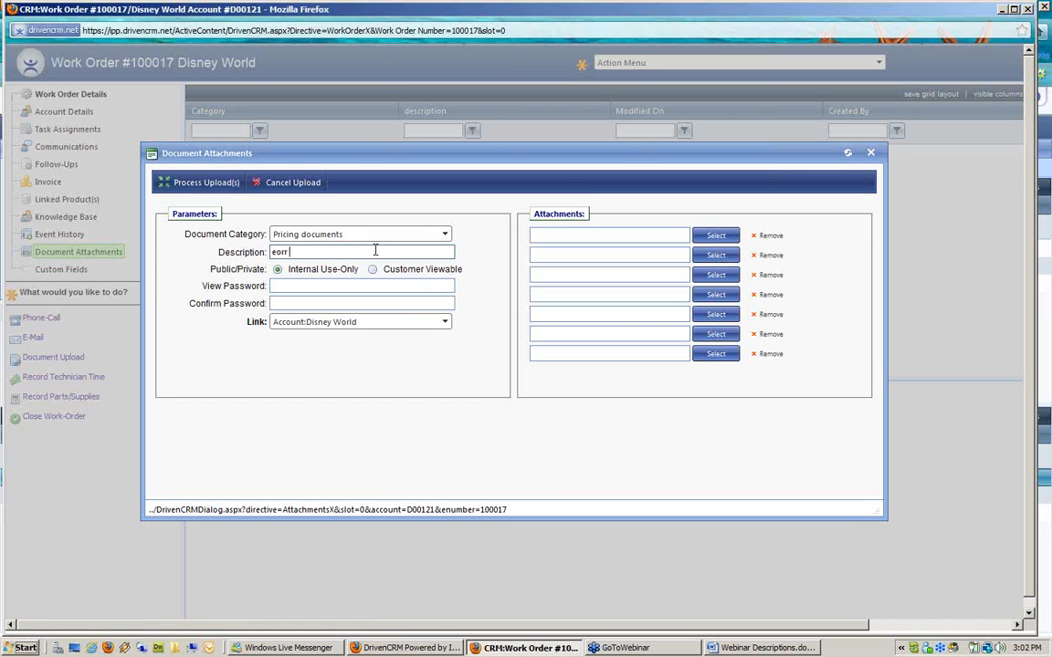
{"action": "type", "text": "error message"}
- Add crimson error.docx from the Documents folder as the attachment and process the upload
{"action": "left_click", "coordinate": [532, 237]}
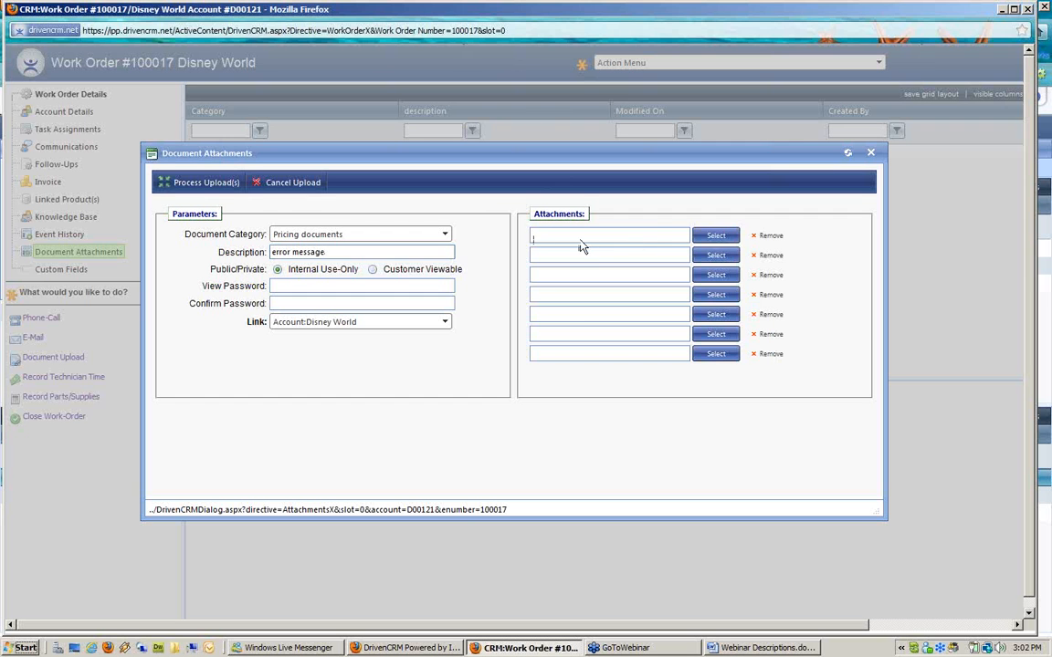
{"action": "left_click", "coordinate": [720, 237]}
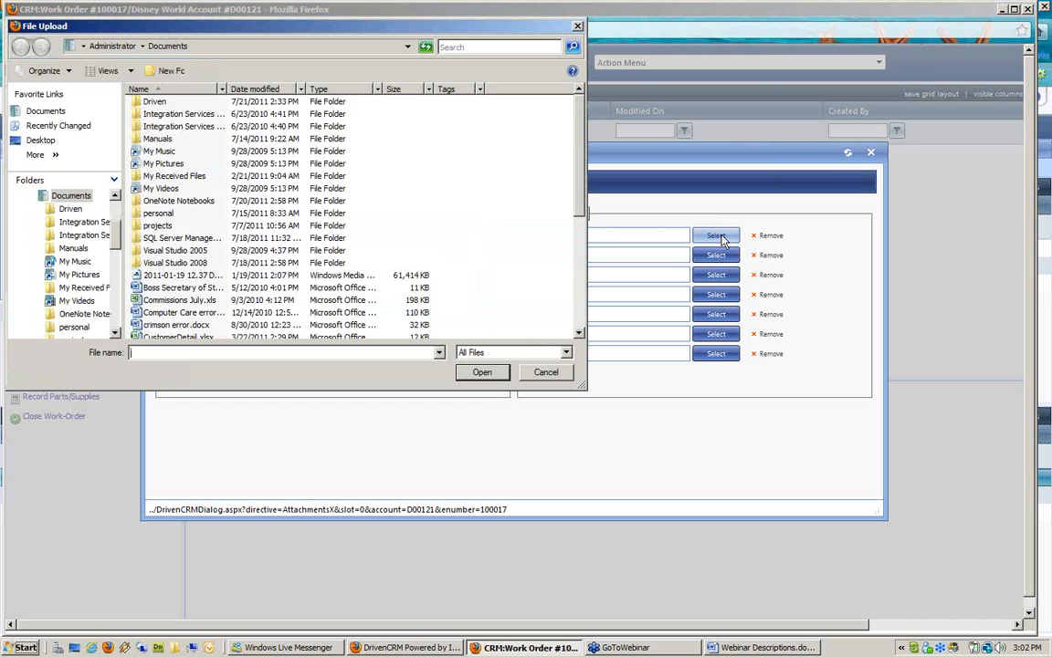
{"action": "left_click", "coordinate": [196, 326]}
{"action": "double_click", "coordinate": [196, 325]}
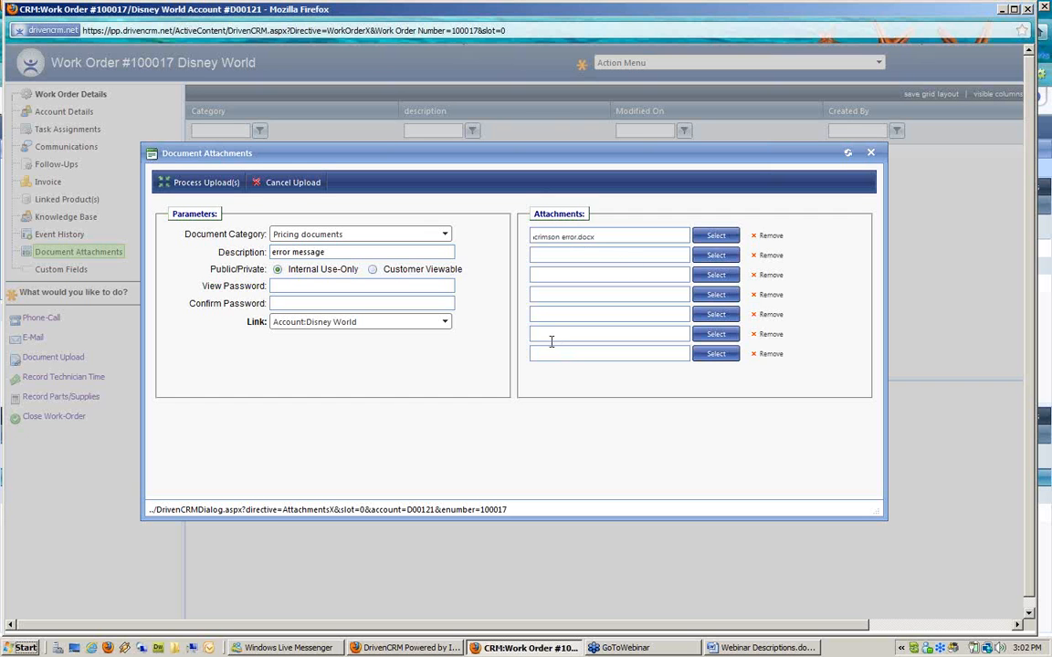
{"action": "left_click", "coordinate": [196, 183]}
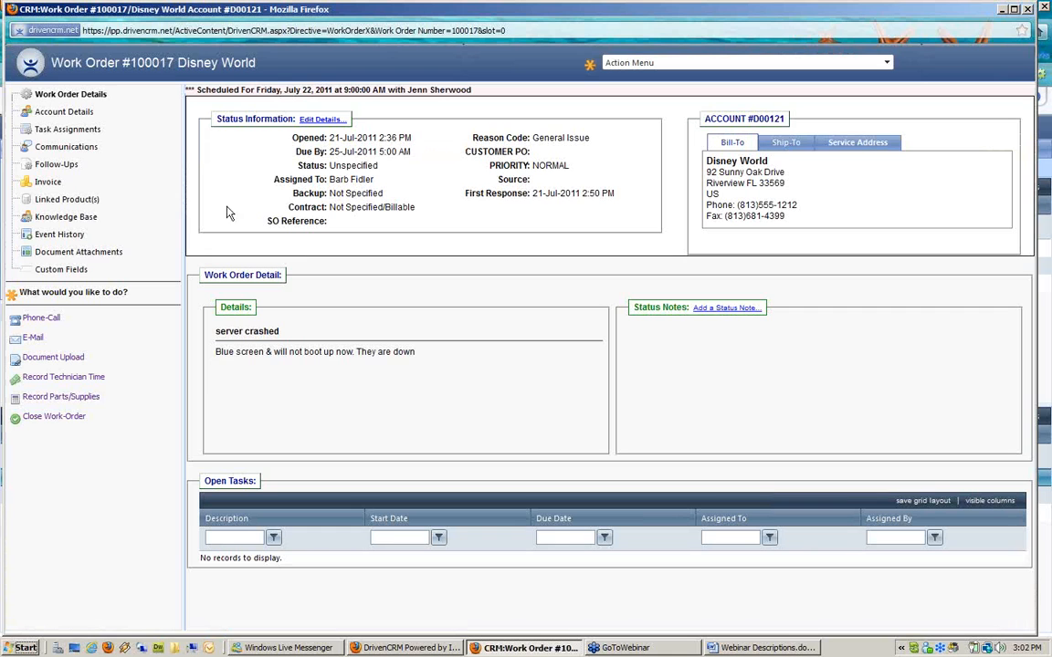
- Retrieve the attached crimson error.docx, view it in Microsoft Word in an enlarged window, and close it
{"action": "left_click", "coordinate": [79, 256]}
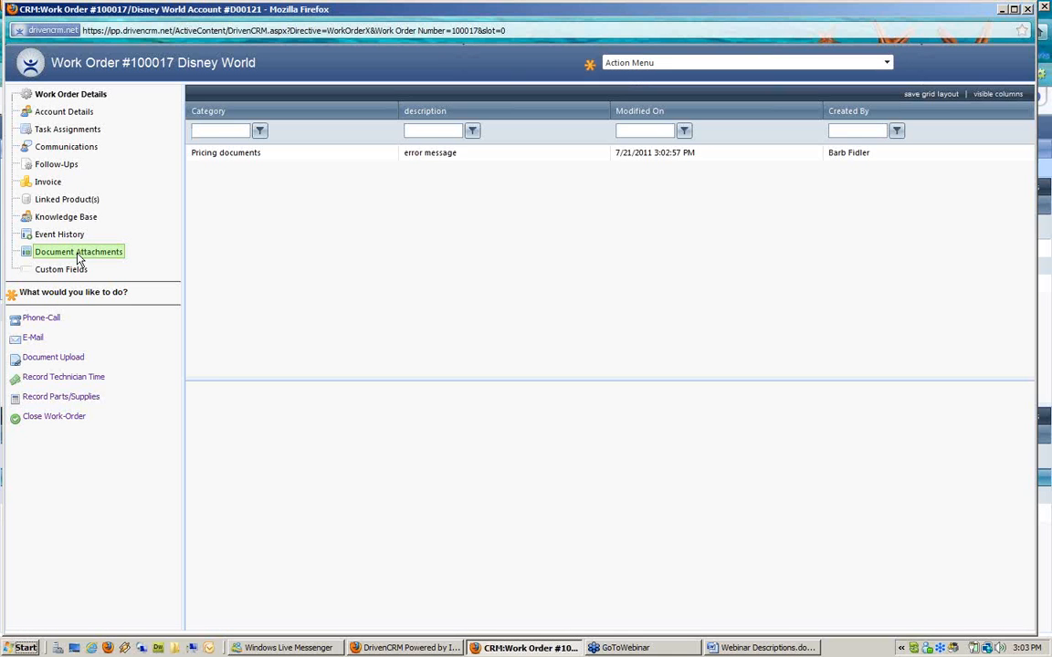
{"action": "double_click", "coordinate": [302, 155]}
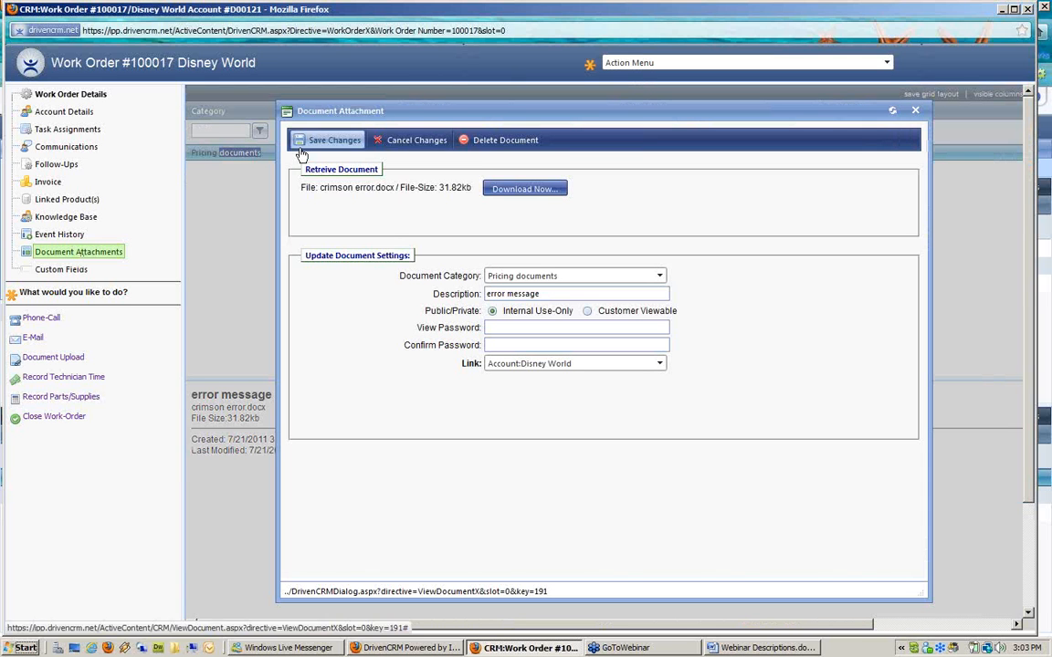
{"action": "left_click", "coordinate": [530, 190]}
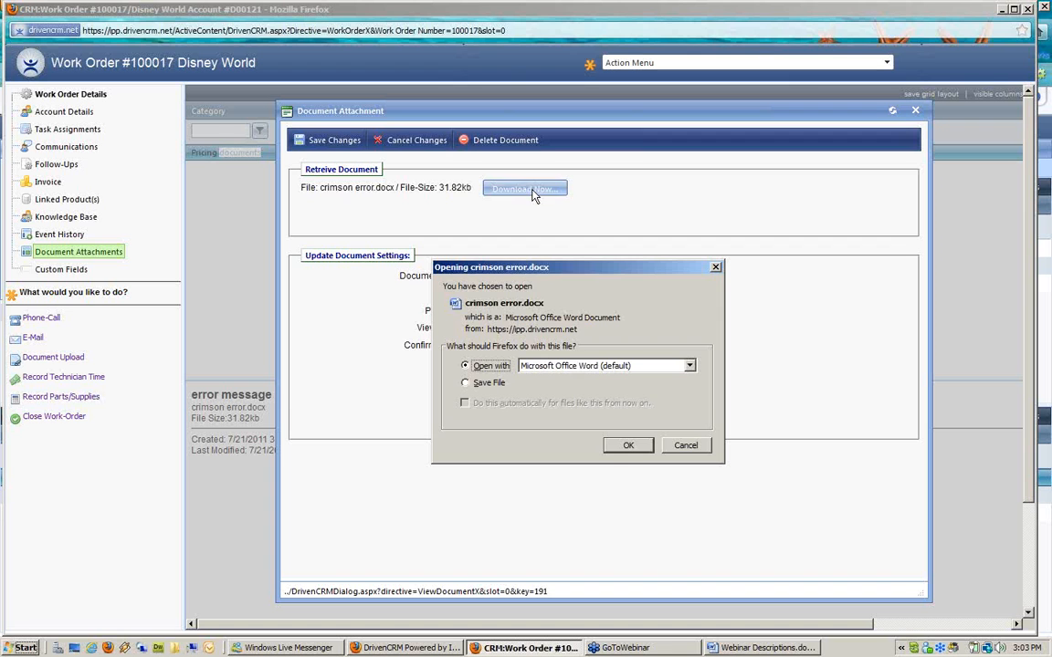
{"action": "left_click", "coordinate": [629, 446]}
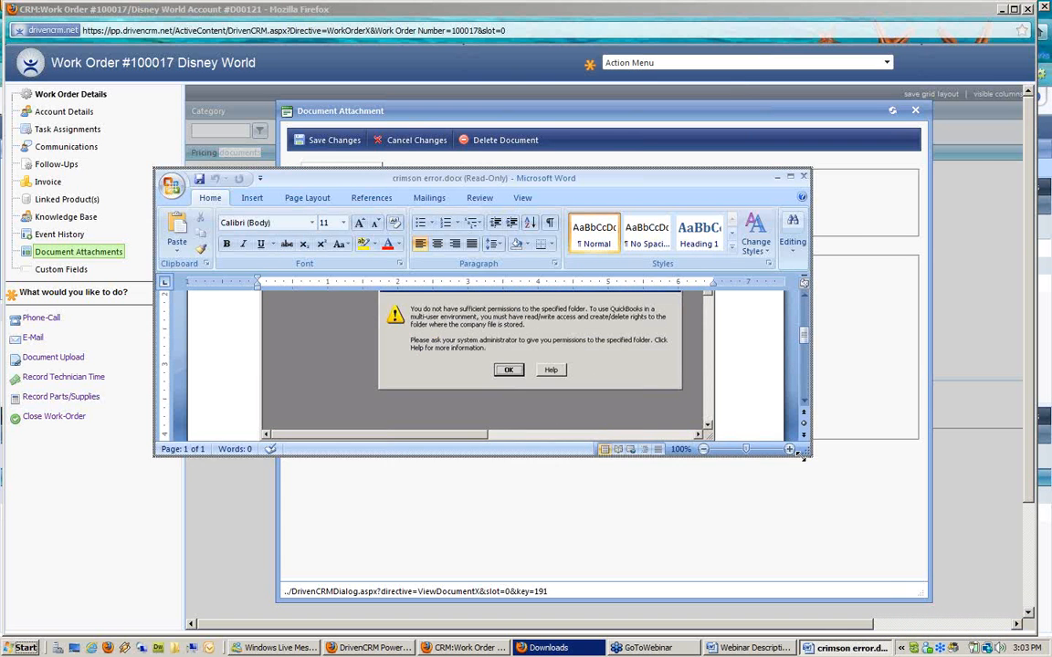
{"action": "left_click_drag", "start_coordinate": [808, 451], "coordinate": [910, 590]}
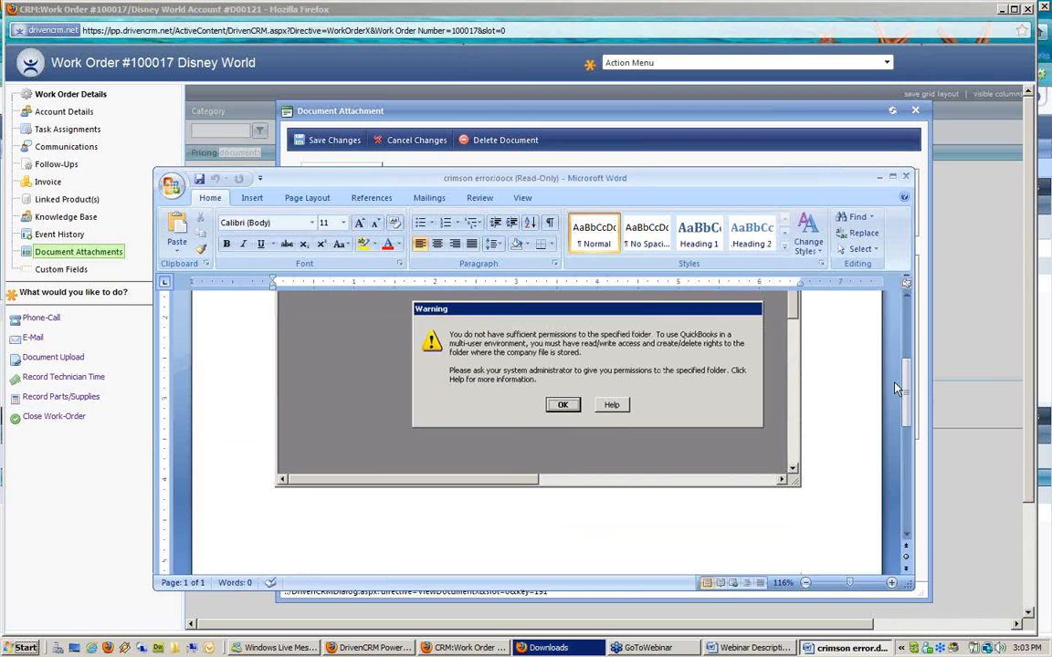
{"action": "left_click", "coordinate": [905, 178]}
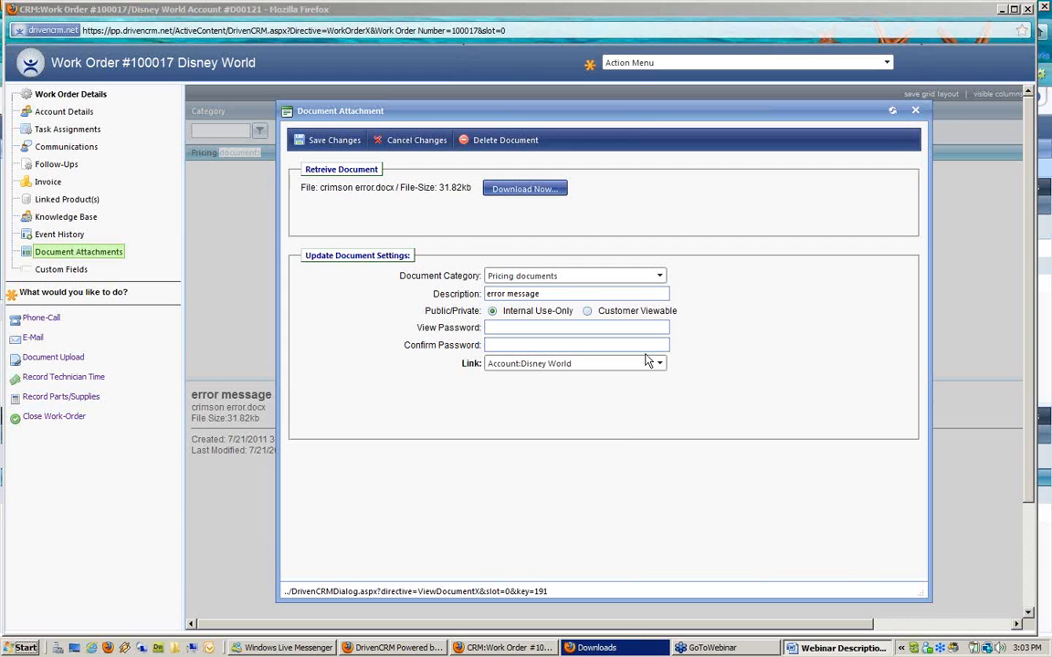
- Close the document attachment record, clear the browser's download list and close the downloads window
{"action": "left_click", "coordinate": [915, 111]}
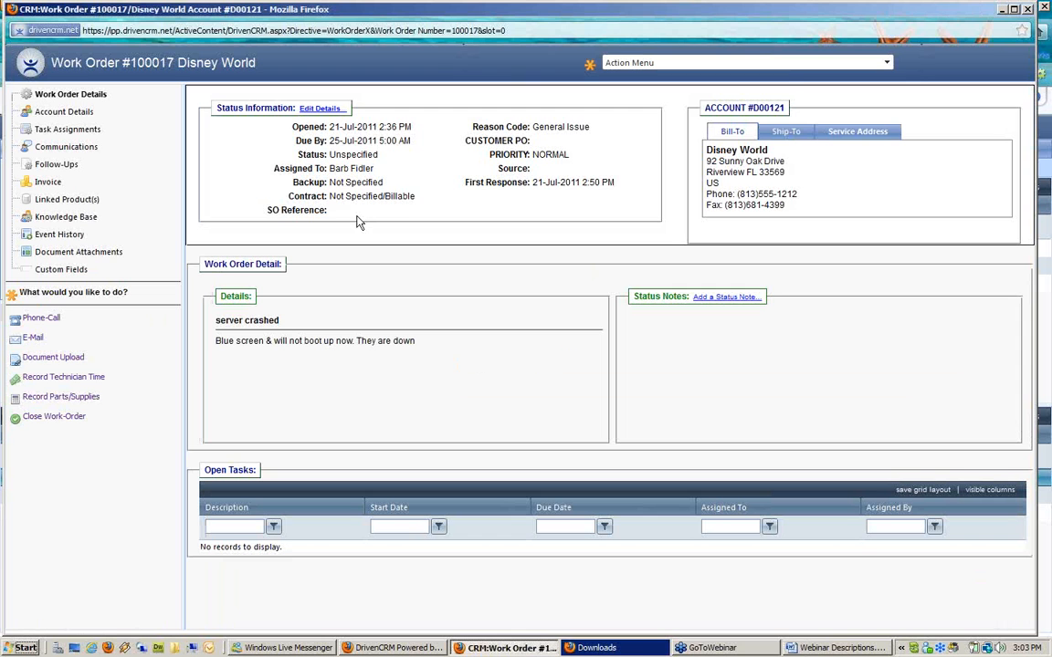
{"action": "left_click", "coordinate": [593, 648]}
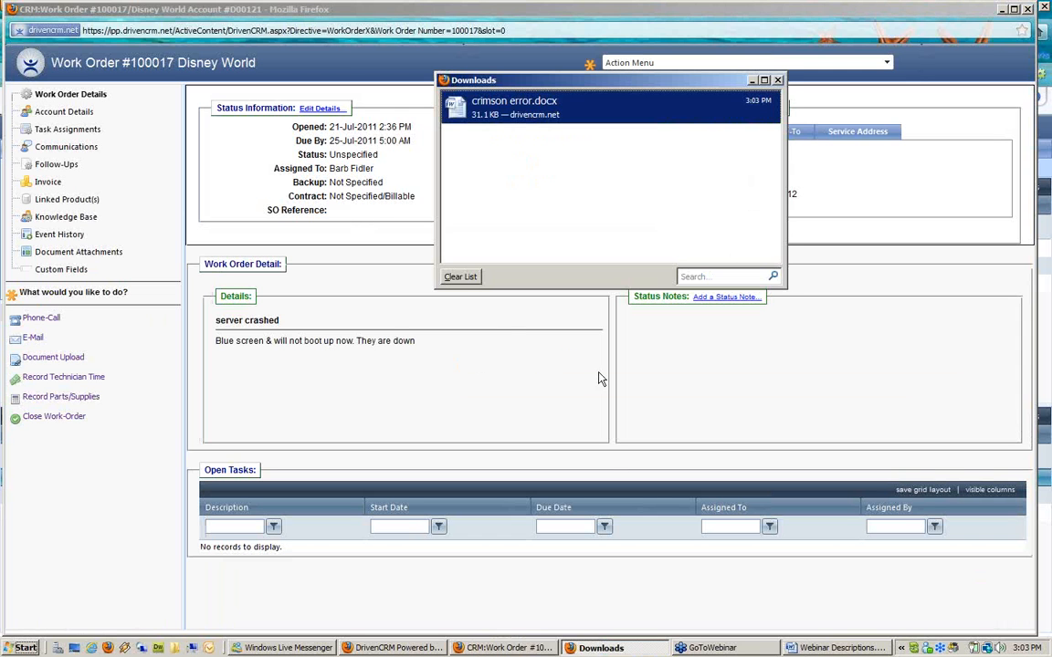
{"action": "left_click", "coordinate": [461, 276]}
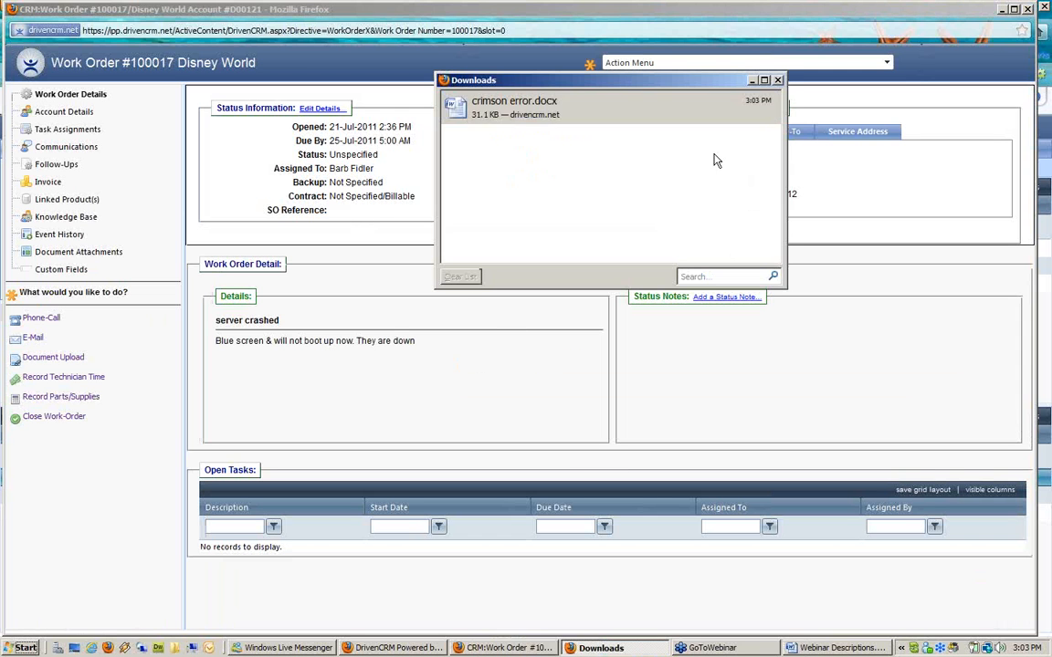
{"action": "left_click", "coordinate": [778, 81]}
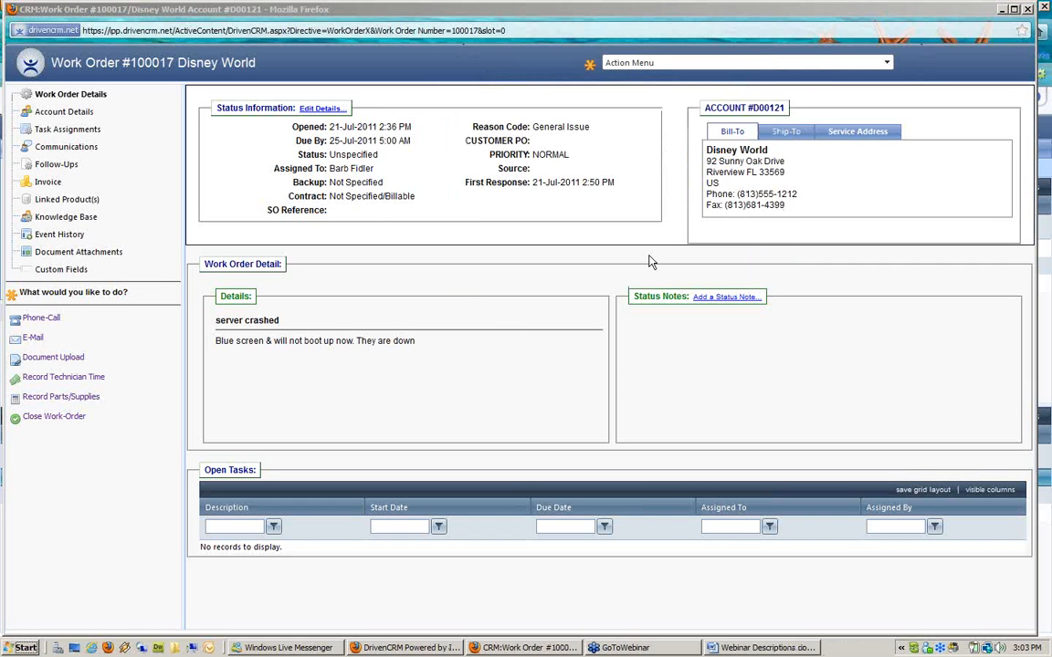
- Start a parts and supplies record for the work order and select the keyboard:keyboard inventory item
{"action": "left_click", "coordinate": [59, 398]}
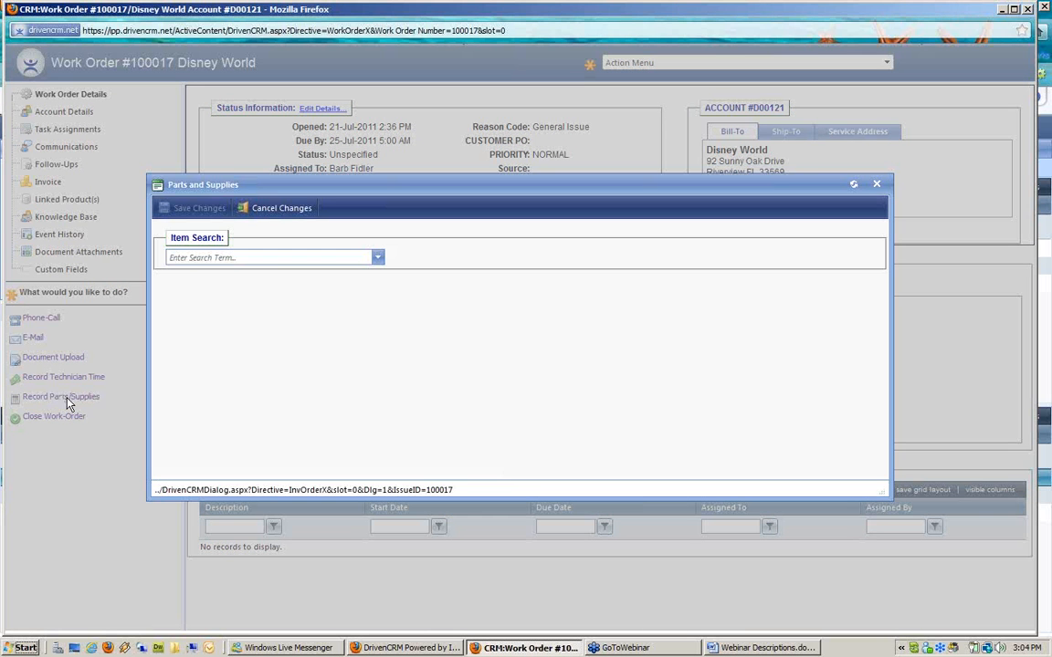
{"action": "left_click", "coordinate": [279, 256]}
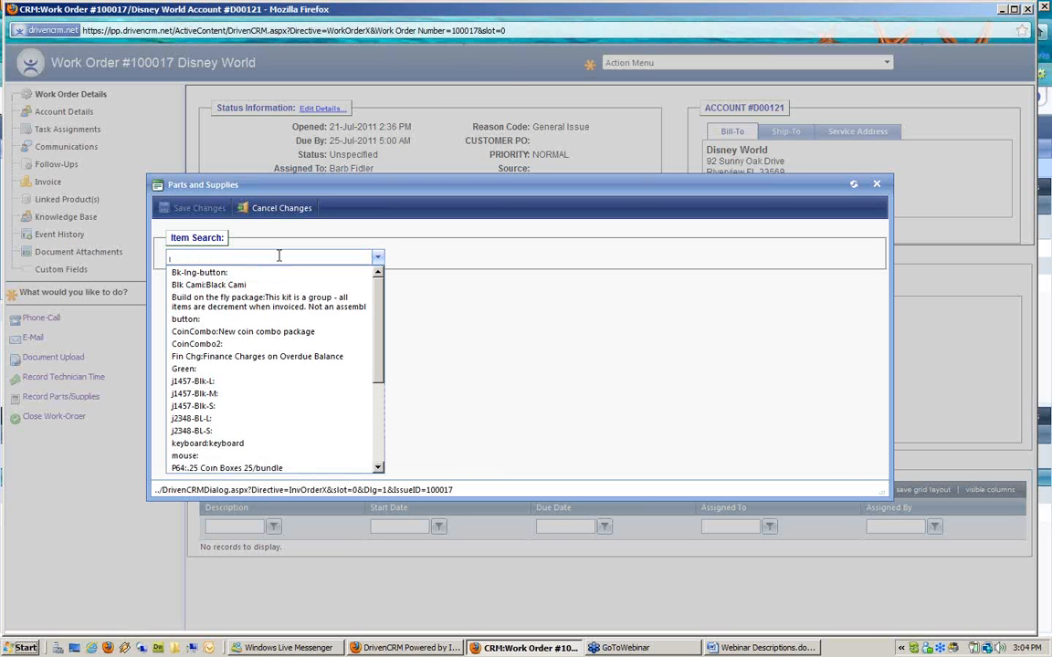
{"action": "type", "text": "har"}
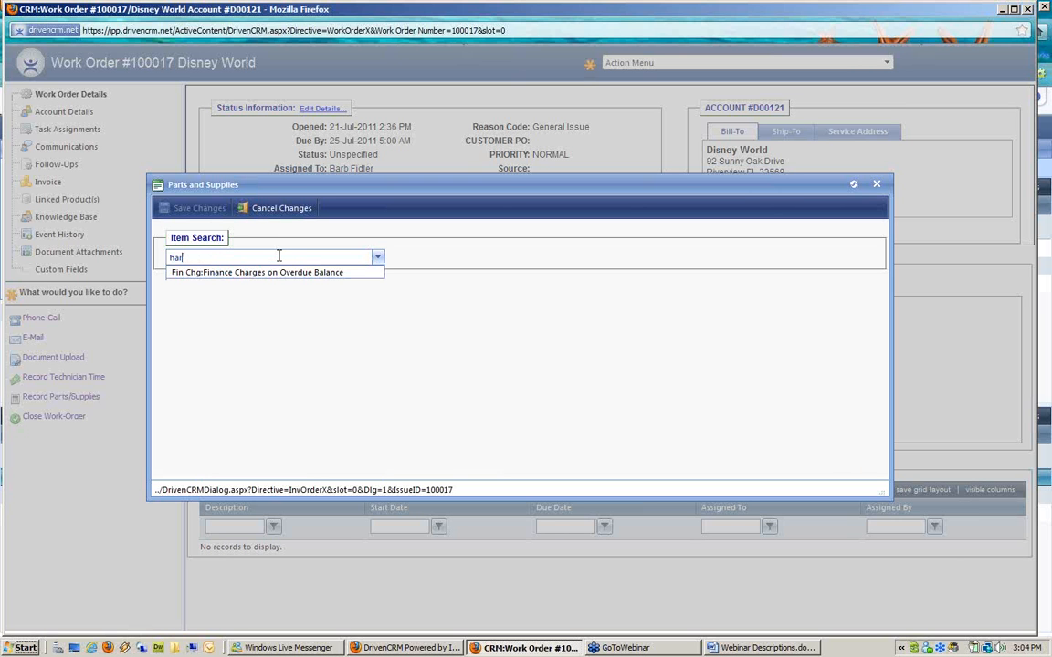
{"action": "key", "text": "BackSpace"}
{"action": "key", "text": "BackSpace"}
{"action": "key", "text": "BackSpace"}
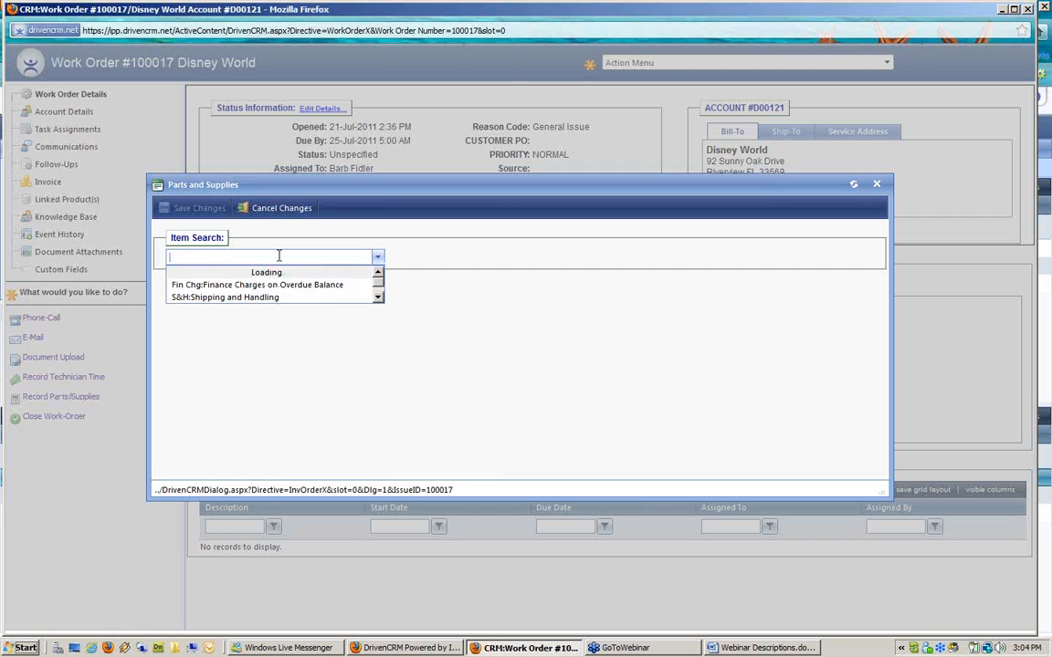
{"action": "type", "text": "keyboard keyboard"}
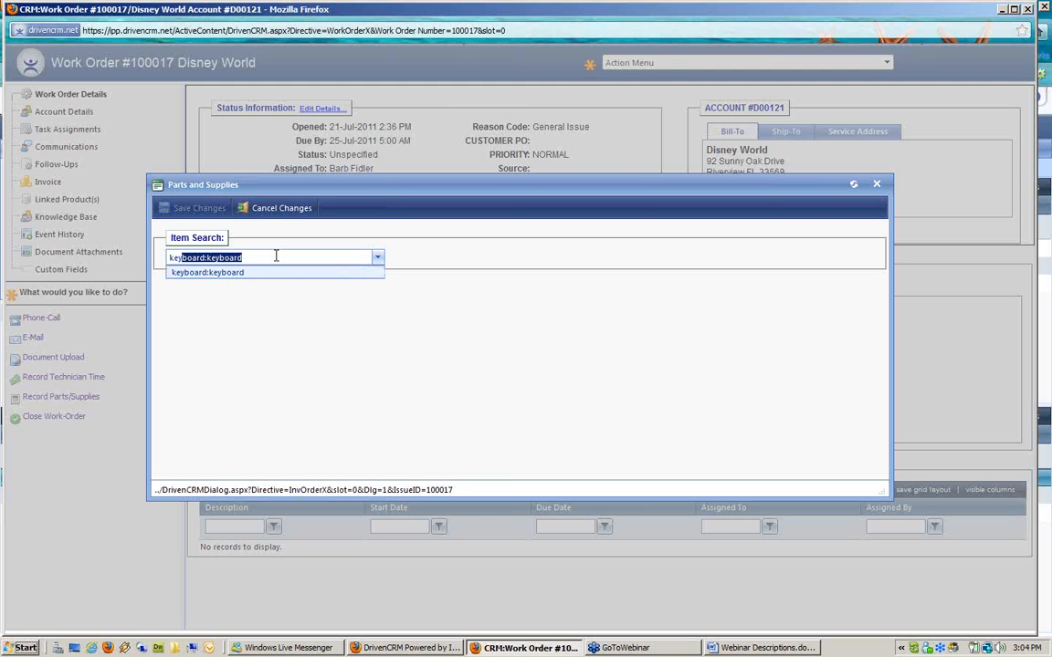
{"action": "left_click", "coordinate": [193, 274]}
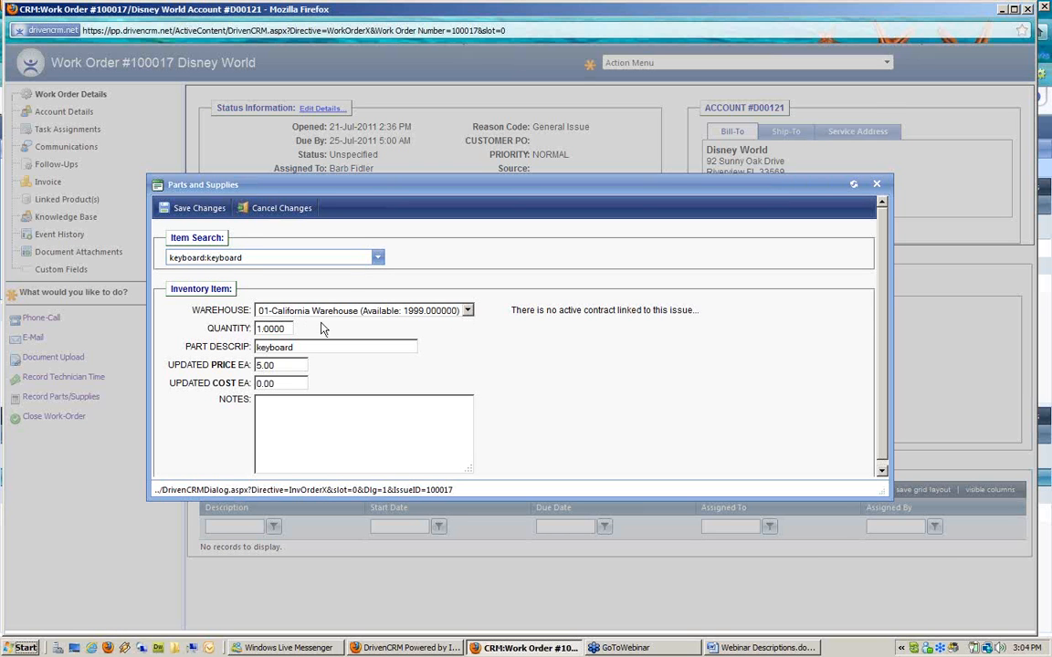
- Set the keyboard's warehouse to 00-Default Warehouse, updated cost to 3.25 and notes to "wireless keyboard", and save the part record
{"action": "left_click", "coordinate": [411, 315]}
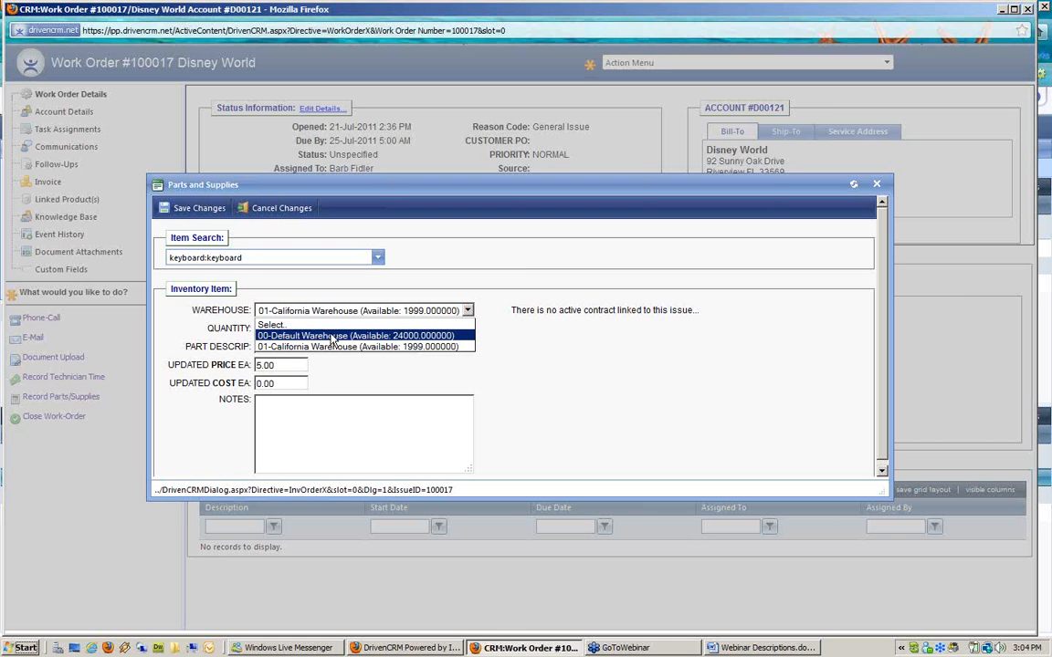
{"action": "left_click", "coordinate": [332, 336]}
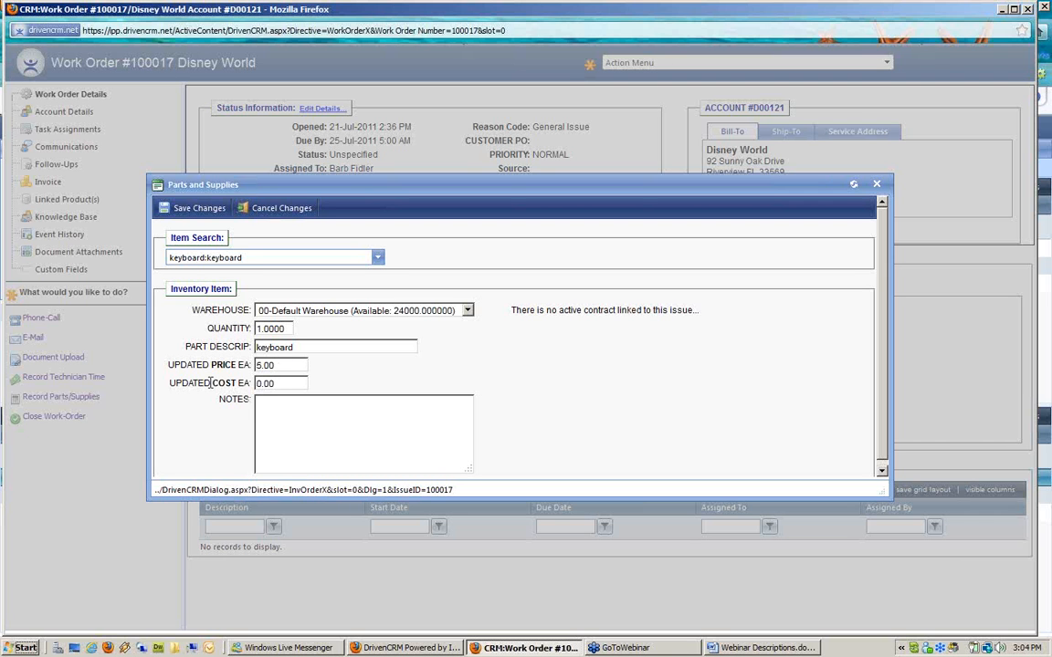
{"action": "double_click", "coordinate": [270, 385]}
{"action": "type", "text": "3.25"}
{"action": "left_click", "coordinate": [263, 406]}
{"action": "type", "text": "wireless keyboard"}
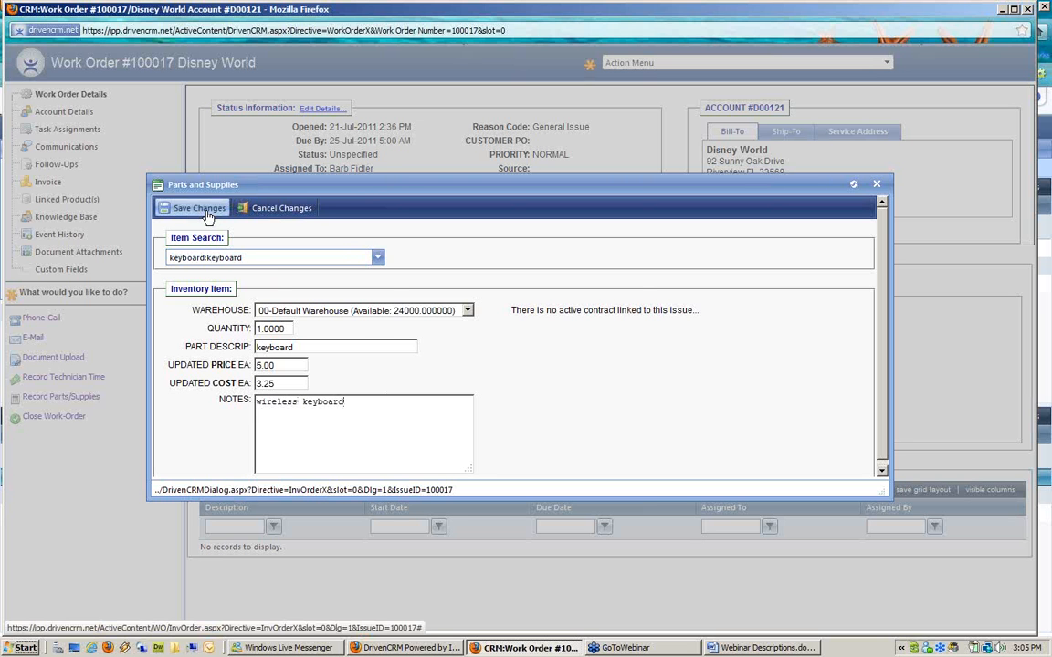
{"action": "left_click", "coordinate": [176, 208]}
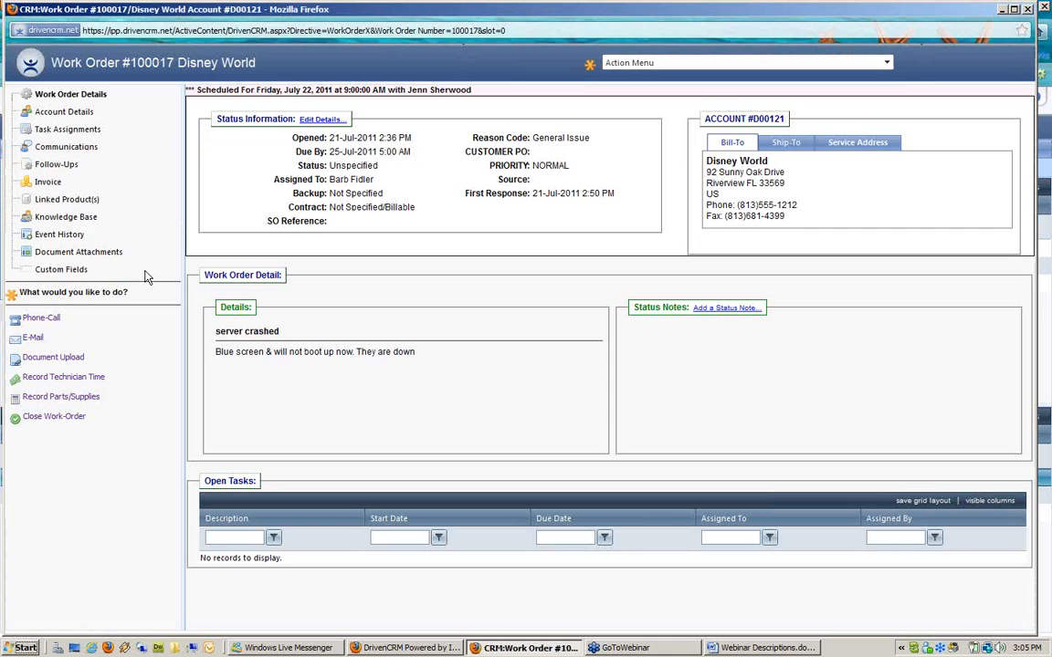
- Review the work order invoice, checking the keyboard line item and the total due
{"action": "left_click", "coordinate": [53, 183]}
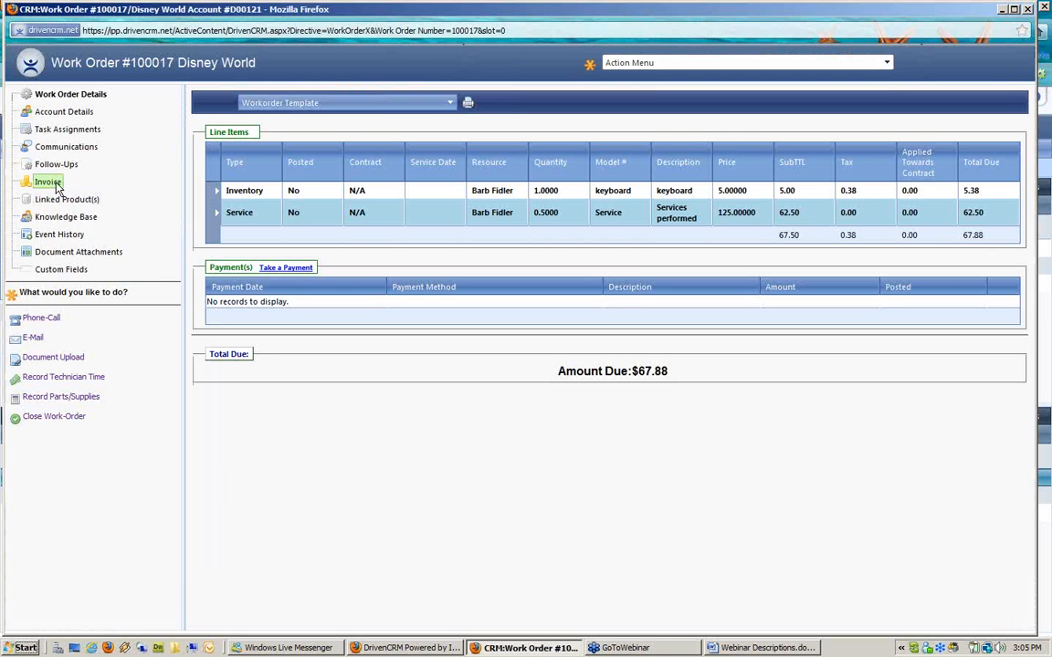
{"action": "left_click", "coordinate": [274, 192]}
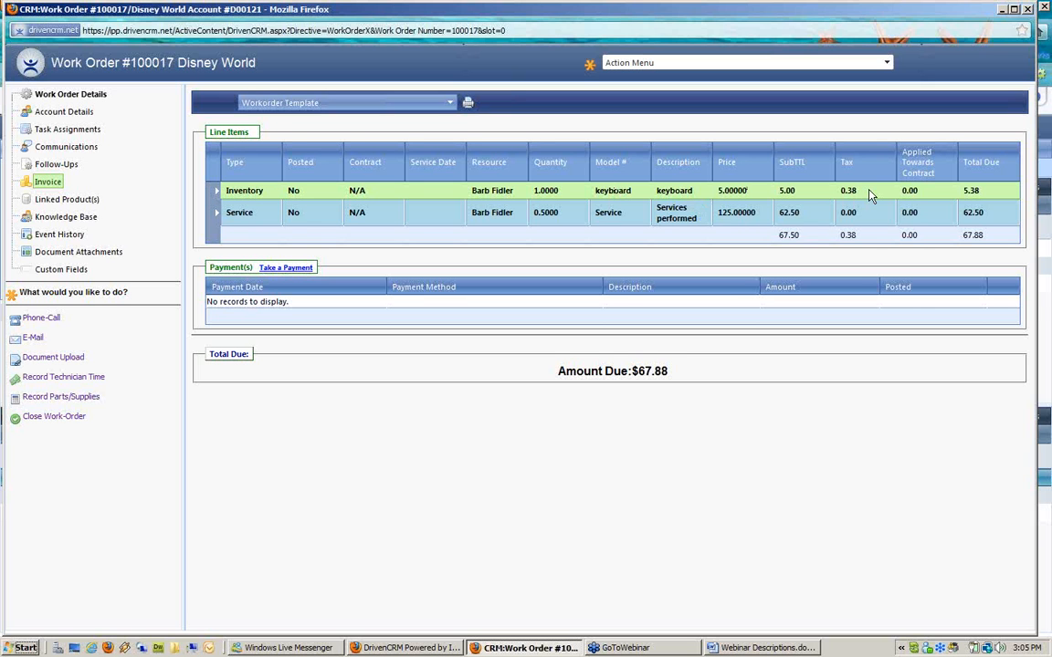
{"action": "double_click", "coordinate": [970, 235]}
{"action": "left_click", "coordinate": [89, 490]}
{"action": "left_click", "coordinate": [69, 399]}
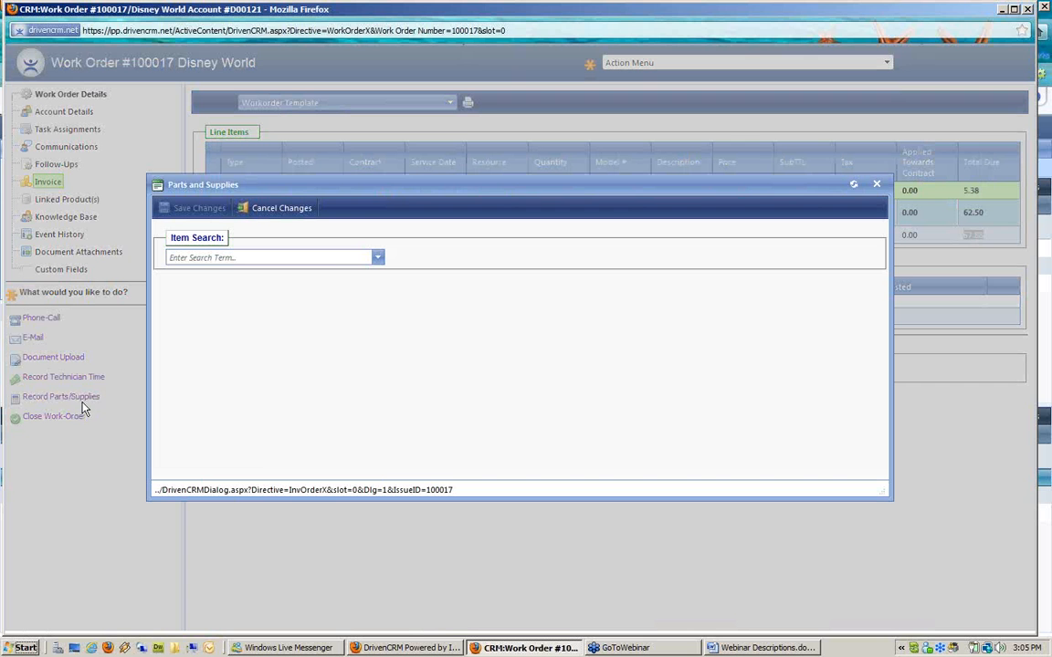
{"action": "left_click", "coordinate": [327, 259]}
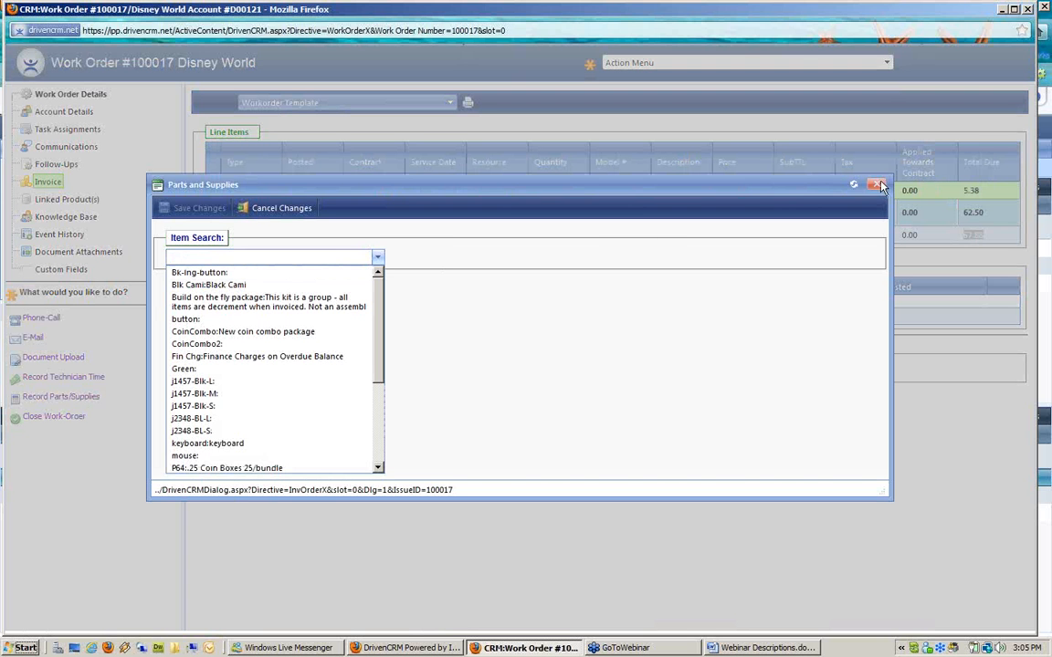
{"action": "left_click", "coordinate": [878, 186]}
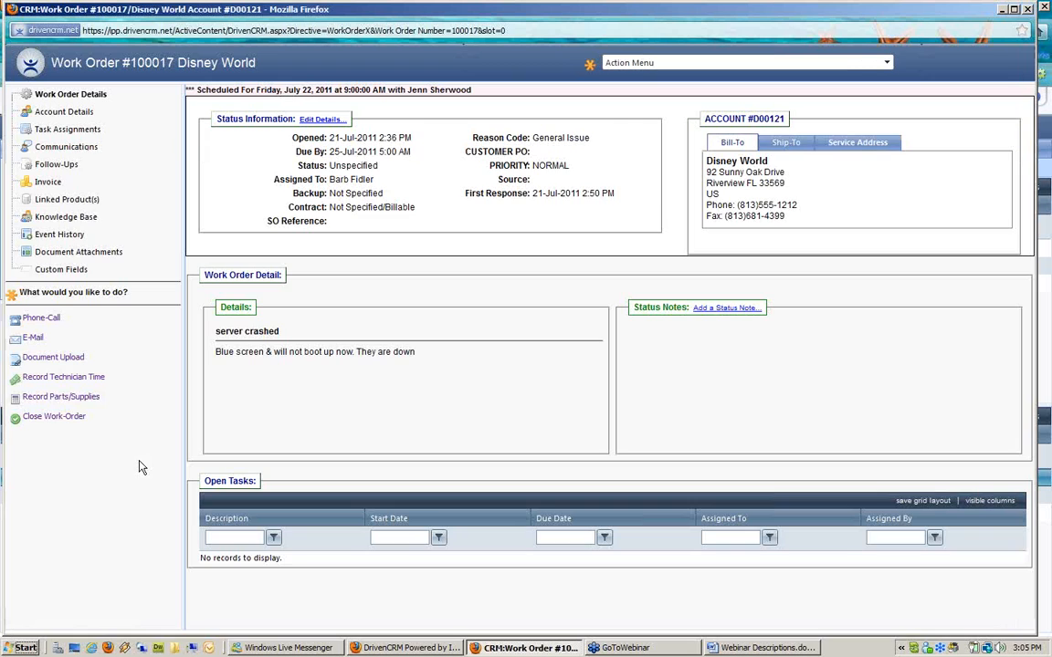
- Start a technician time entry for the work order, running on 22-Jul-2011 from 09:00 AM to 11:30 AM
{"action": "left_click", "coordinate": [79, 379]}
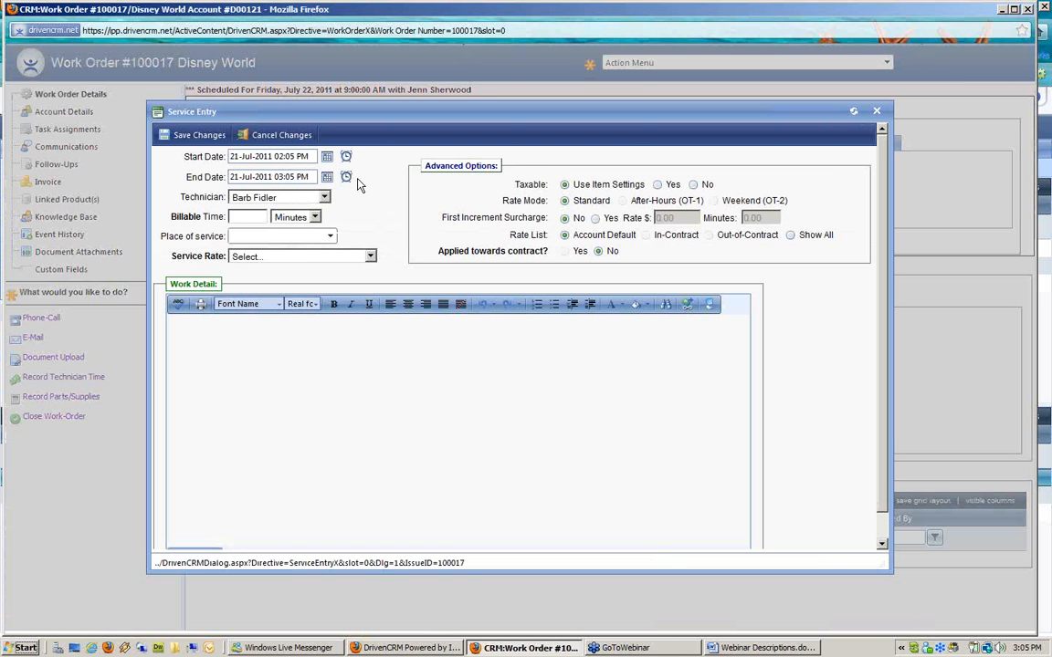
{"action": "left_click", "coordinate": [327, 156]}
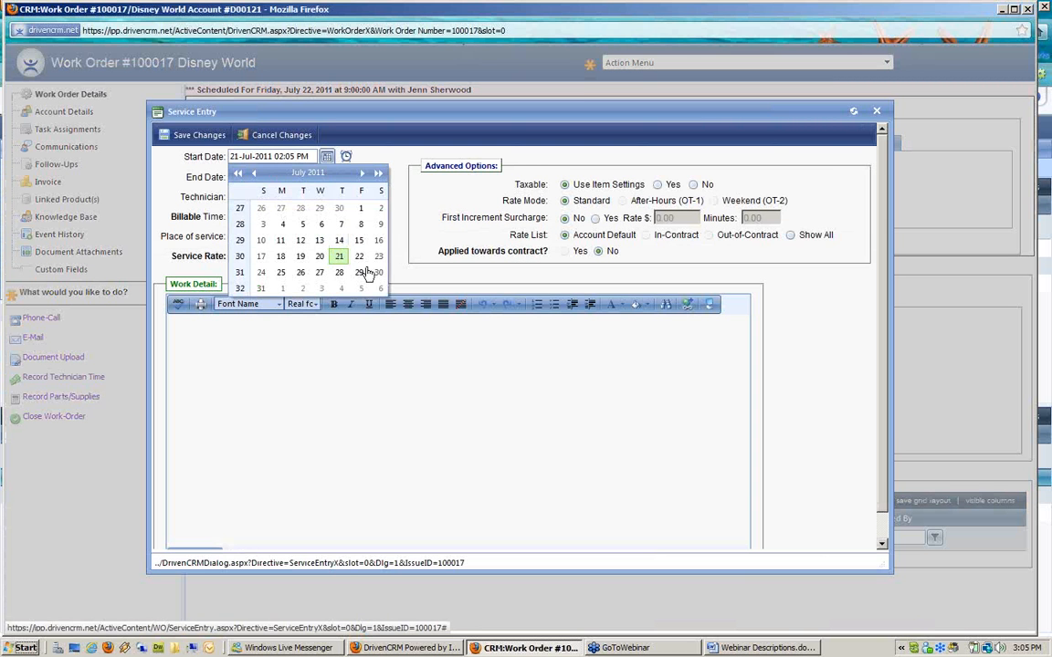
{"action": "left_click", "coordinate": [359, 256]}
{"action": "left_click", "coordinate": [346, 156]}
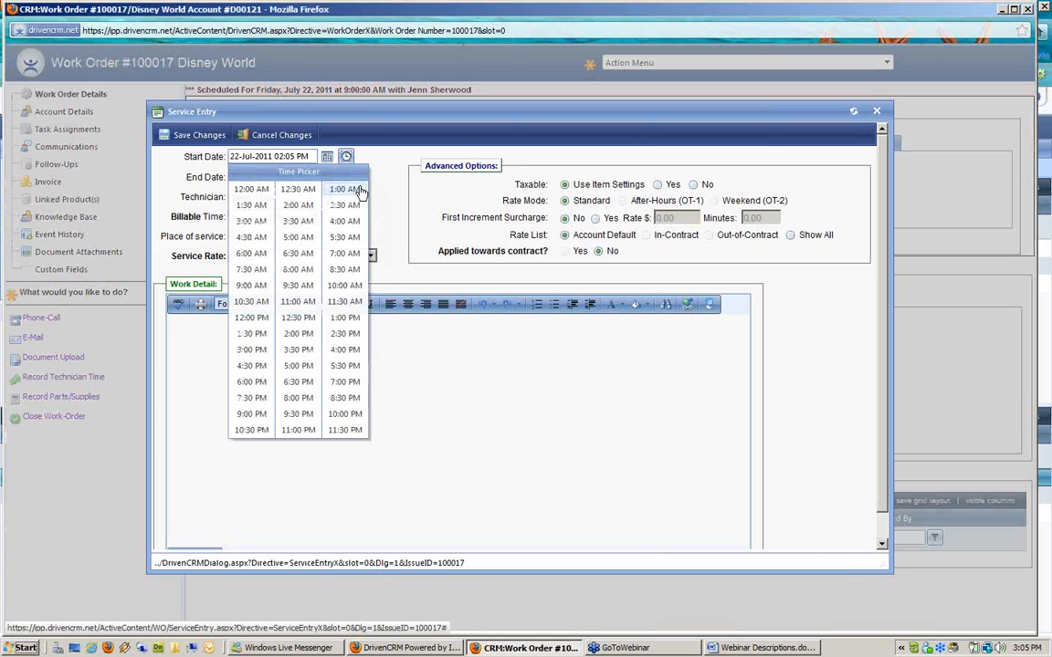
{"action": "left_click", "coordinate": [263, 282]}
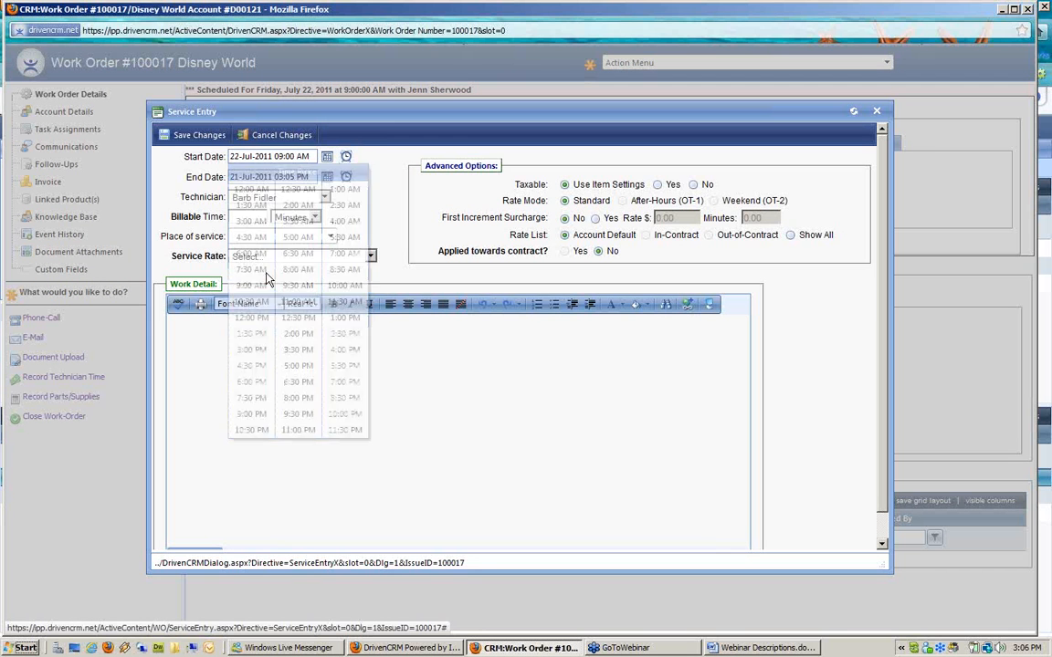
{"action": "left_click", "coordinate": [327, 176]}
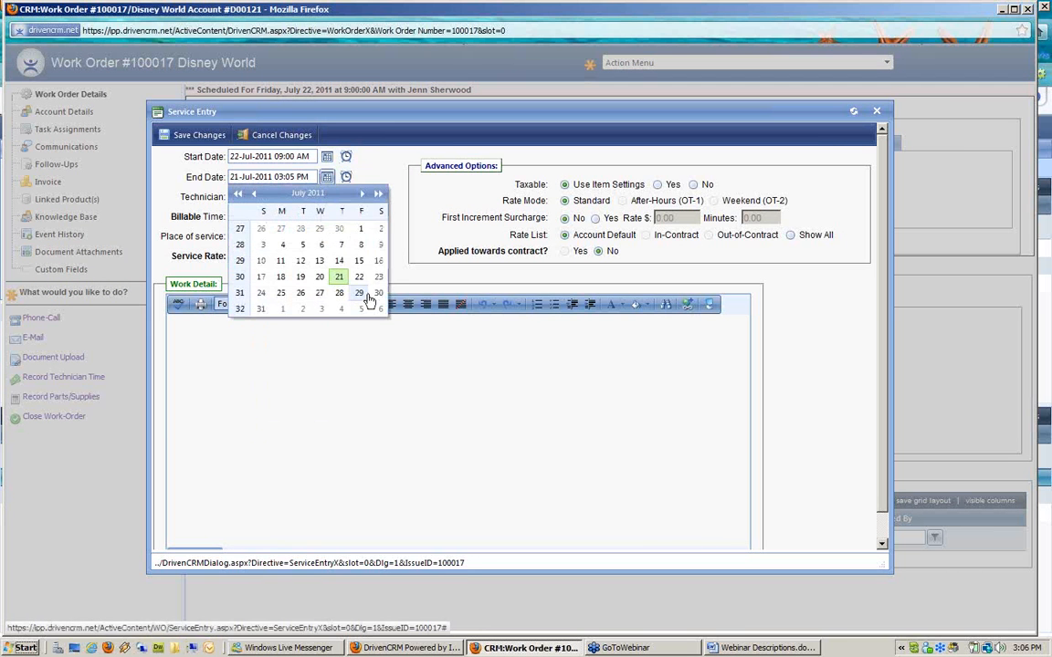
{"action": "left_click", "coordinate": [359, 276]}
{"action": "left_click", "coordinate": [346, 176]}
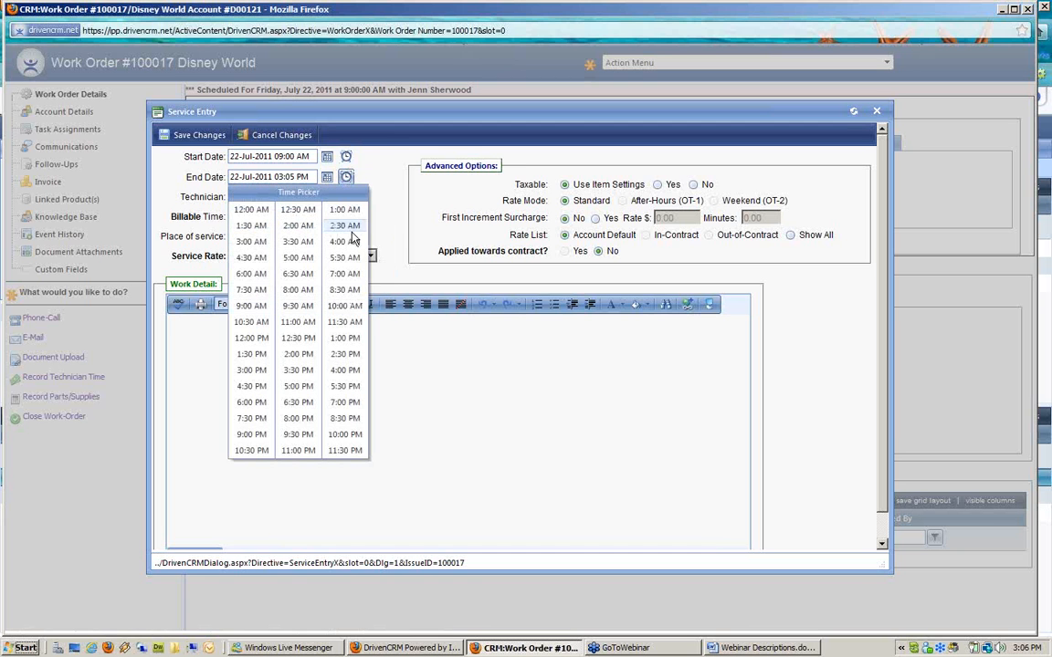
{"action": "left_click", "coordinate": [342, 322]}
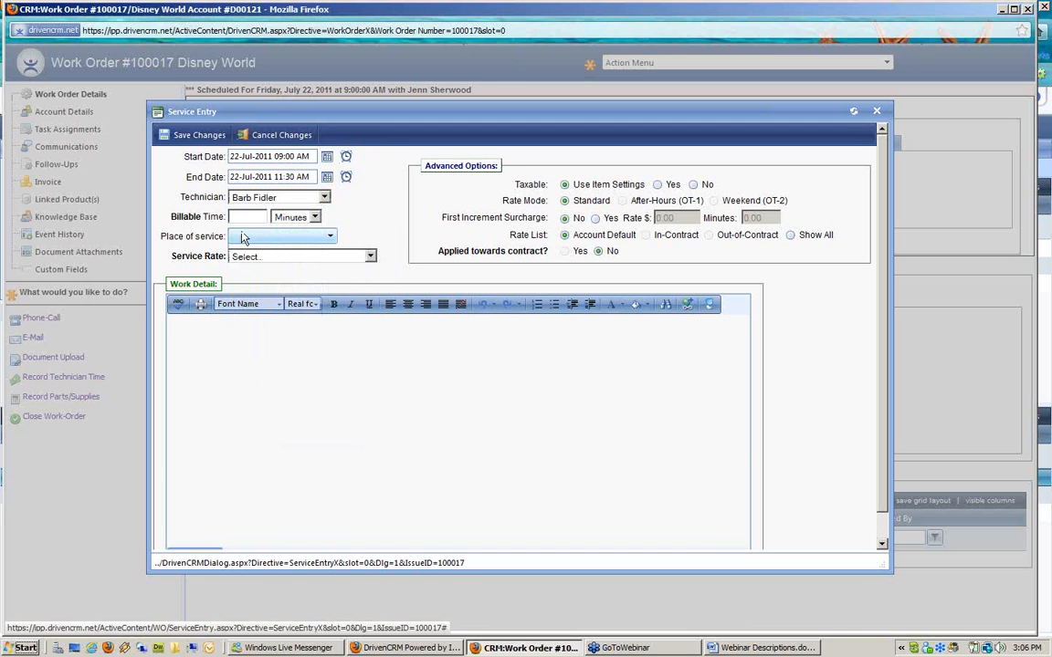
- Assign the entry to the scheduled technician with 2.5 hours of billable time at the On Site labor ($200.00/Hr) service rate
{"action": "left_click", "coordinate": [243, 196]}
{"action": "left_click", "coordinate": [267, 229]}
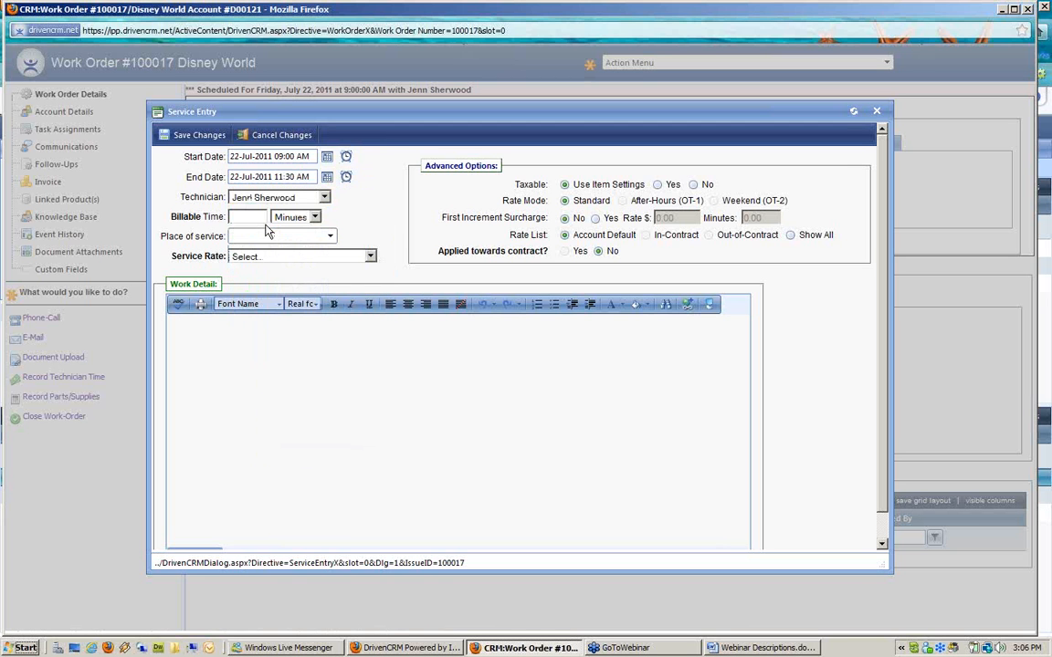
{"action": "left_click", "coordinate": [247, 218]}
{"action": "left_click", "coordinate": [262, 237]}
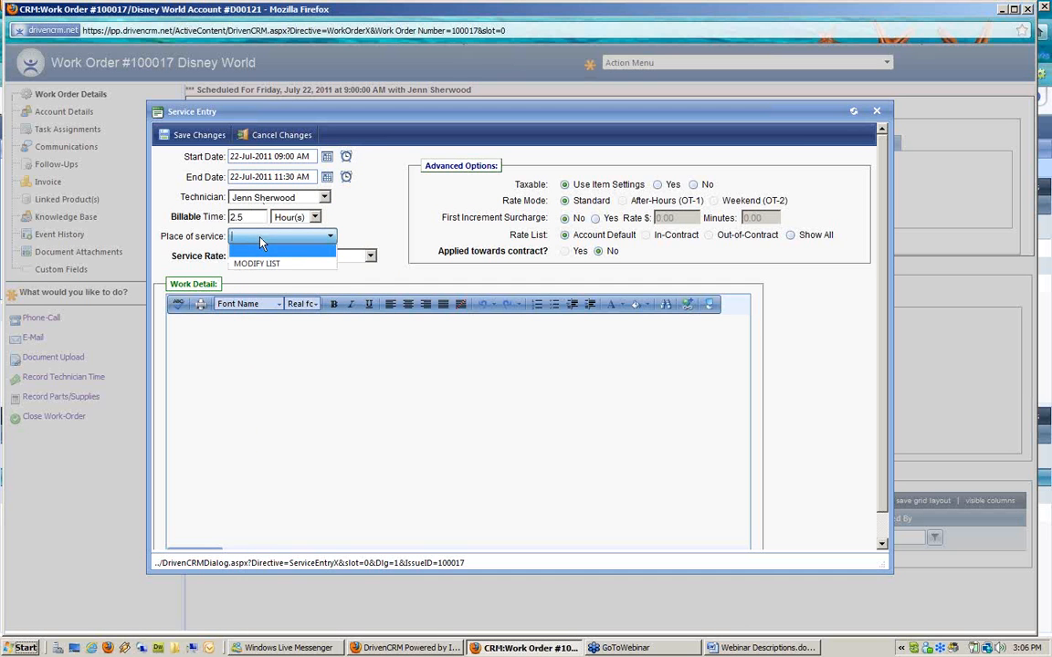
{"action": "left_click", "coordinate": [362, 234]}
{"action": "left_click", "coordinate": [364, 258]}
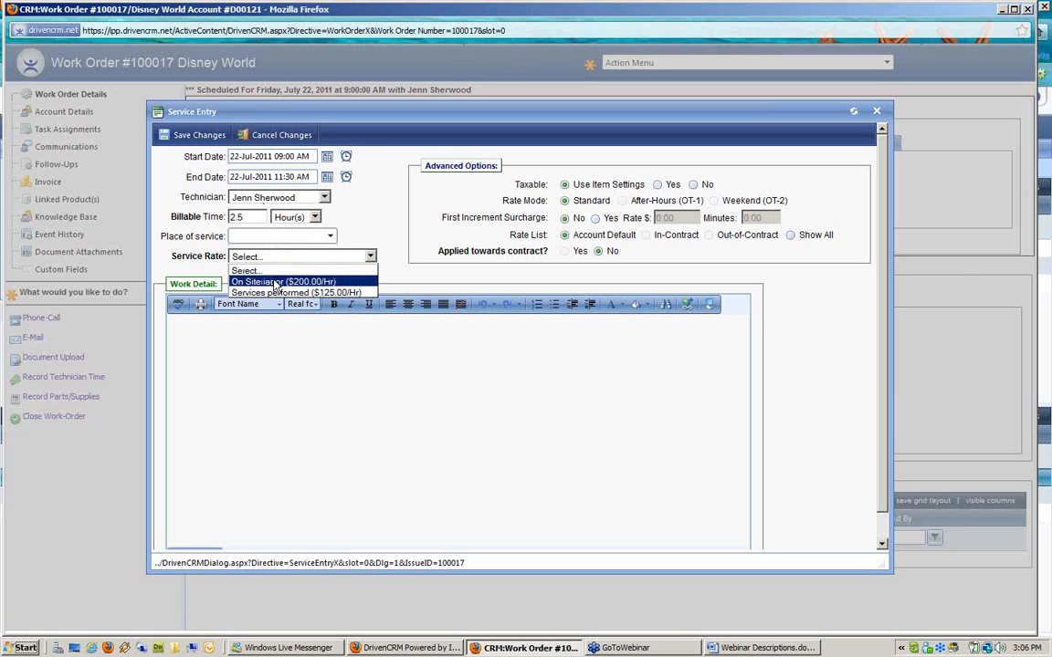
{"action": "left_click", "coordinate": [277, 282]}
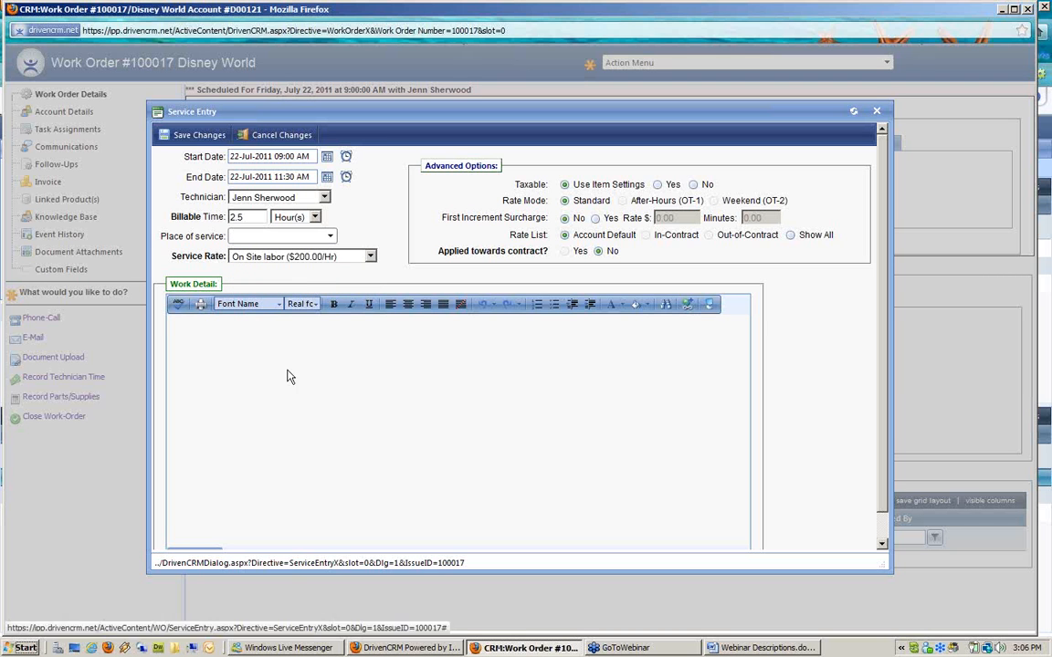
- Save the time entry with the work detail "replaced hard drive & cleaned server" and review the work order invoice
{"action": "left_click", "coordinate": [284, 323]}
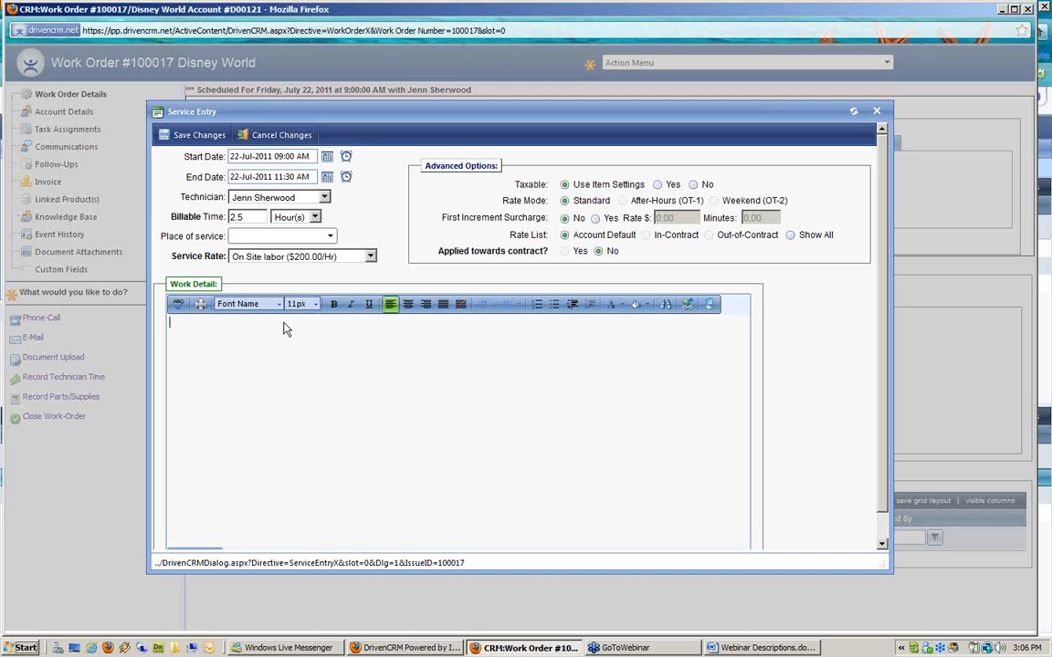
{"action": "type", "text": "replaced he"}
{"action": "key", "text": "BackSpace"}
{"action": "type", "text": "ard drive & cleaned server"}
{"action": "left_click", "coordinate": [197, 135]}
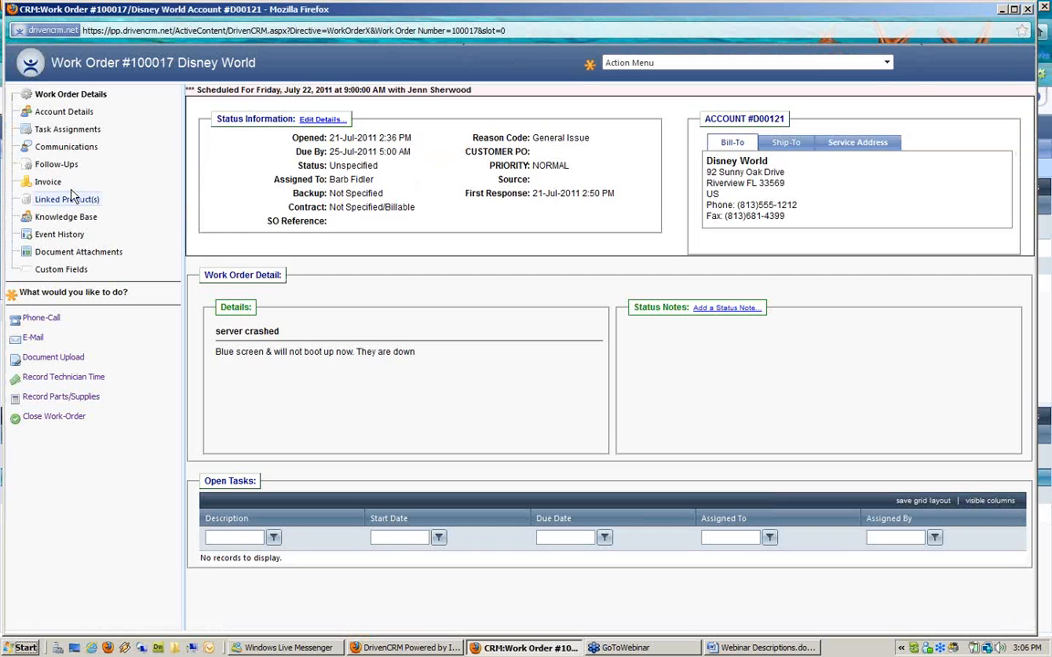
{"action": "left_click", "coordinate": [48, 181]}
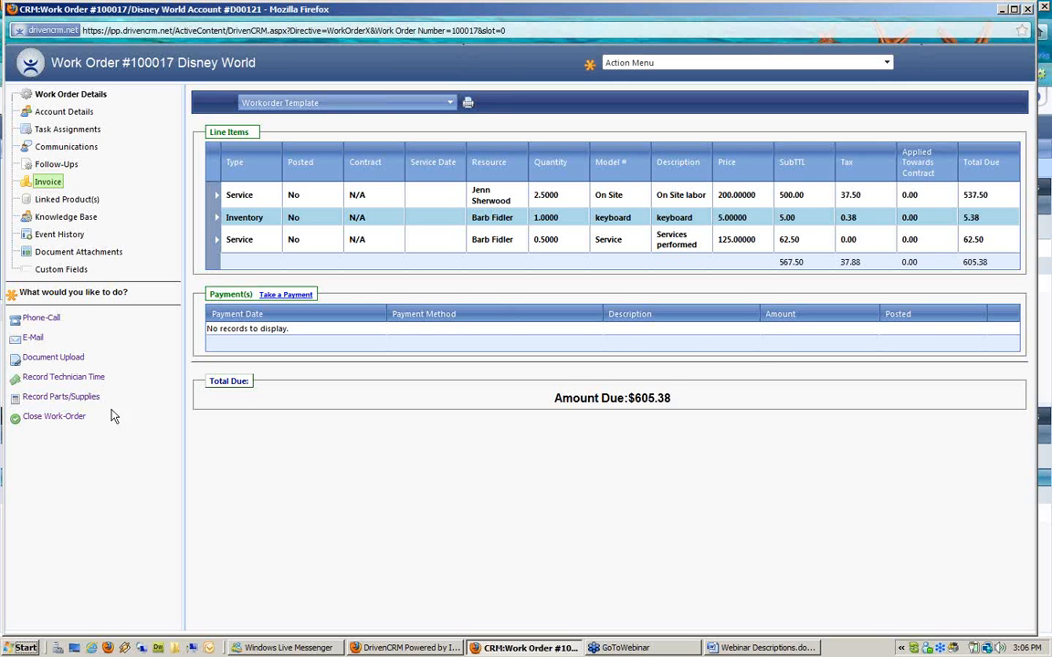
- Start the work order closeout, enter the customer's PO number and check the invoice total
{"action": "left_click", "coordinate": [52, 418]}
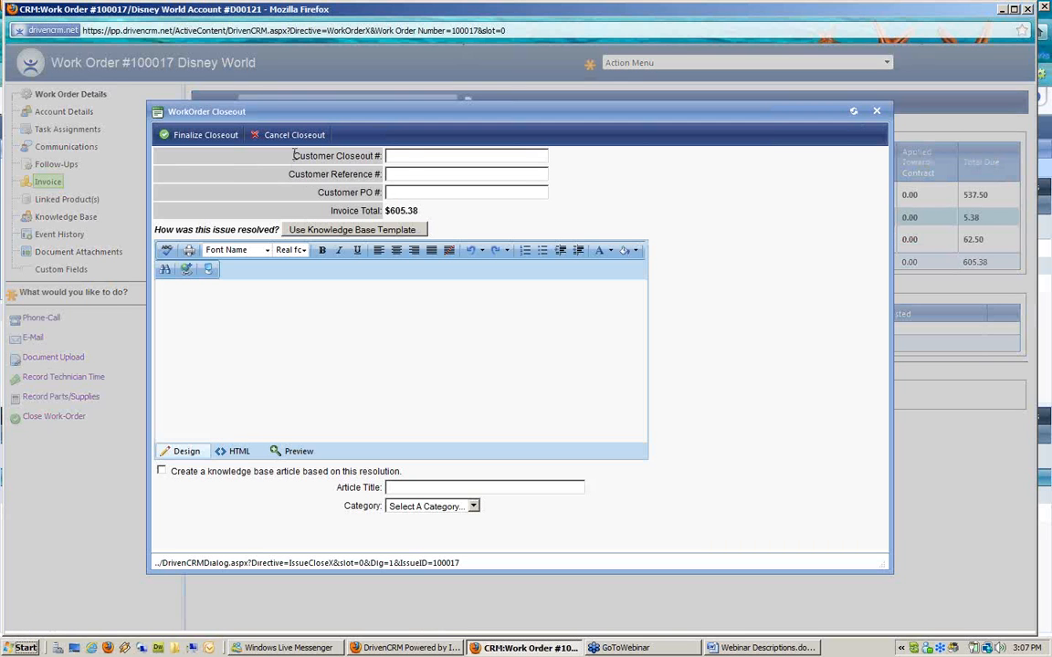
{"action": "left_click_drag", "start_coordinate": [293, 155], "coordinate": [410, 167]}
{"action": "left_click", "coordinate": [397, 154]}
{"action": "left_click_drag", "start_coordinate": [332, 170], "coordinate": [394, 173]}
{"action": "left_click", "coordinate": [393, 176]}
{"action": "left_click", "coordinate": [397, 195]}
{"action": "type", "text": "4654y7"}
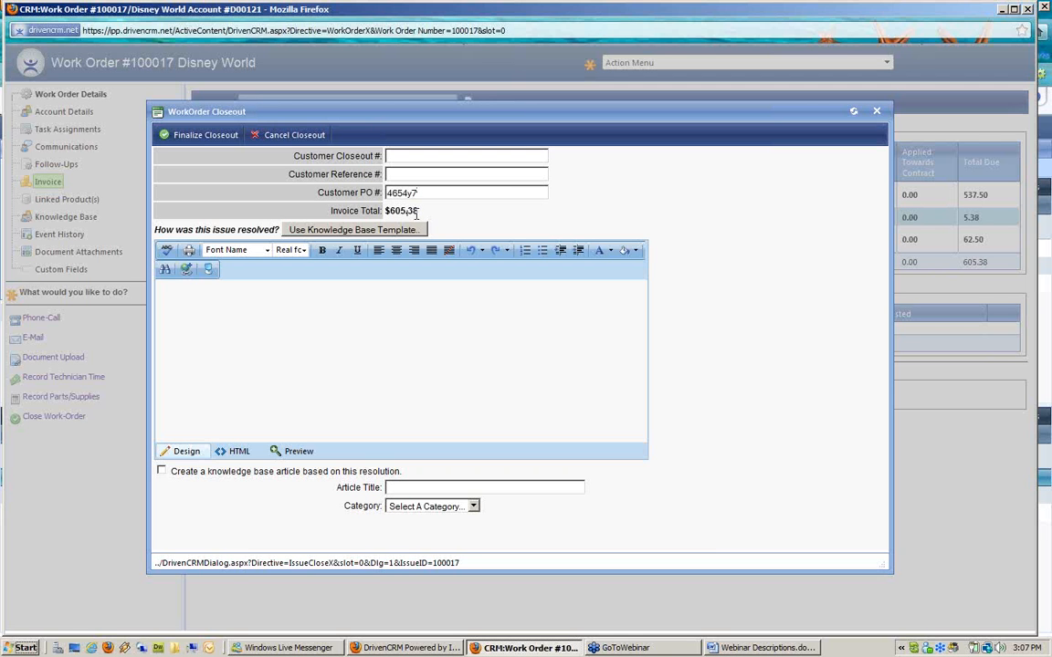
{"action": "left_click_drag", "start_coordinate": [415, 212], "coordinate": [378, 210]}
- Enter the resolution "replaced hard drive" and finalize the work order closeout without a follow-up
{"action": "left_click", "coordinate": [240, 299]}
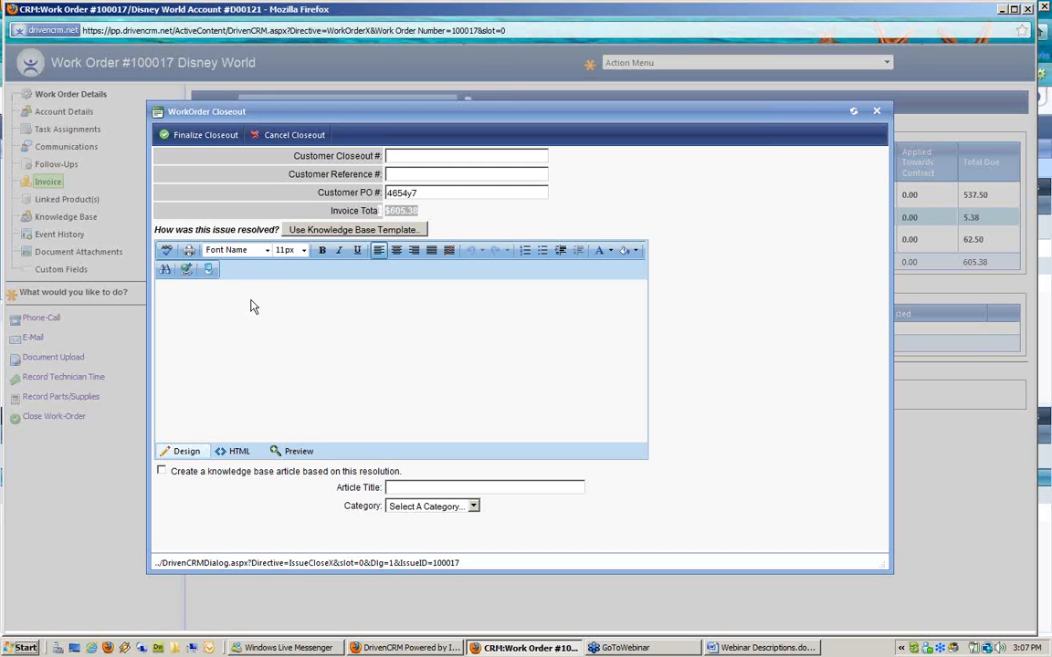
{"action": "type", "text": "eplaced hard drive"}
{"action": "left_click", "coordinate": [226, 137]}
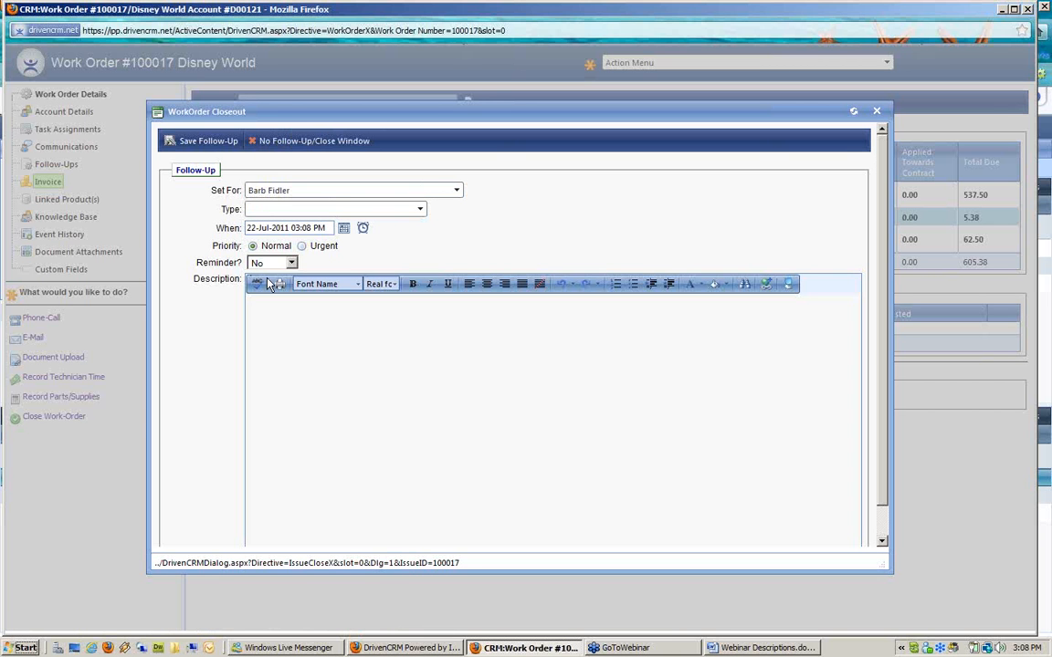
{"action": "left_click", "coordinate": [285, 141]}
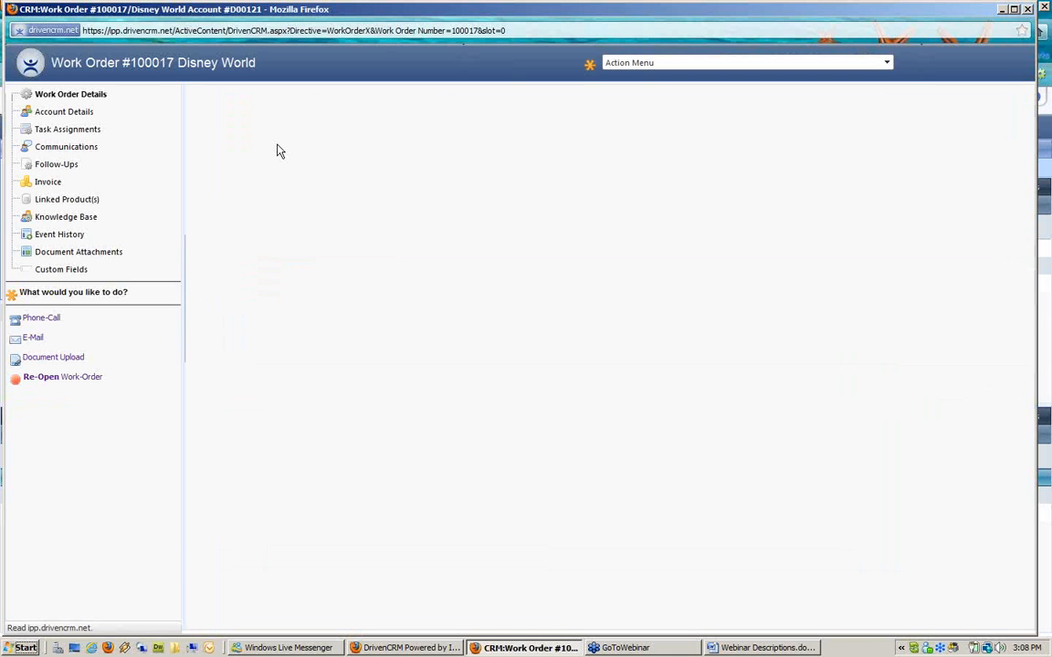
{"action": "left_click_drag", "start_coordinate": [187, 90], "coordinate": [310, 97]}
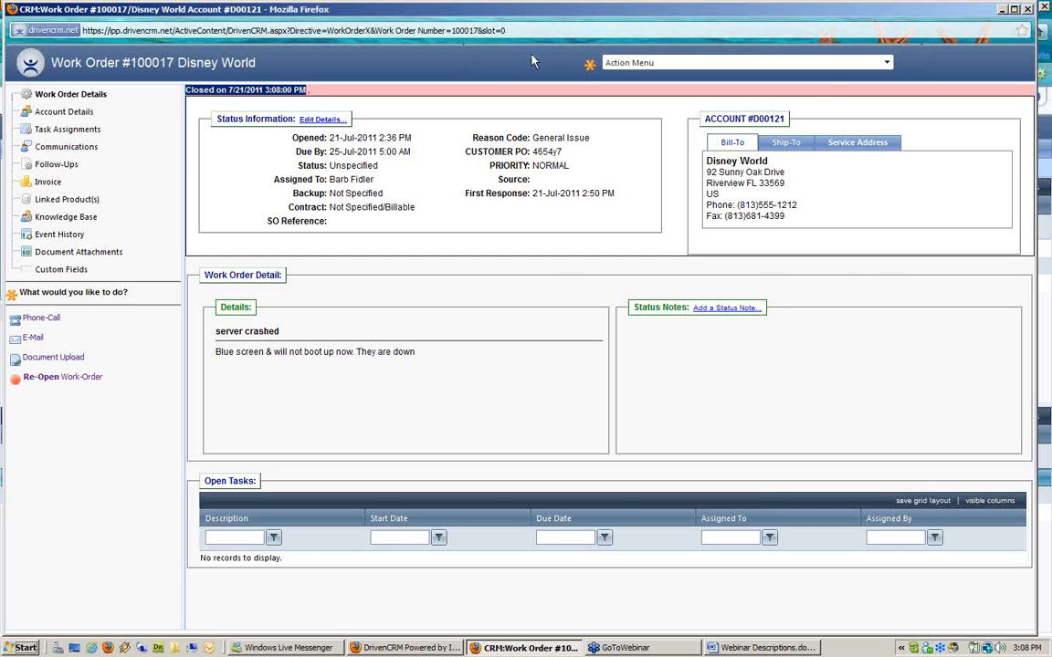
- Close the work order and check the DrivenCRM-to-QuickBooks data sync for work orders waiting to send
{"action": "left_click", "coordinate": [1027, 9]}
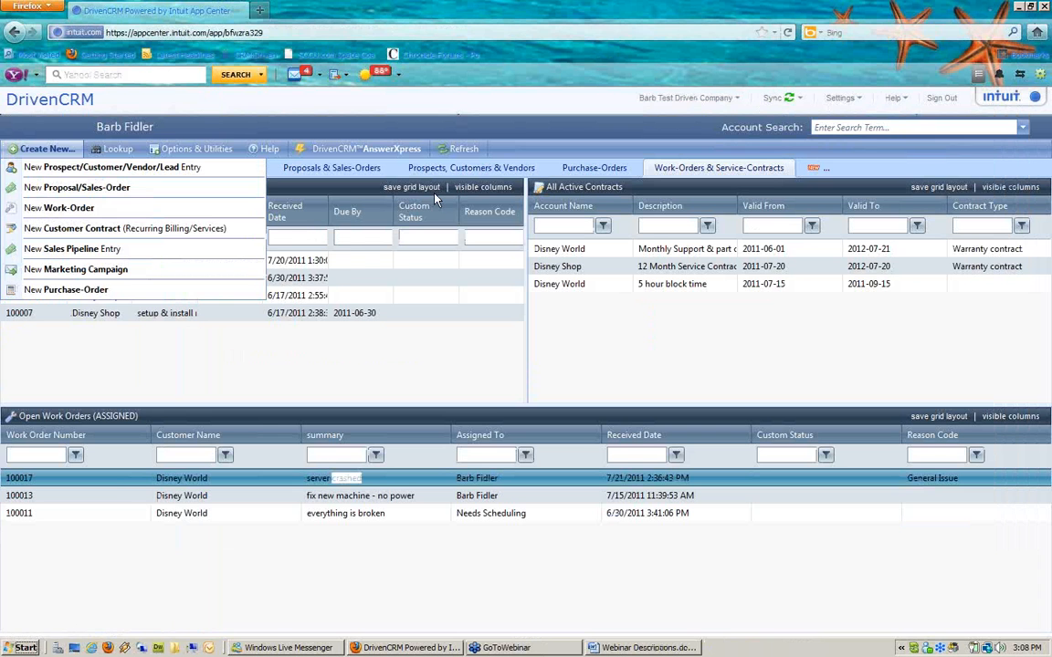
{"action": "left_click", "coordinate": [196, 151]}
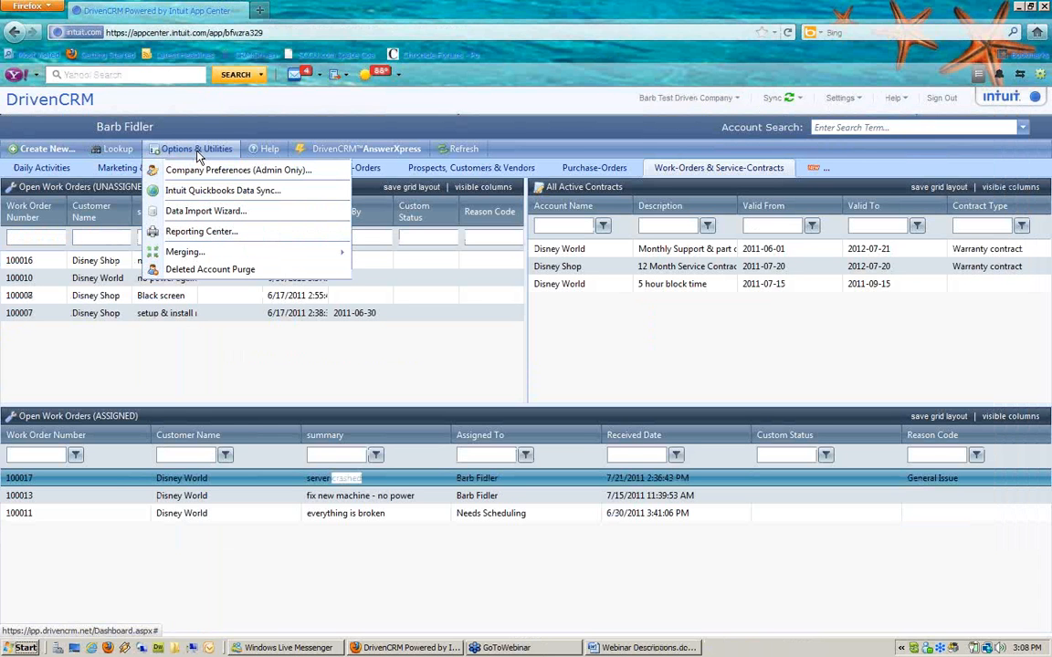
{"action": "left_click", "coordinate": [227, 192]}
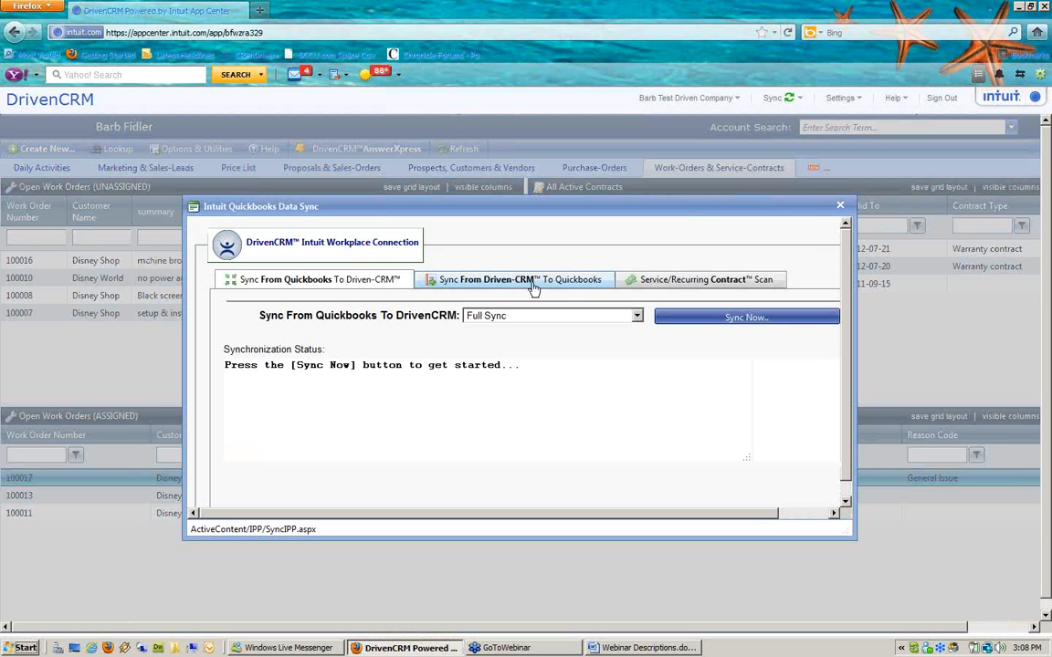
{"action": "left_click", "coordinate": [502, 283]}
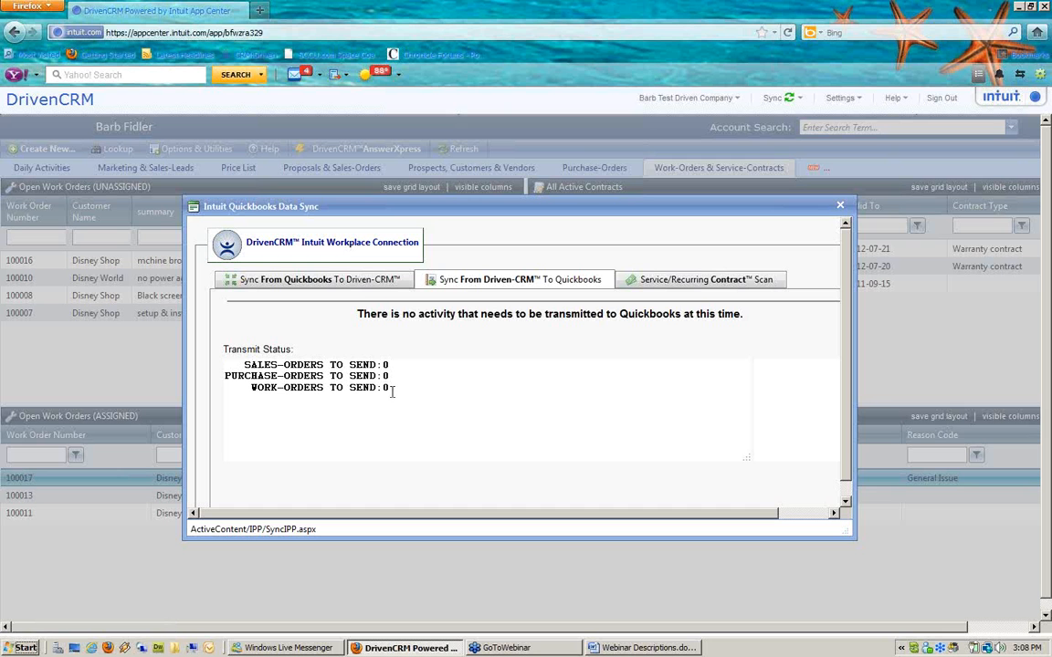
{"action": "left_click_drag", "start_coordinate": [248, 389], "coordinate": [403, 389]}
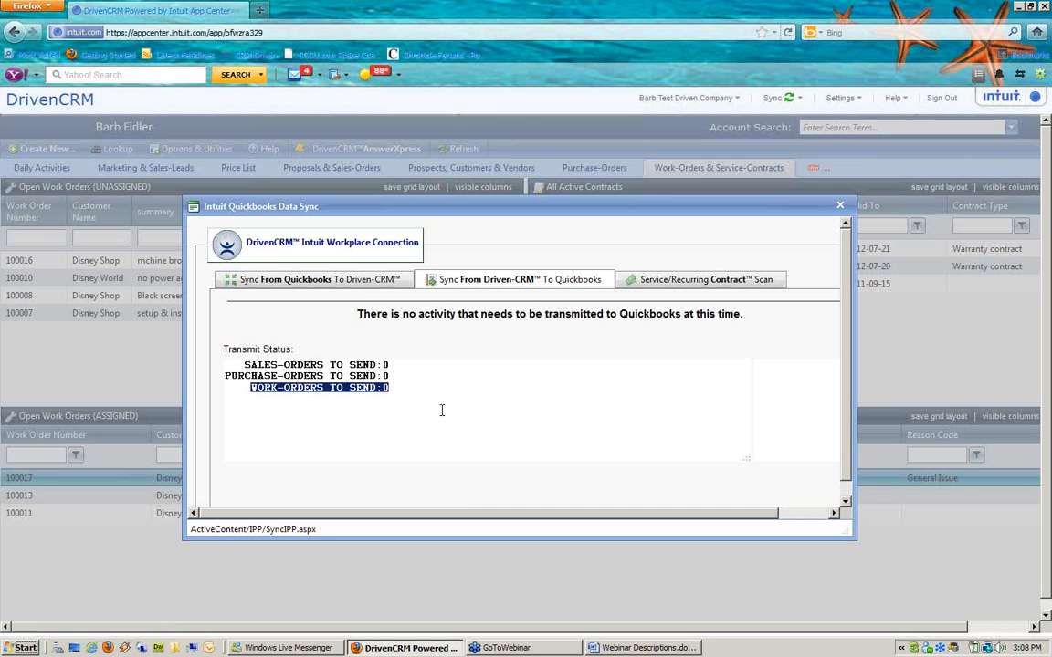
{"action": "left_click", "coordinate": [840, 206]}
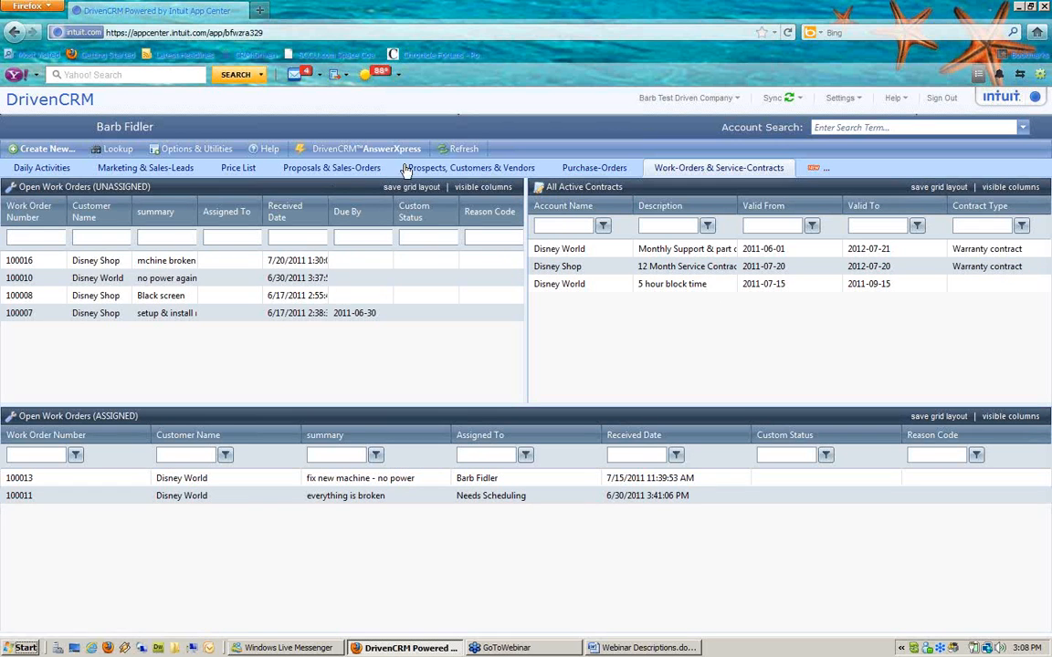
- Refresh the dashboard and recheck the pending work orders in the DrivenCRM-to-QuickBooks sync, then close the sync window
{"action": "left_click", "coordinate": [468, 149]}
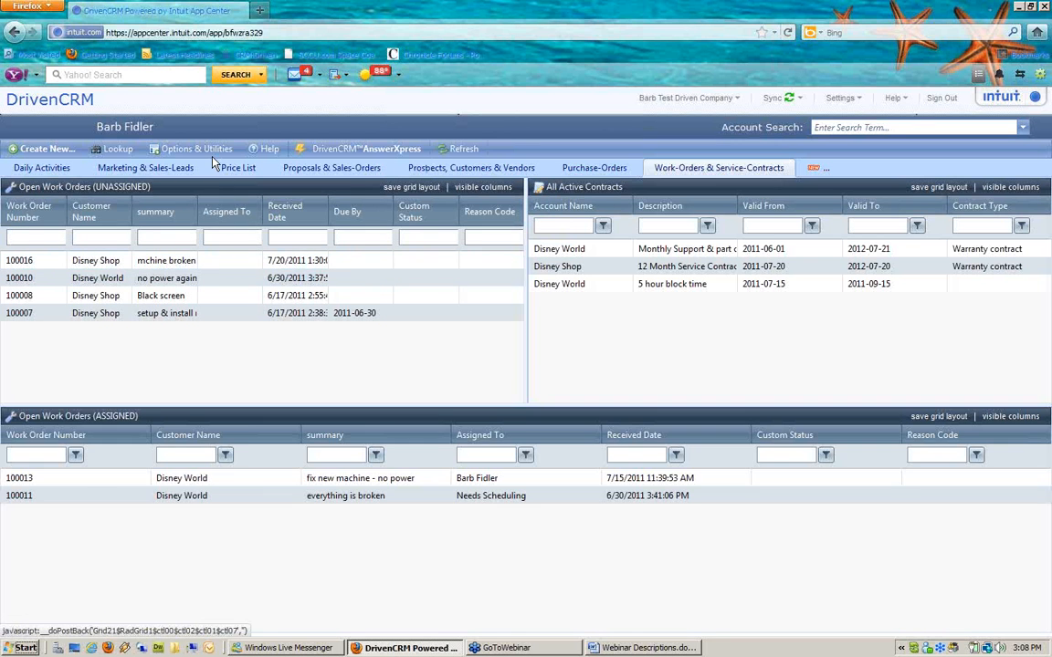
{"action": "left_click", "coordinate": [208, 149]}
{"action": "left_click", "coordinate": [218, 190]}
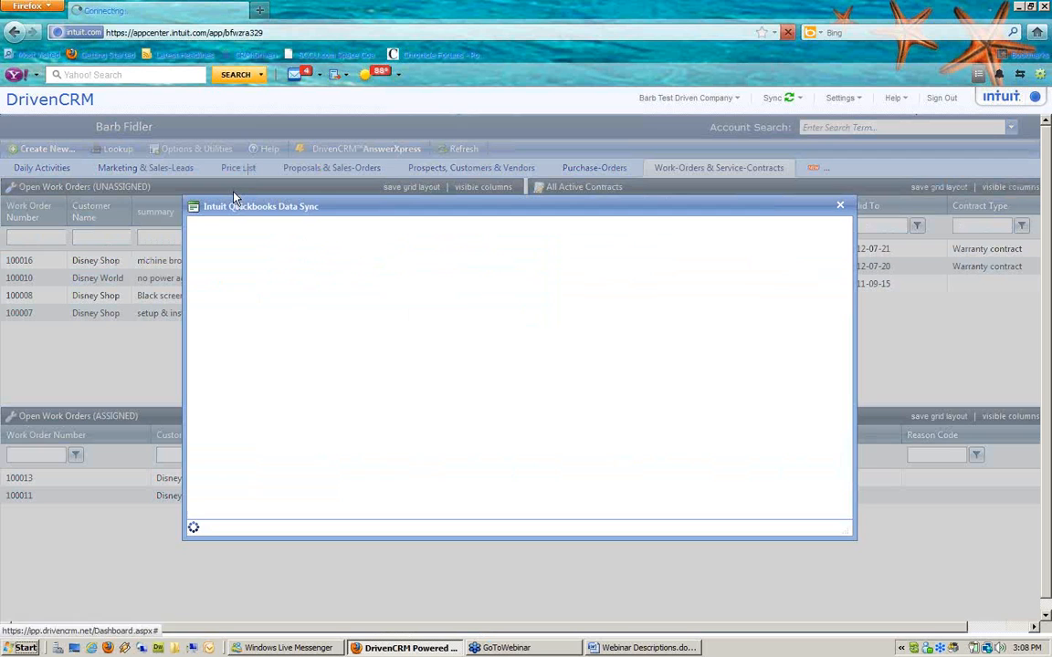
{"action": "left_click", "coordinate": [465, 278]}
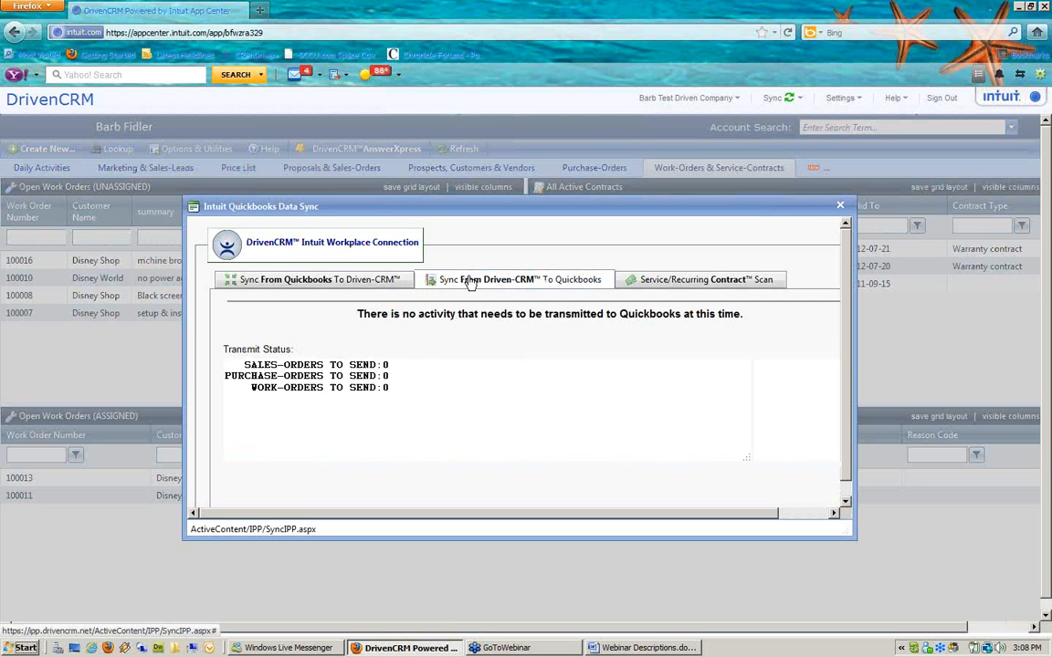
{"action": "left_click_drag", "start_coordinate": [316, 387], "coordinate": [392, 388]}
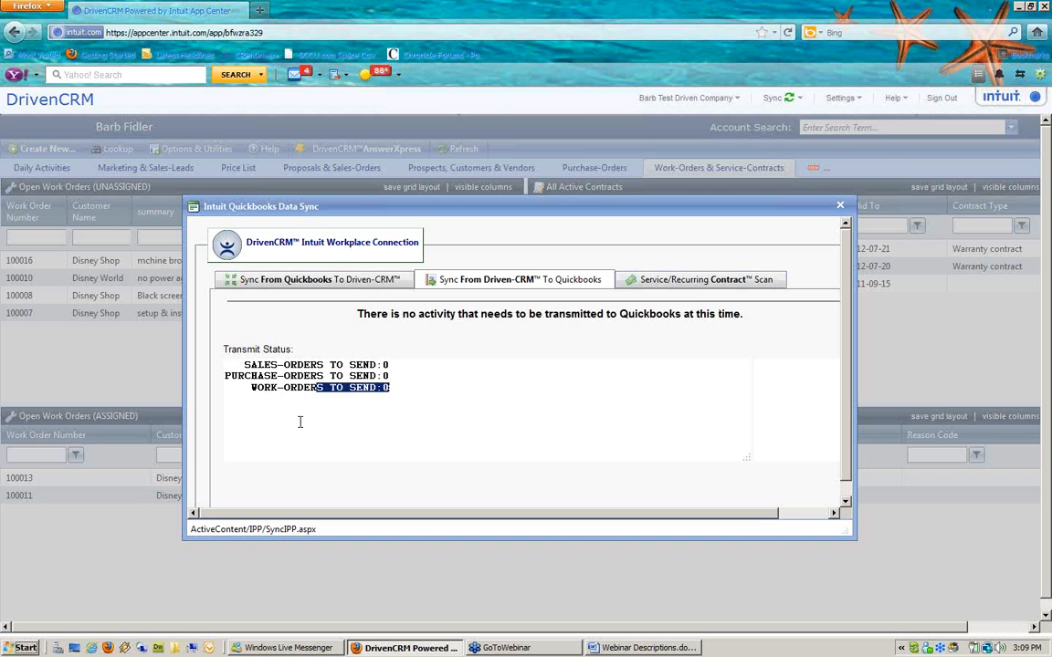
{"action": "left_click", "coordinate": [271, 390]}
{"action": "left_click_drag", "start_coordinate": [253, 390], "coordinate": [417, 390]}
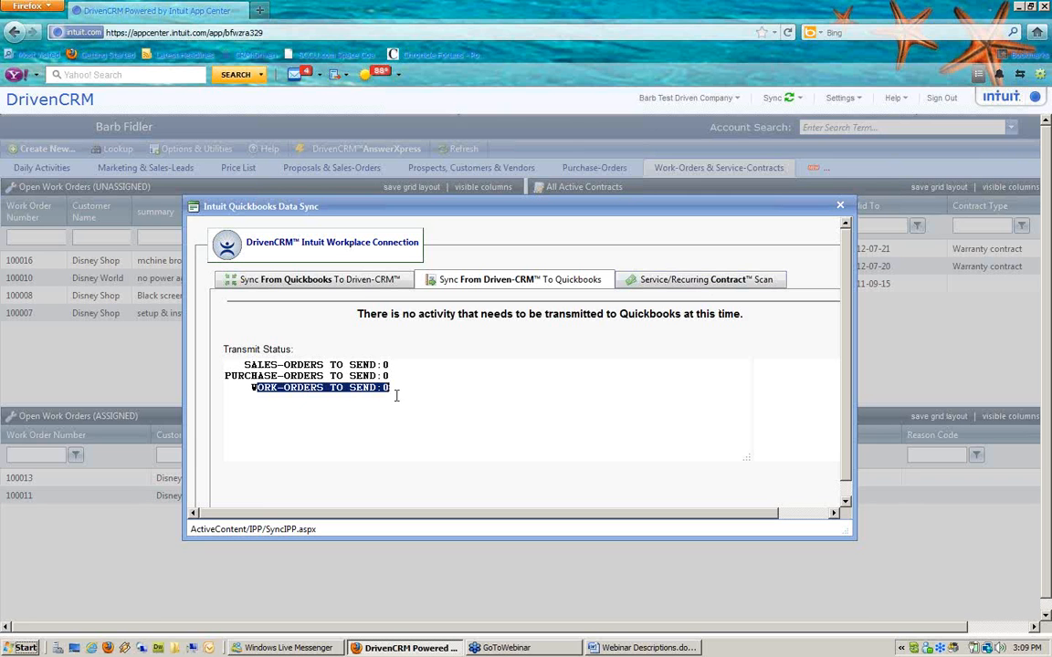
{"action": "left_click", "coordinate": [841, 208]}
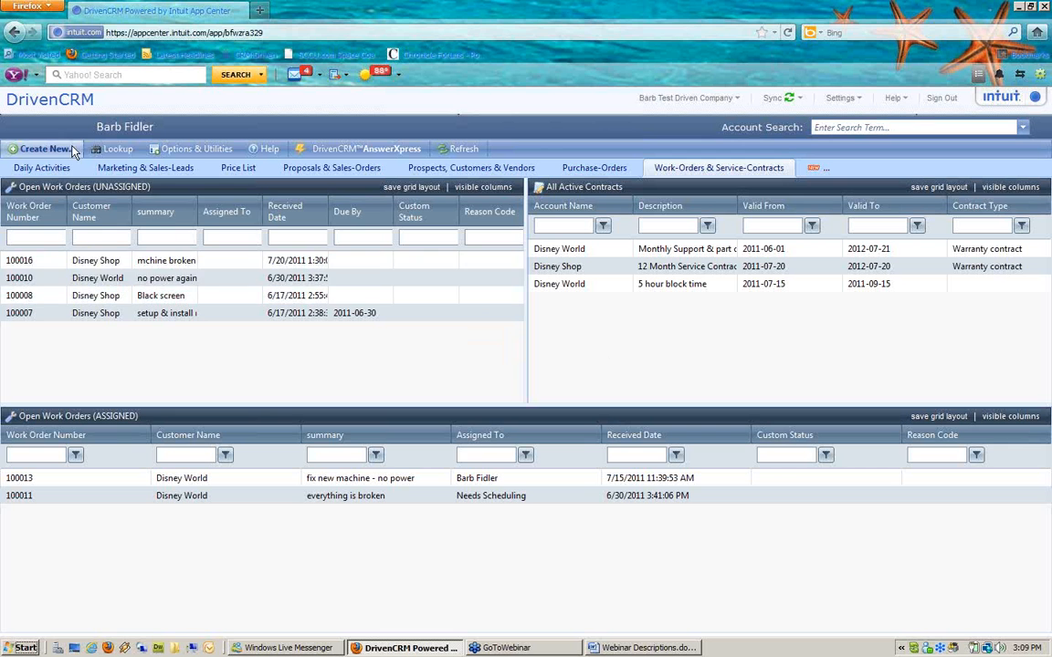
- Return to the daily activities and open the Disney World account by searching for its contact's first name
{"action": "left_click", "coordinate": [41, 148]}
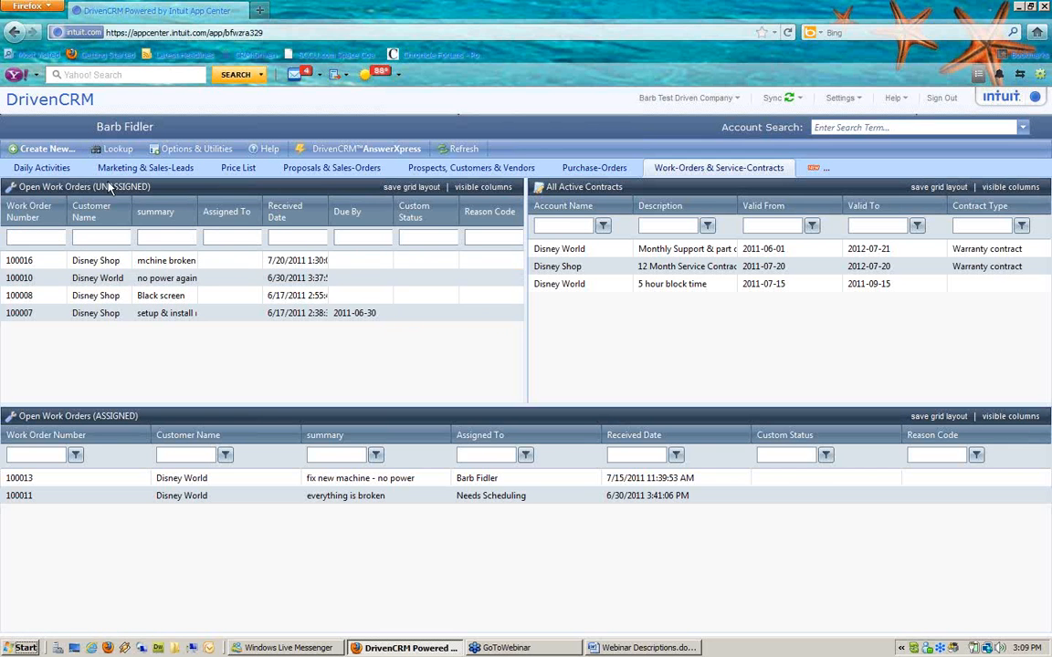
{"action": "left_click", "coordinate": [41, 168]}
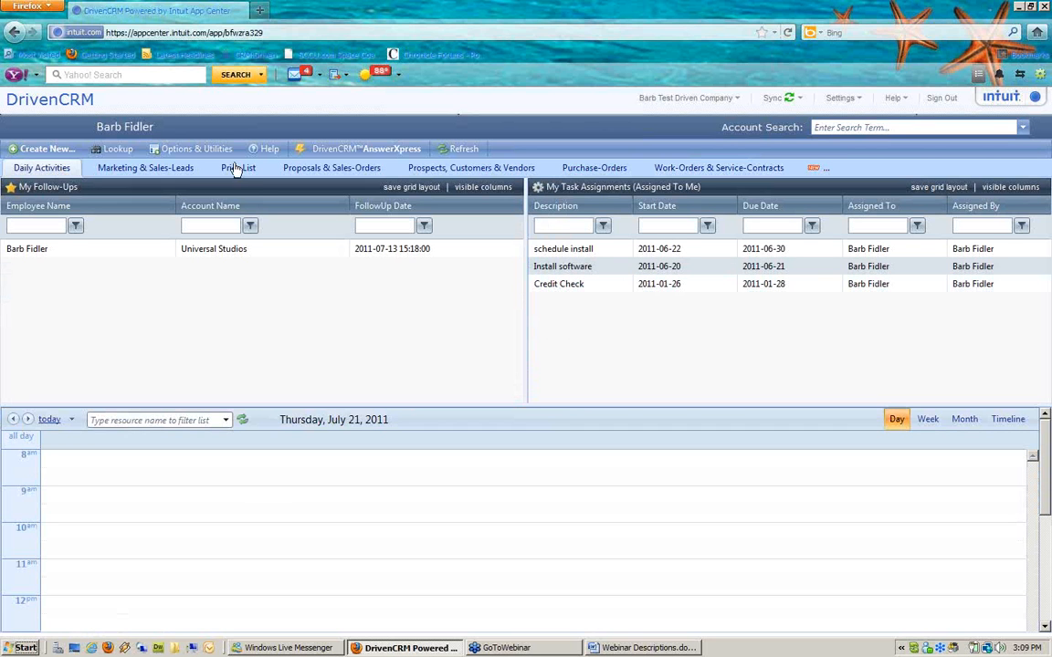
{"action": "left_click", "coordinate": [901, 127]}
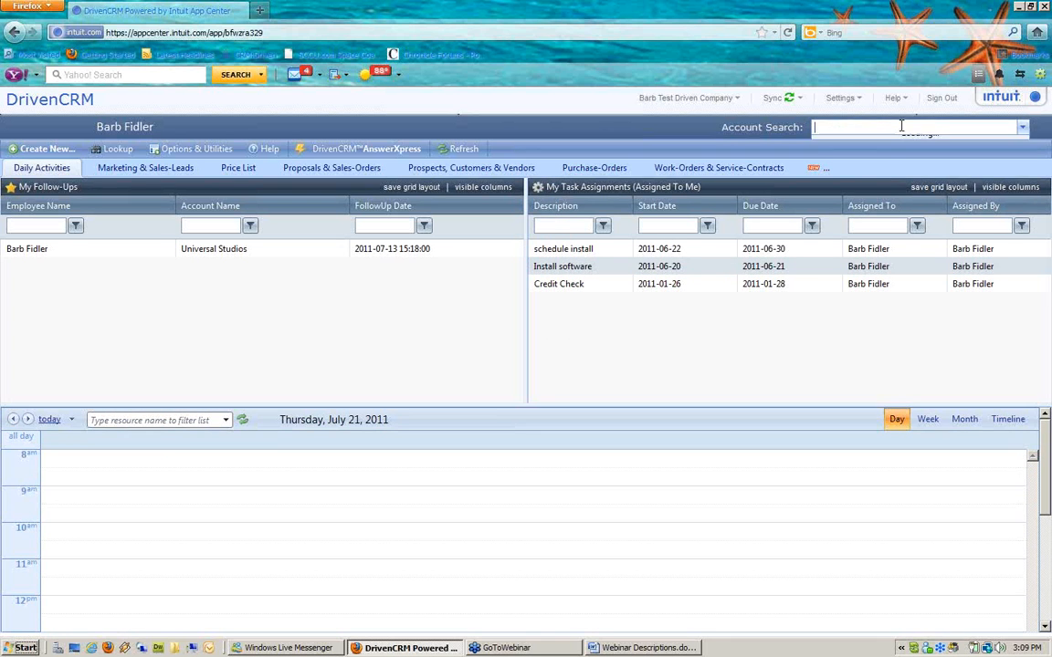
{"action": "type", "text": "mick"}
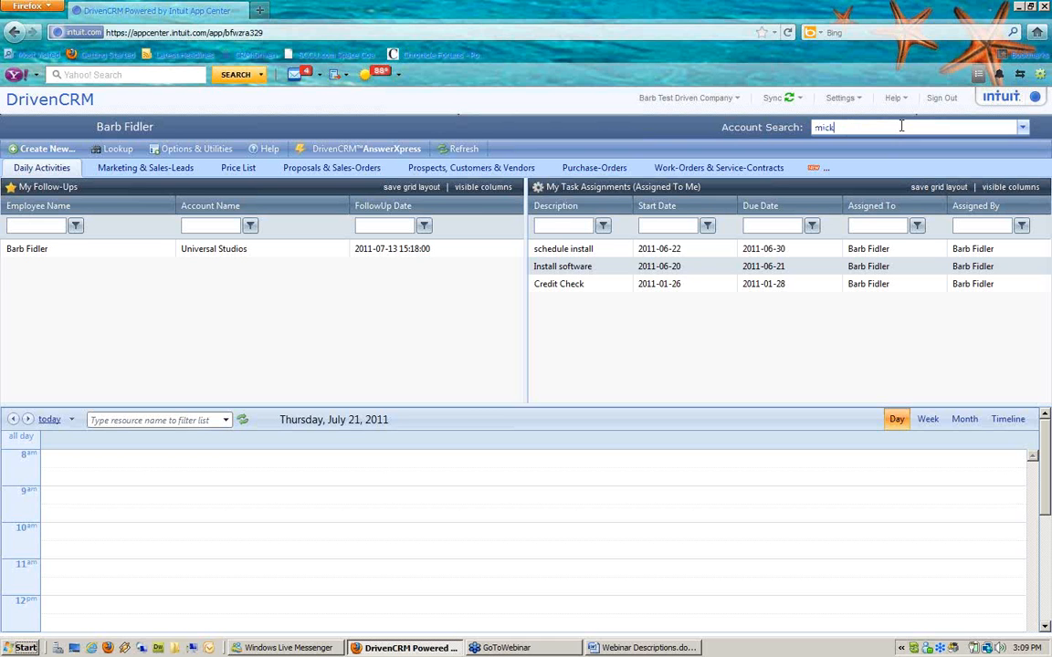
{"action": "type", "text": "e"}
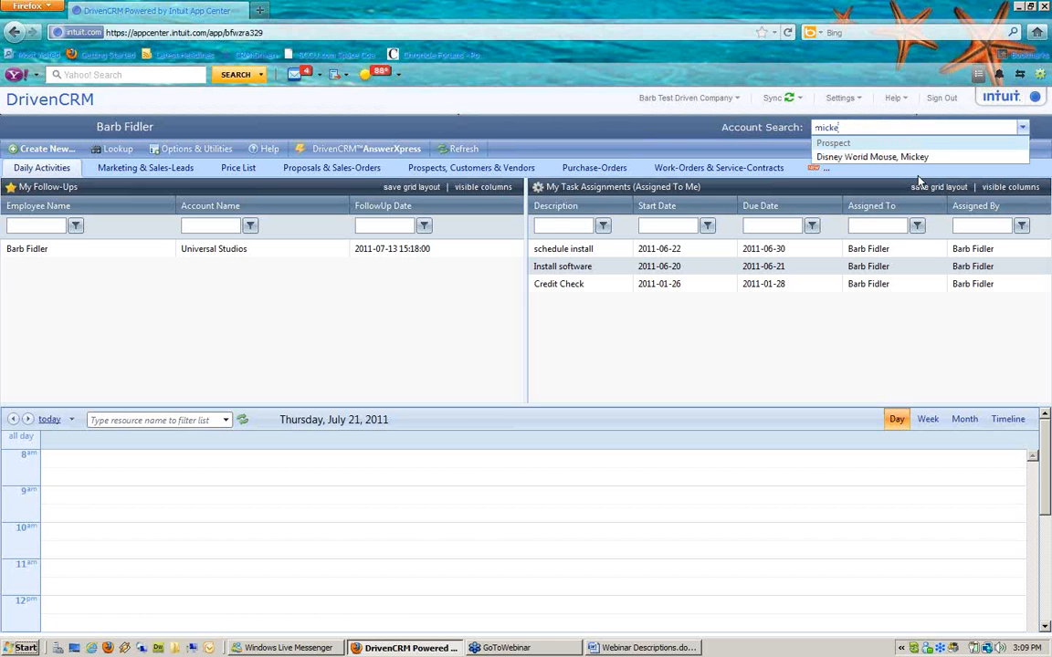
{"action": "left_click", "coordinate": [840, 157]}
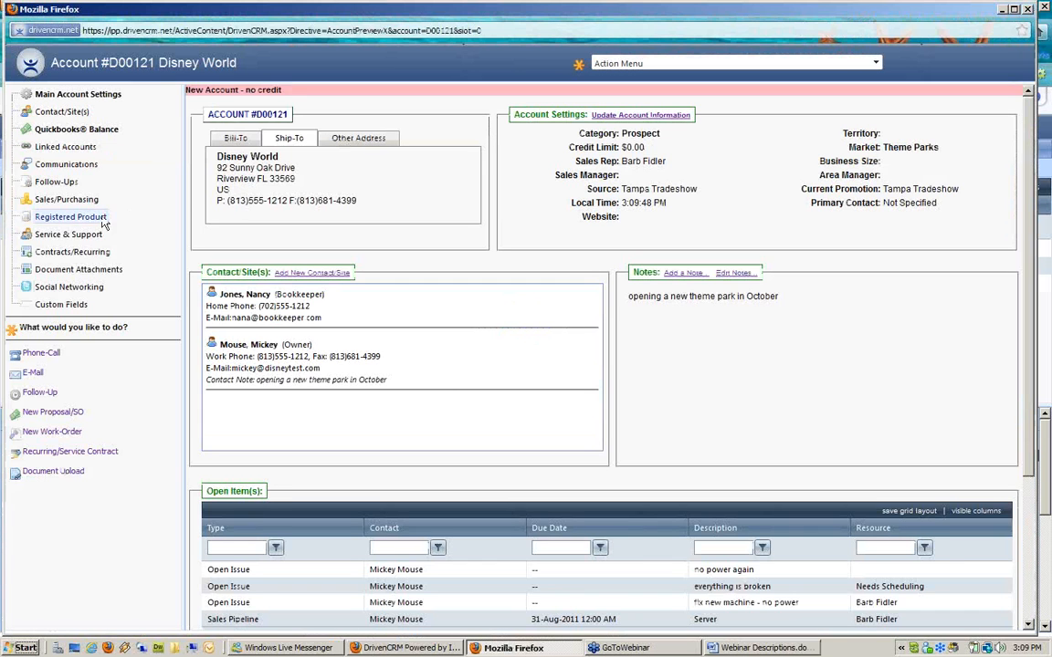
- Open the closed "server crashed" work order from the account's service history and review its task assignments and closing date
{"action": "left_click", "coordinate": [82, 236]}
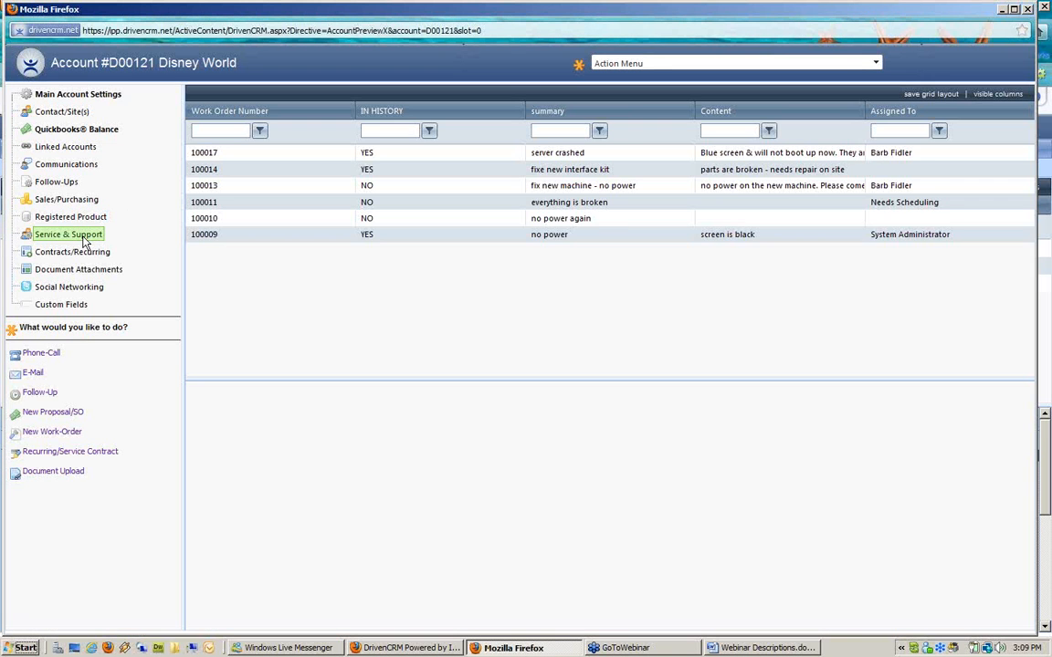
{"action": "double_click", "coordinate": [625, 161]}
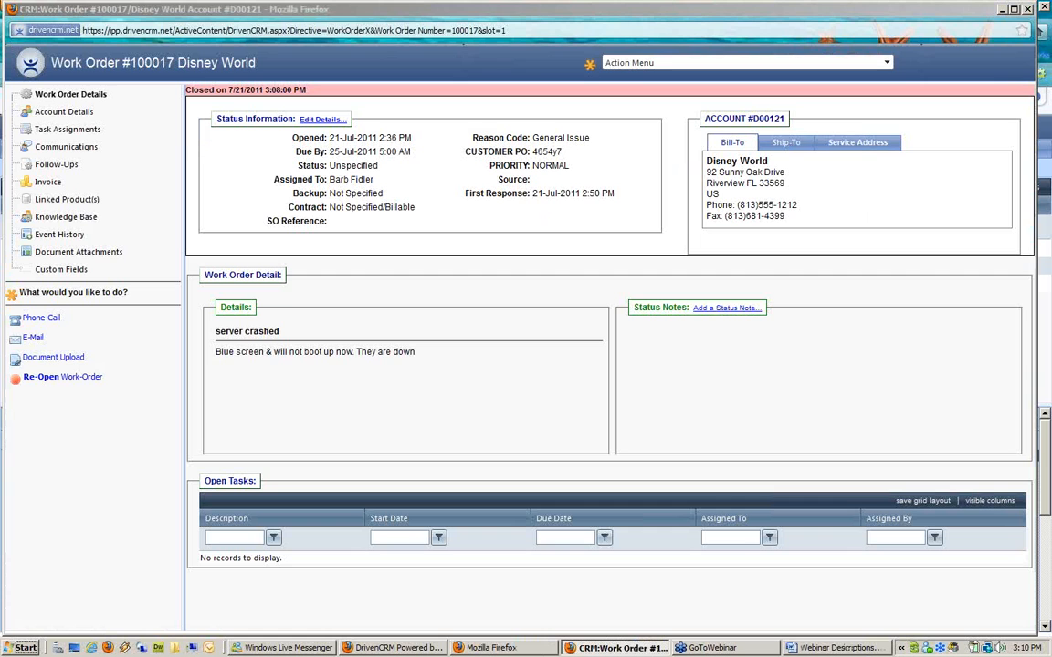
{"action": "left_click", "coordinate": [84, 132]}
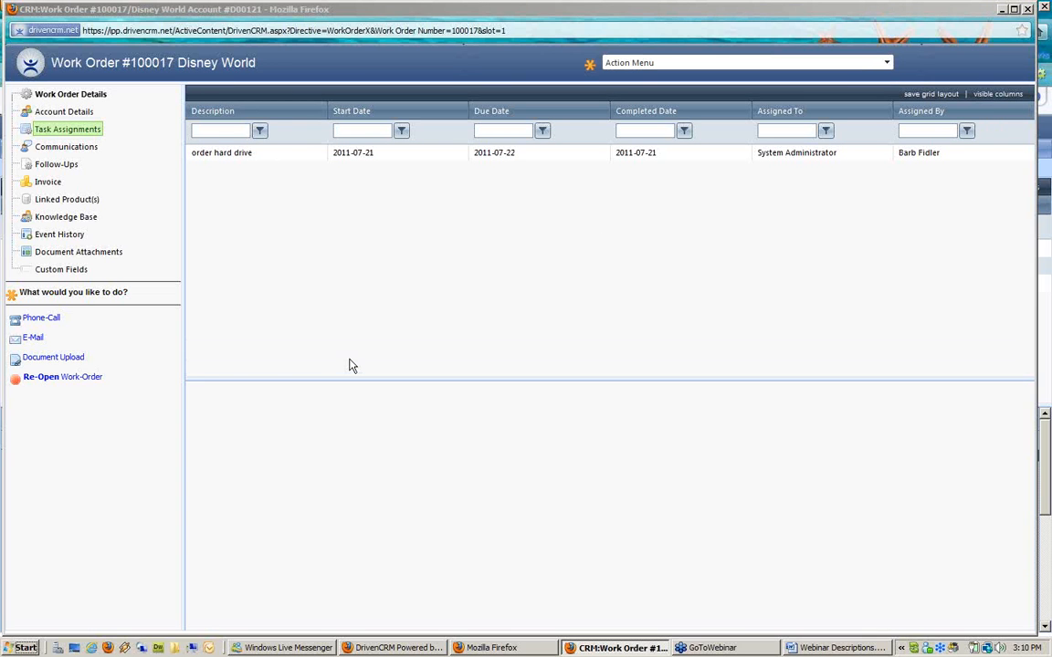
{"action": "left_click", "coordinate": [81, 94]}
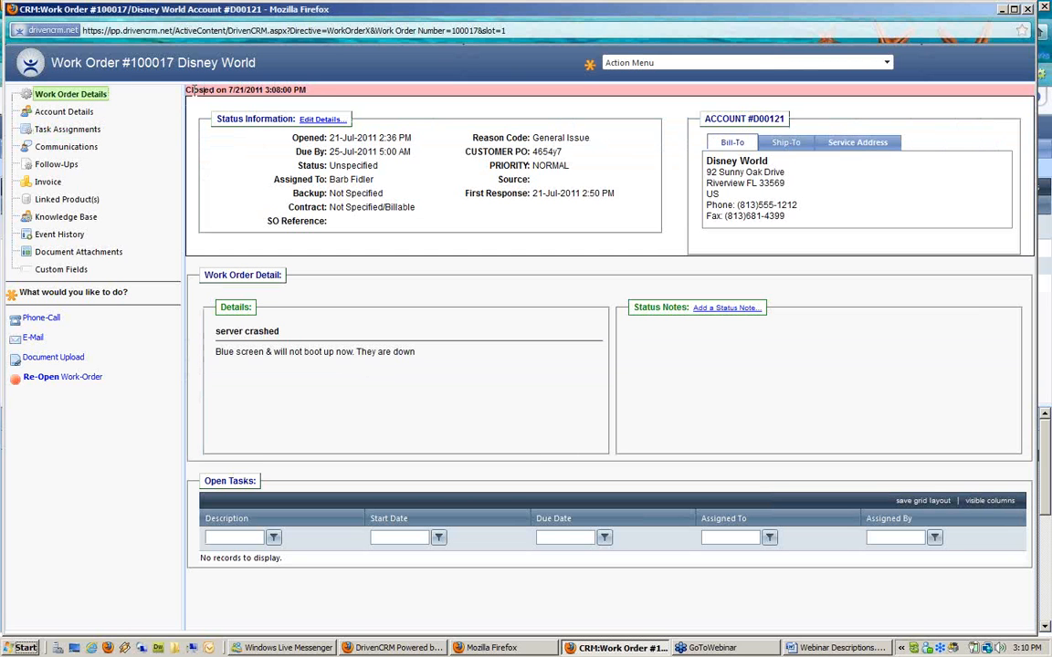
{"action": "left_click_drag", "start_coordinate": [182, 89], "coordinate": [327, 96]}
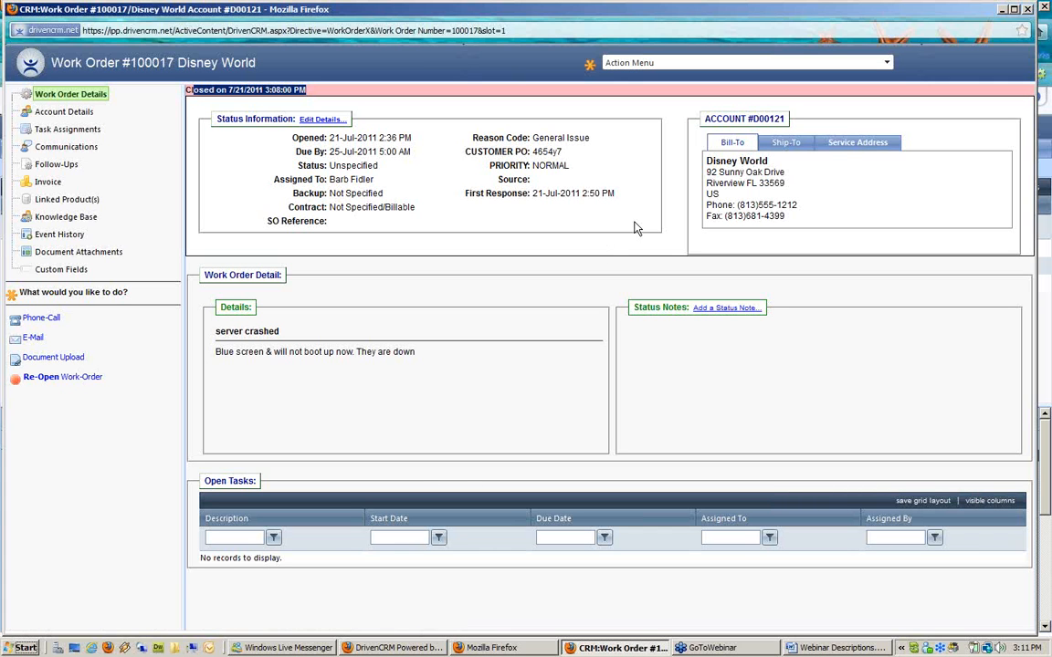
{"action": "left_click", "coordinate": [1029, 10]}
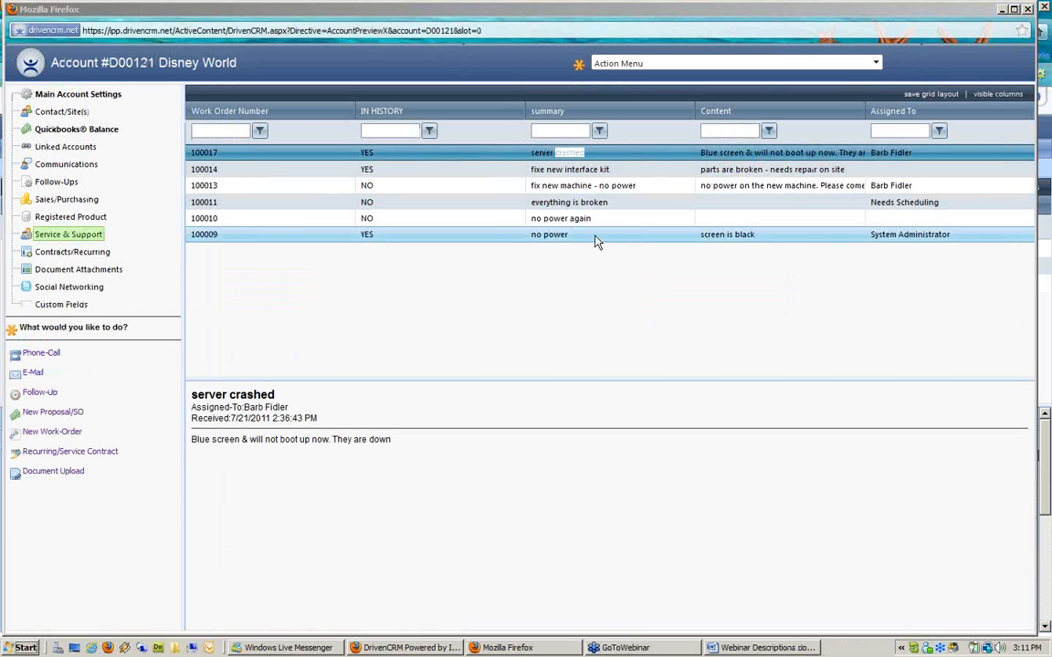
- Re-open the closed "server crashed" work order from the account's service history
{"action": "left_click", "coordinate": [366, 157]}
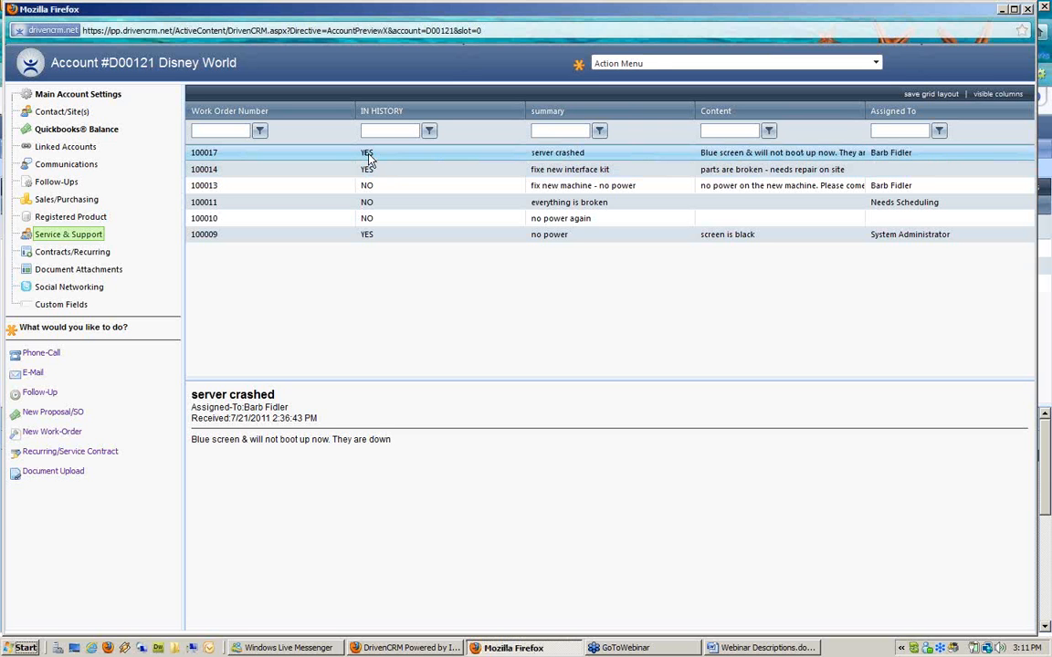
{"action": "left_click", "coordinate": [369, 156]}
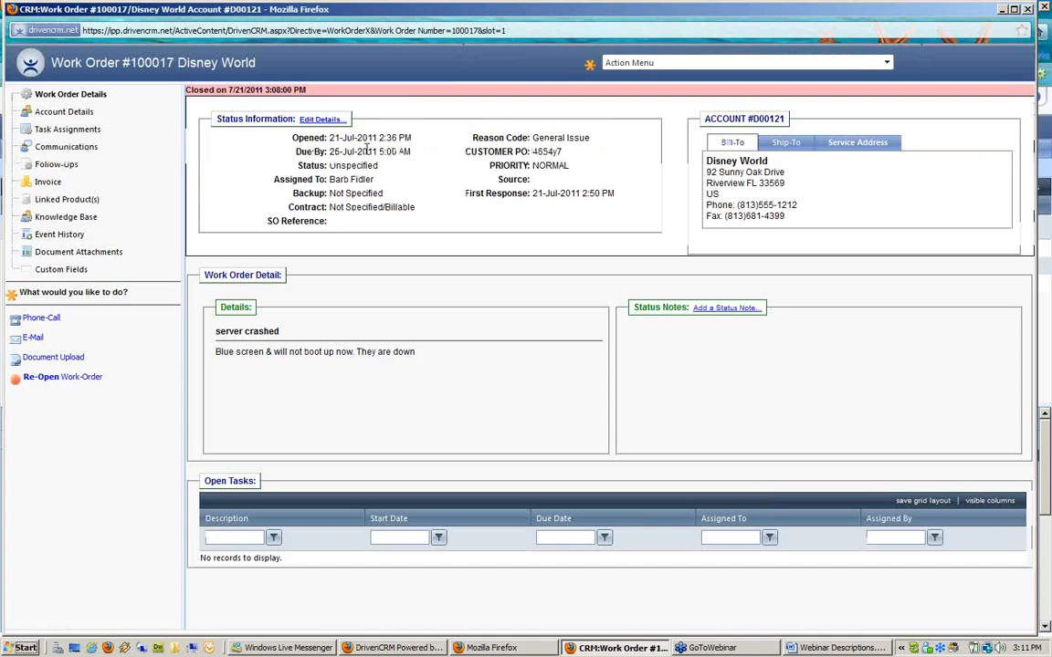
{"action": "left_click", "coordinate": [51, 379]}
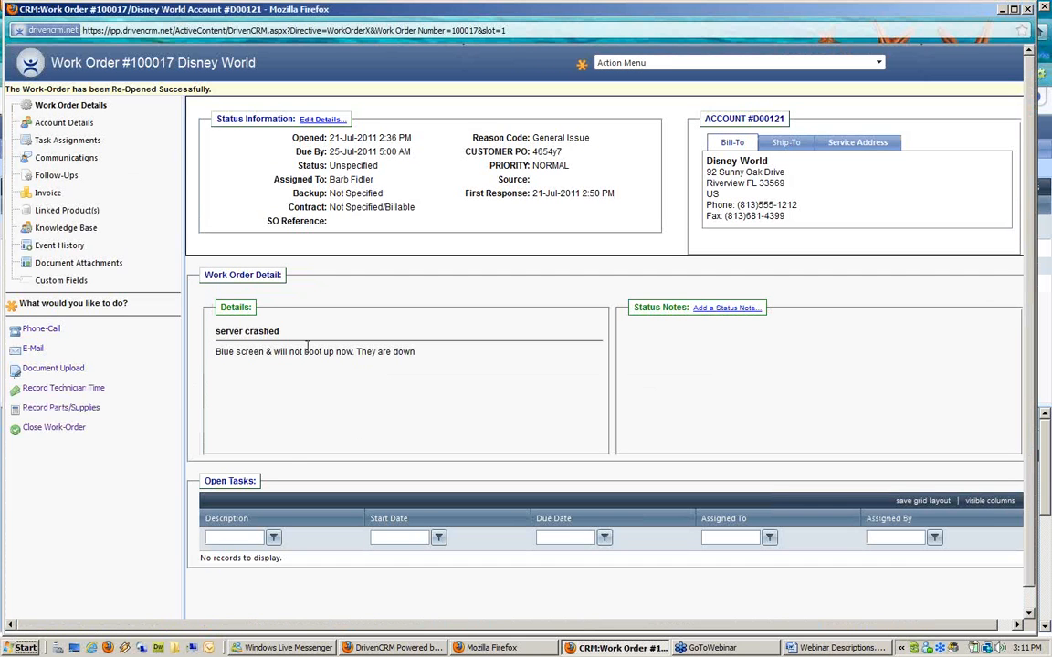
- Record 1 hour of technician time at the On Site labor ($200.00/Hr) rate with the work detail "plugged in cable" and save it
{"action": "left_click", "coordinate": [75, 394]}
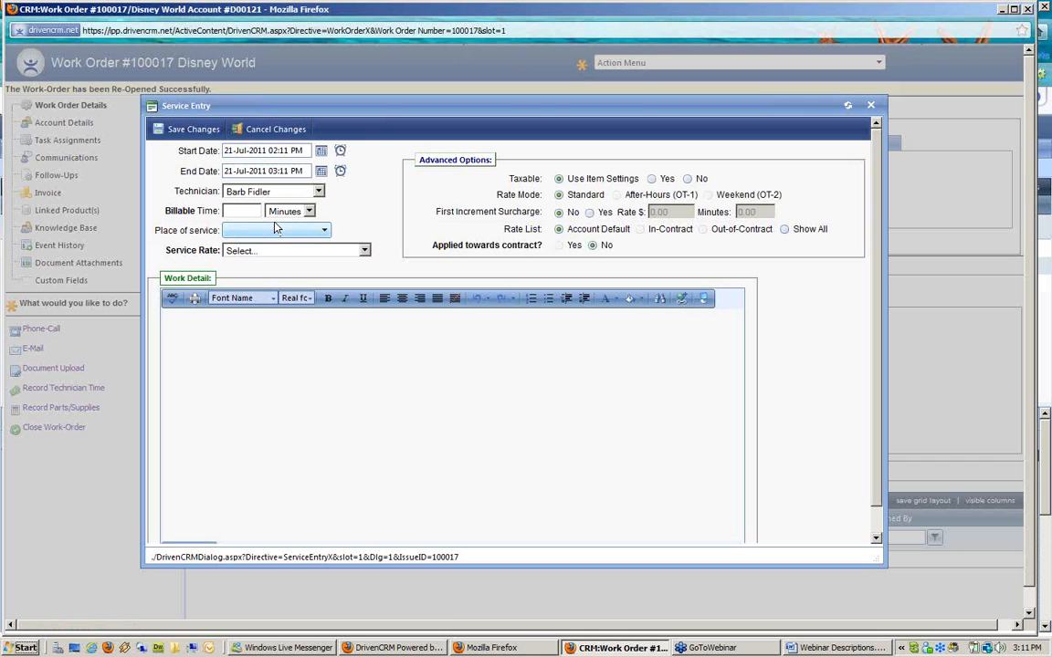
{"action": "left_click", "coordinate": [267, 251]}
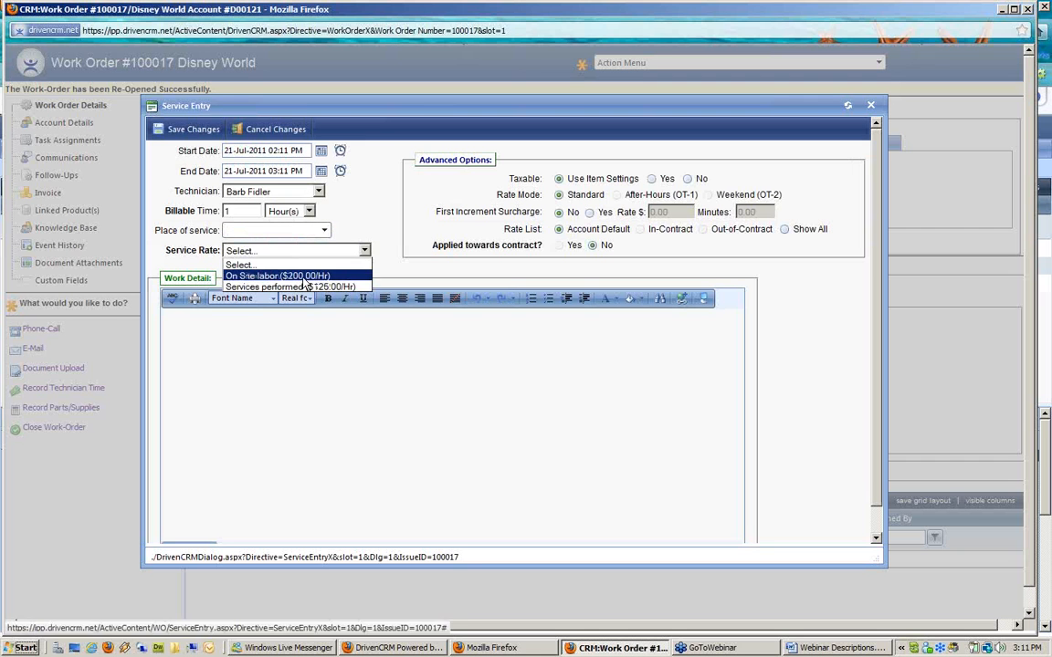
{"action": "left_click", "coordinate": [276, 277]}
{"action": "left_click", "coordinate": [327, 328]}
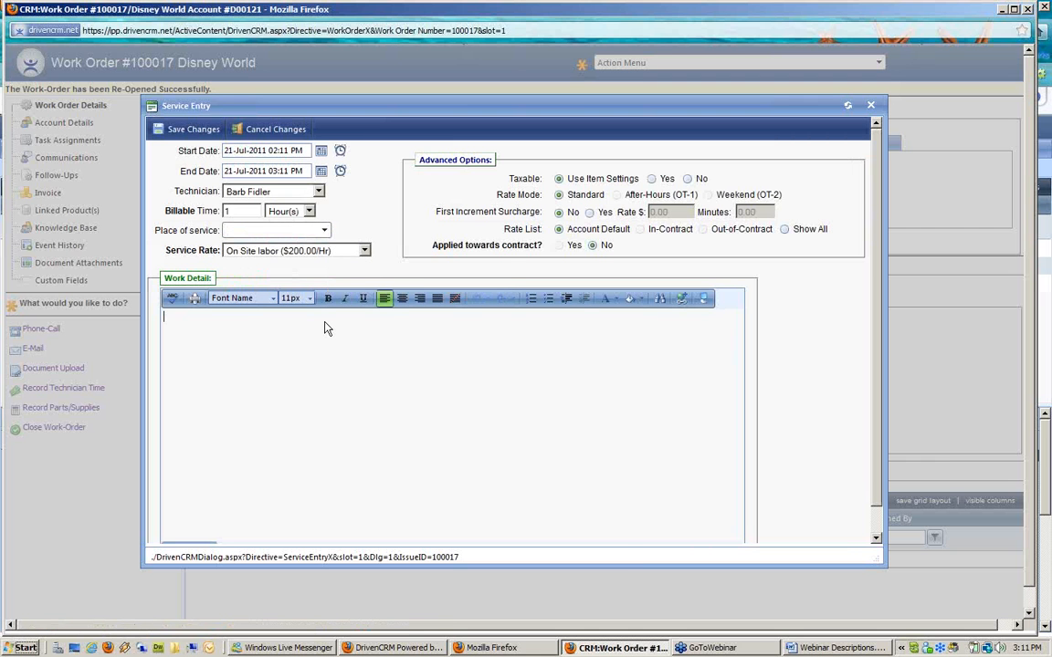
{"action": "type", "text": "plugged in cable"}
{"action": "left_click", "coordinate": [193, 131]}
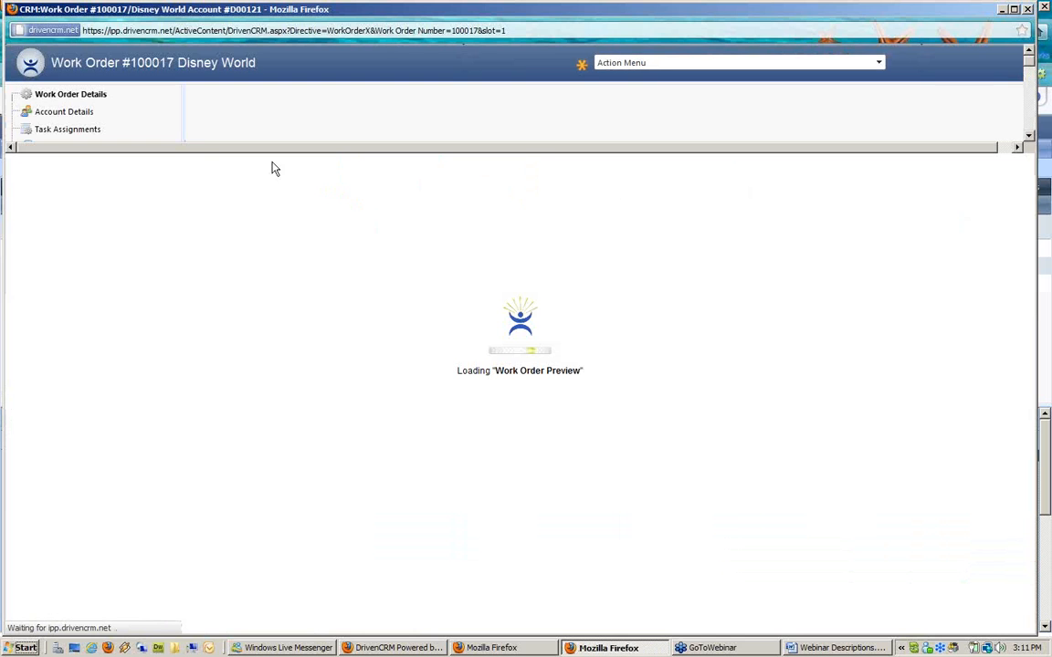
{"action": "left_click", "coordinate": [835, 649]}
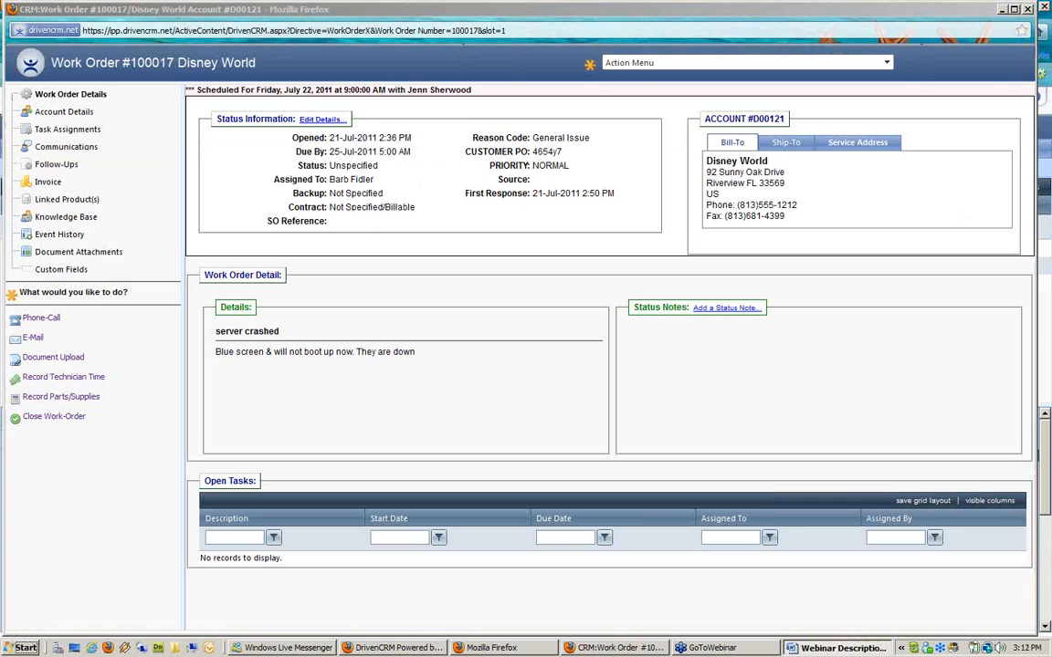
- Close out the work order with the resolution "replace hard drive & plug in cable" and without a follow-up
{"action": "left_click", "coordinate": [48, 420]}
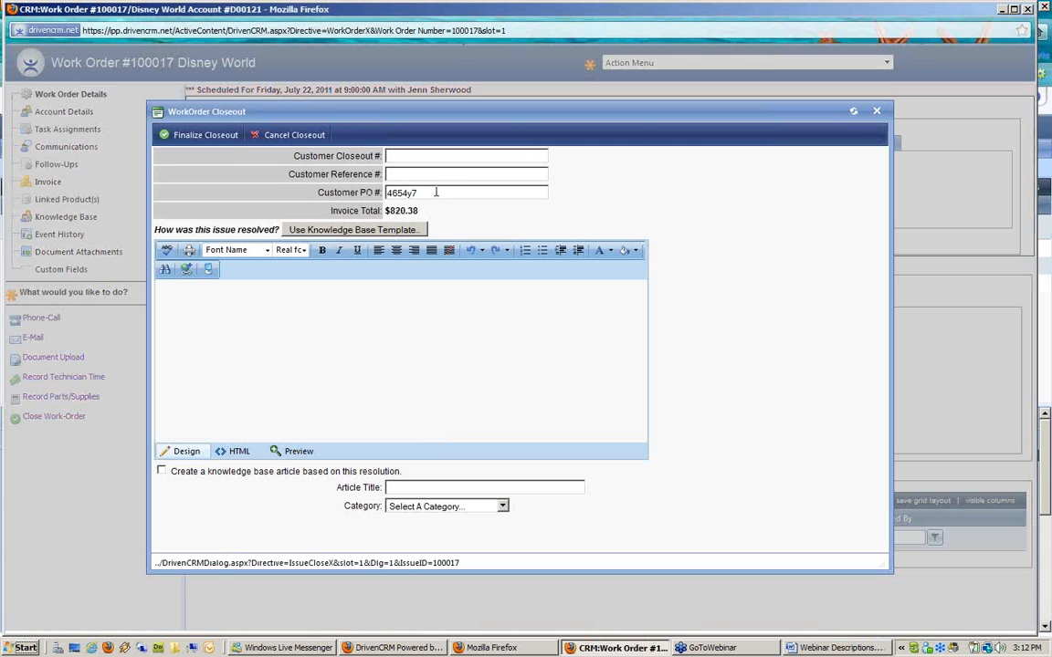
{"action": "left_click", "coordinate": [174, 297]}
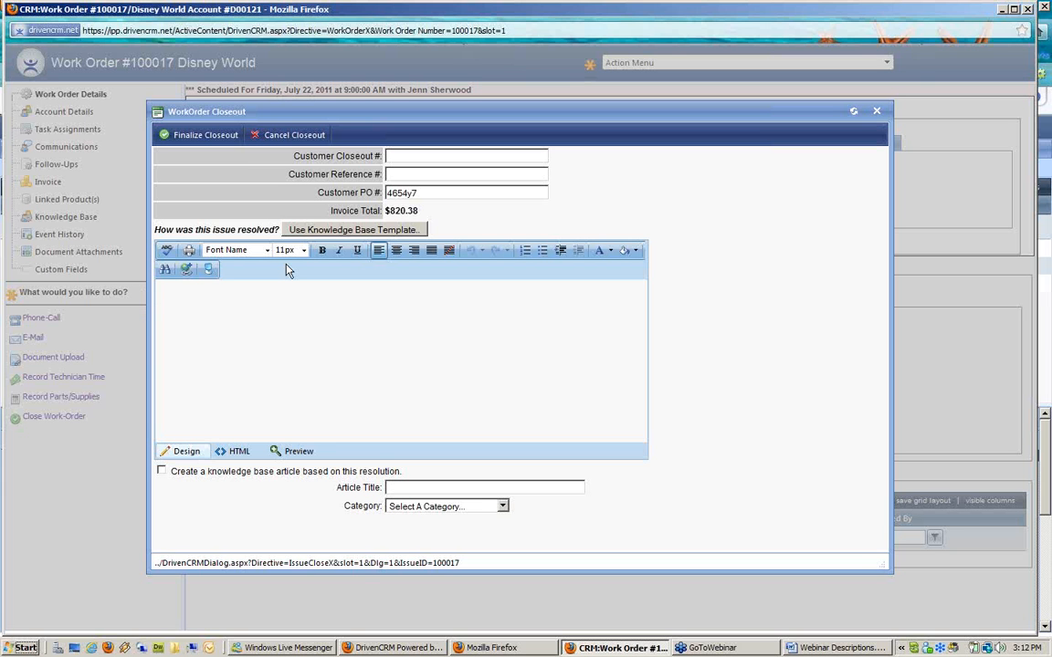
{"action": "type", "text": "replace hard drive & plug in cable"}
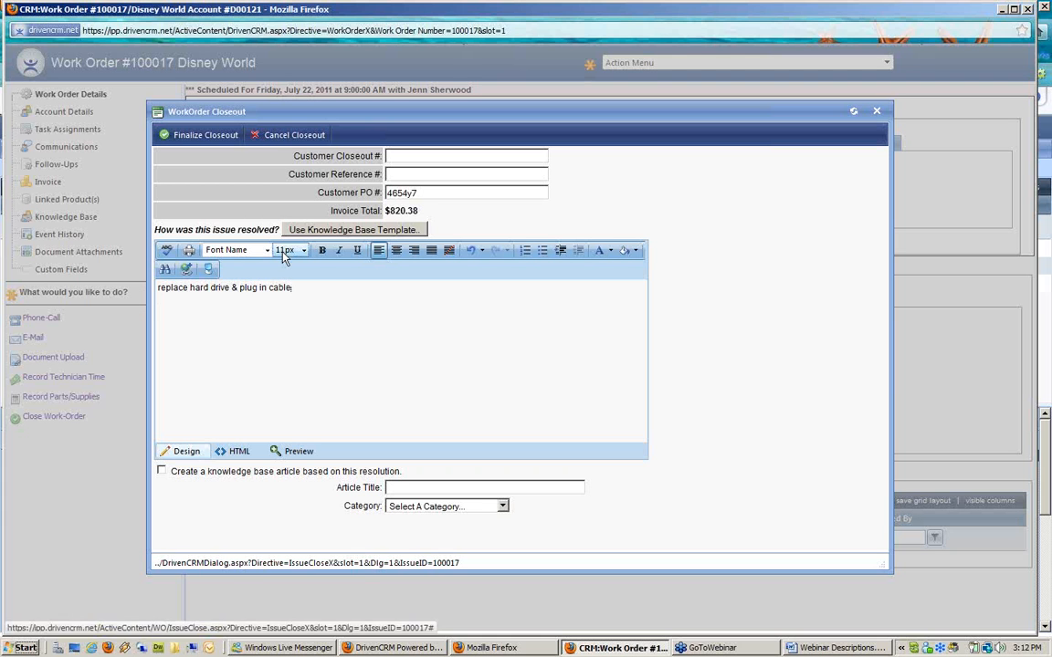
{"action": "left_click", "coordinate": [206, 137]}
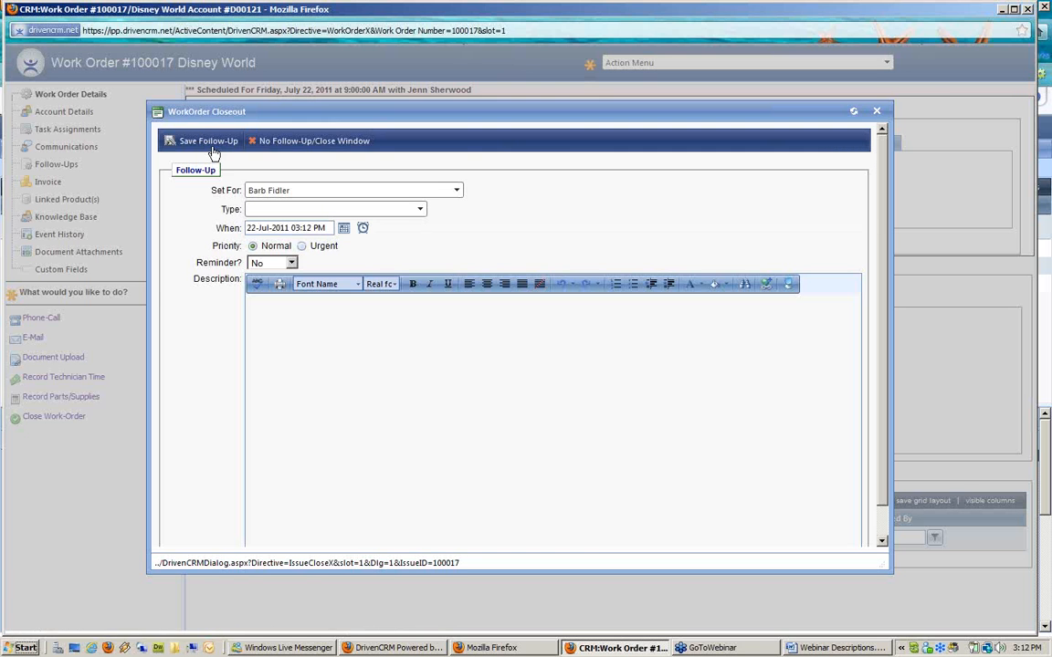
{"action": "left_click", "coordinate": [314, 140]}
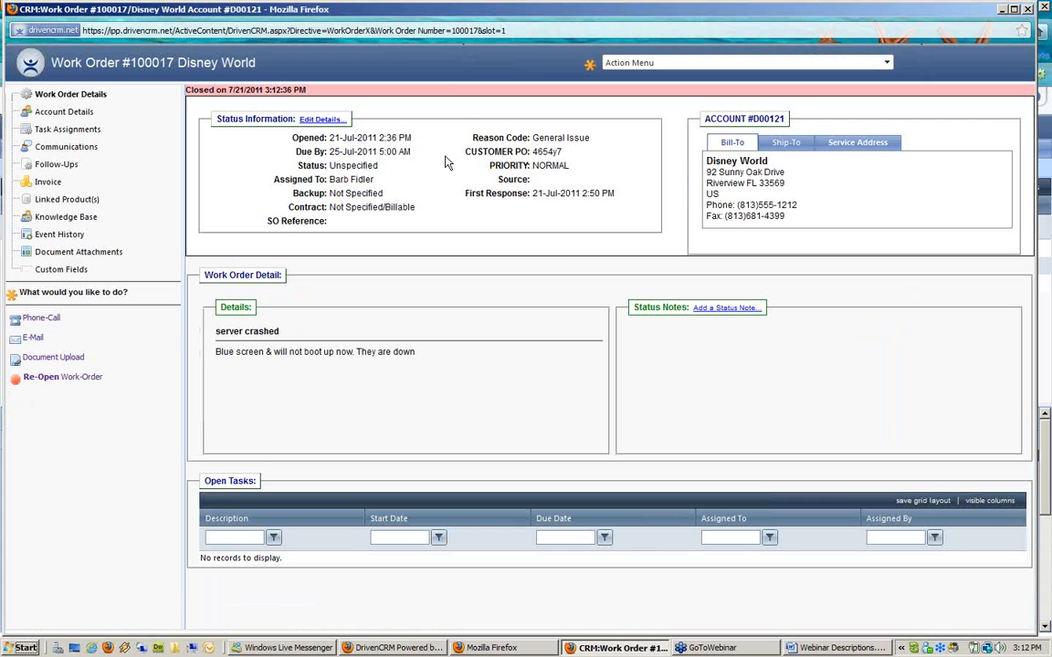
- Return to the daily activities, open the Knowledge Base and read the "Black Screen troubleshooting" article
{"action": "left_click", "coordinate": [1027, 10]}
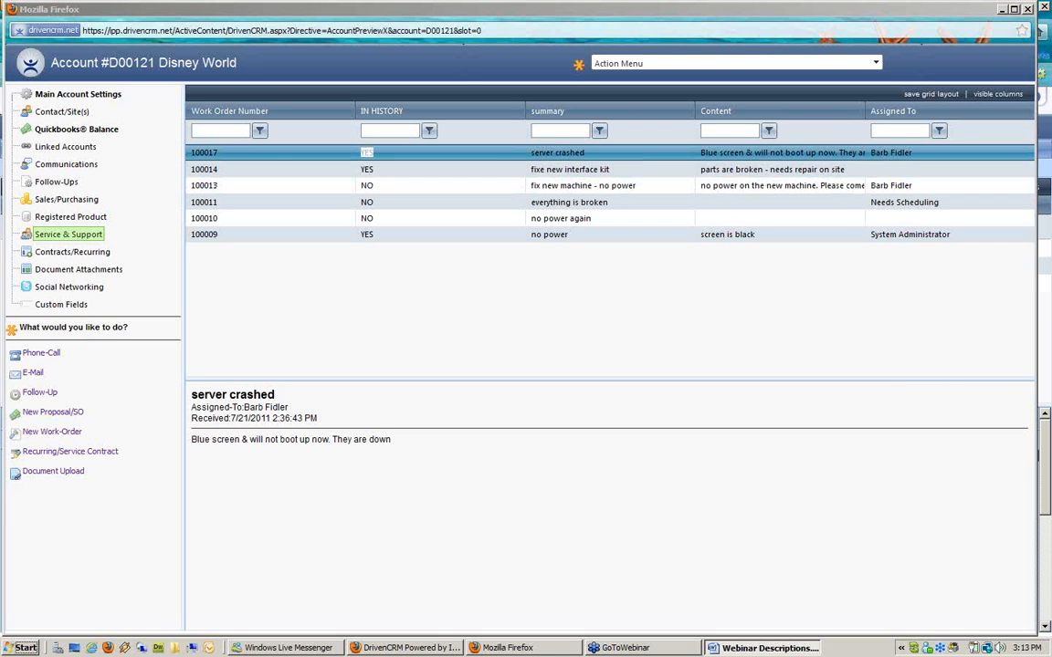
{"action": "left_click", "coordinate": [1027, 10]}
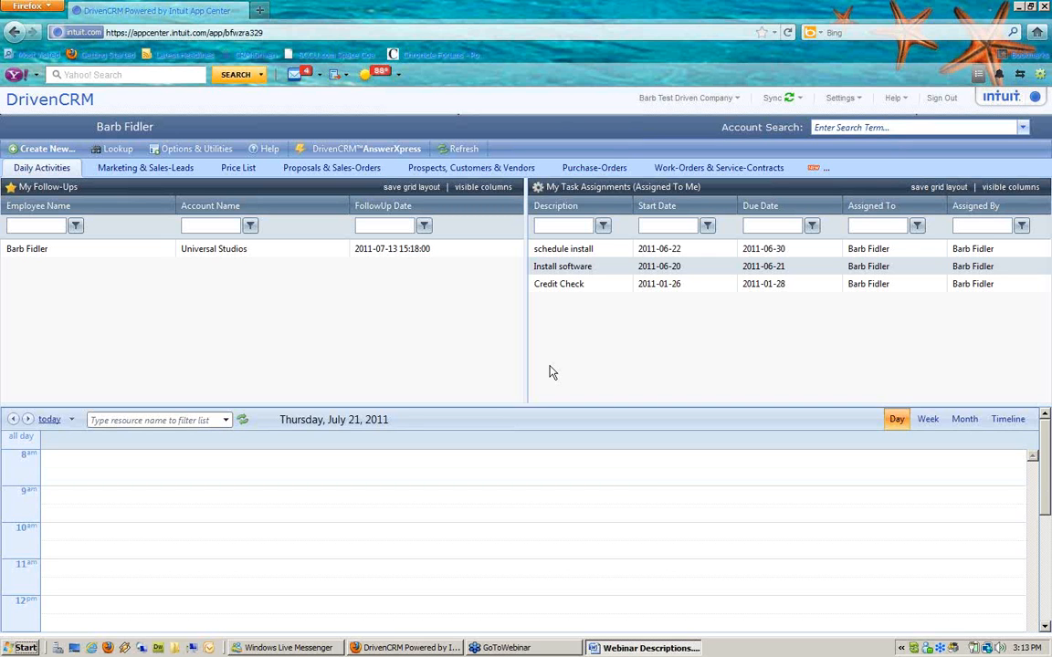
{"action": "left_click", "coordinate": [219, 151]}
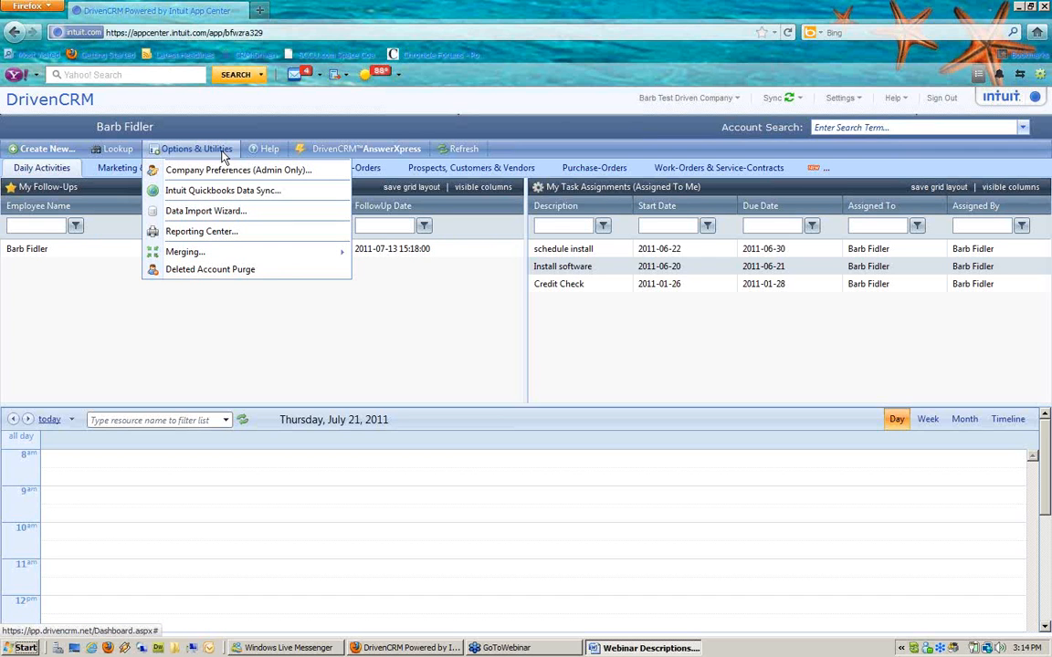
{"action": "mouse_move", "coordinate": [117, 154]}
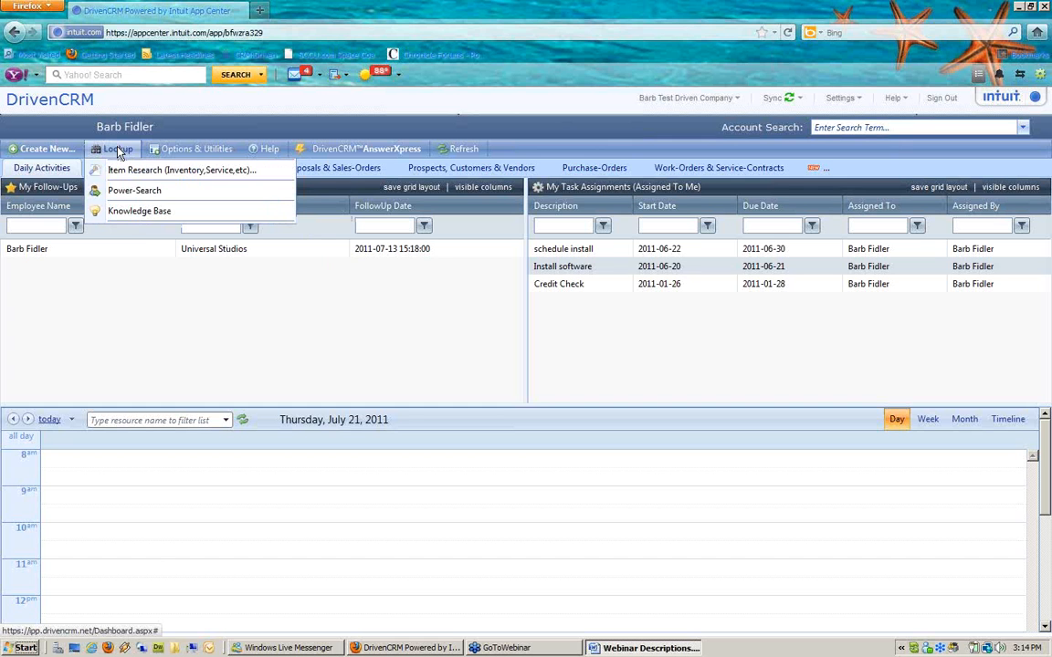
{"action": "left_click", "coordinate": [128, 214]}
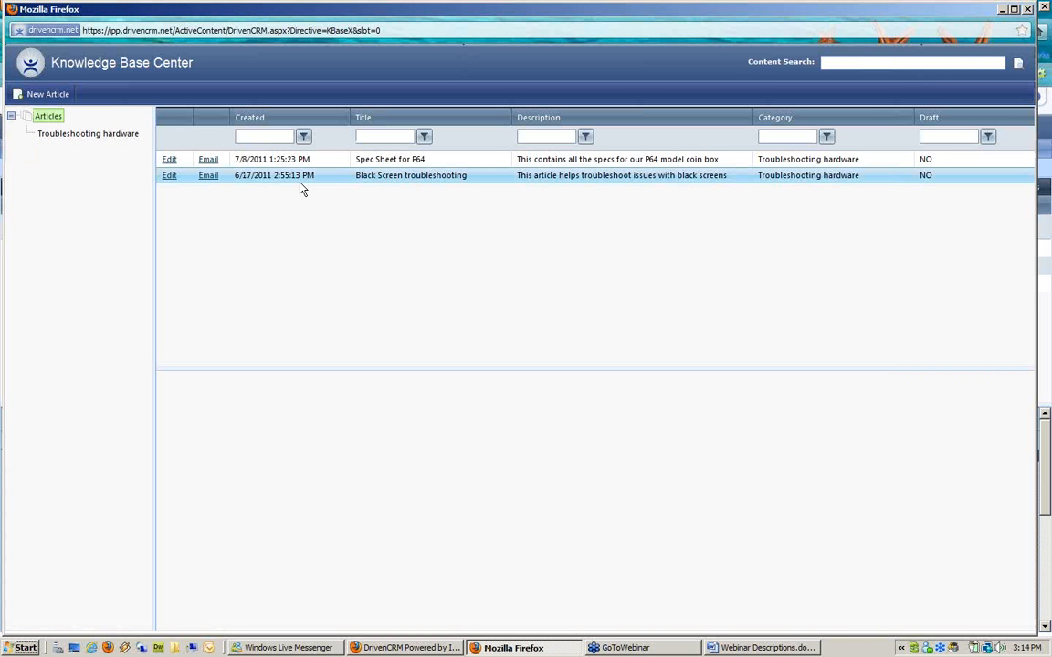
{"action": "left_click", "coordinate": [407, 180]}
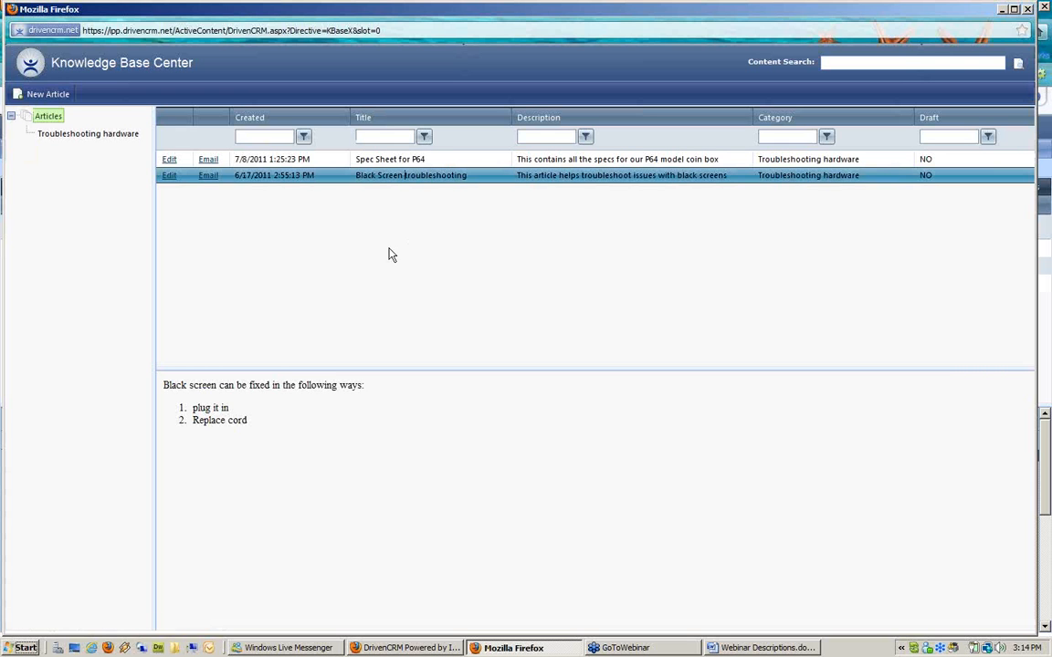
- Start an e-mail from the "Spec Sheet for P64" article and add the Disney World contact as recipient through a search for "mick"
{"action": "left_click", "coordinate": [370, 162]}
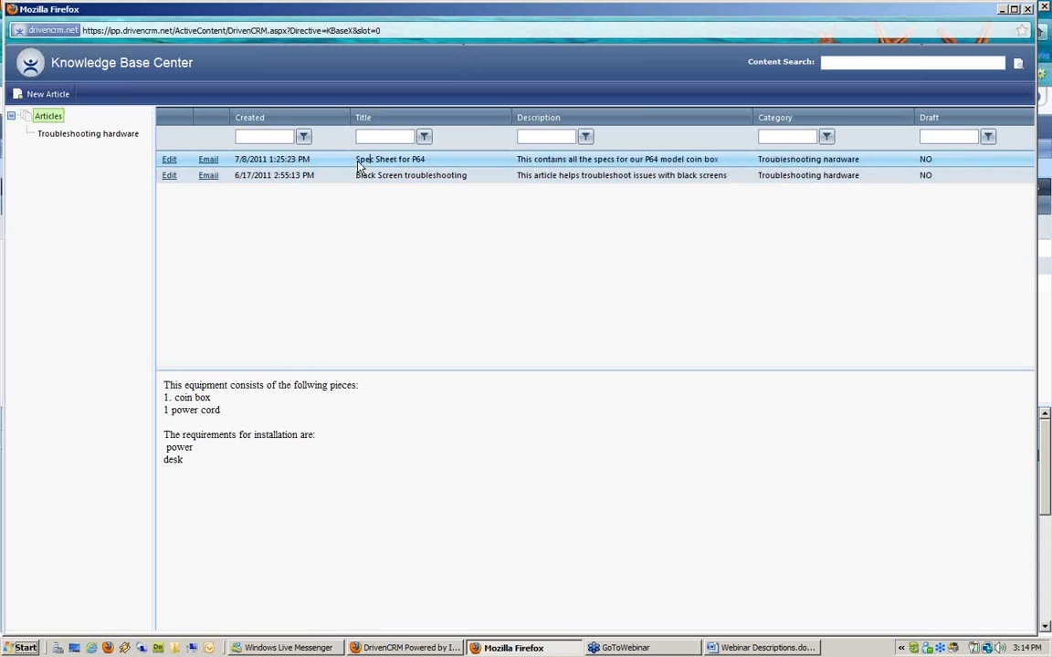
{"action": "left_click", "coordinate": [208, 161]}
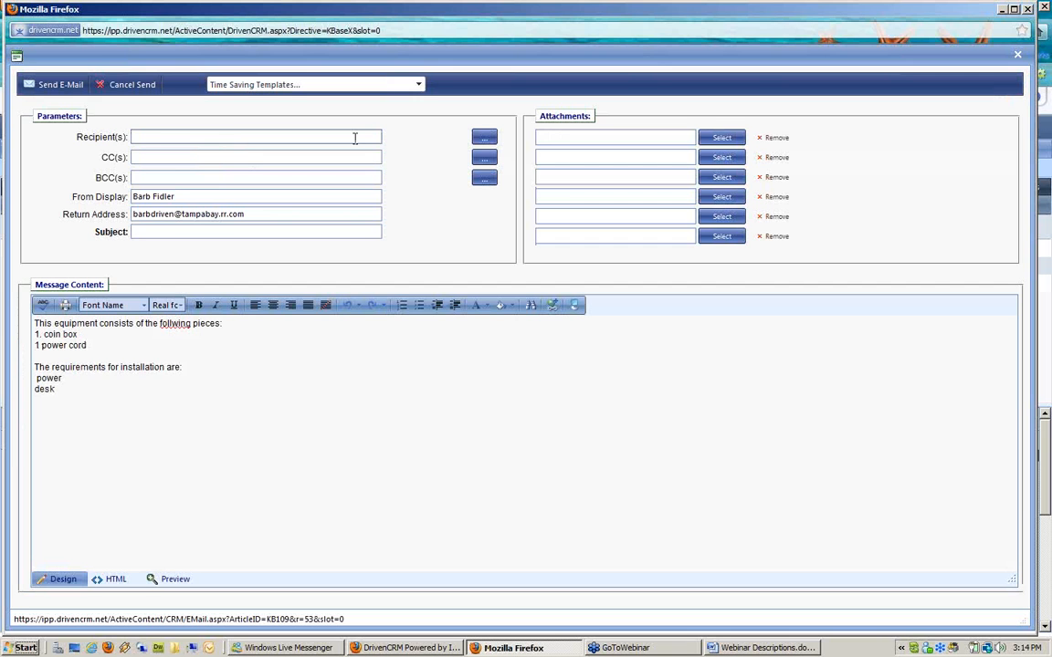
{"action": "left_click", "coordinate": [489, 138]}
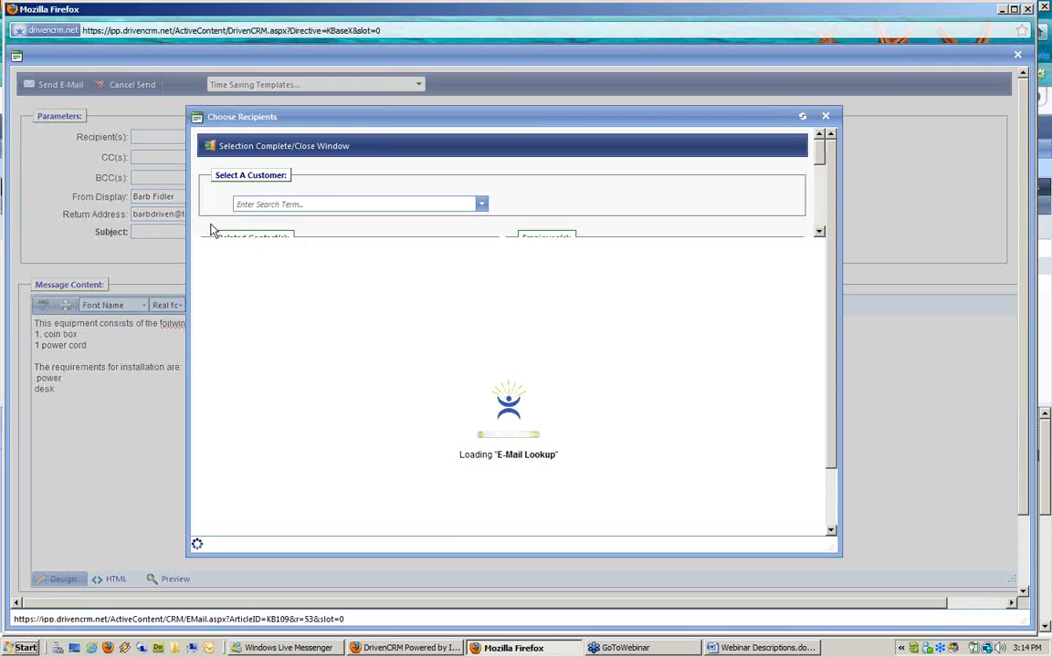
{"action": "left_click", "coordinate": [337, 203]}
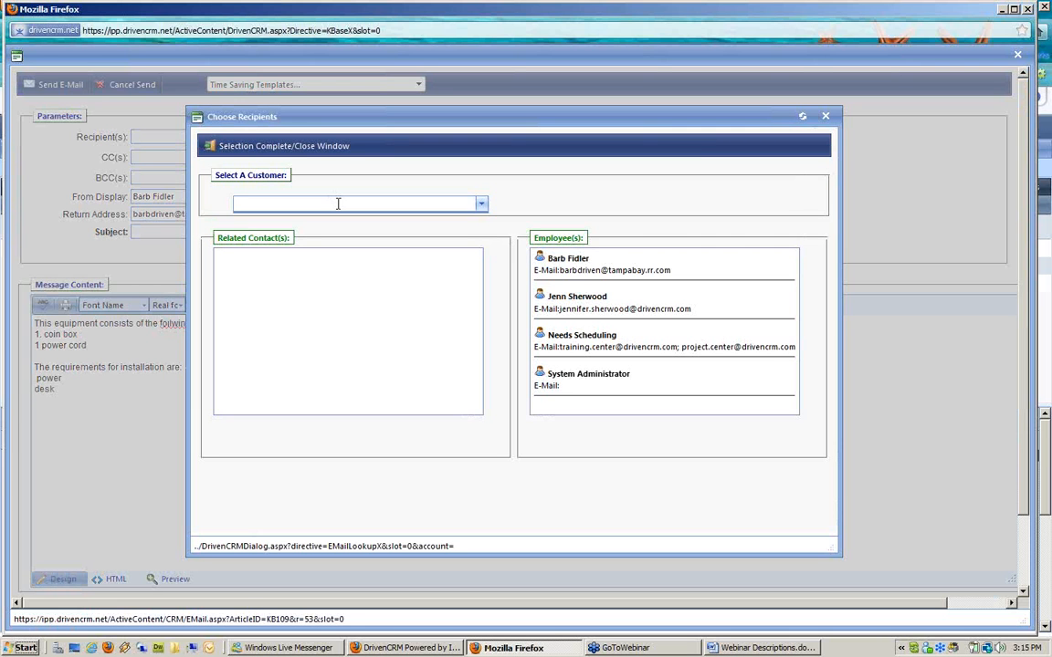
{"action": "type", "text": "mick"}
{"action": "left_click", "coordinate": [356, 232]}
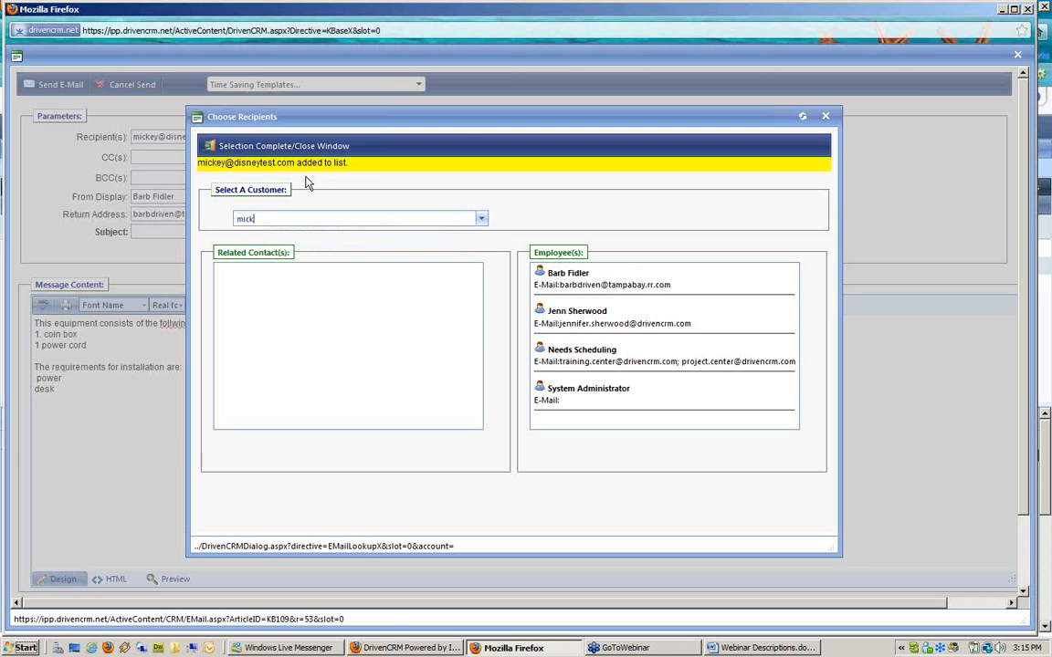
{"action": "left_click", "coordinate": [274, 146]}
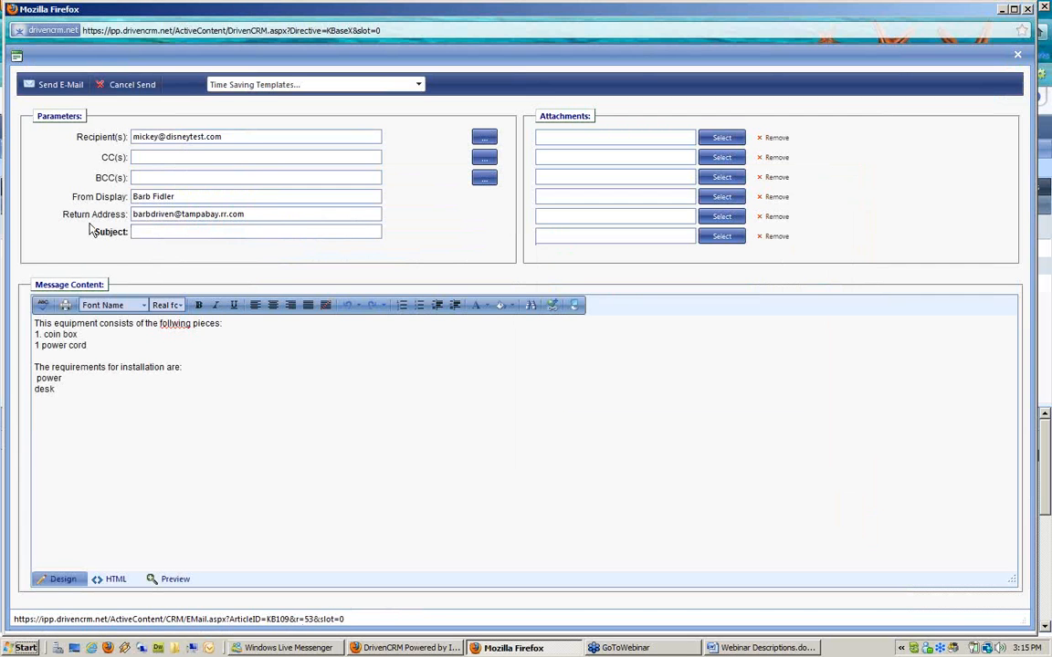
- Send the e-mail with the subject "P64 spec sheet" and without a follow-up
{"action": "left_click", "coordinate": [160, 230]}
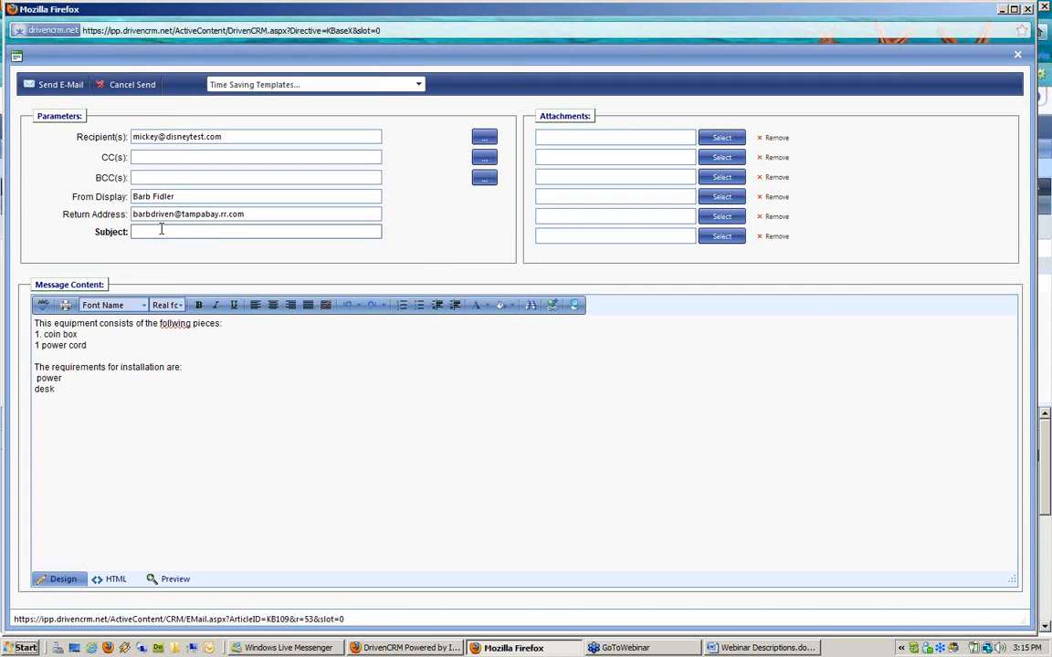
{"action": "type", "text": "P64 spec sheet"}
{"action": "left_click", "coordinate": [69, 84]}
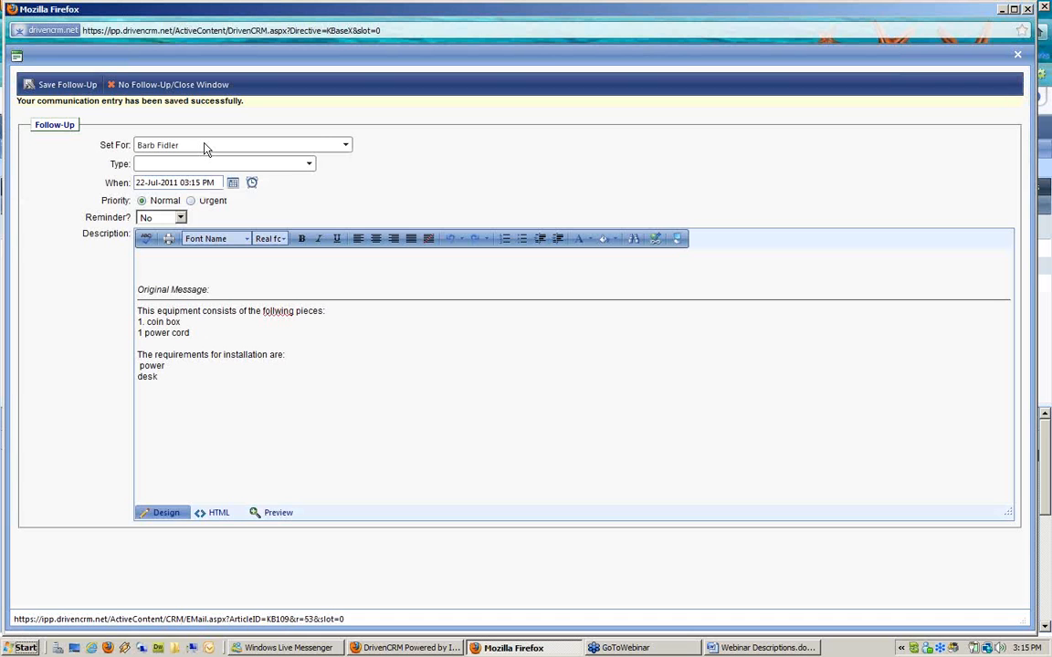
{"action": "left_click", "coordinate": [178, 84]}
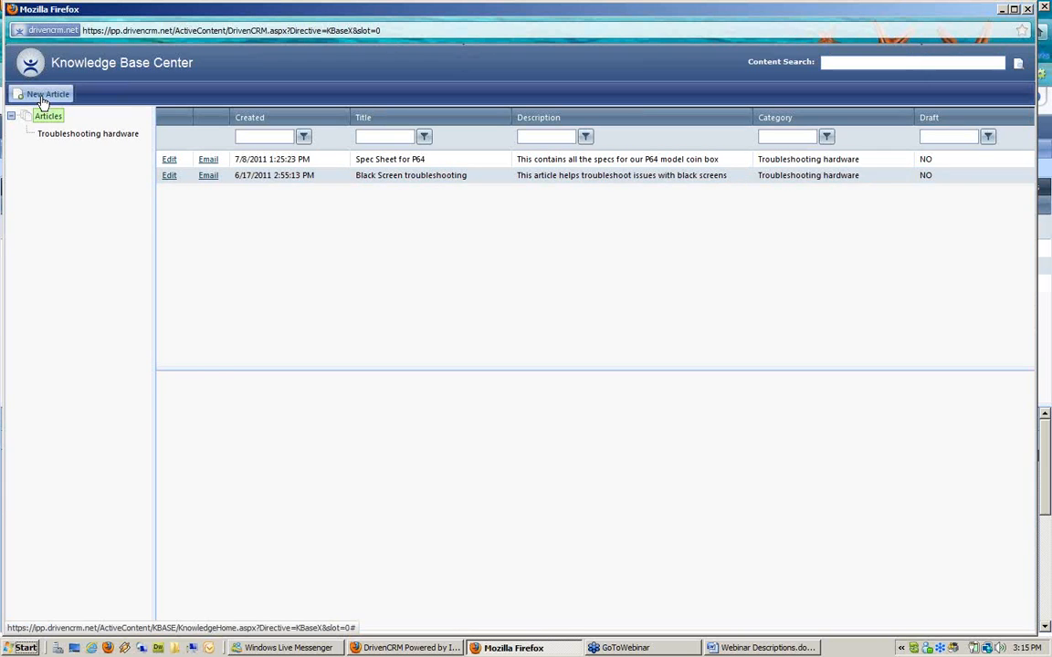
- Start a new knowledge base article in the "Troubleshooting hardware" category, leaving its sub-categories blank
{"action": "left_click", "coordinate": [42, 102]}
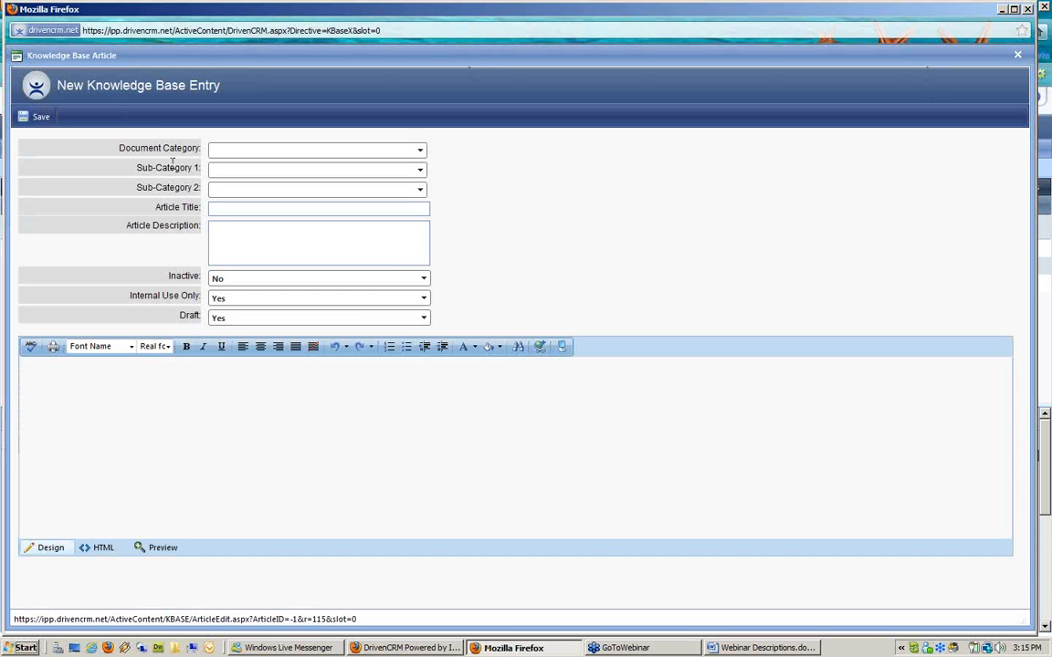
{"action": "left_click", "coordinate": [252, 158]}
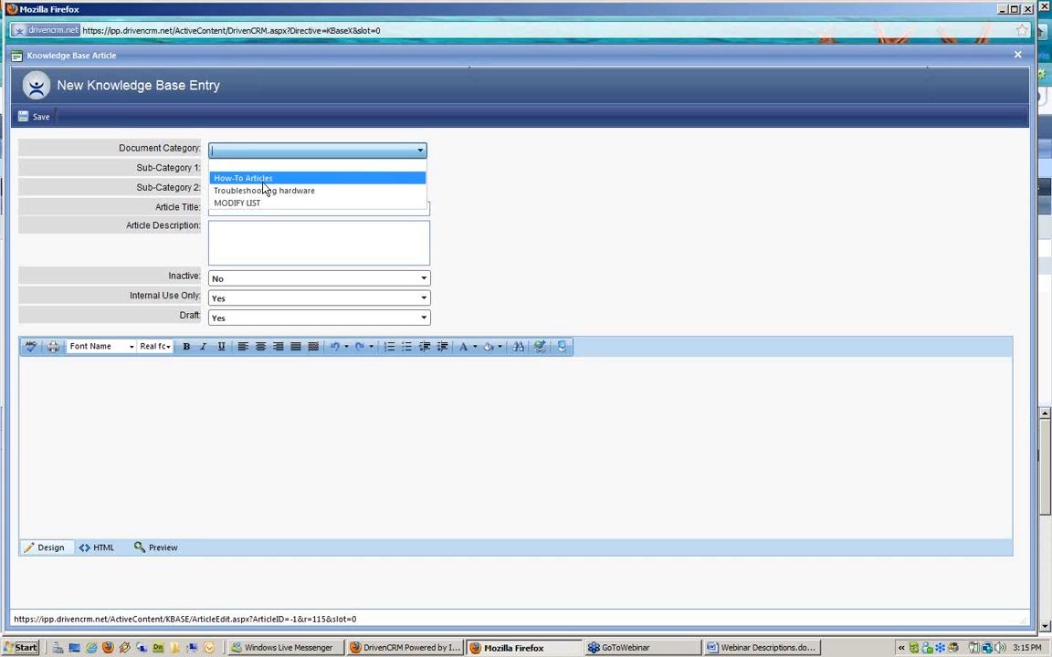
{"action": "left_click", "coordinate": [266, 192]}
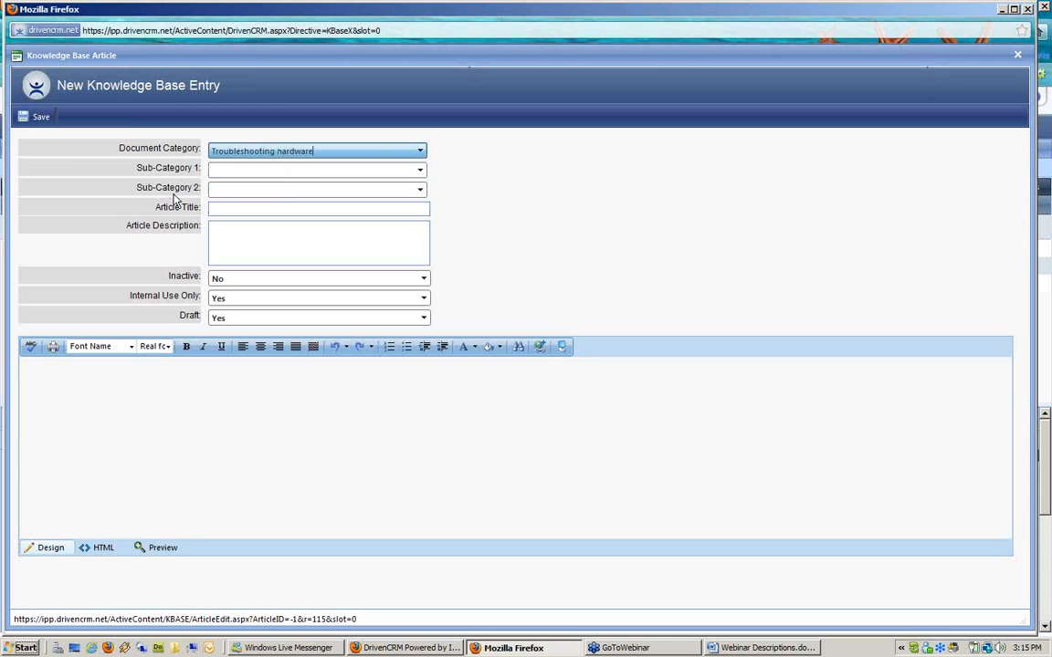
{"action": "left_click", "coordinate": [228, 174]}
{"action": "left_click", "coordinate": [228, 173]}
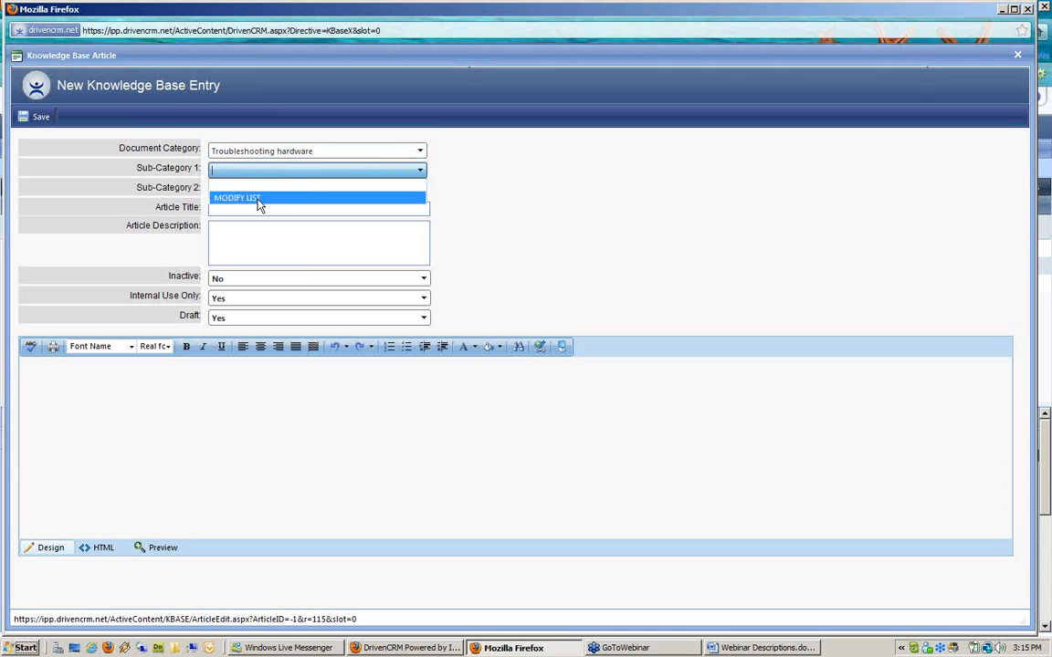
{"action": "left_click", "coordinate": [179, 186]}
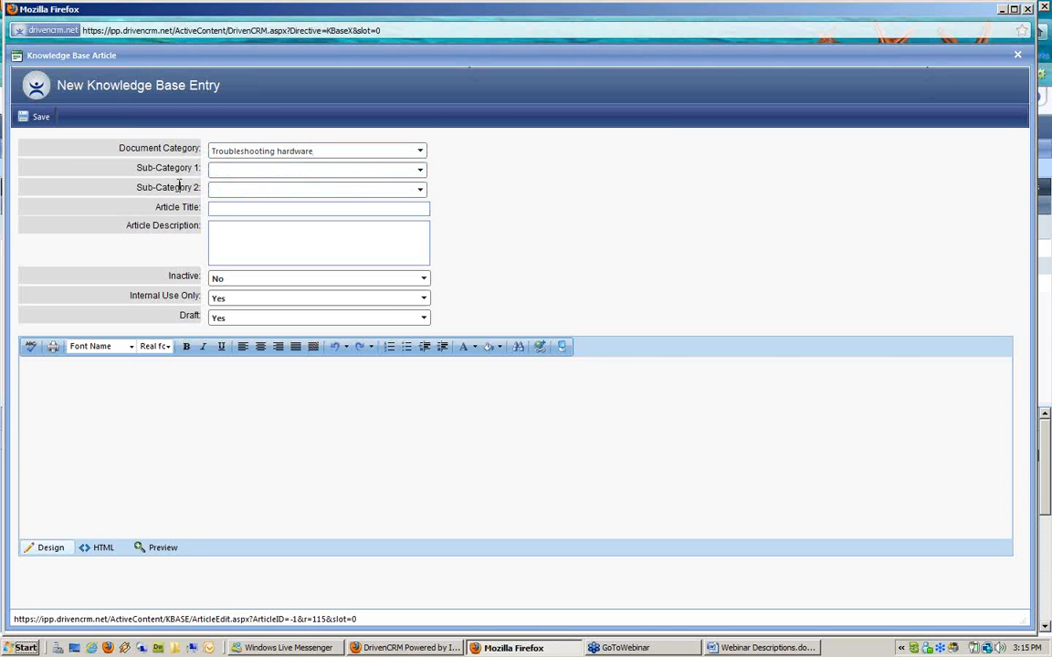
- Title the article "Blue Screen issues" and describe it as "how to resolve most blue screen issues"
{"action": "left_click", "coordinate": [233, 208]}
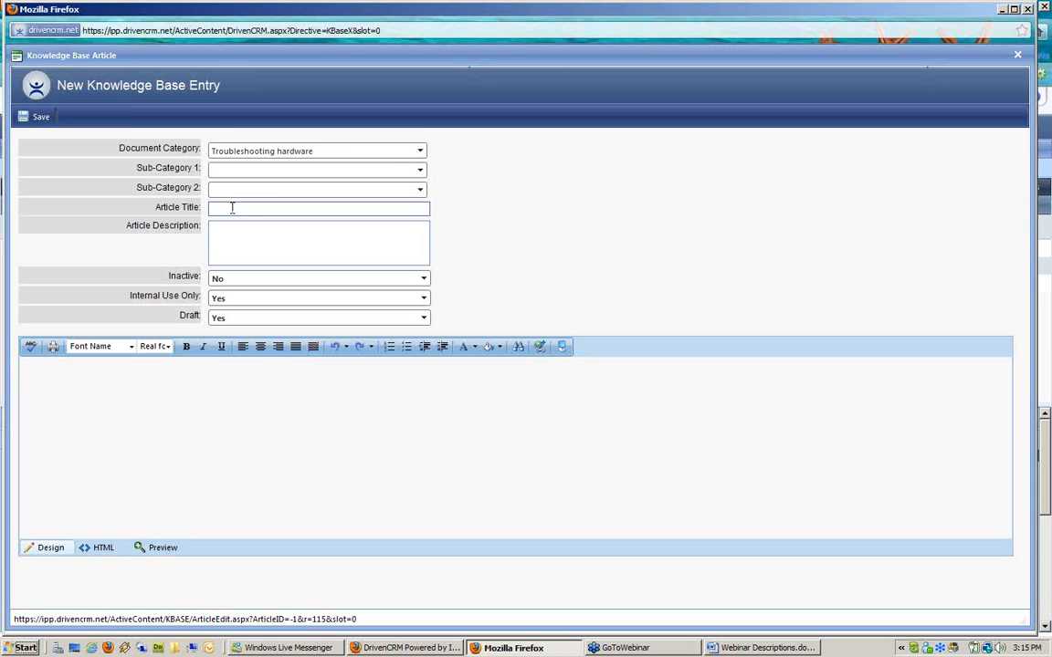
{"action": "type", "text": "Blue Screen issues"}
{"action": "left_click", "coordinate": [261, 235]}
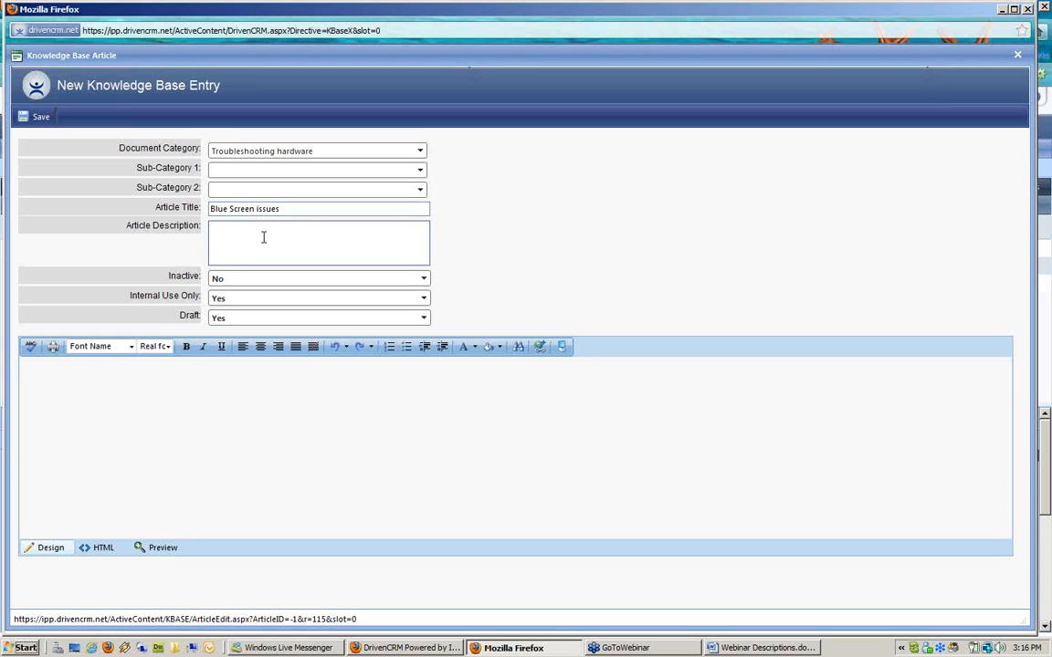
{"action": "type", "text": "how to resolve most blue screen issues"}
- Set the article's Internal Use Only option to No and keep Draft at Yes
{"action": "left_click", "coordinate": [223, 281]}
{"action": "left_click_drag", "start_coordinate": [129, 301], "coordinate": [205, 307]}
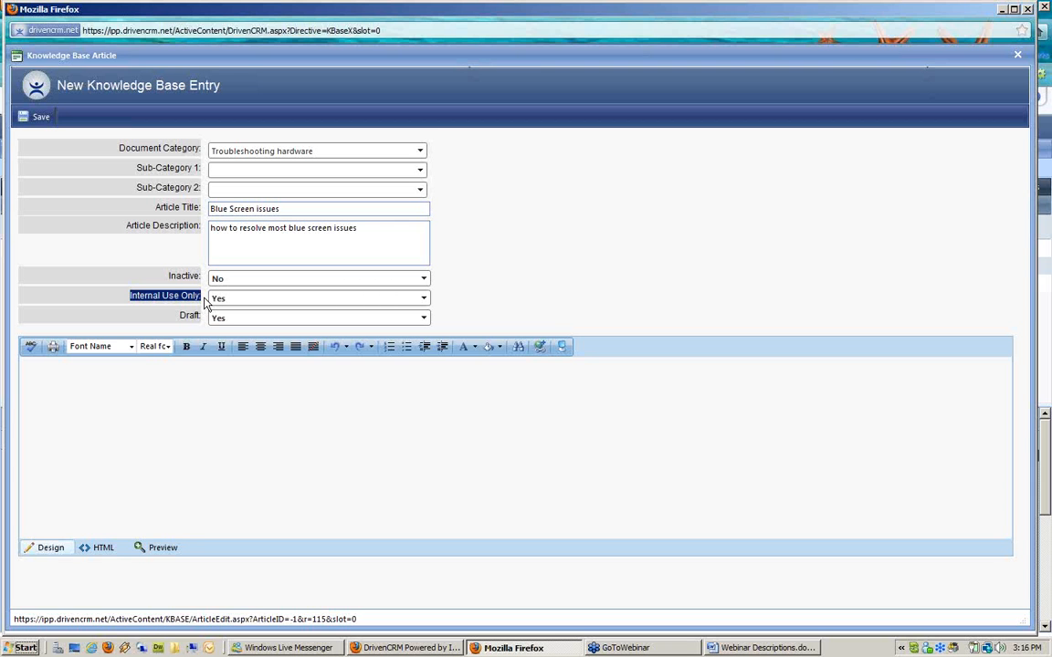
{"action": "left_click", "coordinate": [223, 300]}
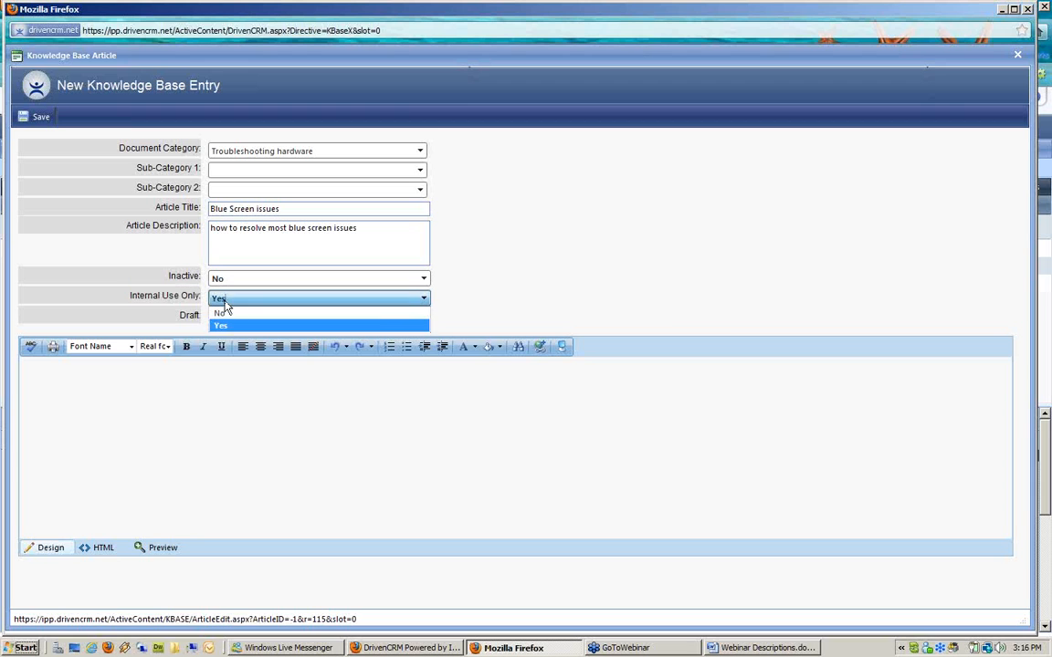
{"action": "left_click", "coordinate": [233, 313]}
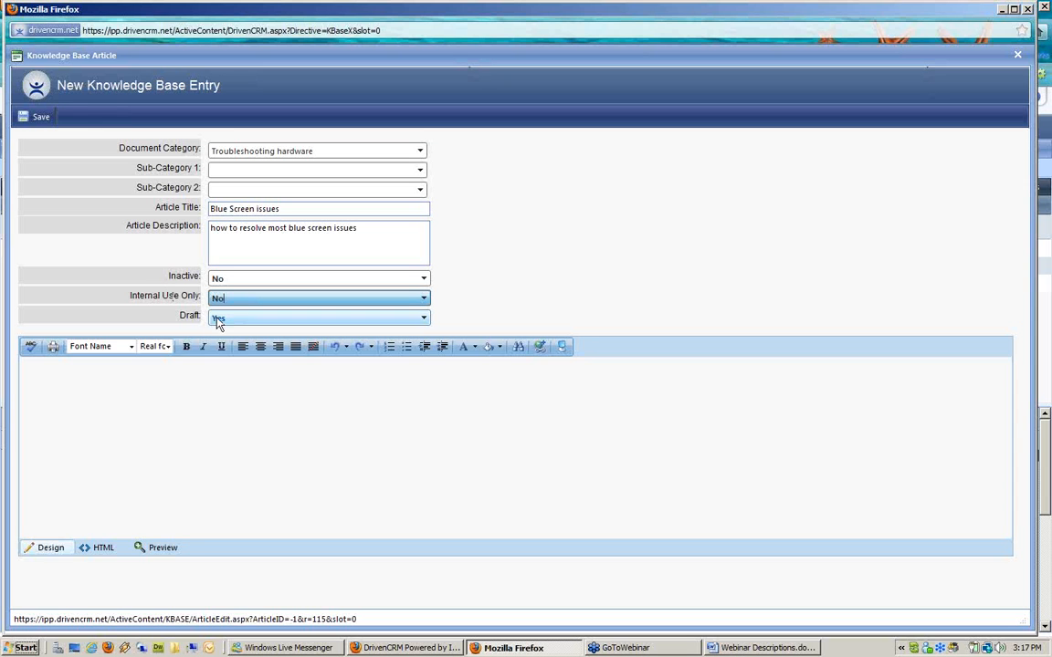
{"action": "left_click", "coordinate": [189, 315]}
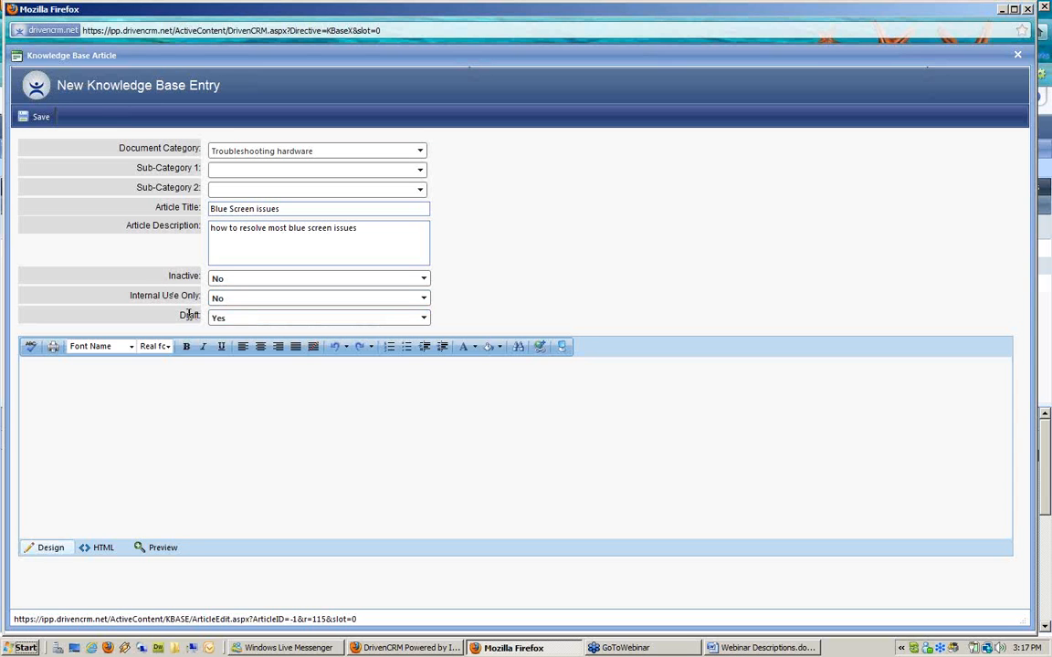
{"action": "left_click", "coordinate": [239, 319]}
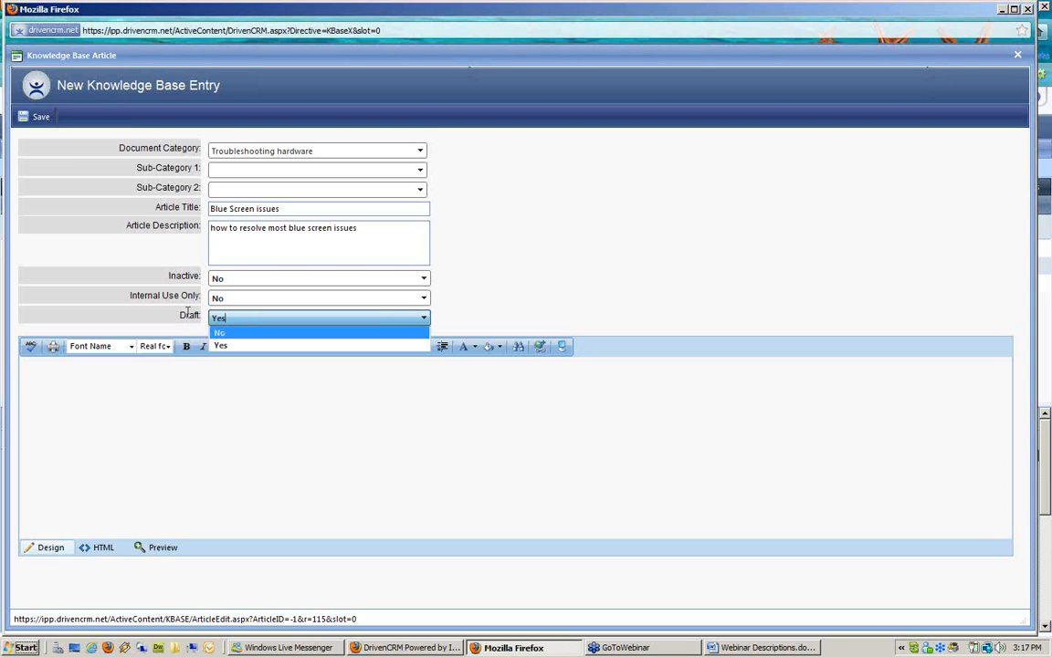
{"action": "left_click", "coordinate": [182, 380]}
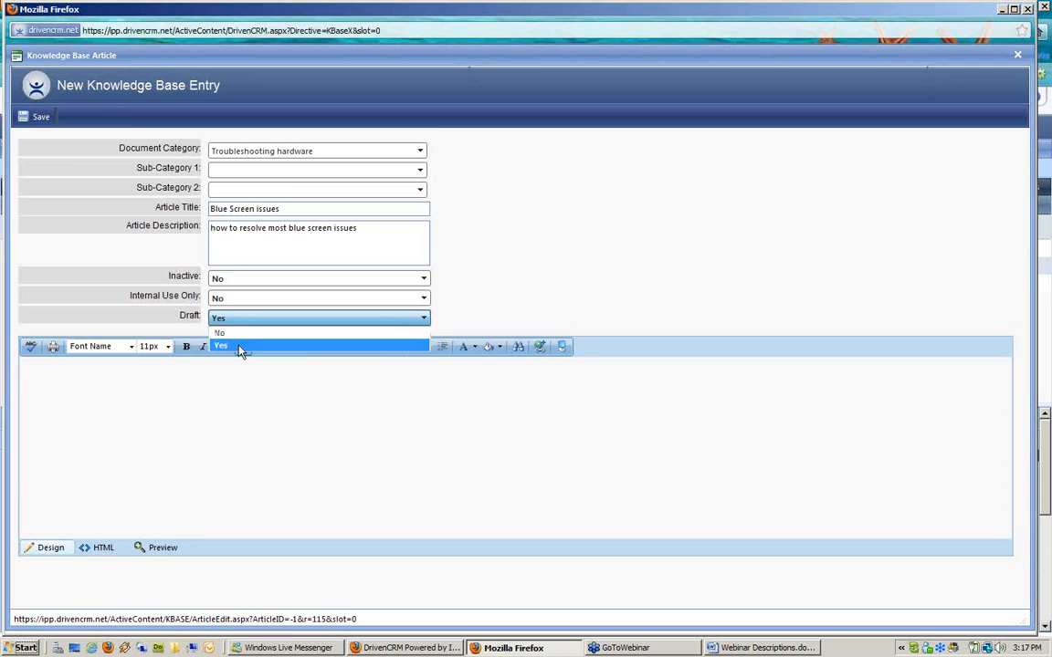
{"action": "left_click", "coordinate": [231, 321]}
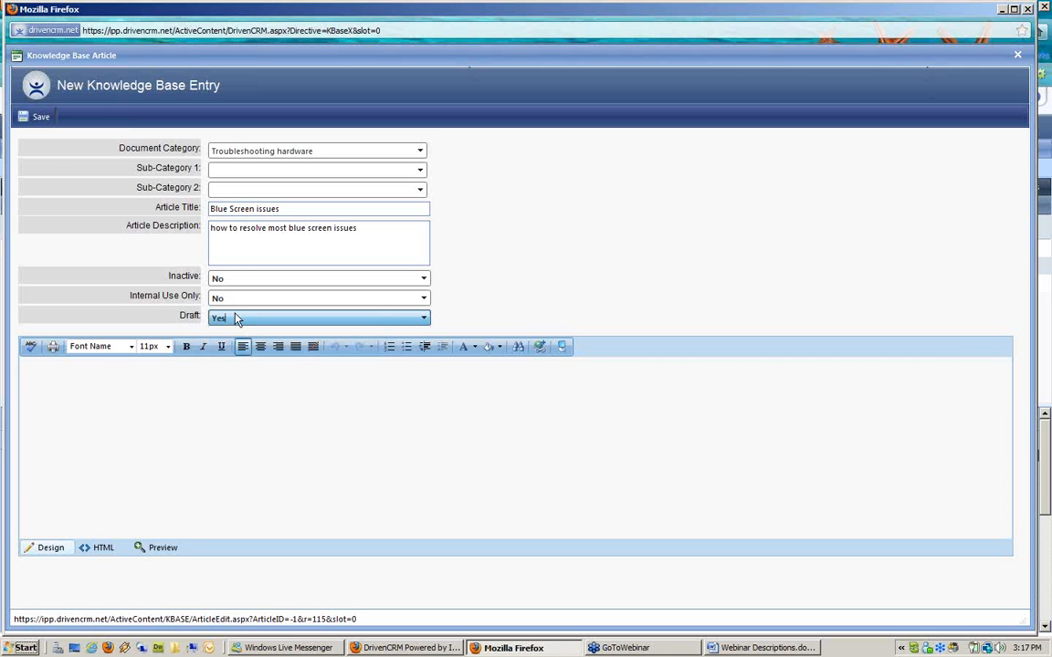
- Write the article body as two lines, "Reboot system" and "Unplug everything."
{"action": "left_click", "coordinate": [219, 374]}
{"action": "type", "text": "Reboot"}
{"action": "type", "text": " system "}
{"action": "type", "text": "Unplug"}
{"action": "type", "text": " everything"}
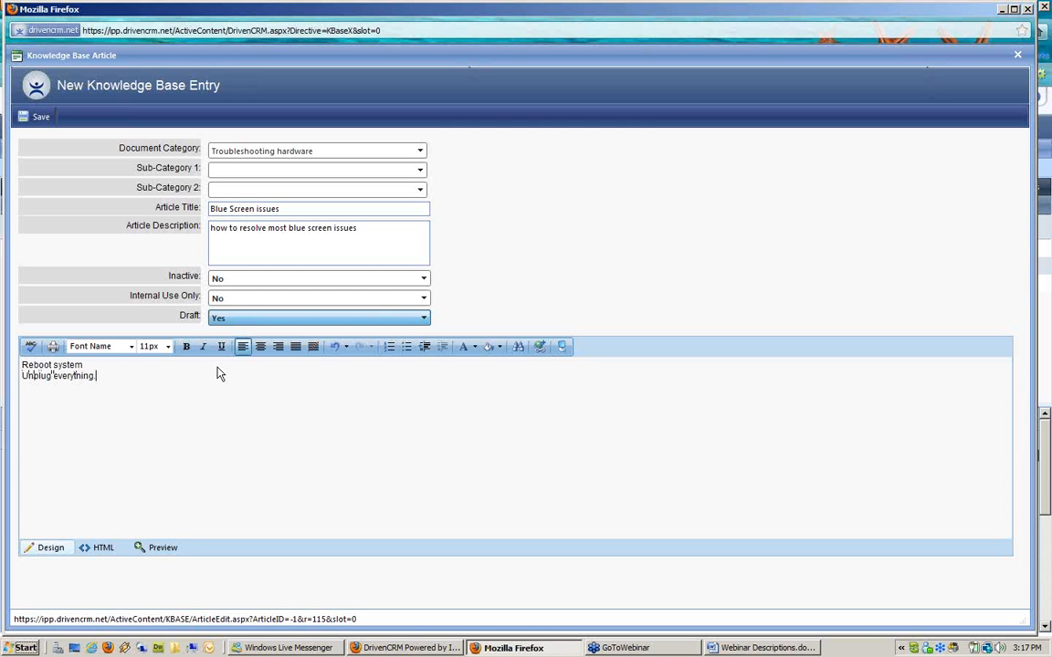
- Add "reformat" as a third line of the article body and make all three lines bold and italic
{"action": "key", "text": "Return"}
{"action": "type", "text": "reformat"}
{"action": "left_click_drag", "start_coordinate": [63, 390], "coordinate": [23, 365]}
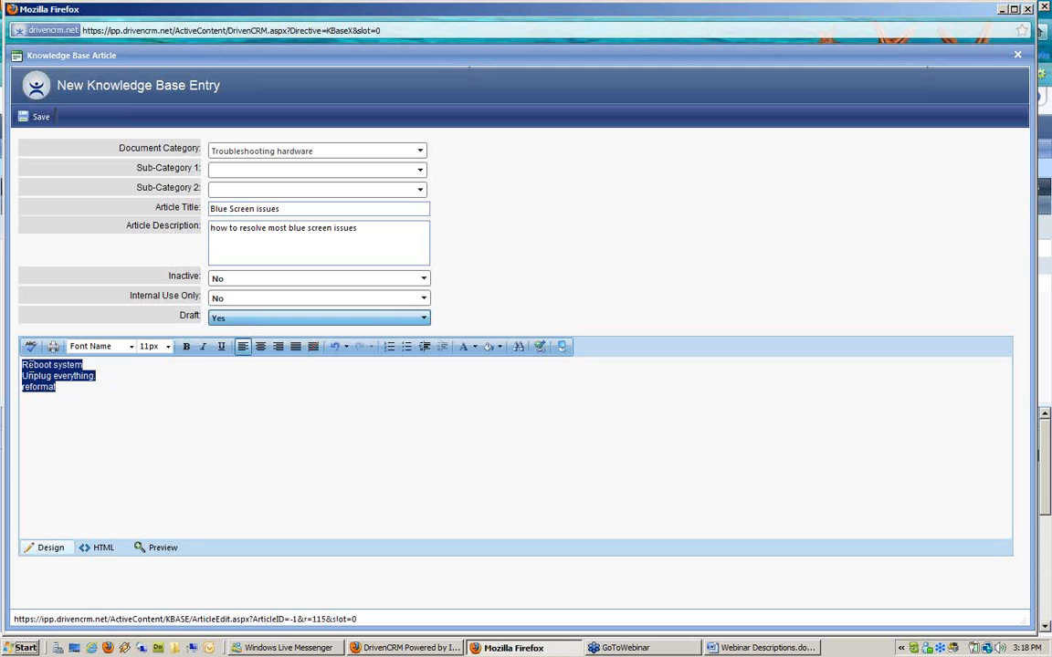
{"action": "left_click", "coordinate": [186, 346]}
{"action": "left_click", "coordinate": [204, 348]}
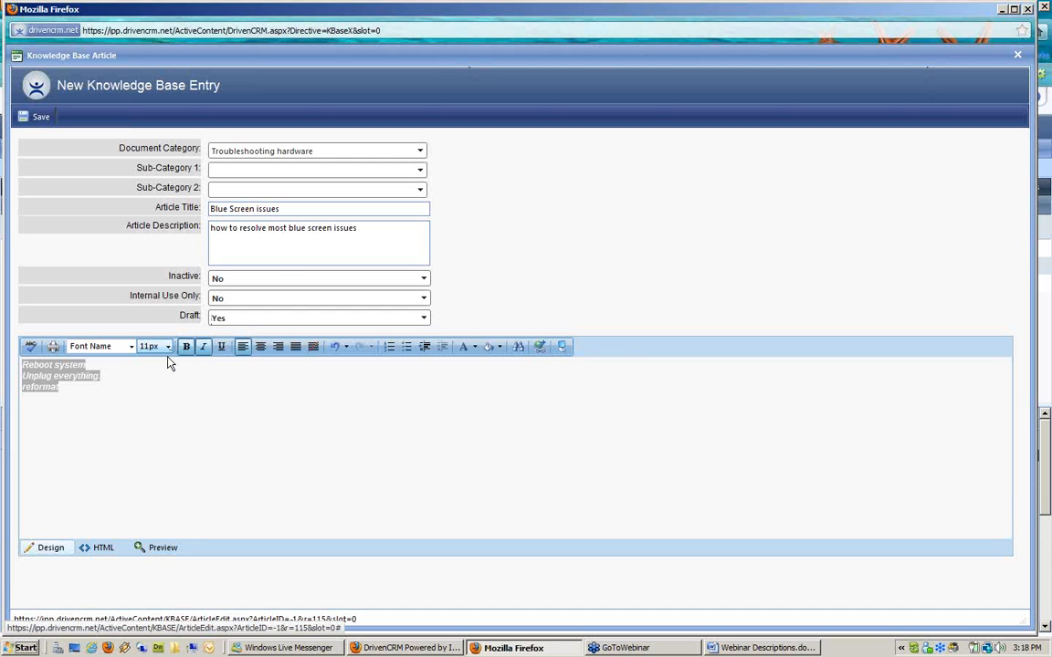
- Set the selected body text to 14px and turn its three lines into a numbered list
{"action": "left_click", "coordinate": [167, 347]}
{"action": "left_click", "coordinate": [155, 444]}
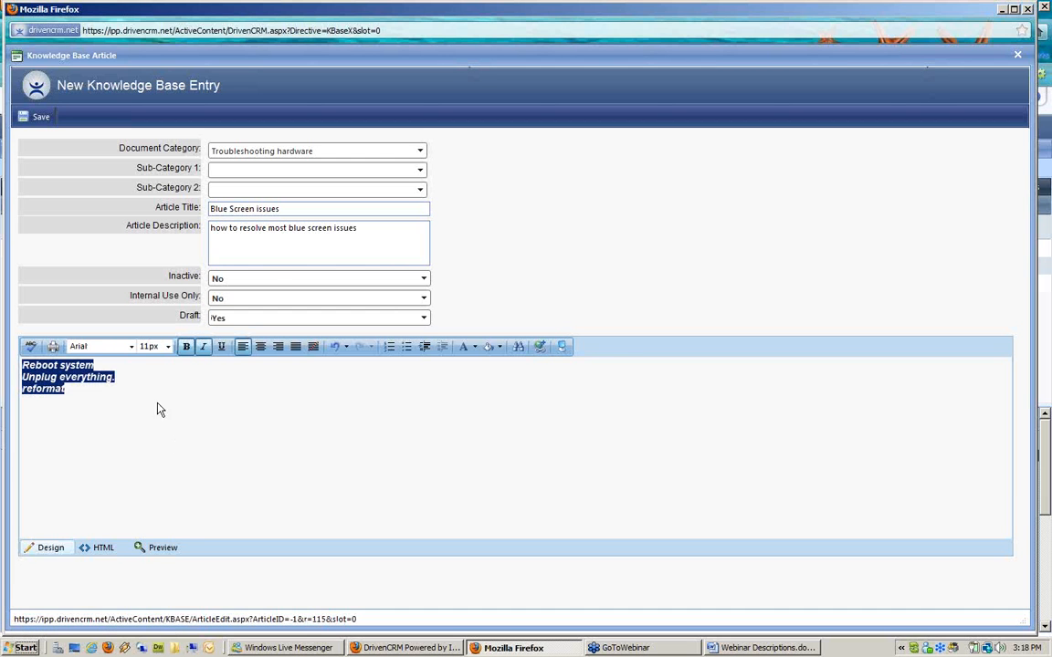
{"action": "left_click", "coordinate": [388, 347]}
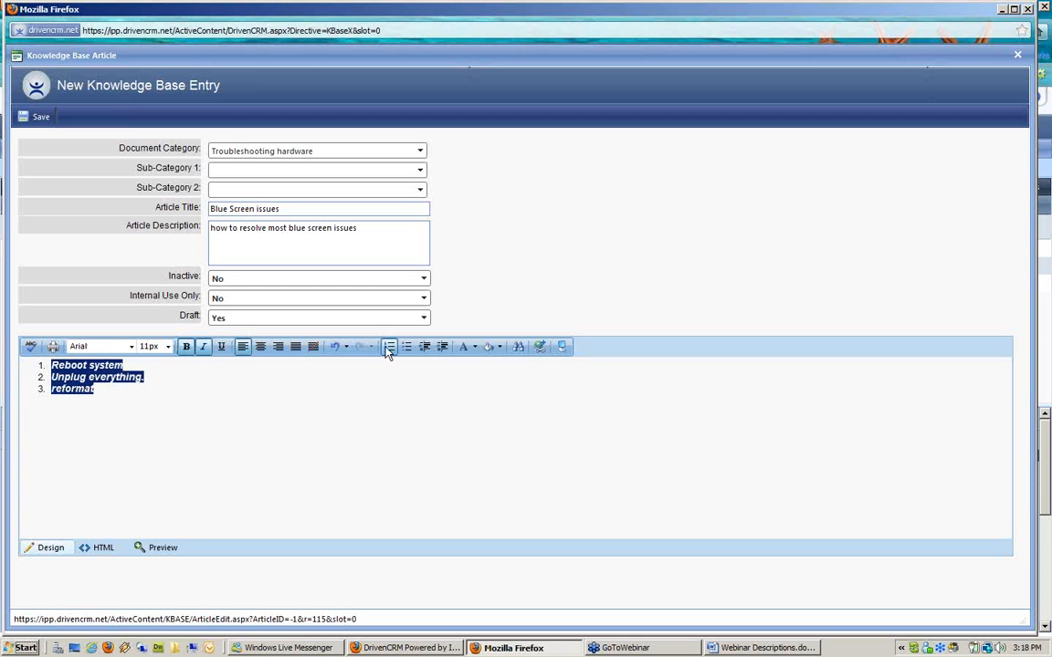
{"action": "left_click", "coordinate": [222, 394]}
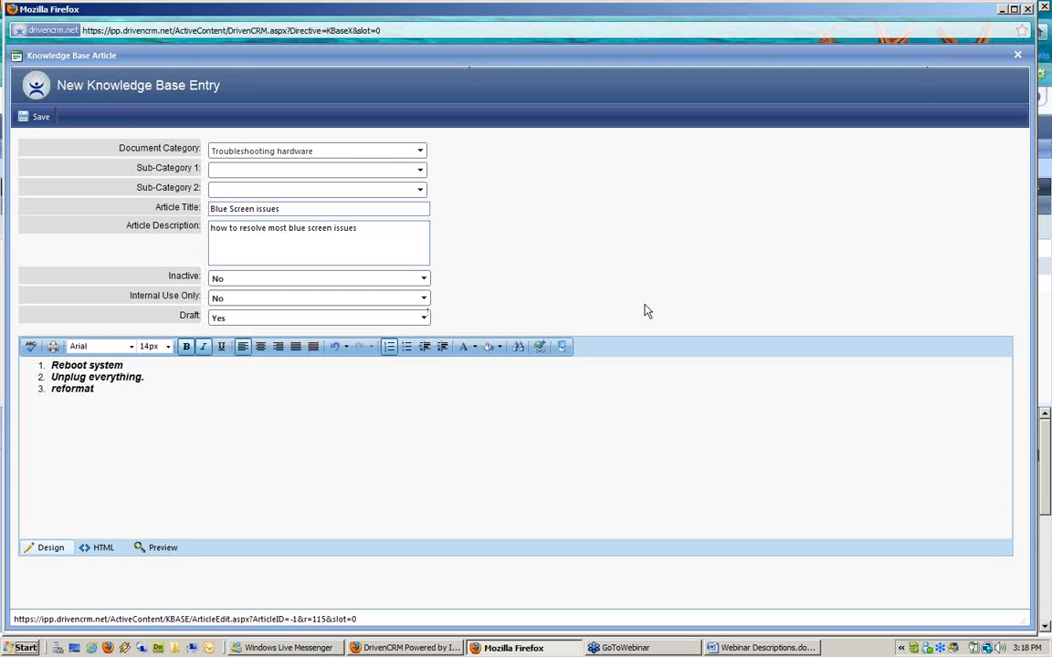
- Save the new "Blue Screen issues" article and close its entry form
{"action": "left_click", "coordinate": [33, 125]}
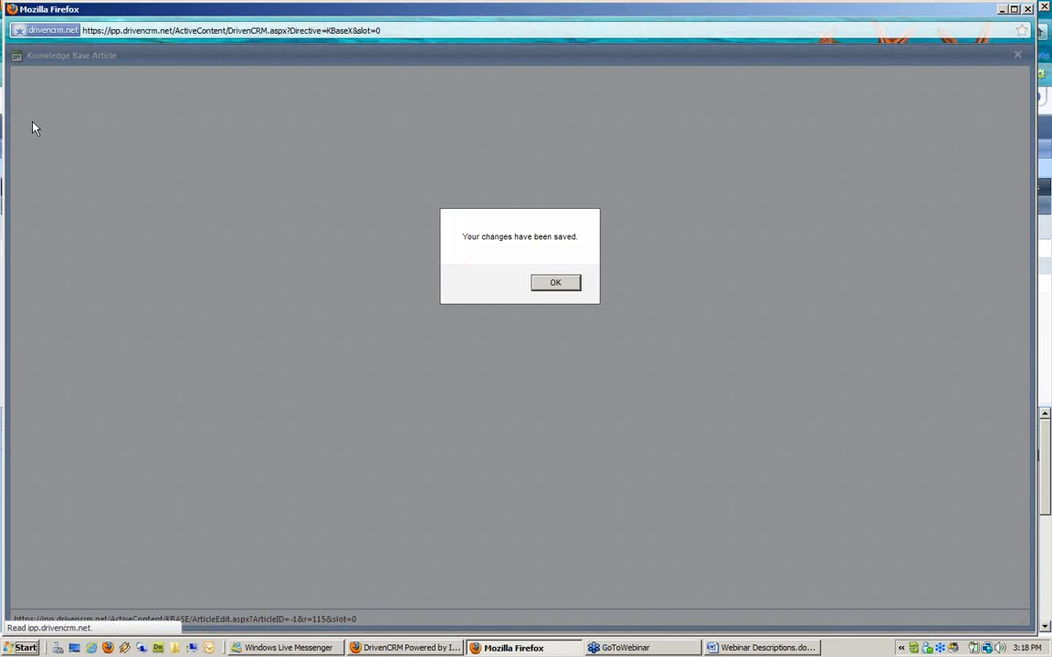
{"action": "left_click", "coordinate": [560, 287]}
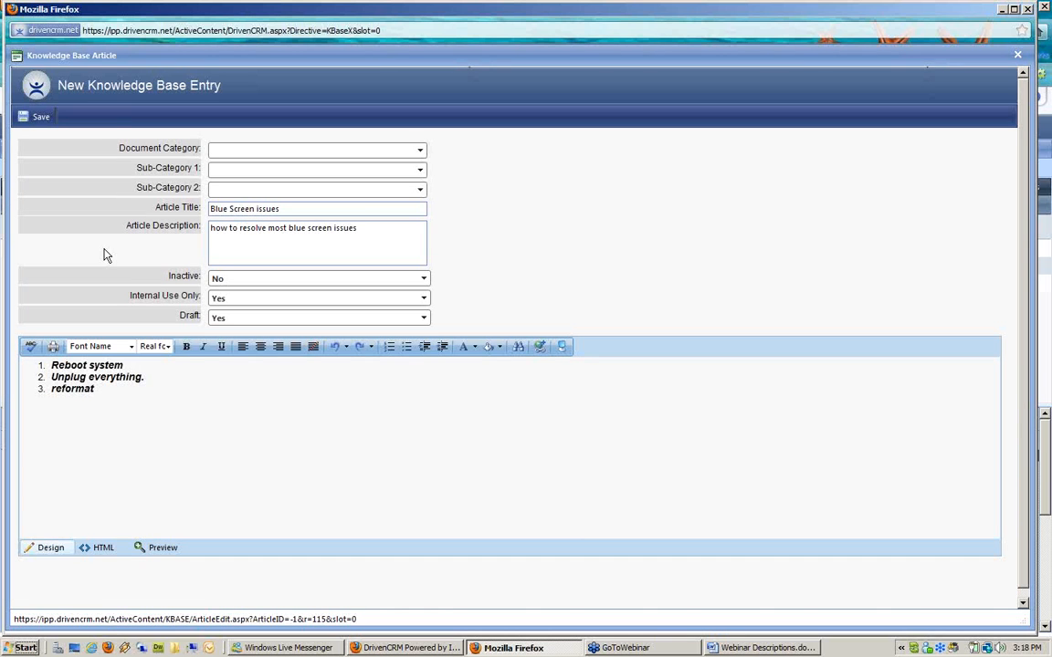
{"action": "left_click", "coordinate": [1017, 55]}
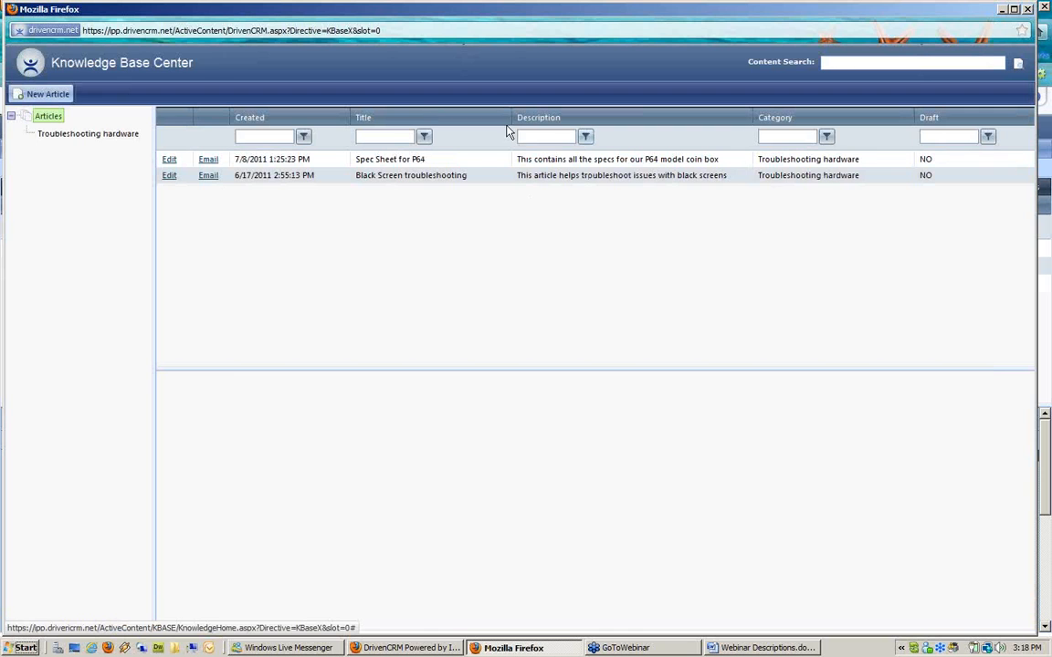
- Refresh the list of all knowledge base articles and preview the "Blue Screen issues" article
{"action": "left_click", "coordinate": [51, 122]}
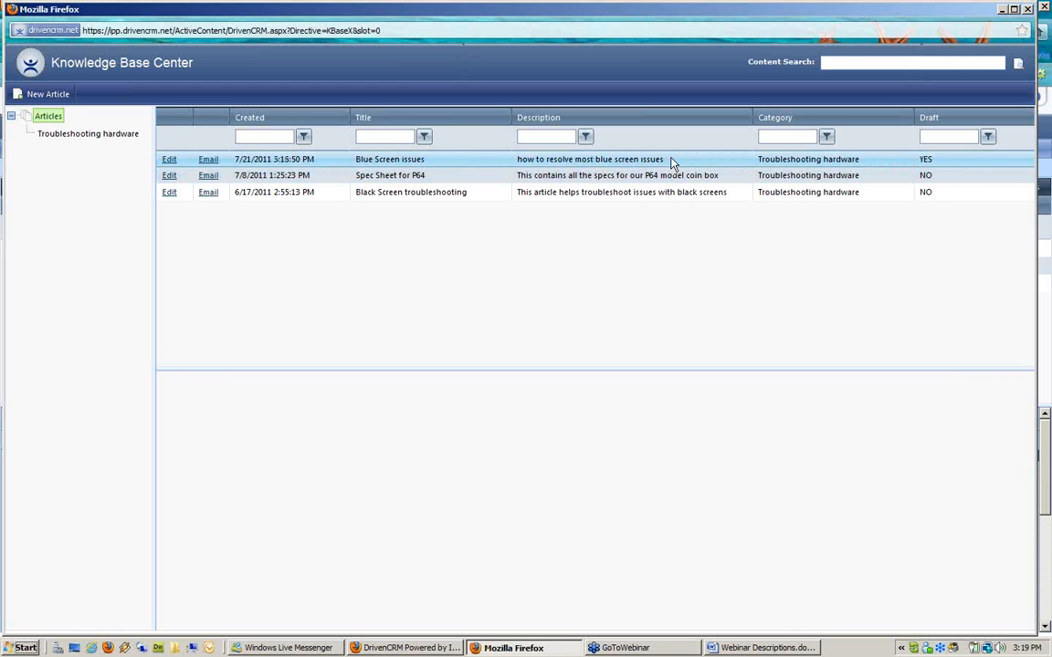
{"action": "double_click", "coordinate": [933, 162]}
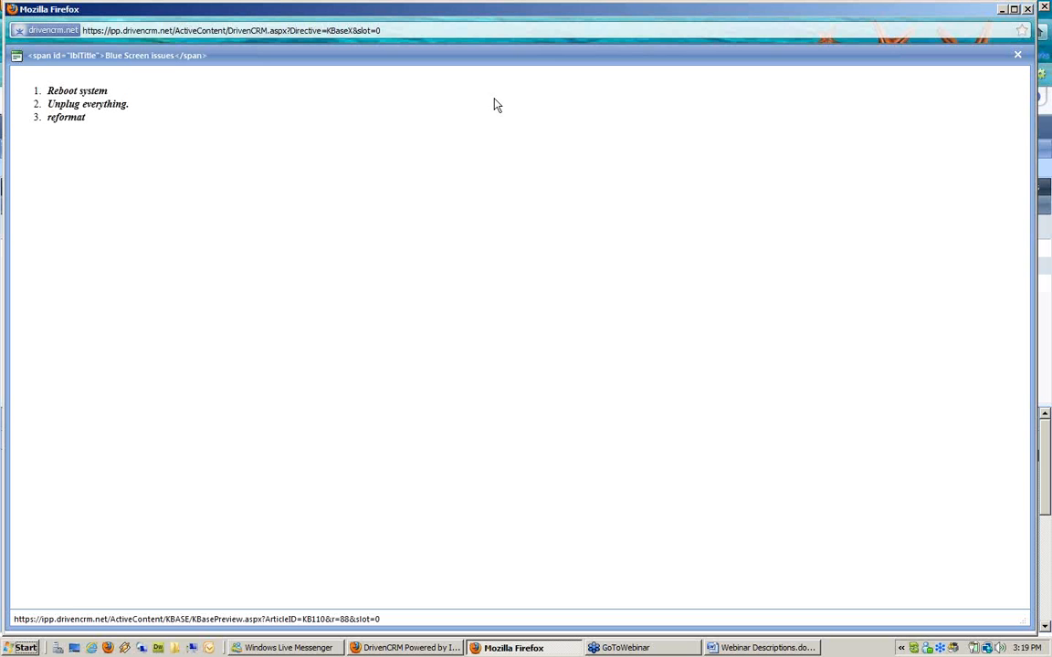
{"action": "left_click", "coordinate": [1019, 58]}
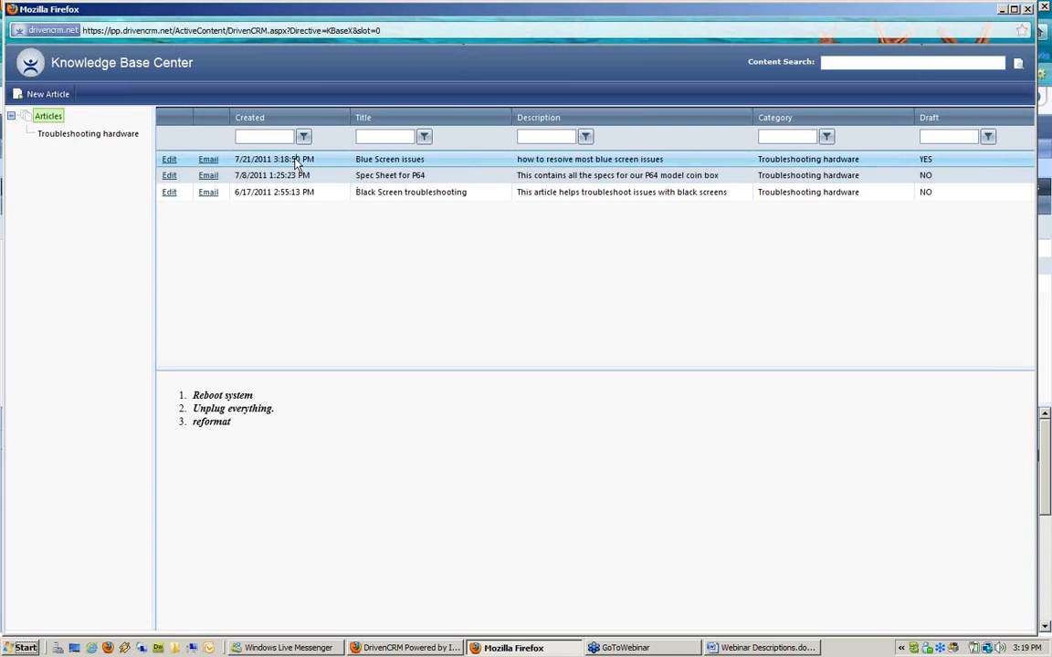
- Edit the "Blue Screen issues" article so its third list item reads "reformat drive (onsite only)"
{"action": "left_click", "coordinate": [169, 161]}
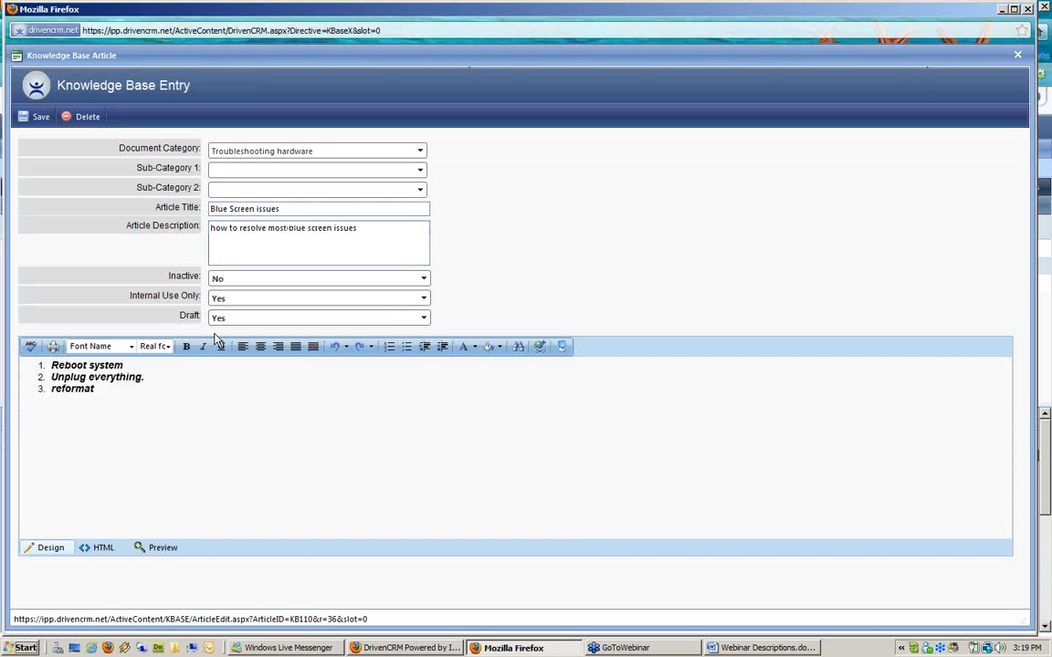
{"action": "left_click", "coordinate": [107, 398]}
{"action": "type", "text": "drive"}
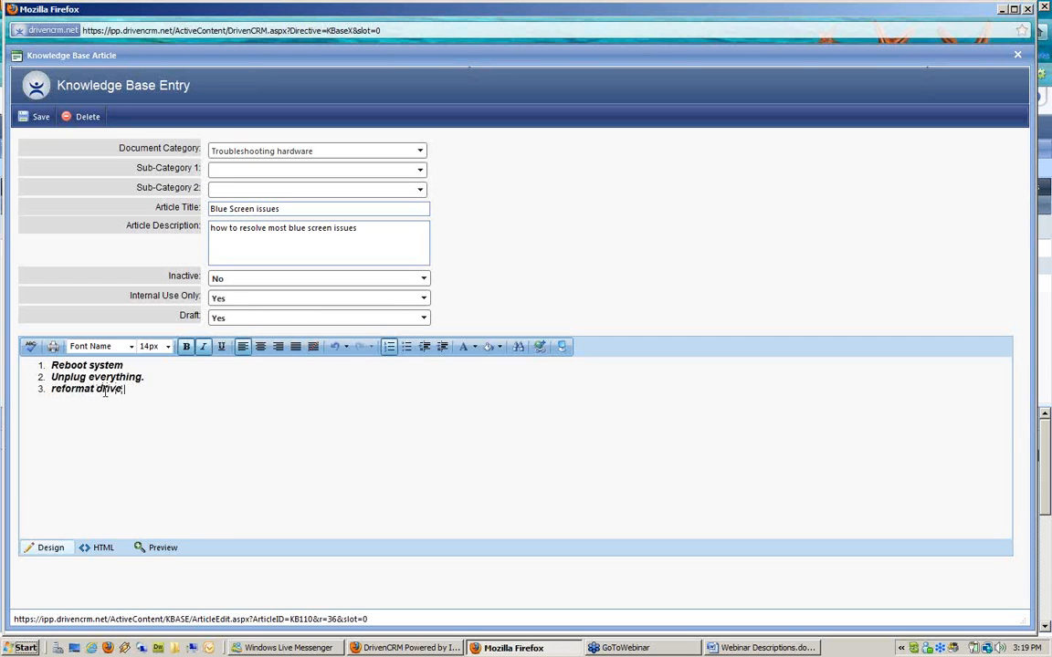
{"action": "type", "text": " (on"}
{"action": "type", "text": "site pr"}
{"action": "type", "text": "ly"}
{"action": "type", "text": ")"}
- Set the article's Draft option to No and save the changes
{"action": "left_click", "coordinate": [251, 321]}
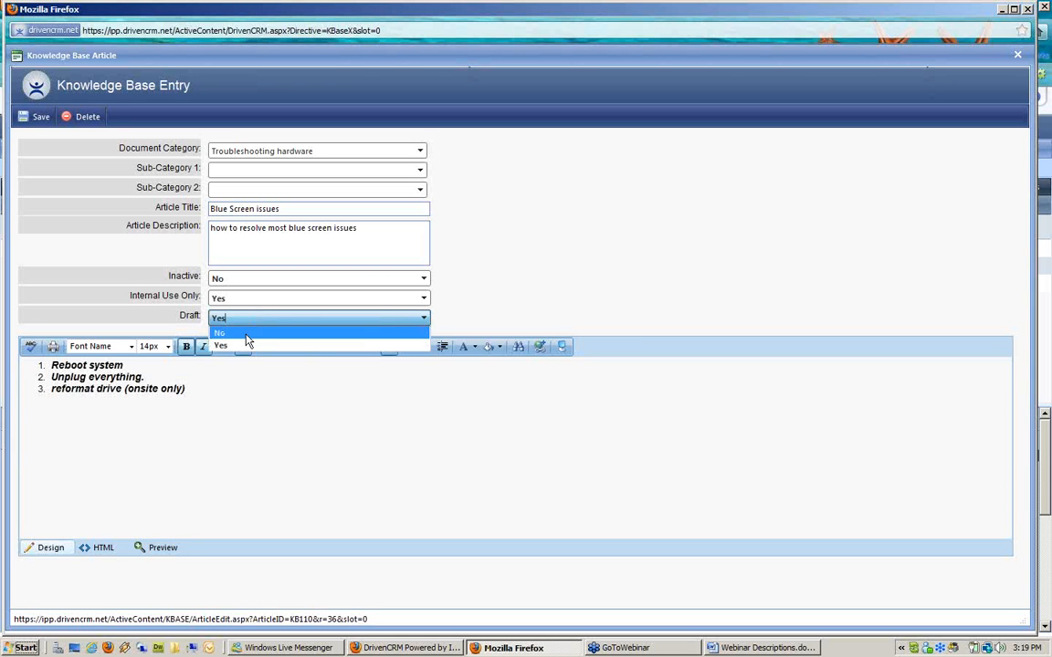
{"action": "left_click", "coordinate": [246, 340]}
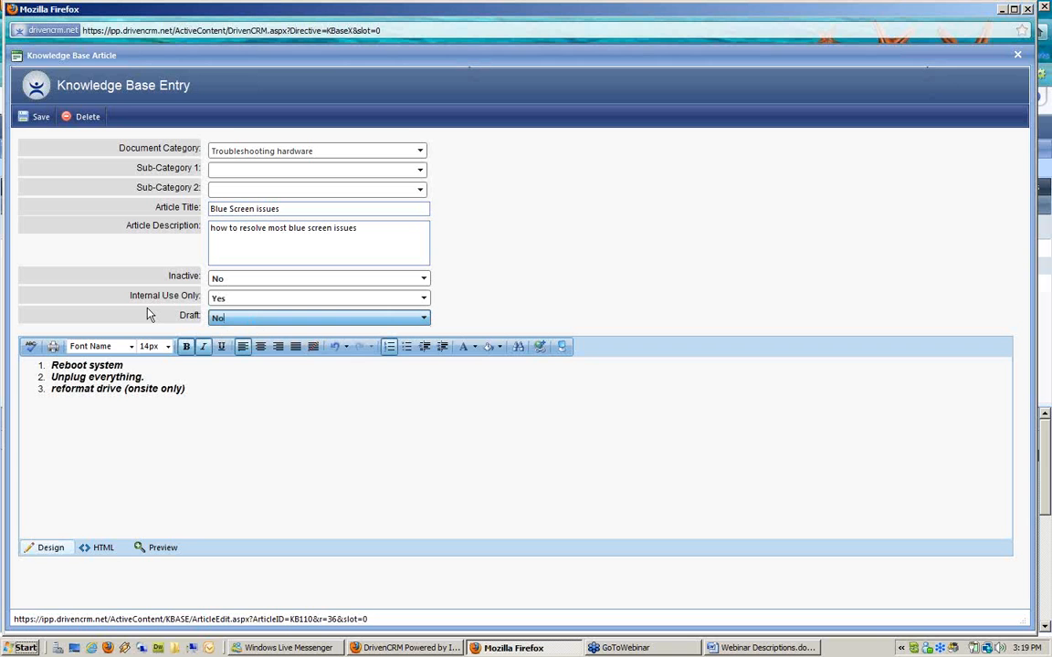
{"action": "left_click", "coordinate": [37, 119]}
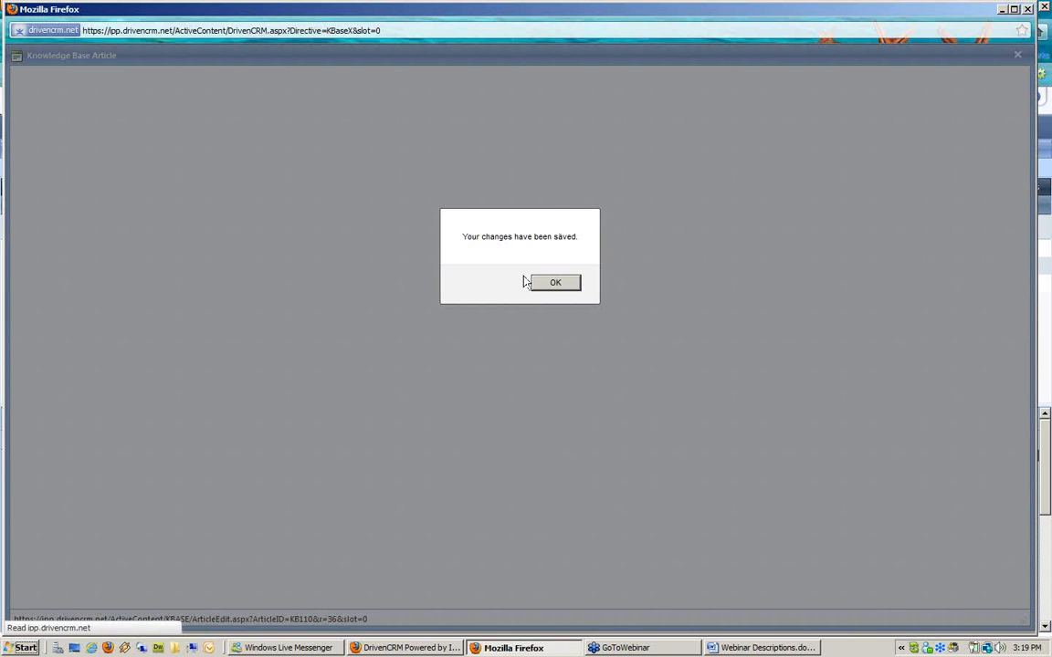
{"action": "left_click", "coordinate": [539, 286]}
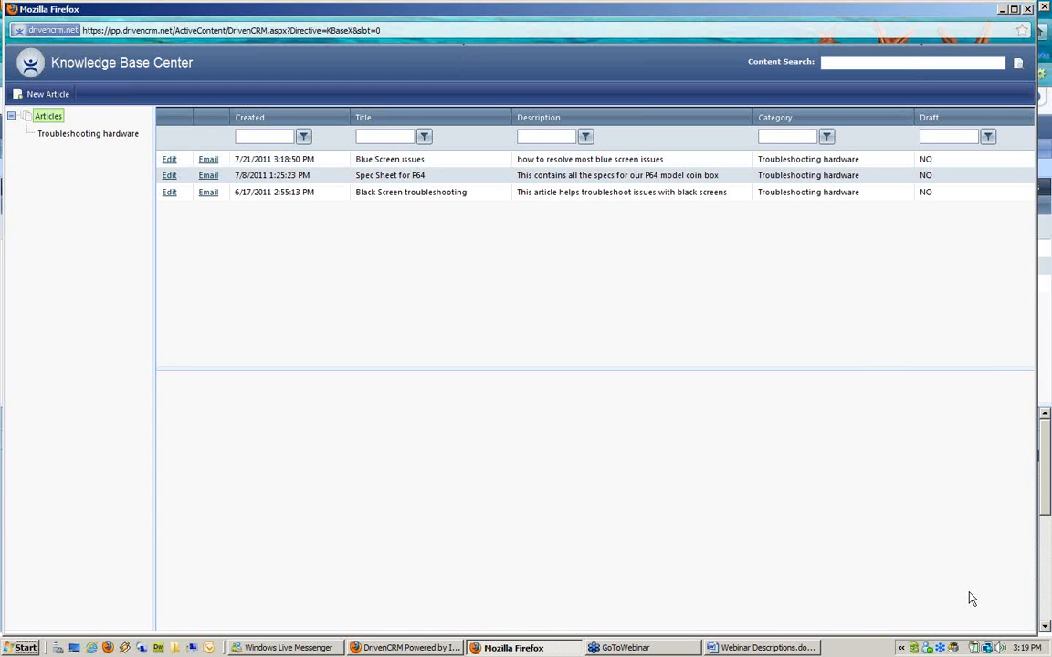
- Close the Knowledge Base Center window and open the Disney World account through the account search
{"action": "left_click_drag", "start_coordinate": [1038, 638], "coordinate": [726, 491]}
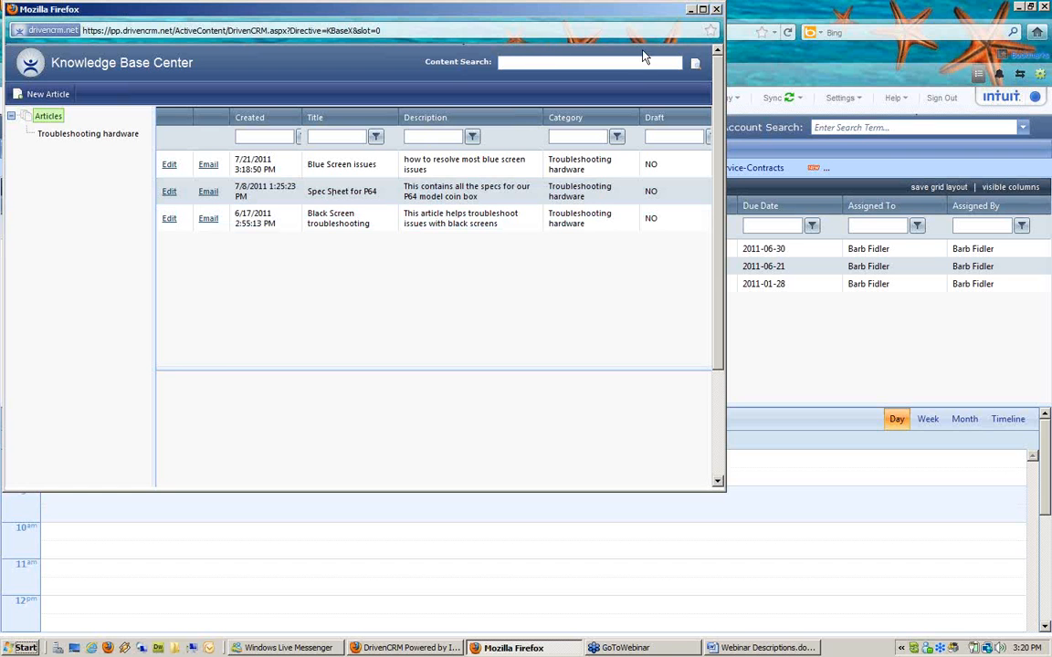
{"action": "left_click", "coordinate": [717, 10]}
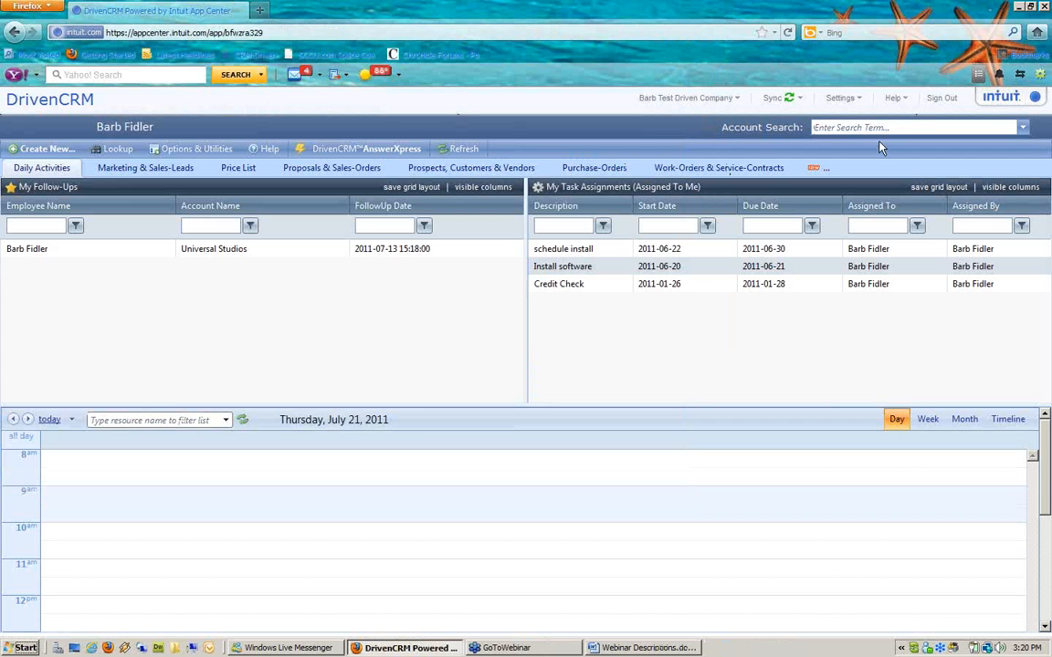
{"action": "left_click", "coordinate": [901, 128]}
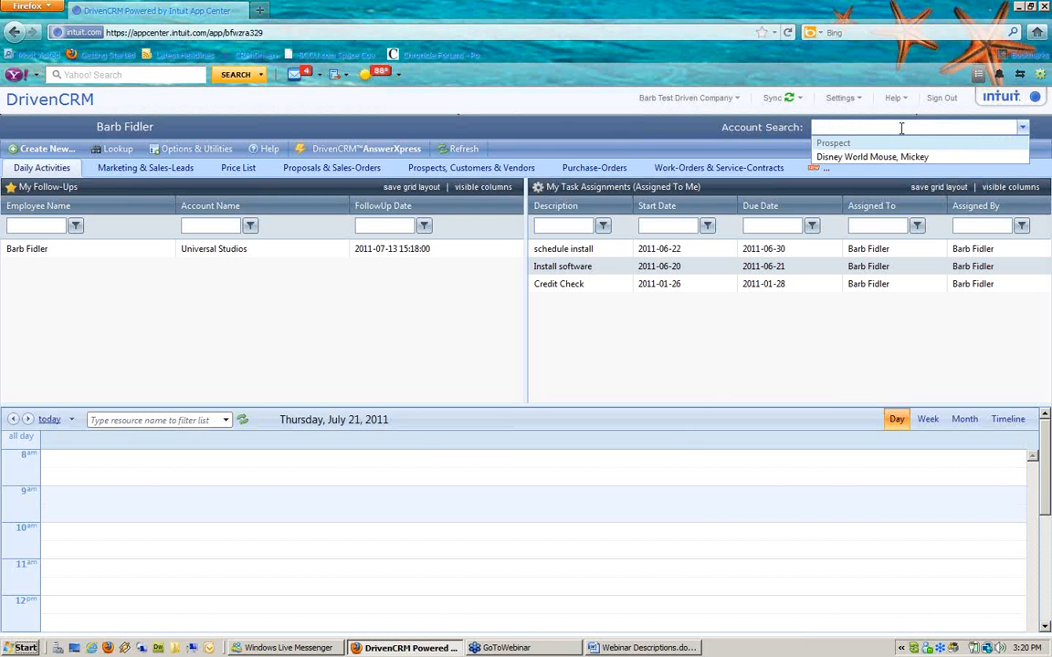
{"action": "left_click", "coordinate": [872, 157]}
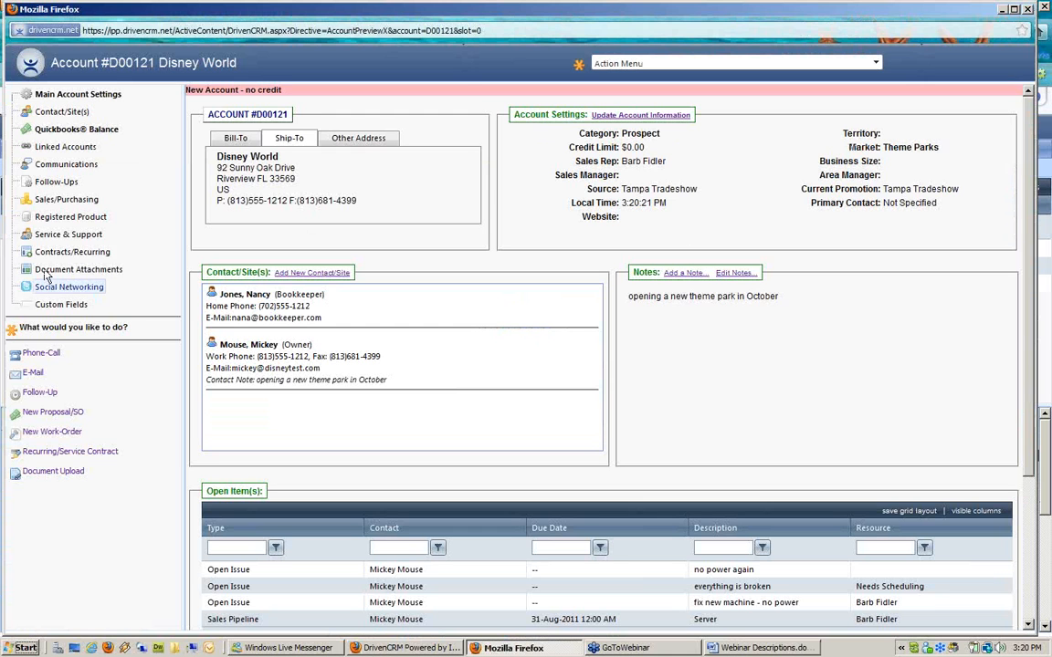
- Examine the Disney World account's registered products, including the mouse entry's details and linked work order, in a narrower window
{"action": "left_click", "coordinate": [73, 217]}
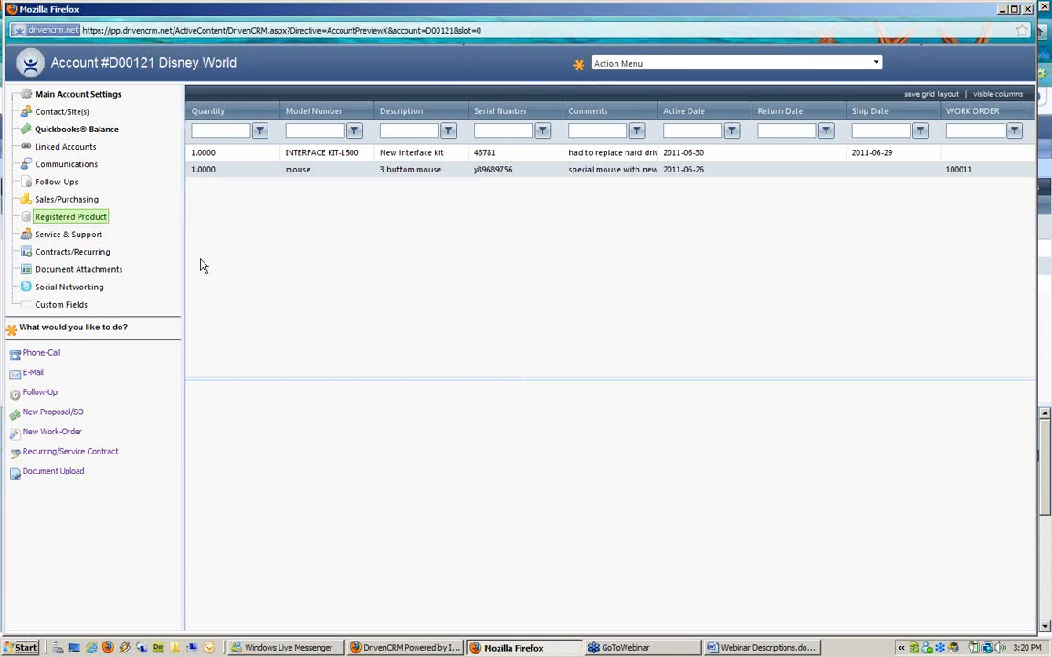
{"action": "left_click", "coordinate": [354, 175]}
{"action": "left_click", "coordinate": [926, 177]}
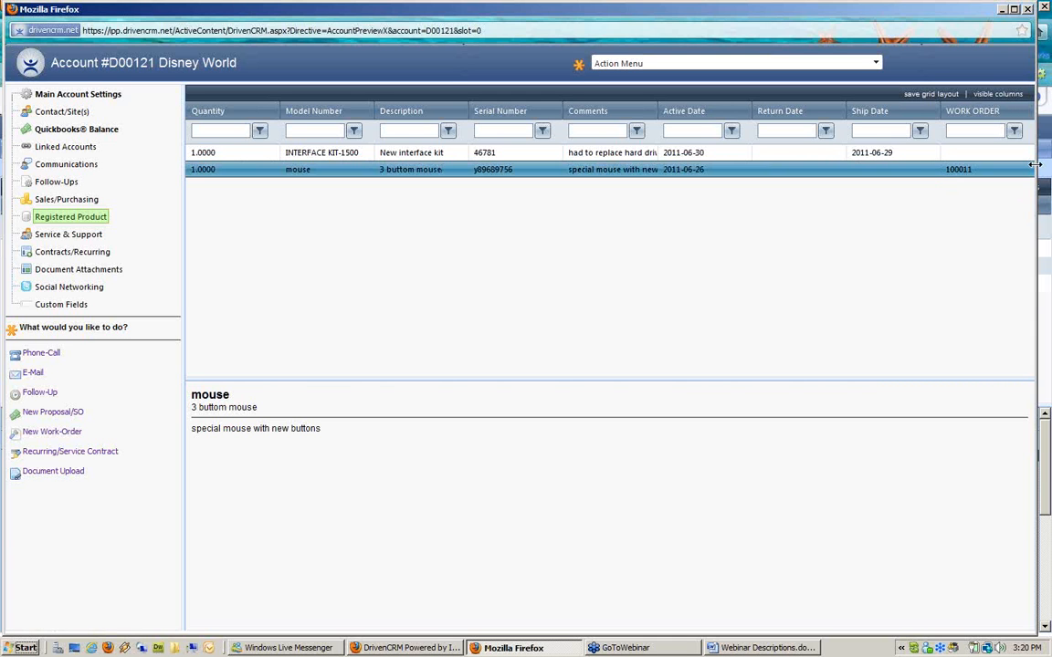
{"action": "left_click_drag", "start_coordinate": [1035, 165], "coordinate": [929, 164]}
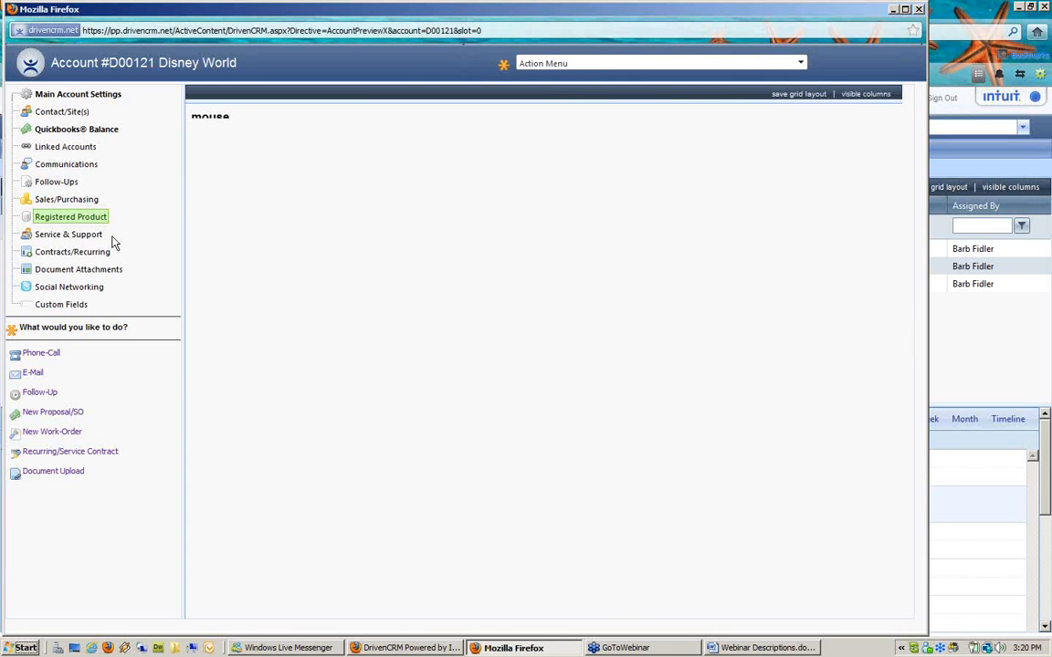
{"action": "left_click", "coordinate": [86, 220]}
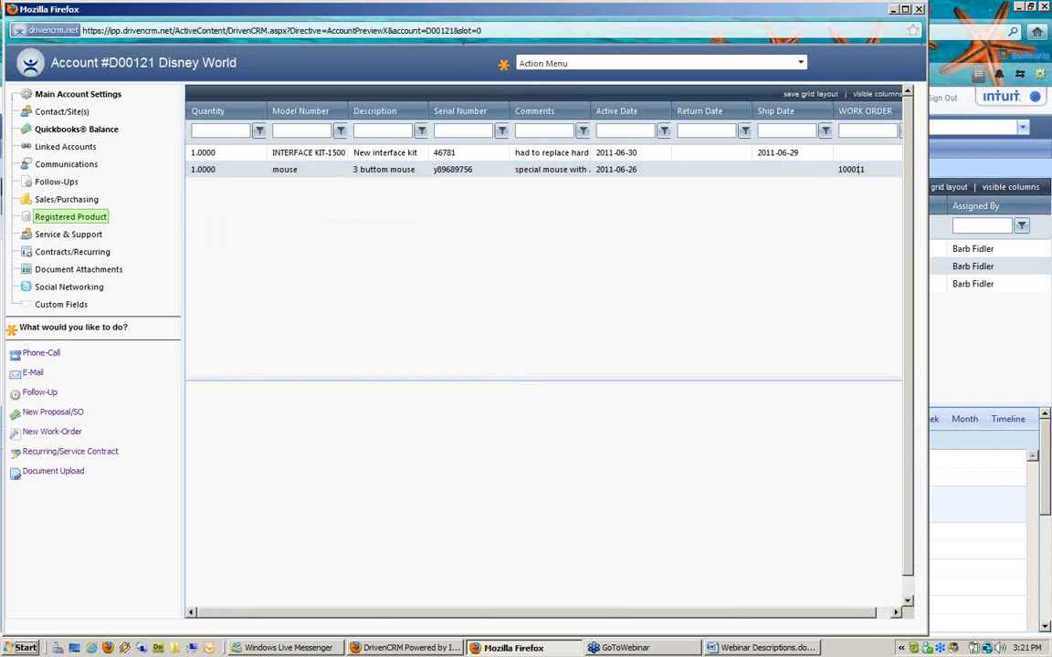
{"action": "left_click", "coordinate": [858, 170]}
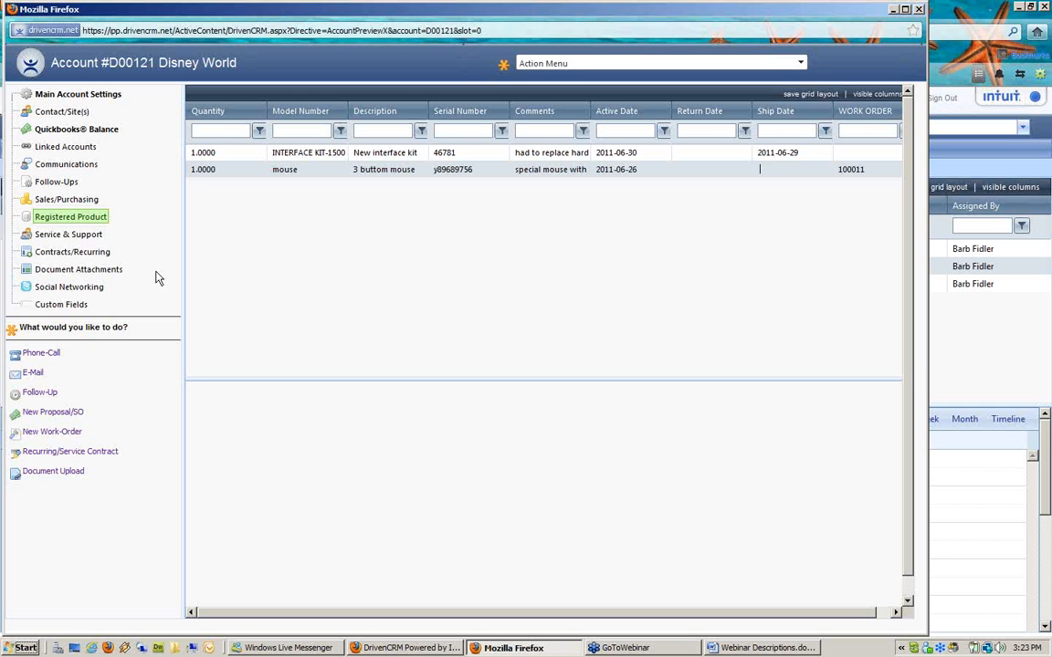
- List the account's service and support work orders, view the "fix new machine - no power" work order, and close it
{"action": "left_click", "coordinate": [100, 237]}
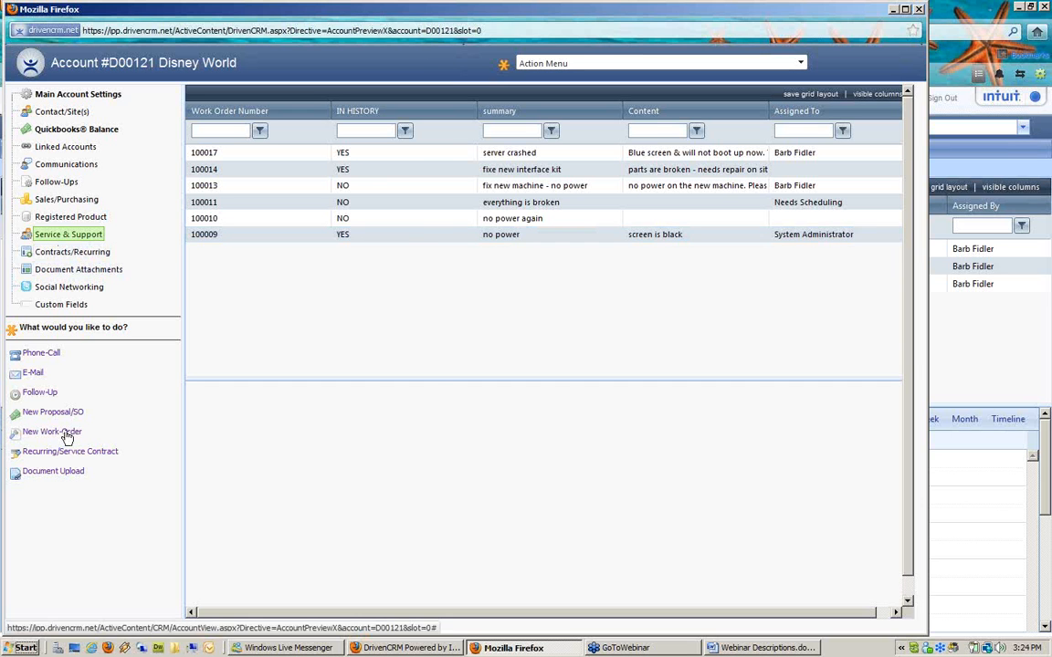
{"action": "left_click", "coordinate": [375, 194]}
{"action": "double_click", "coordinate": [374, 195]}
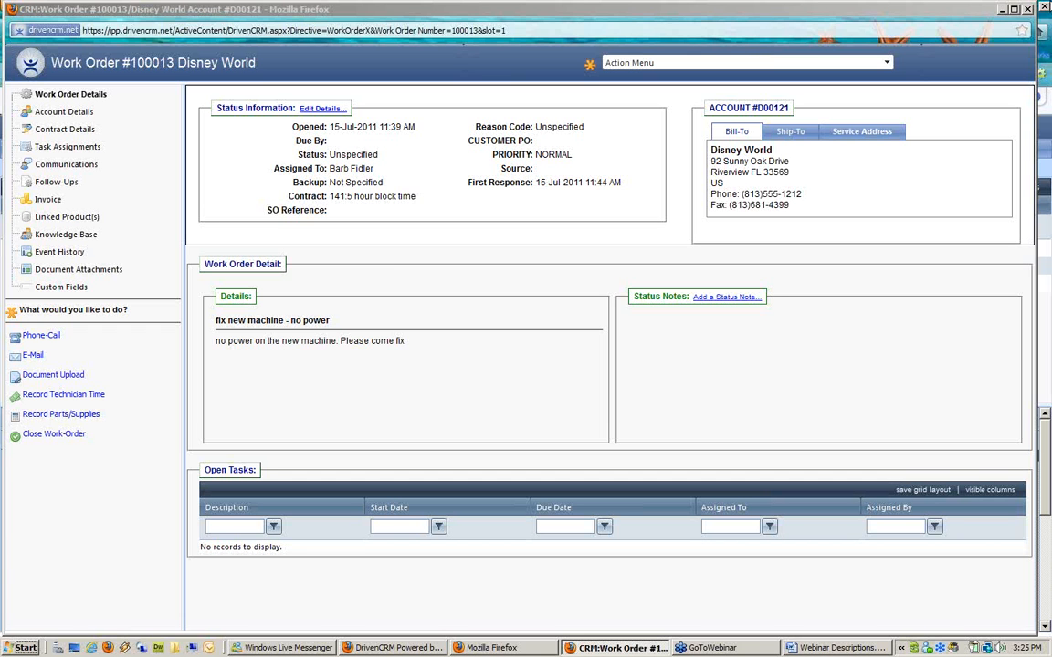
{"action": "left_click", "coordinate": [1027, 10]}
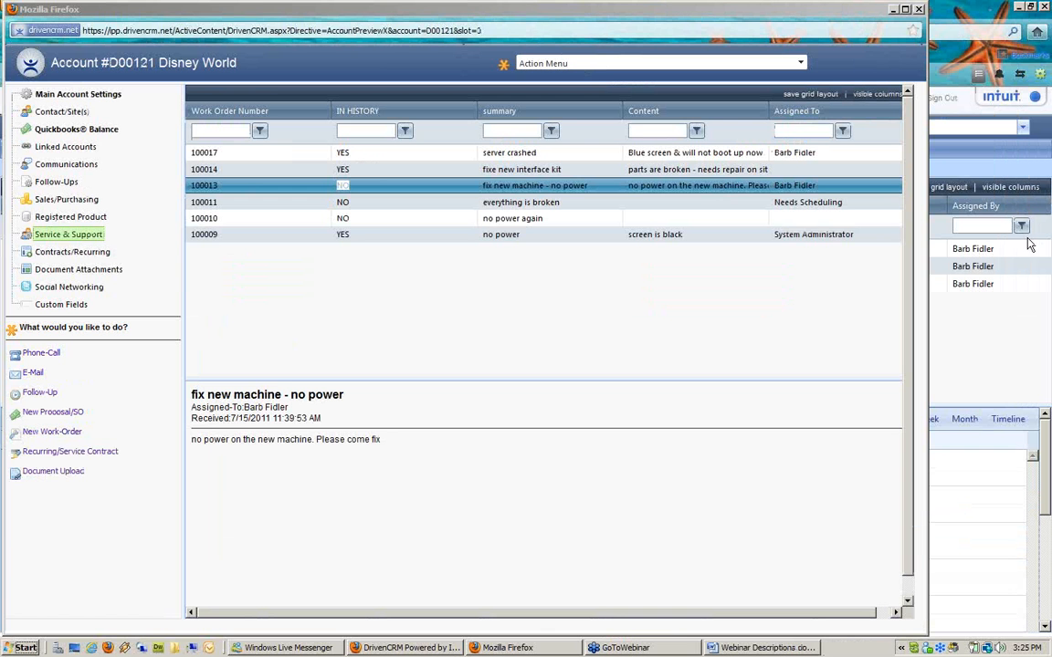